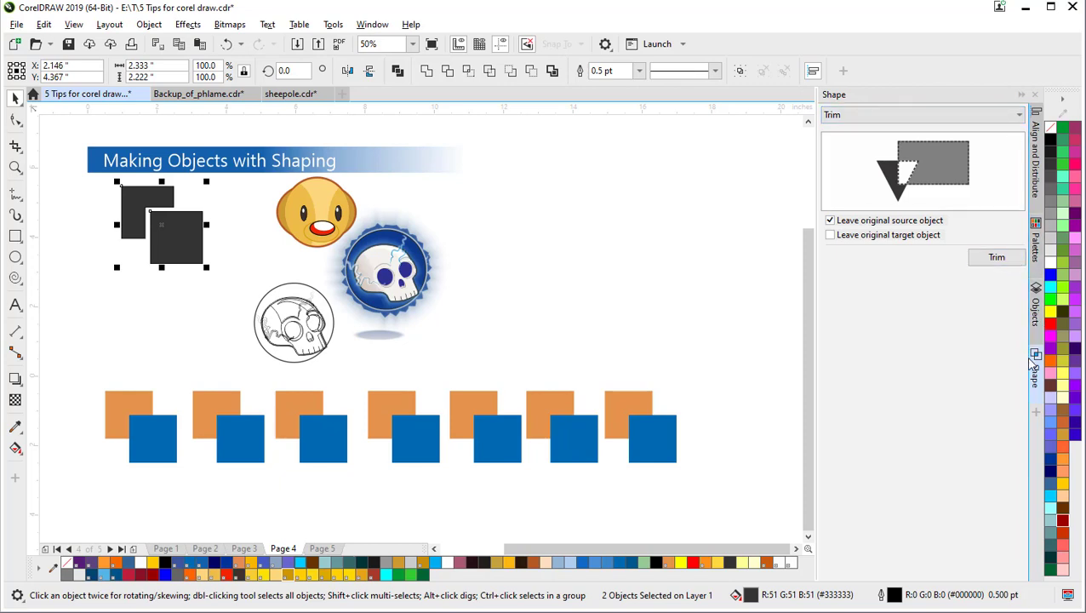
Step: Look through the Window menu and close it without changing anything
left_click(363, 28)
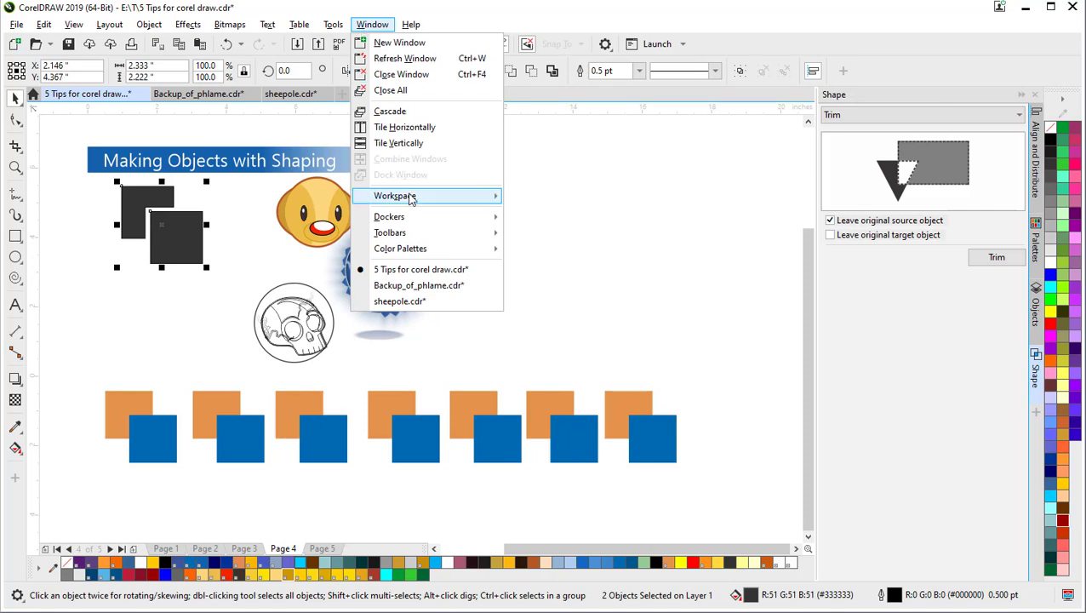
mouse_move(418, 221)
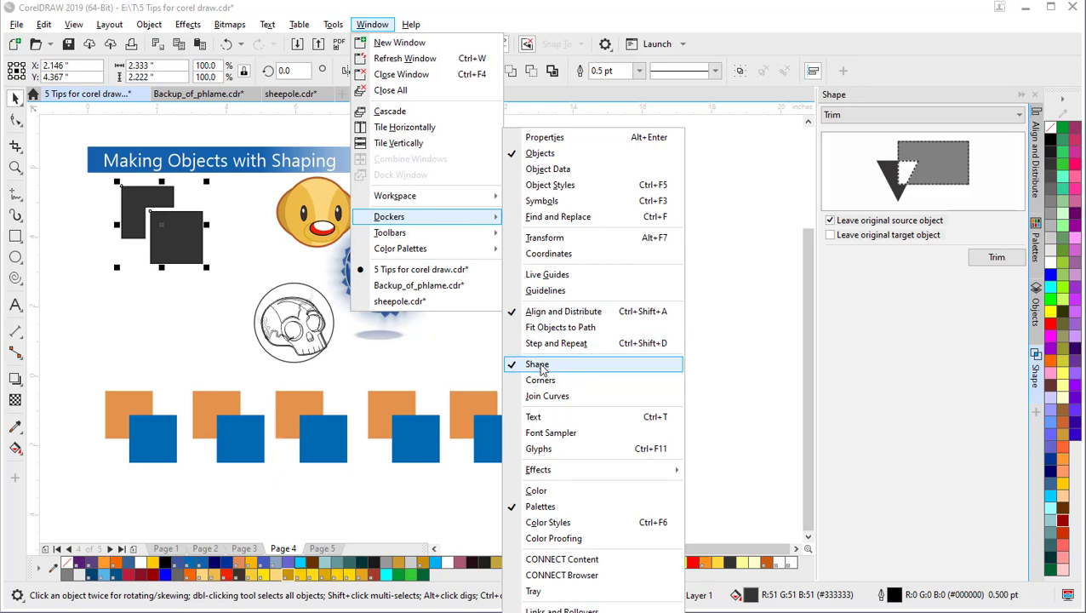
left_click(752, 347)
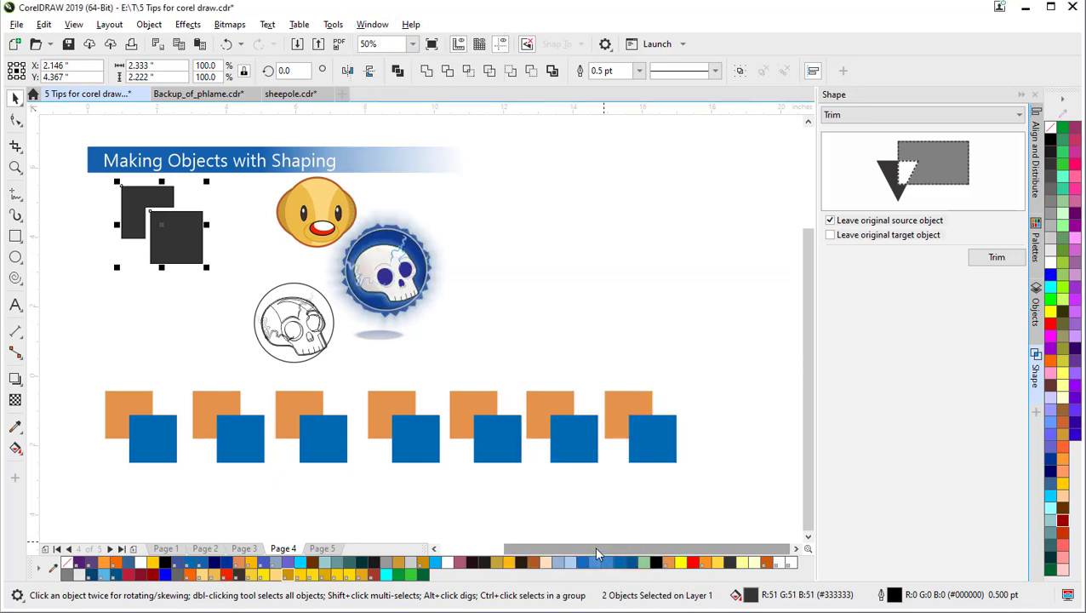
mouse_move(596, 549)
left_mouse_down()
mouse_move(574, 549)
mouse_move(590, 549)
left_mouse_up()
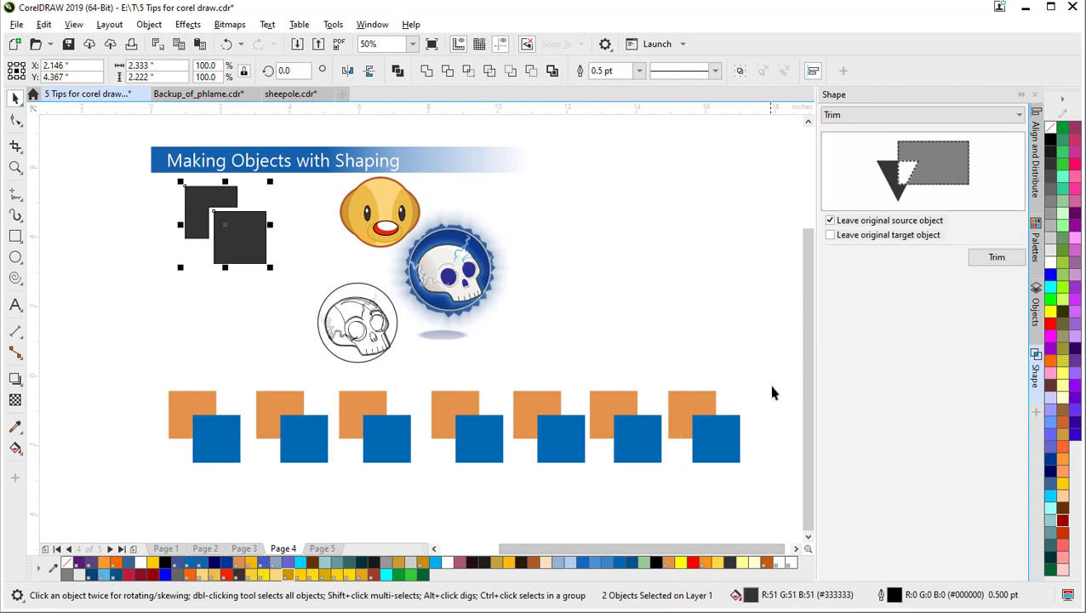
scroll(804, 372, "up", 3)
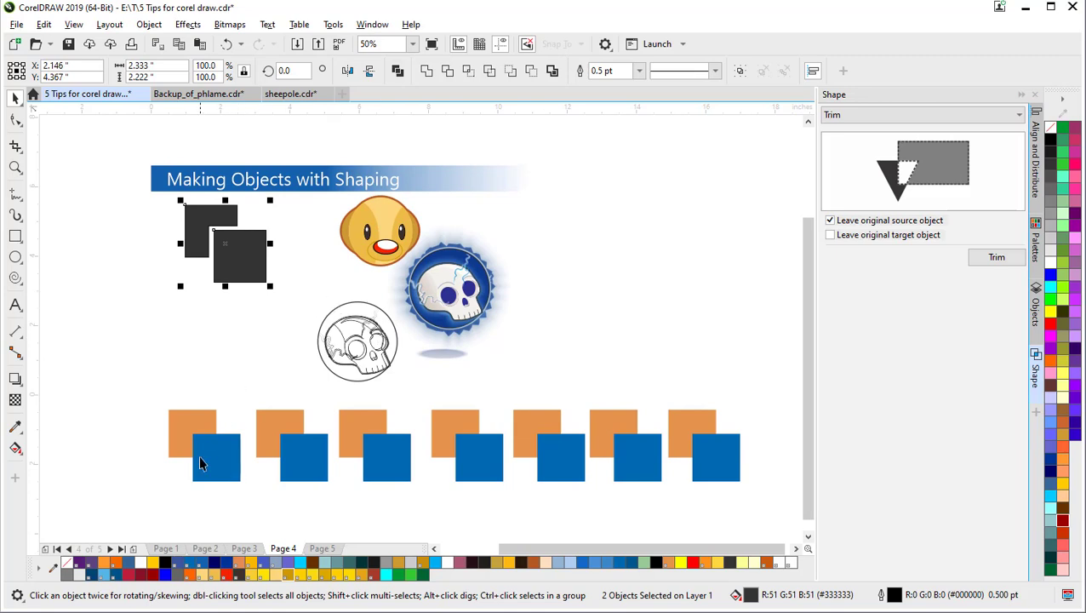
Step: Weld the first orange and blue squares and move the blue result up-left to empty space
left_click(129, 415)
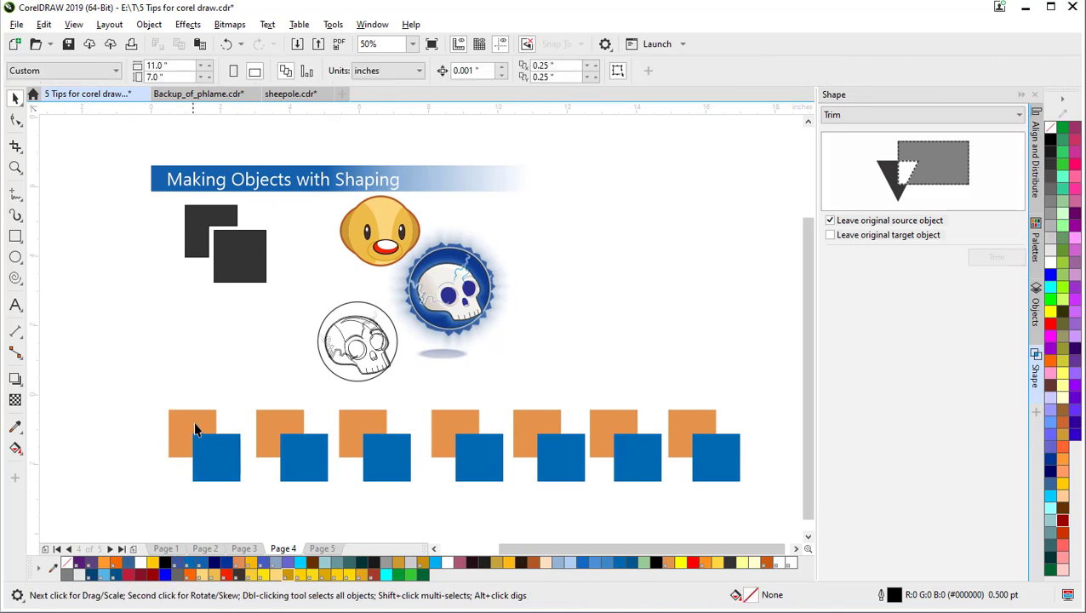
left_click(195, 431)
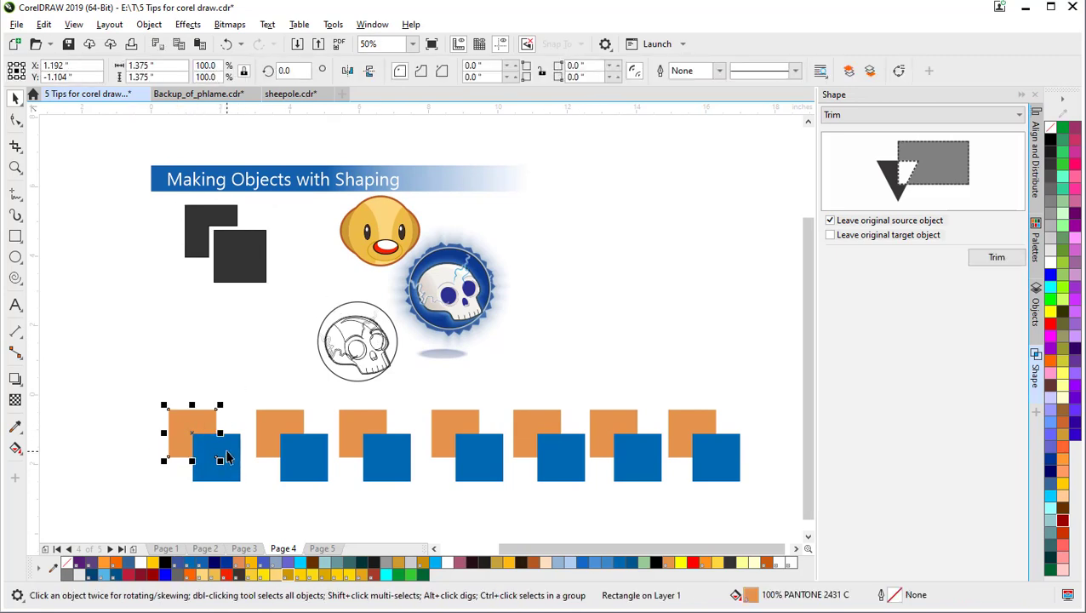
left_click(226, 451, "shift")
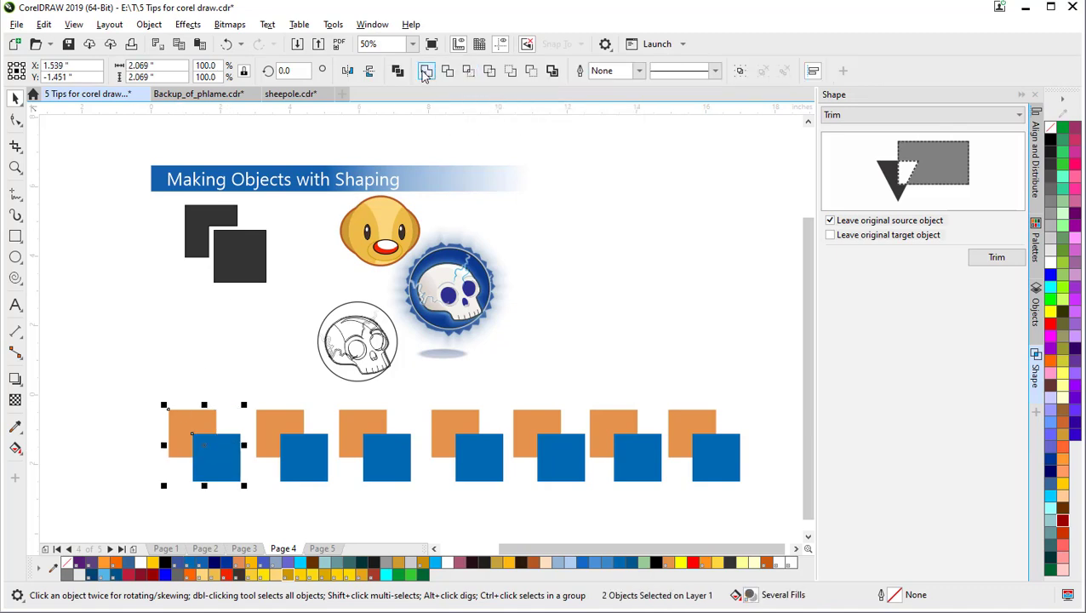
left_click(426, 73)
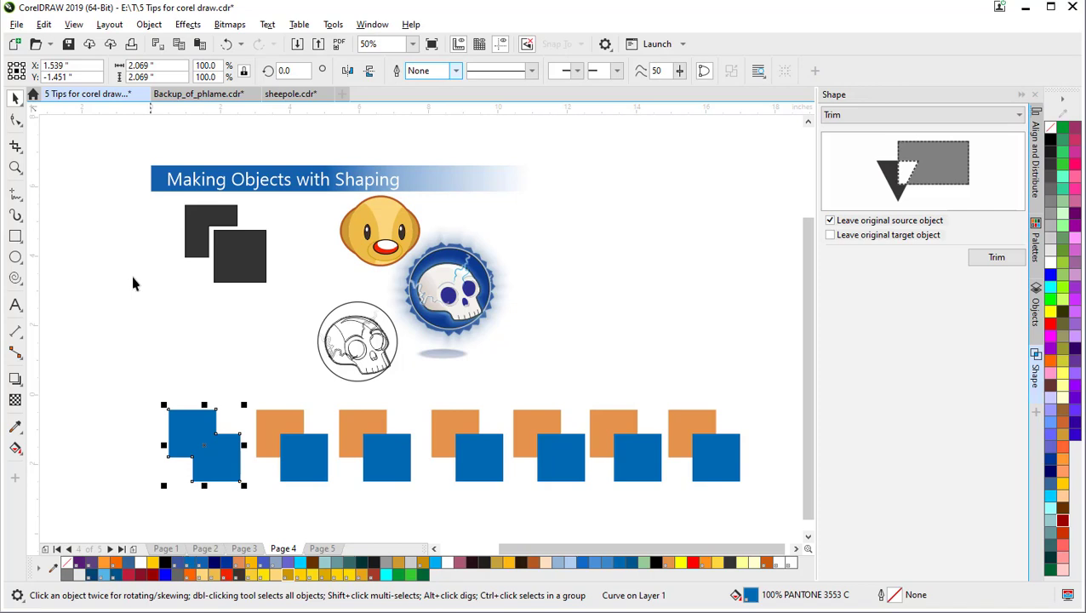
left_click(116, 367)
left_click_drag(202, 435, 129, 353)
scroll(116, 350, "up", 2)
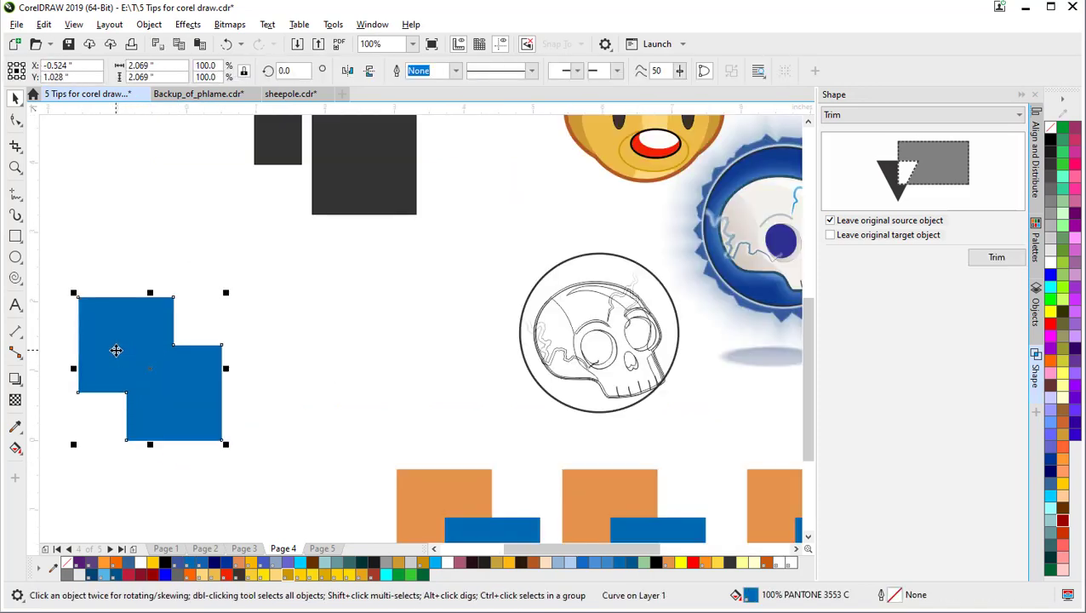
scroll(204, 335, "up", 2)
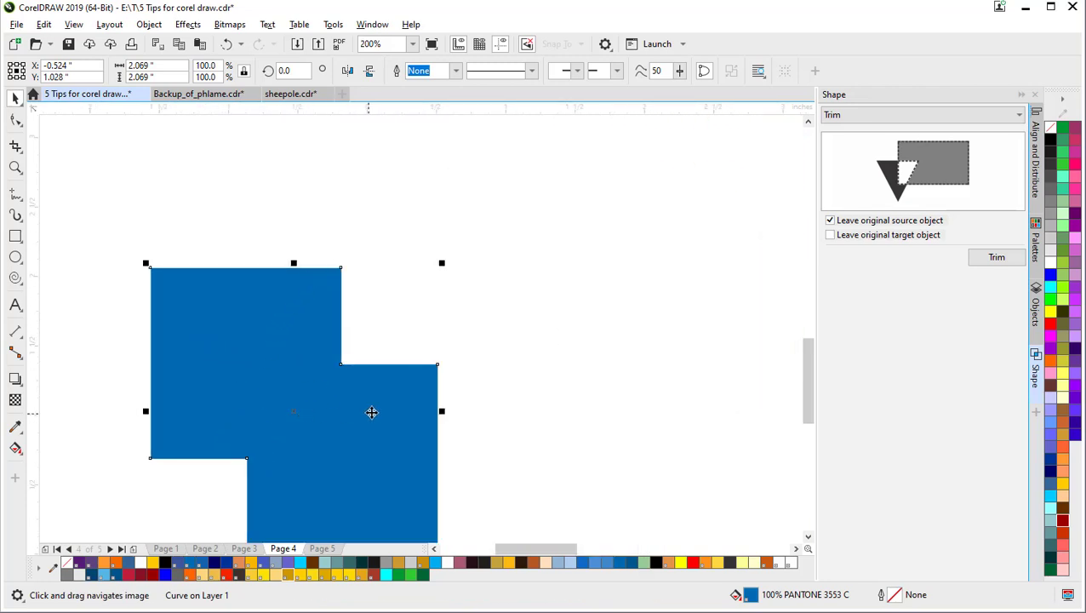
scroll(402, 439, "down", 1)
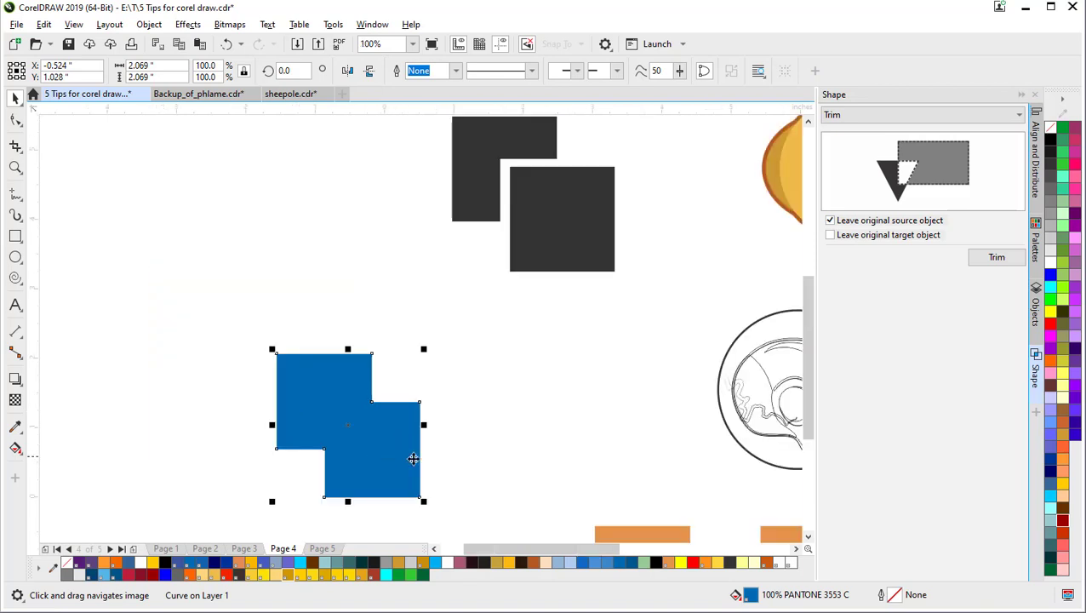
left_click_drag(805, 365, 812, 379)
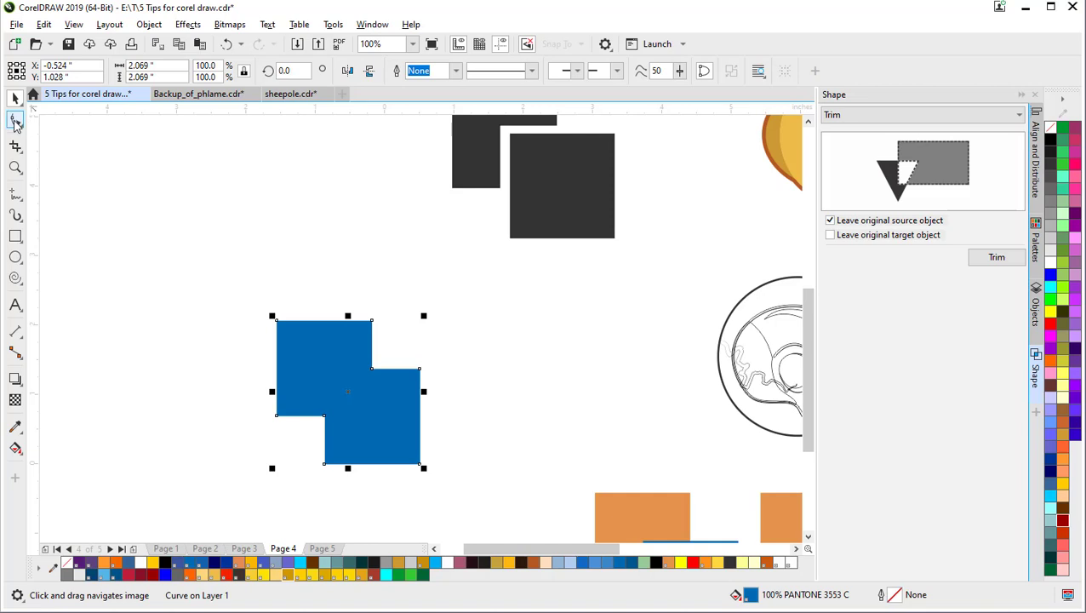
left_click(15, 120)
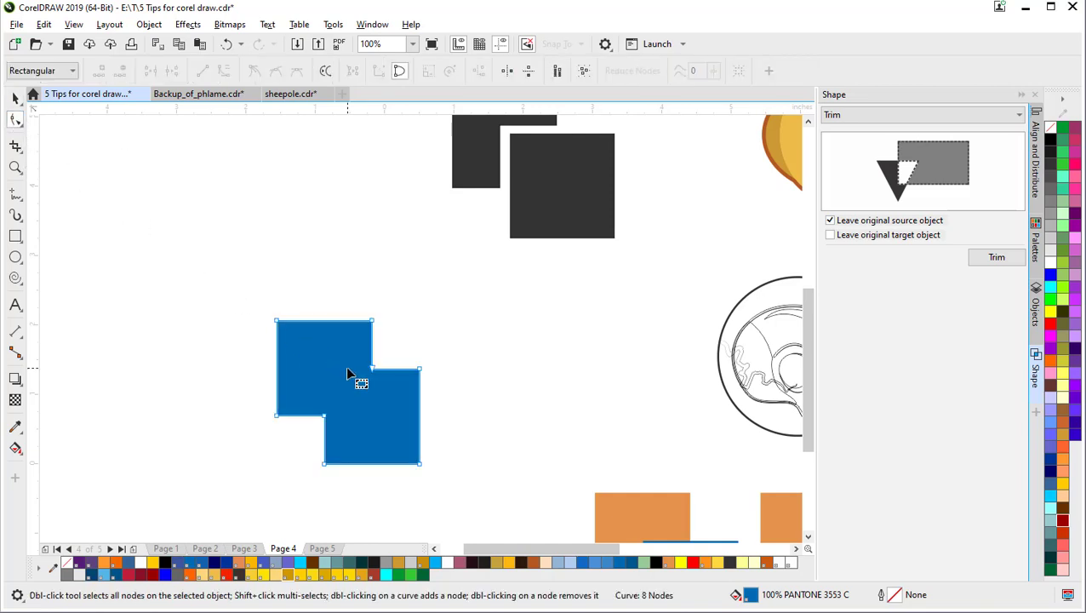
double_click(301, 416)
left_click(299, 418)
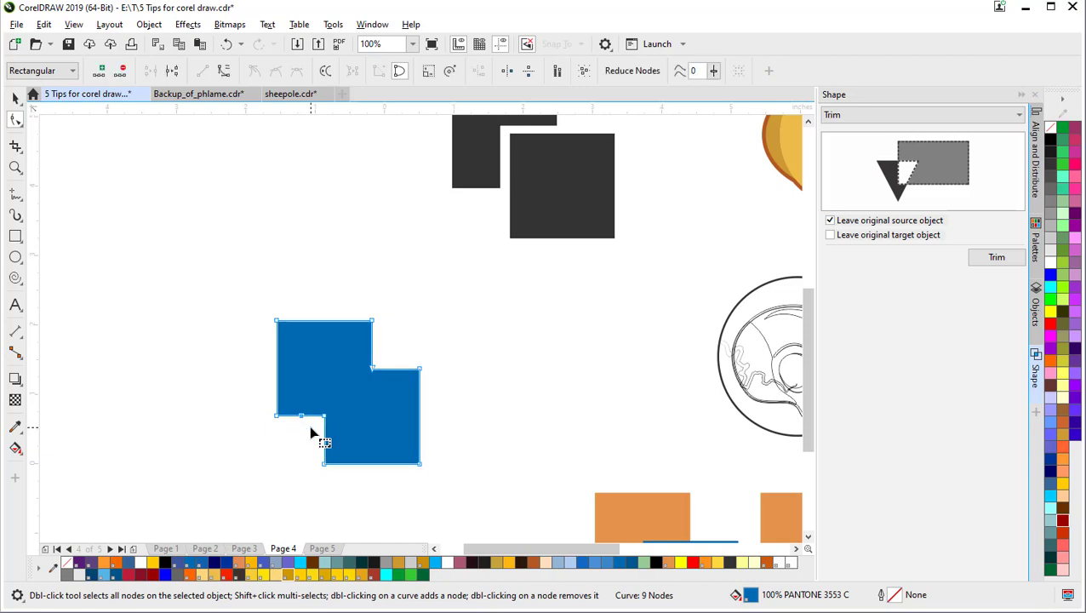
key("Delete")
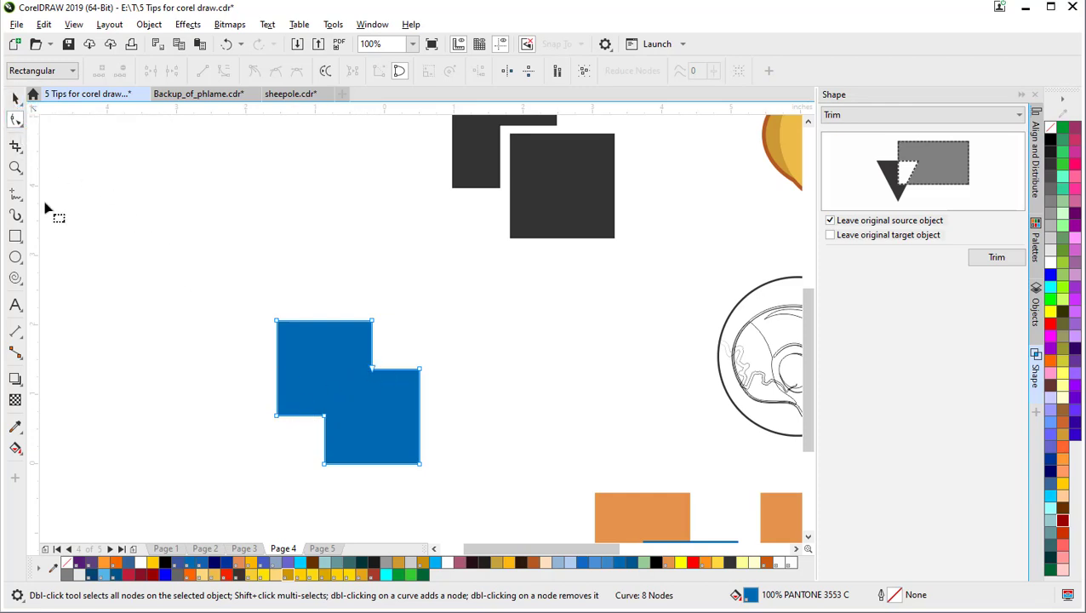
left_click(15, 236)
left_click_drag(132, 159, 245, 253)
left_click(15, 258)
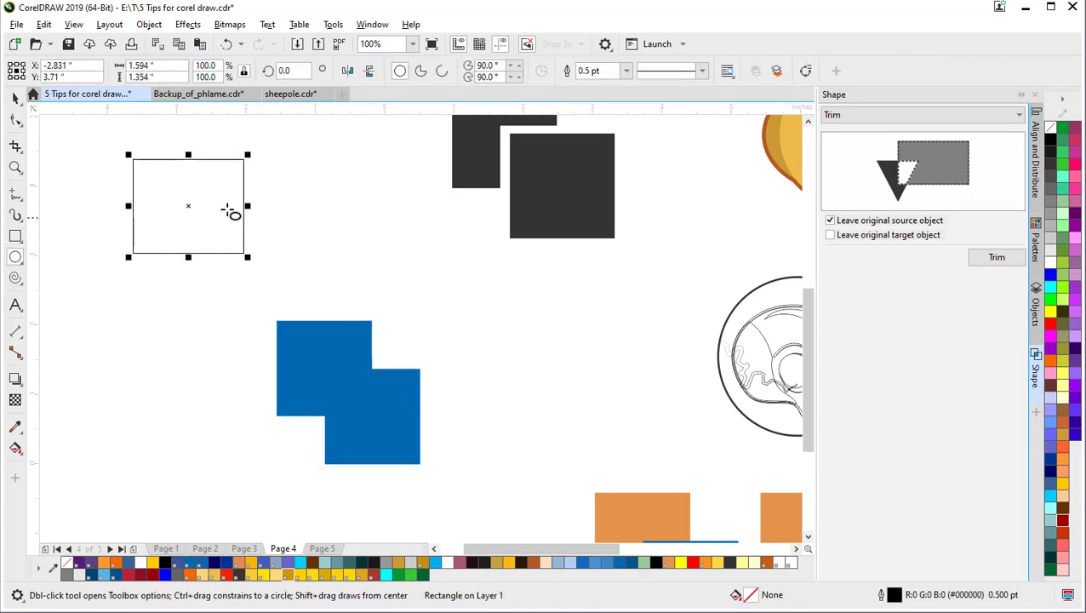
left_click_drag(160, 169, 283, 290)
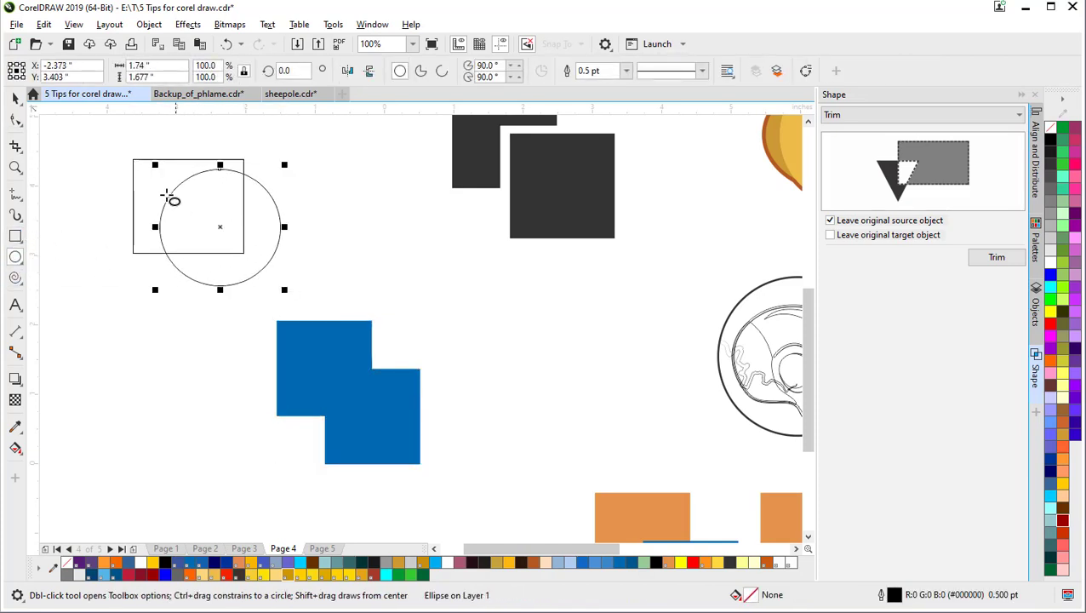
left_click(15, 98)
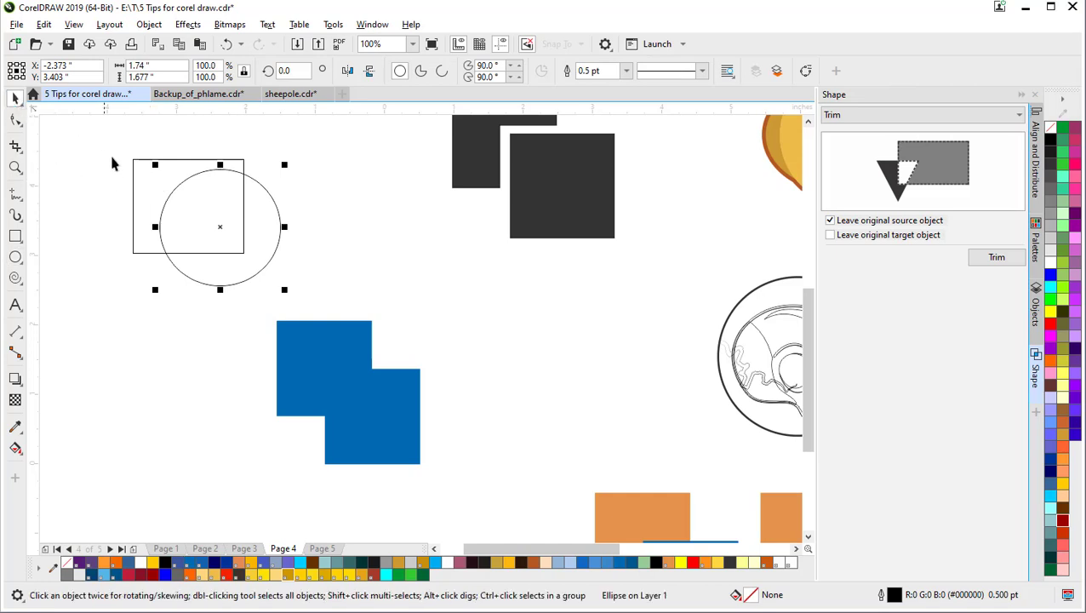
left_click(133, 163, "shift")
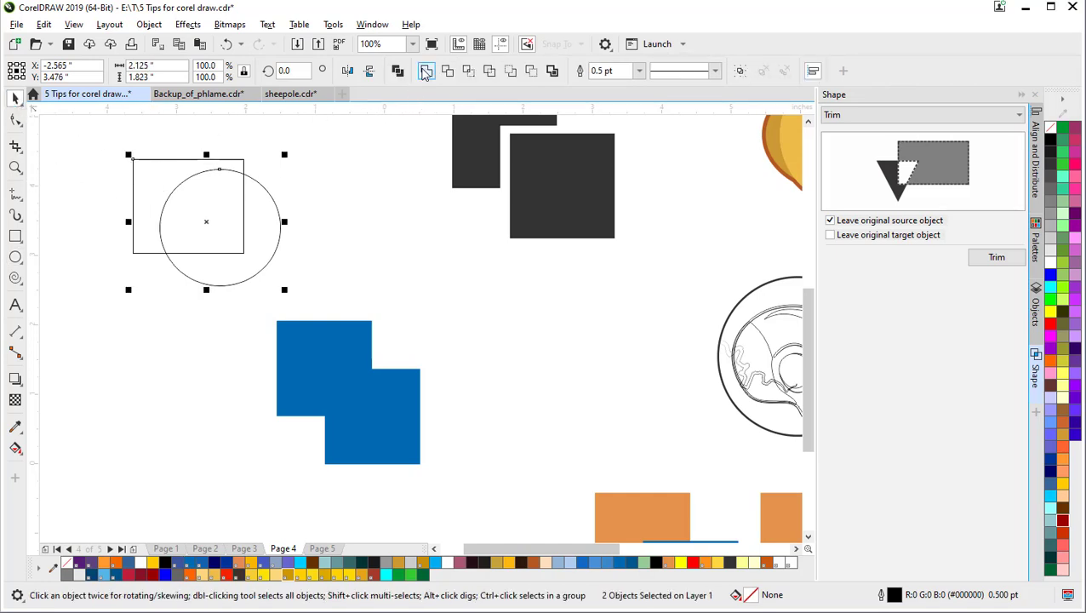
left_click(426, 70)
left_click(246, 203)
left_click(170, 214)
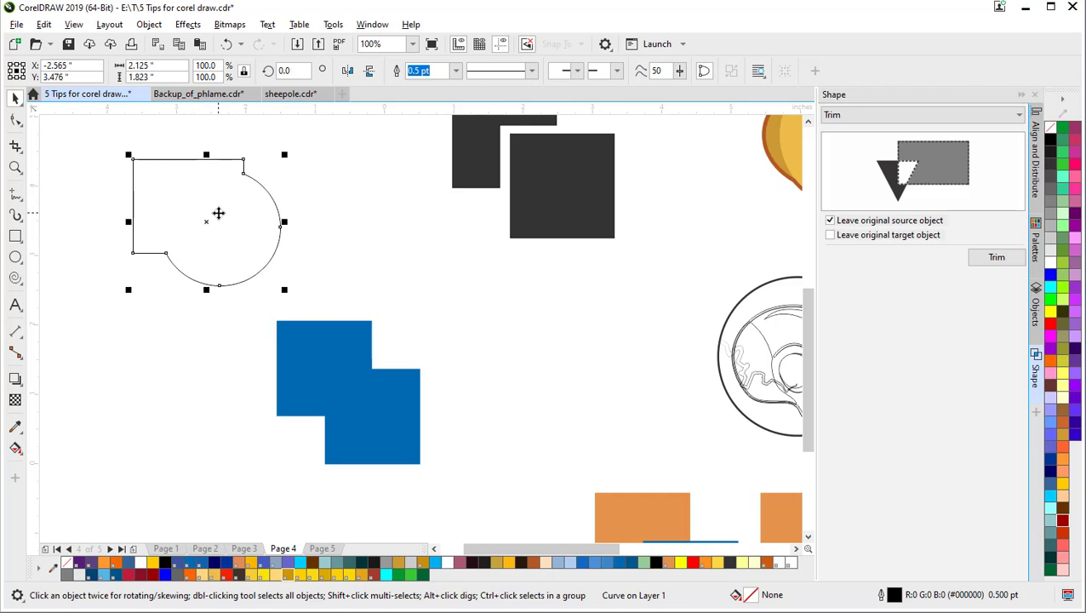
key("Delete")
scroll(440, 298, "down", 2)
left_click_drag(515, 324, 291, 308)
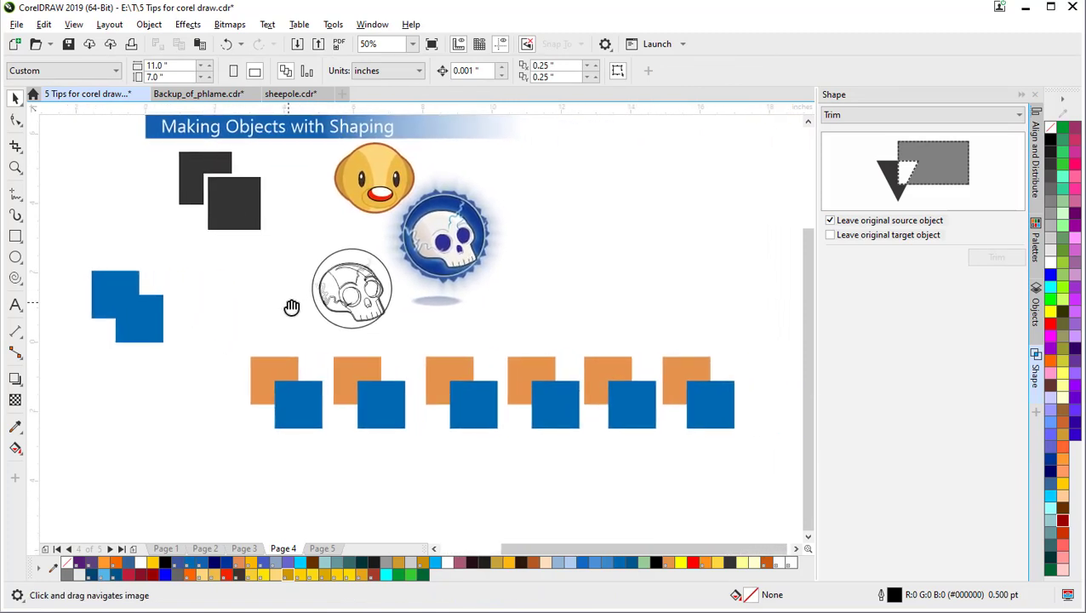
Step: Trim the next orange square with its overlapping blue square
left_click(303, 407)
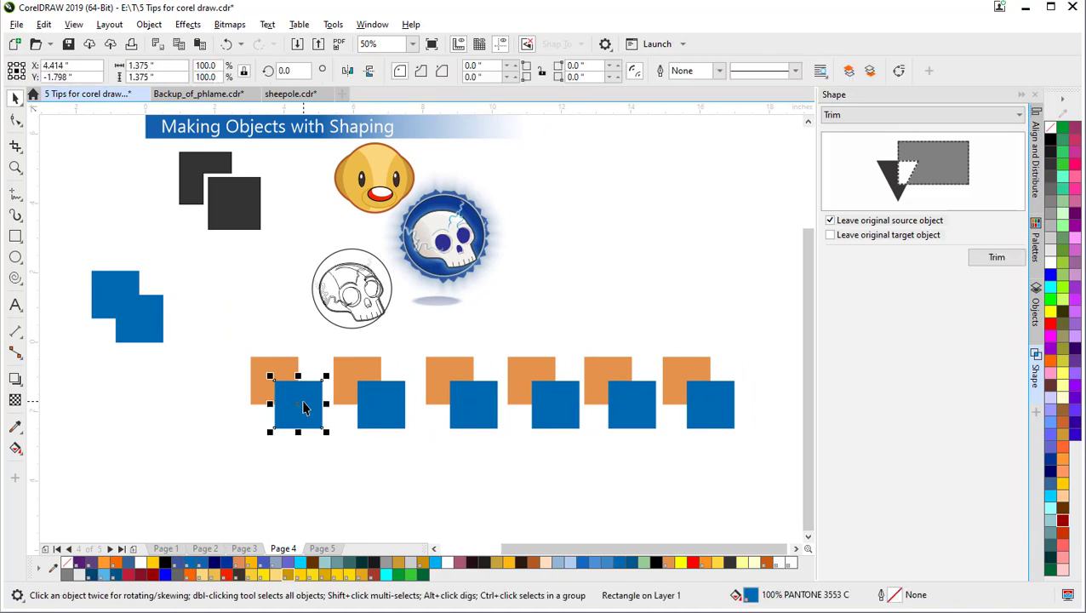
left_click(270, 371, "shift")
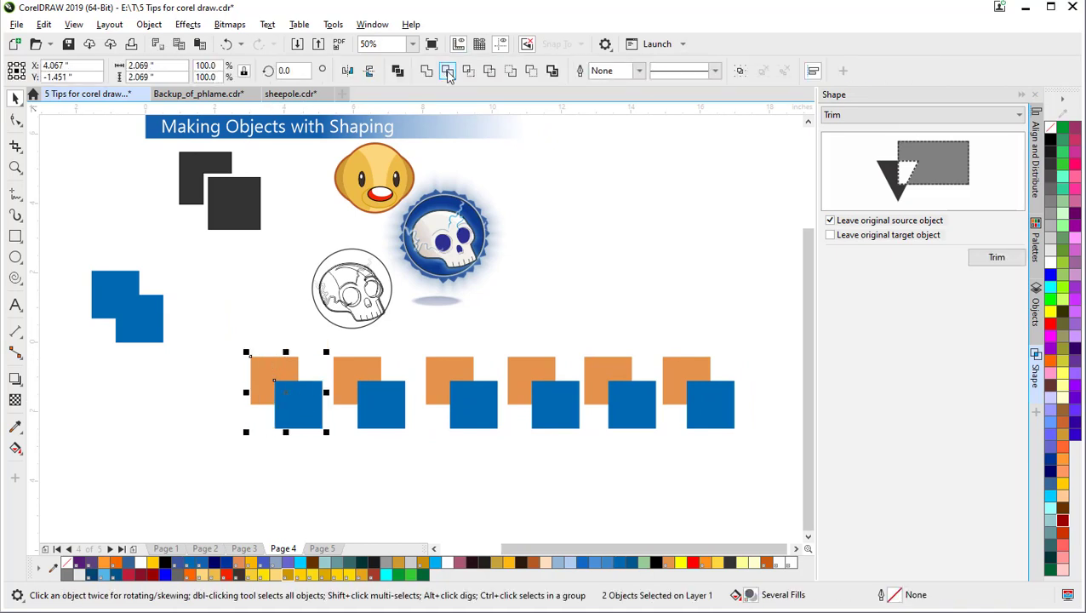
left_click(446, 70)
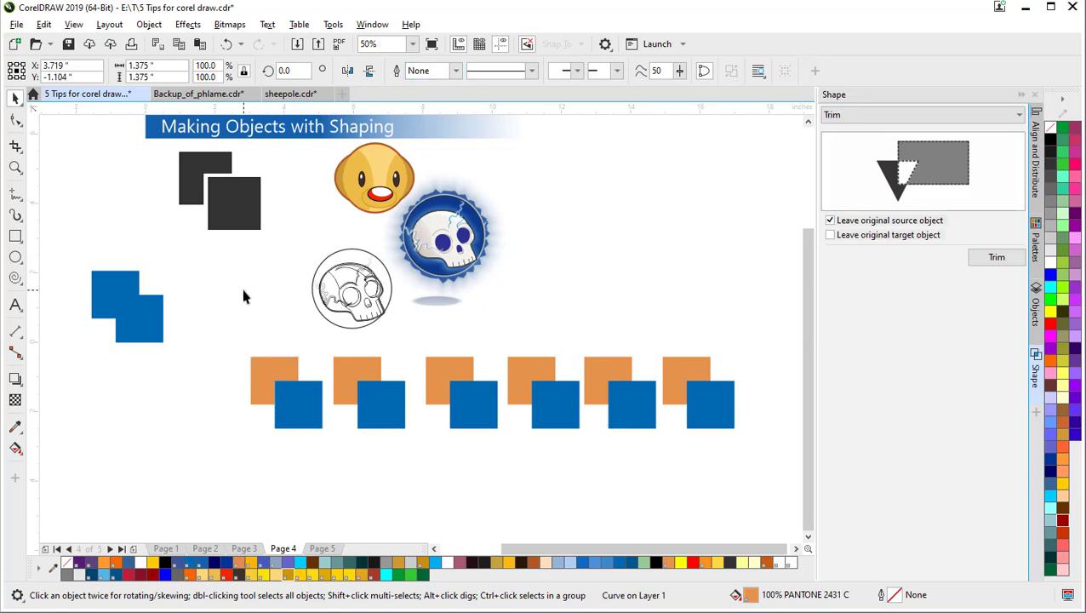
left_click(245, 294)
Step: Move the trimmed orange-and-blue pair beside the welded blue shape
left_click(296, 406)
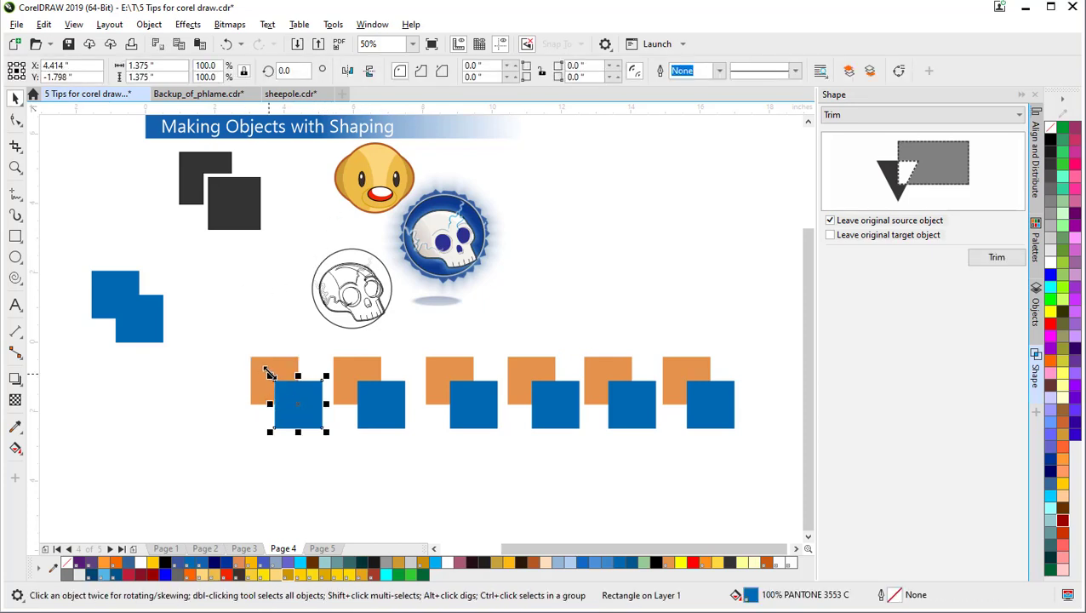
left_click(271, 371, "shift")
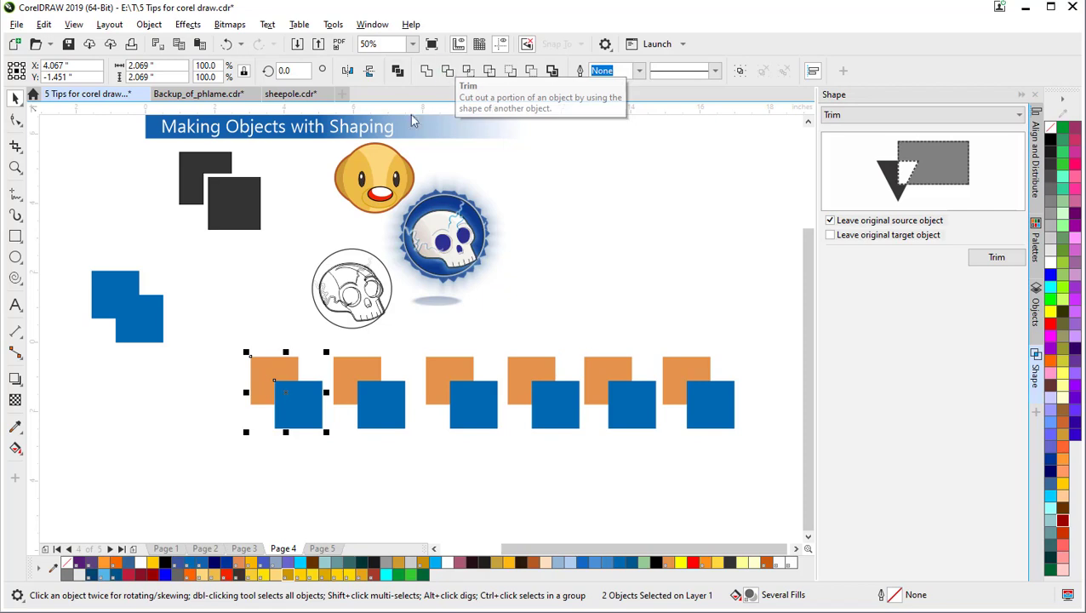
left_click(217, 380)
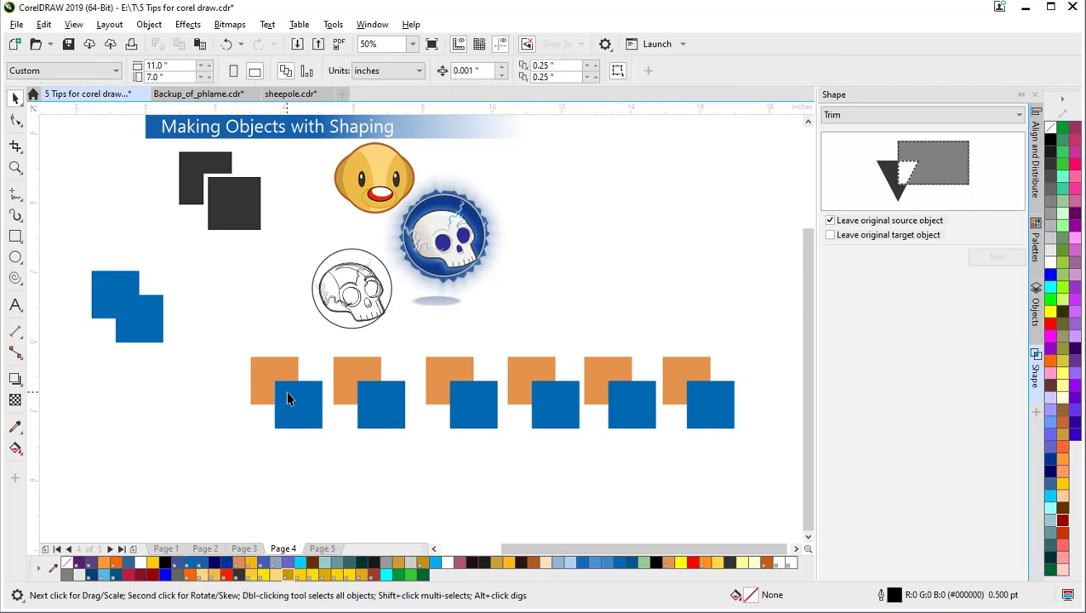
mouse_move(289, 393)
left_mouse_down()
mouse_move(294, 407)
mouse_move(291, 396)
left_mouse_up()
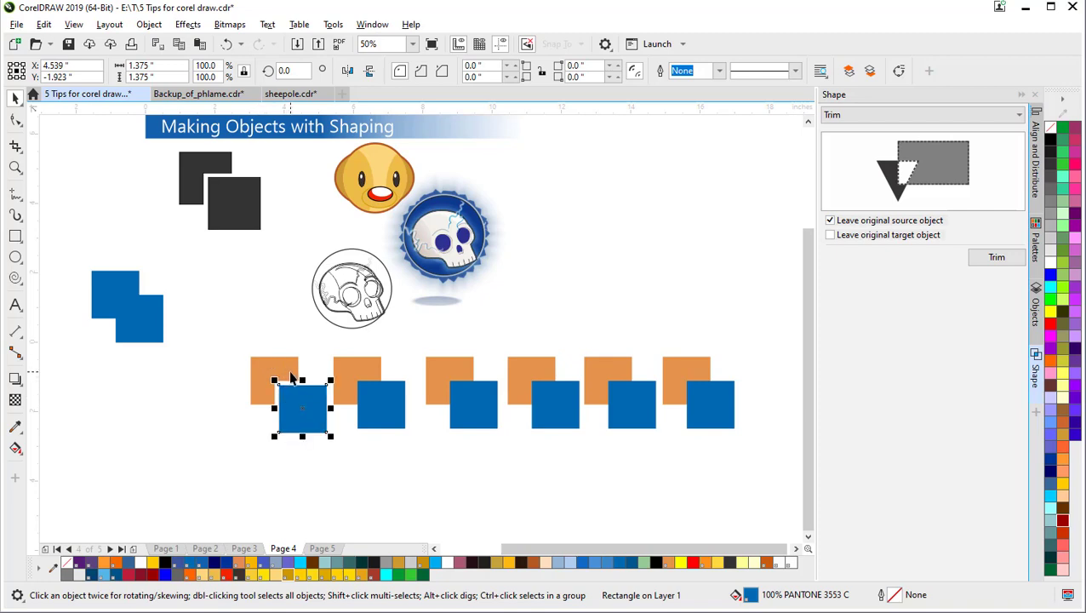
left_click(287, 371, "shift")
left_click_drag(286, 368, 213, 288)
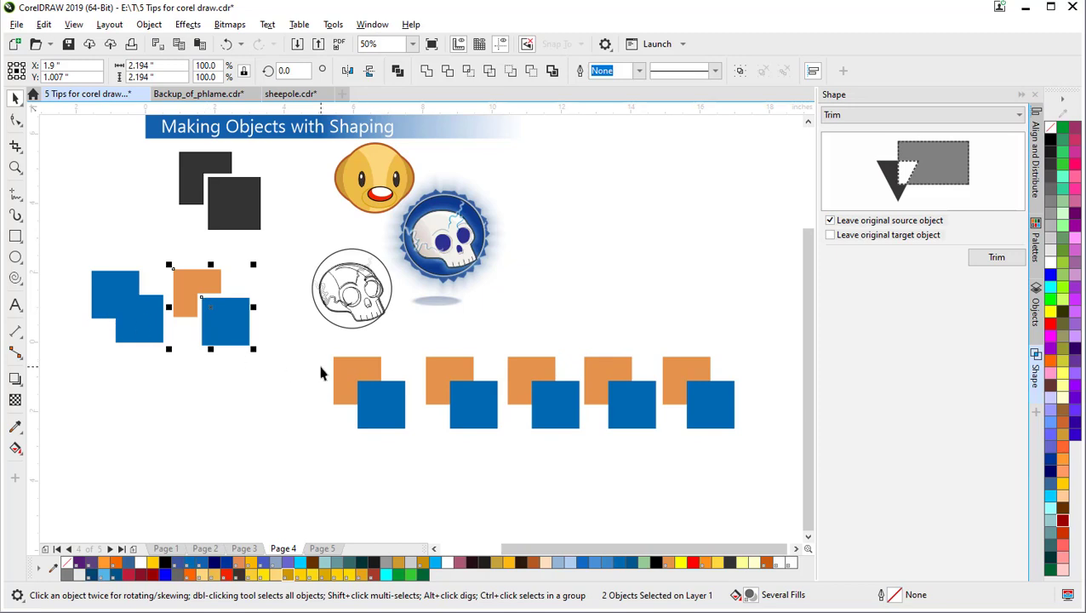
Step: Apply Intersect to the first pair's blue and orange squares to extract their overlap
left_click(347, 372)
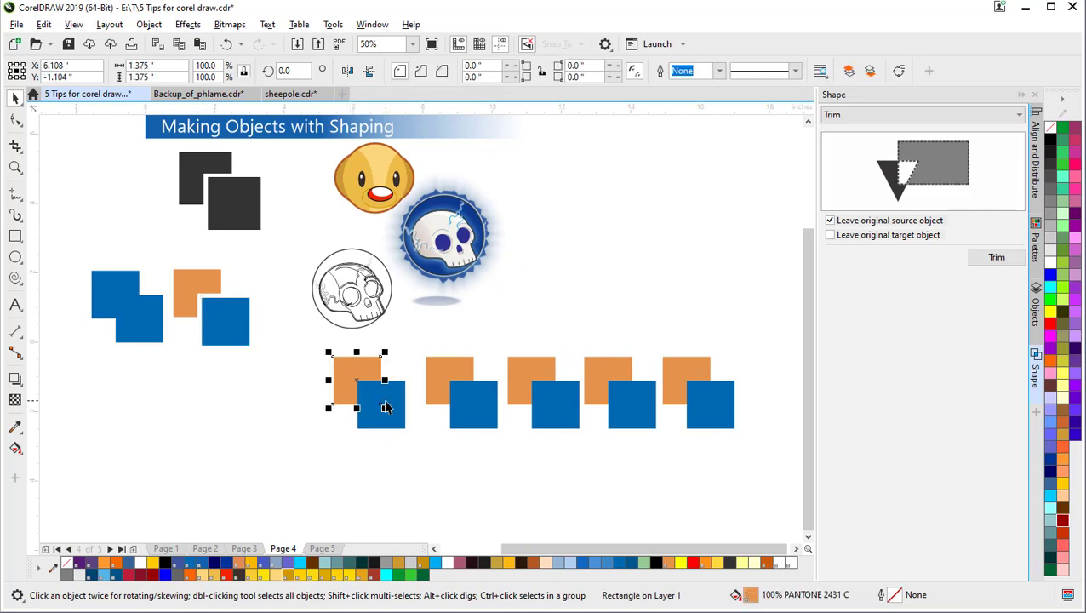
left_click(386, 405, "shift")
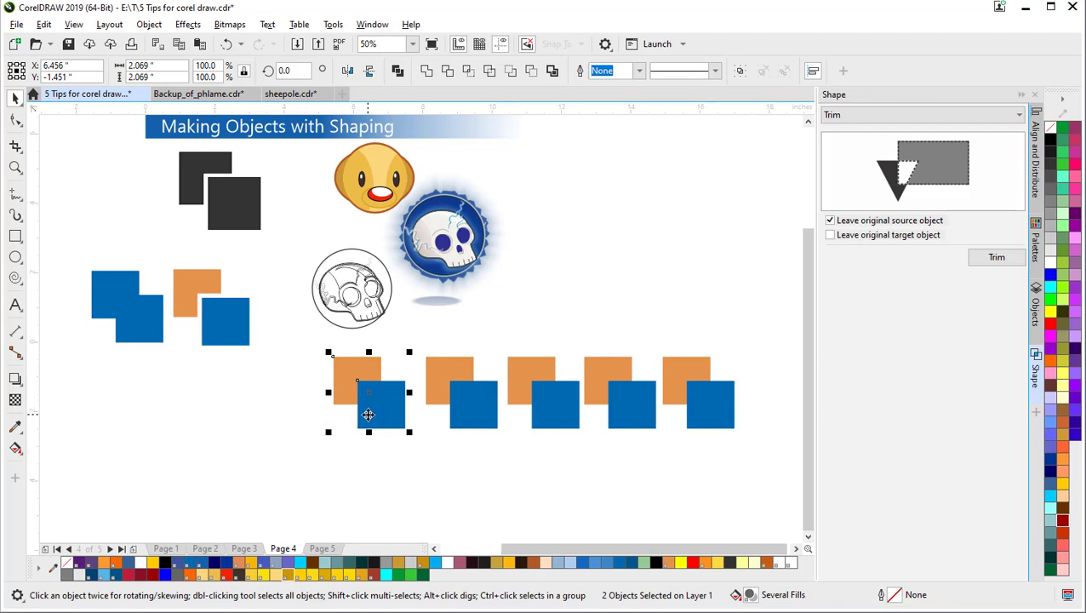
left_click(296, 398)
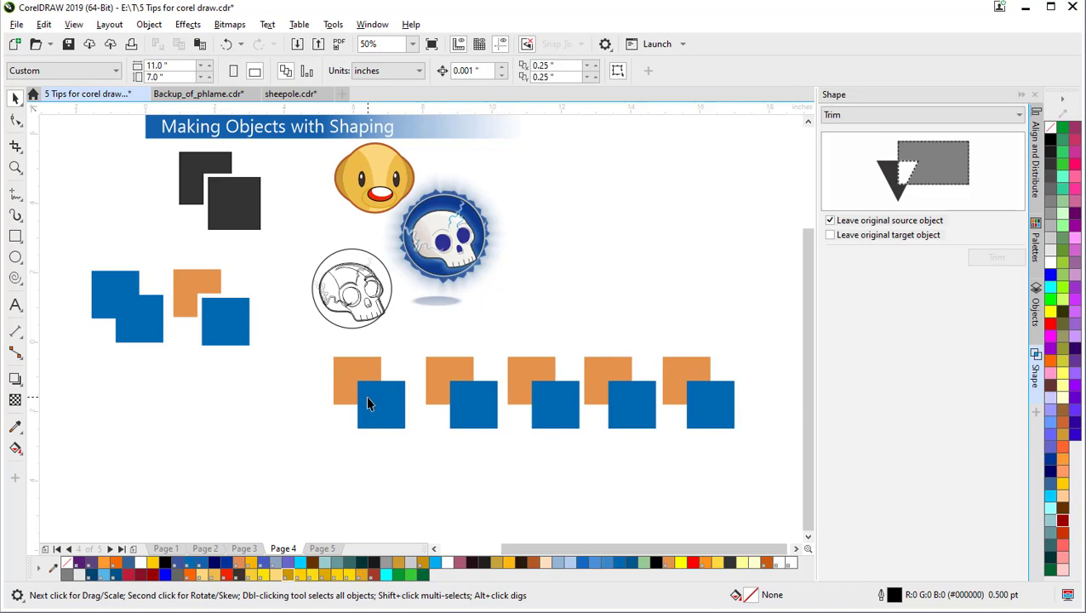
left_click(398, 413)
mouse_move(382, 415)
left_mouse_down()
mouse_move(338, 412)
mouse_move(372, 405)
left_mouse_up()
key("ctrl+z")
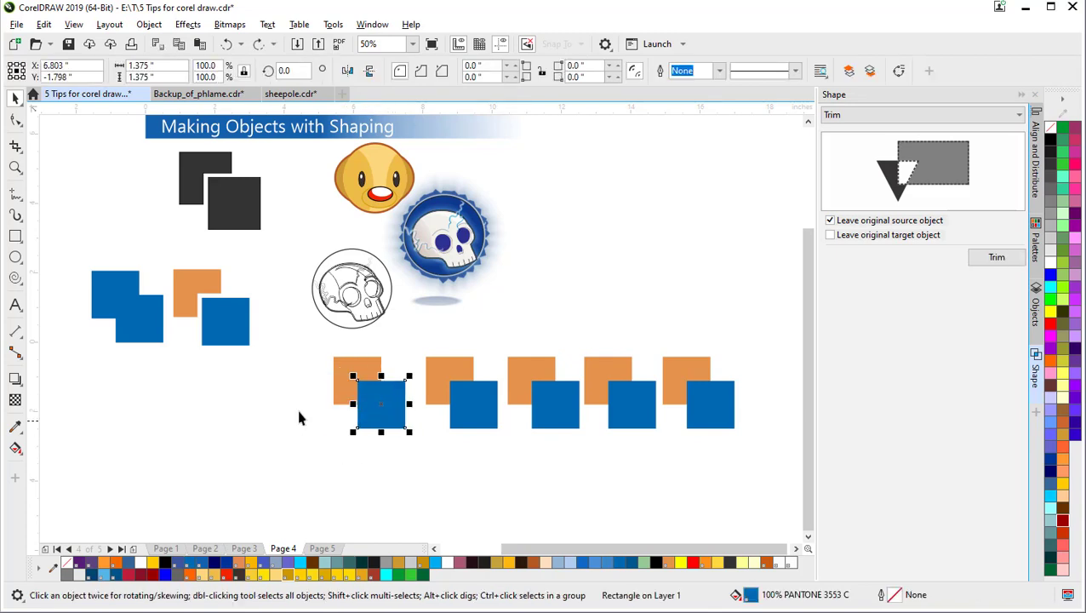
left_click(333, 409)
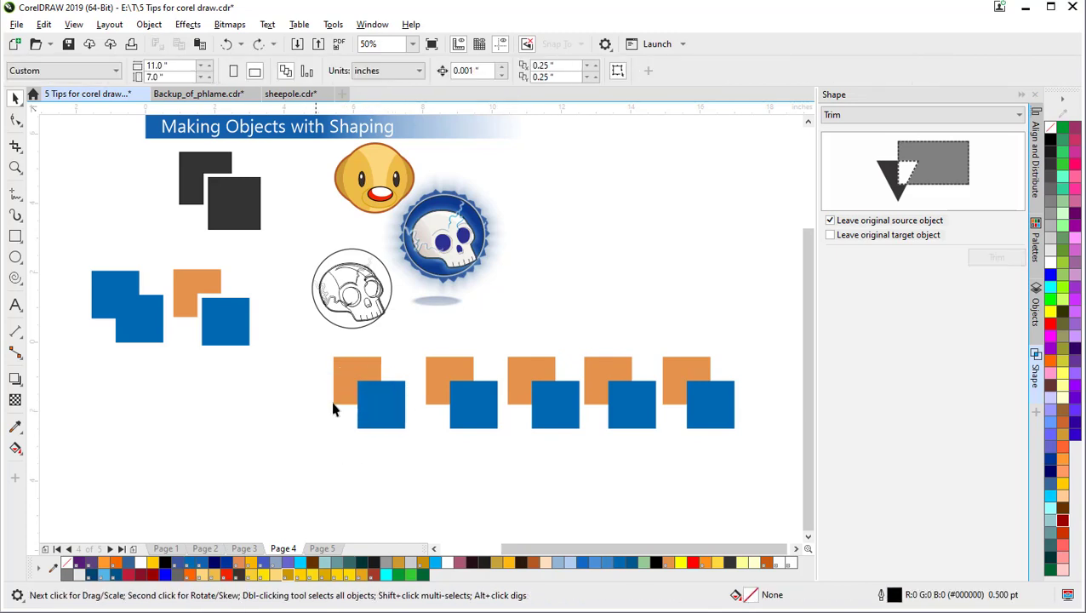
left_click(374, 388)
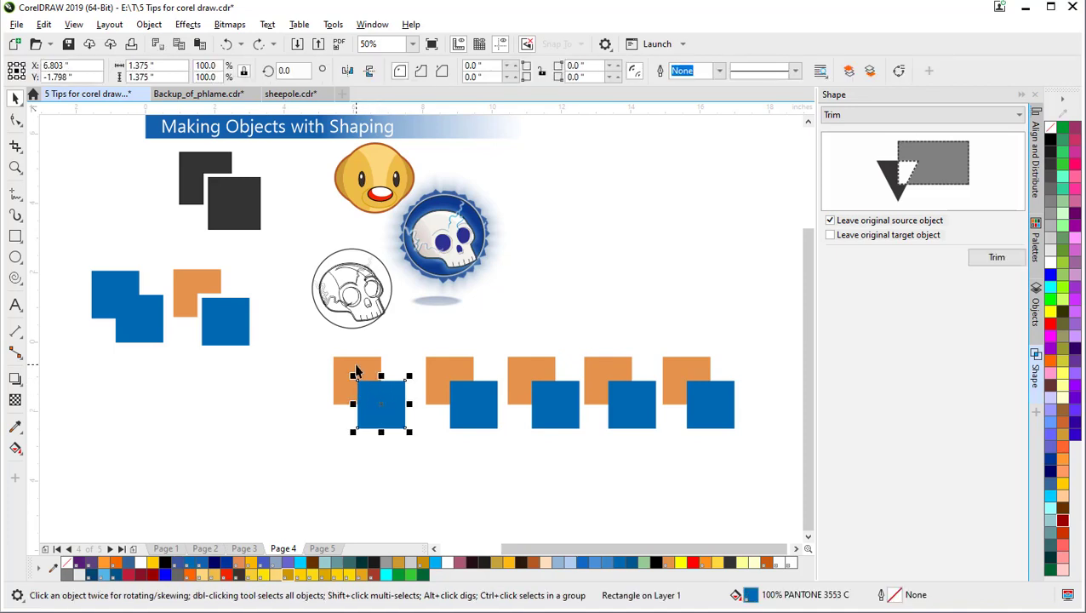
left_click(356, 371, "shift")
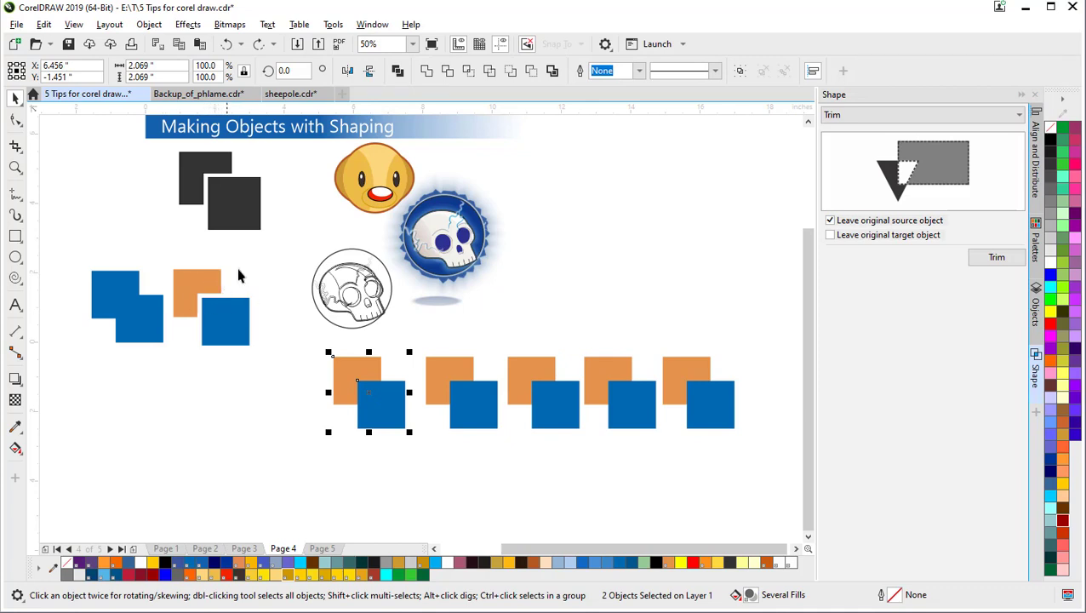
left_click(470, 71)
left_click(401, 430)
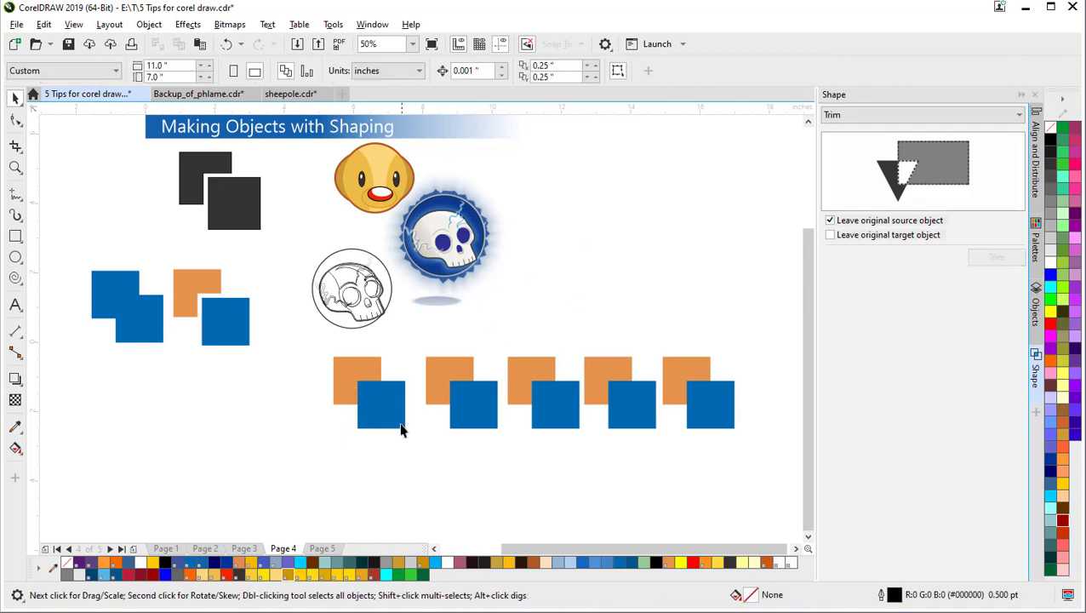
Step: Move the blue square down-left off the orange square to expose the overlap piece
left_click(397, 425)
left_click_drag(398, 425, 325, 460)
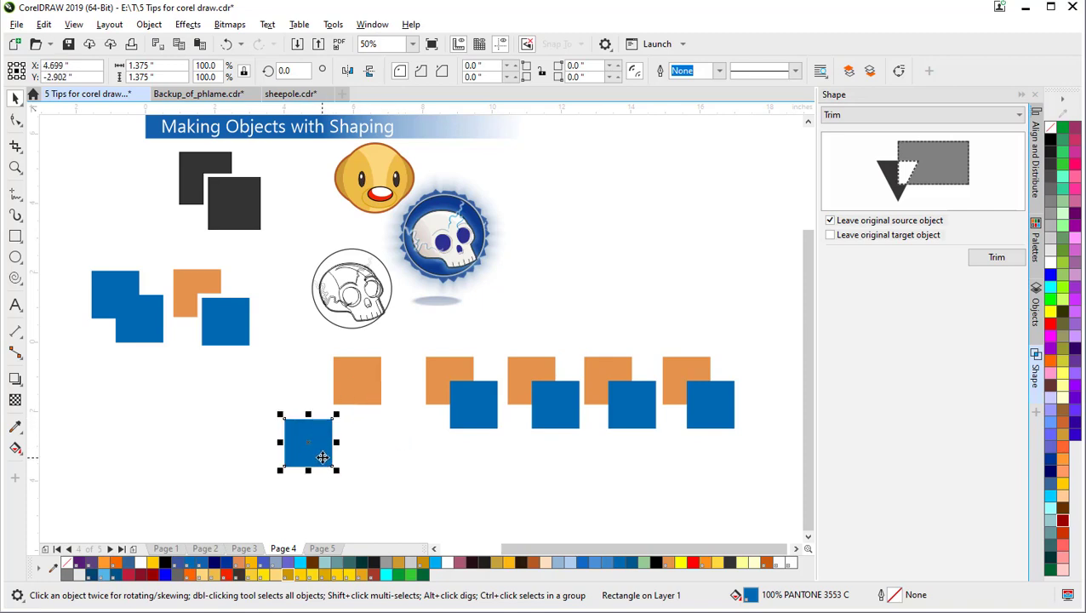
left_click(368, 407)
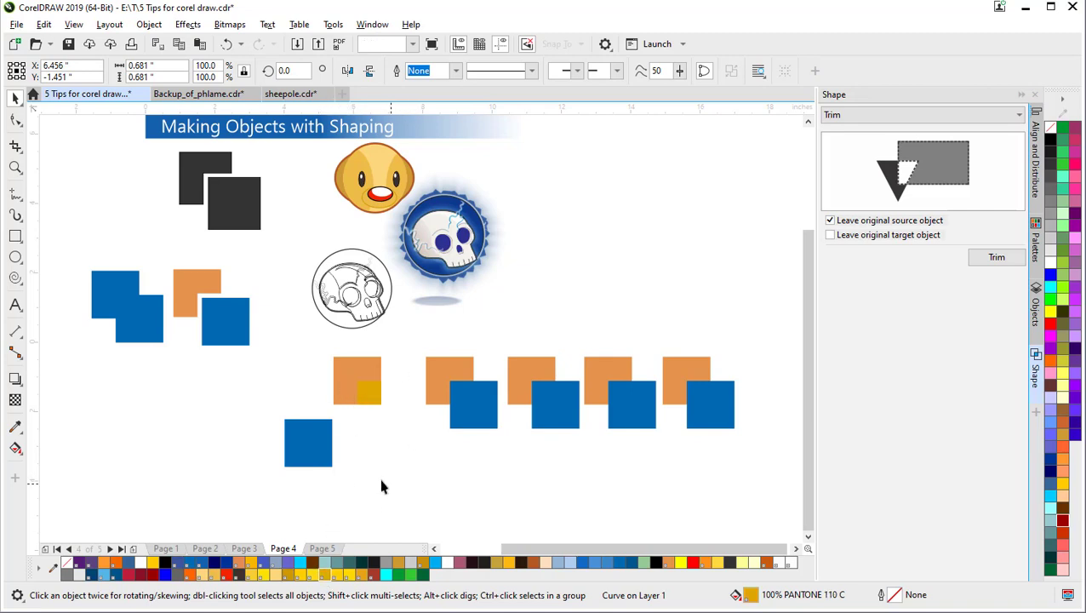
left_click(297, 461)
left_click_drag(297, 461, 318, 420)
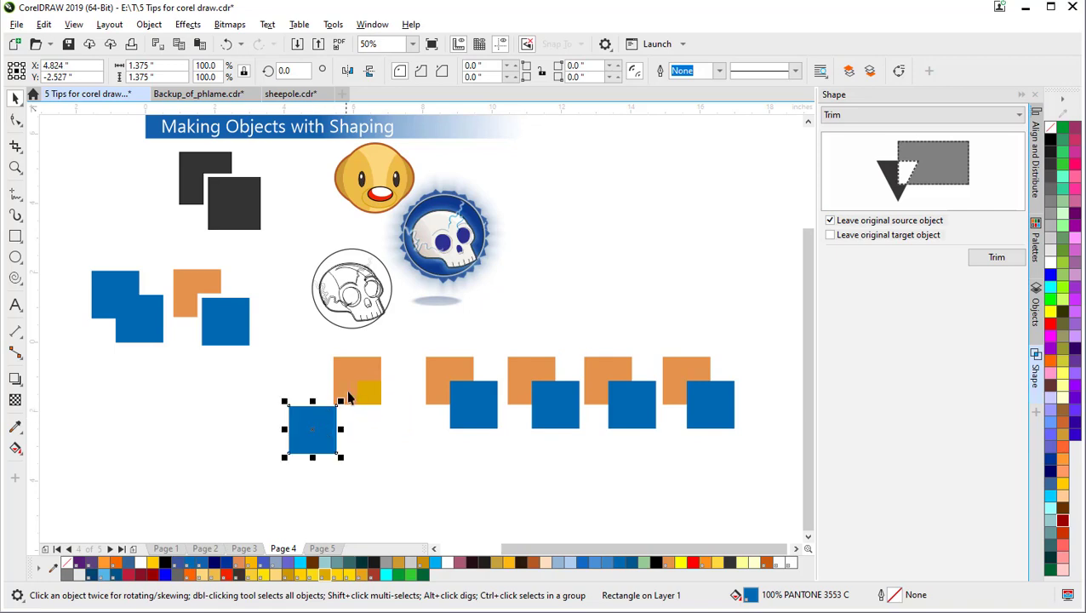
Step: Fill the small overlap piece with Deep Yellow
left_click(370, 394)
key("F10")
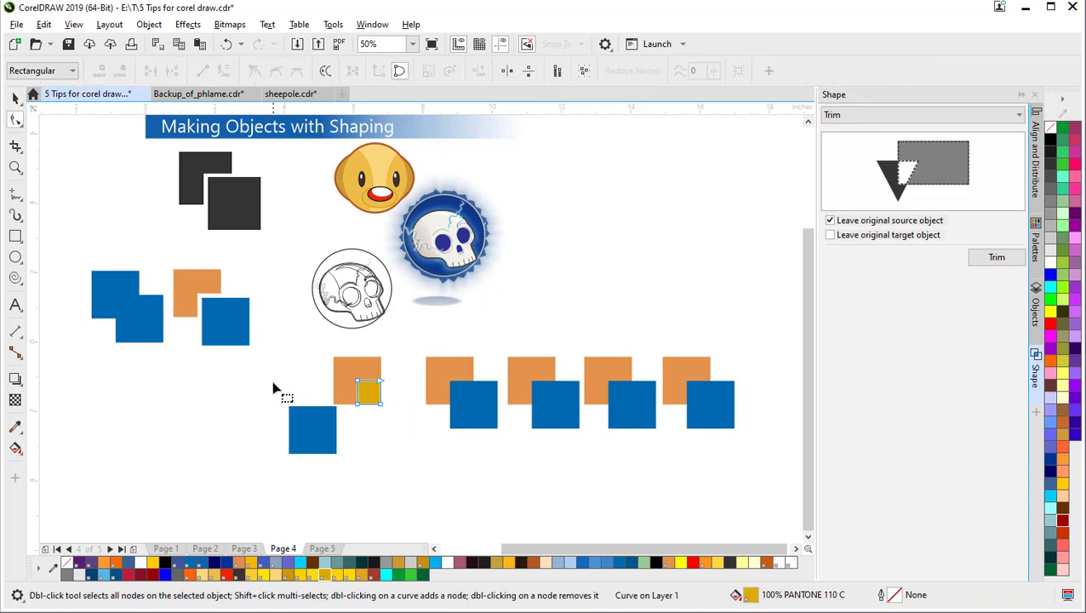
left_click(16, 99)
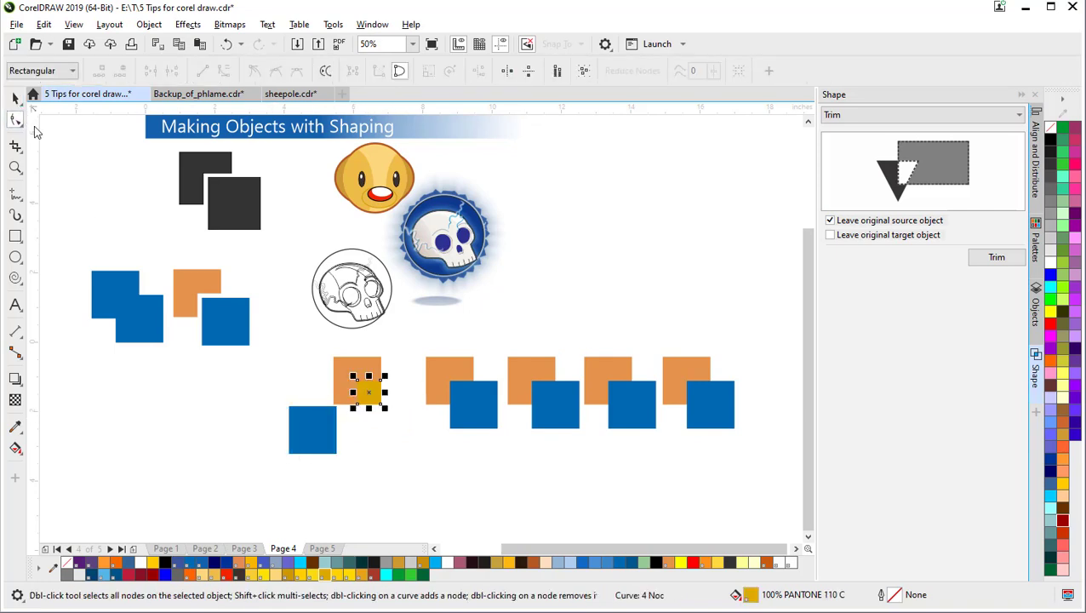
left_click(401, 412)
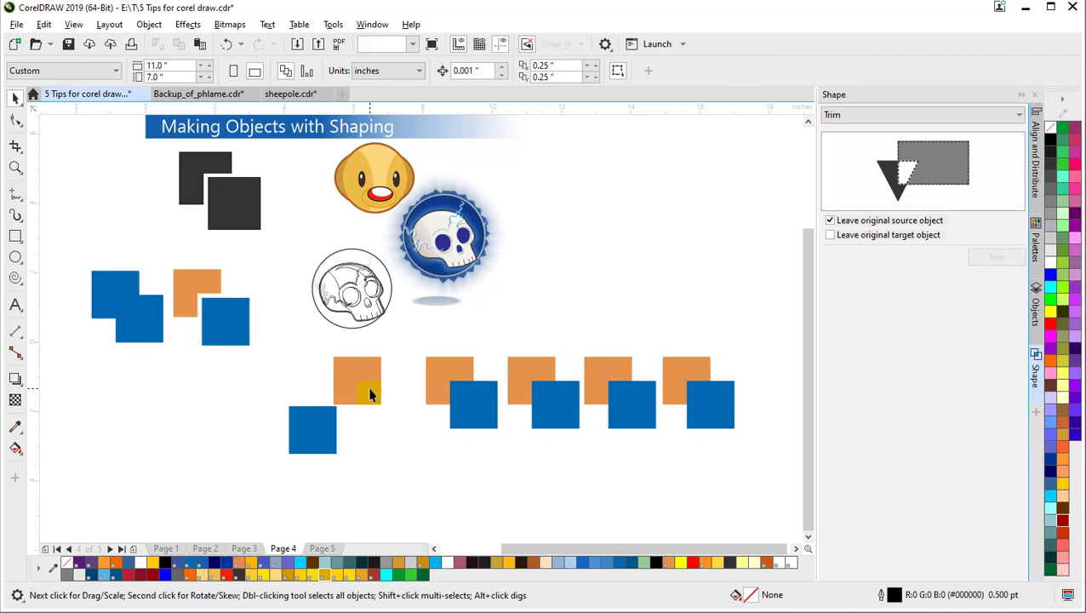
left_click(369, 393)
left_click(152, 563)
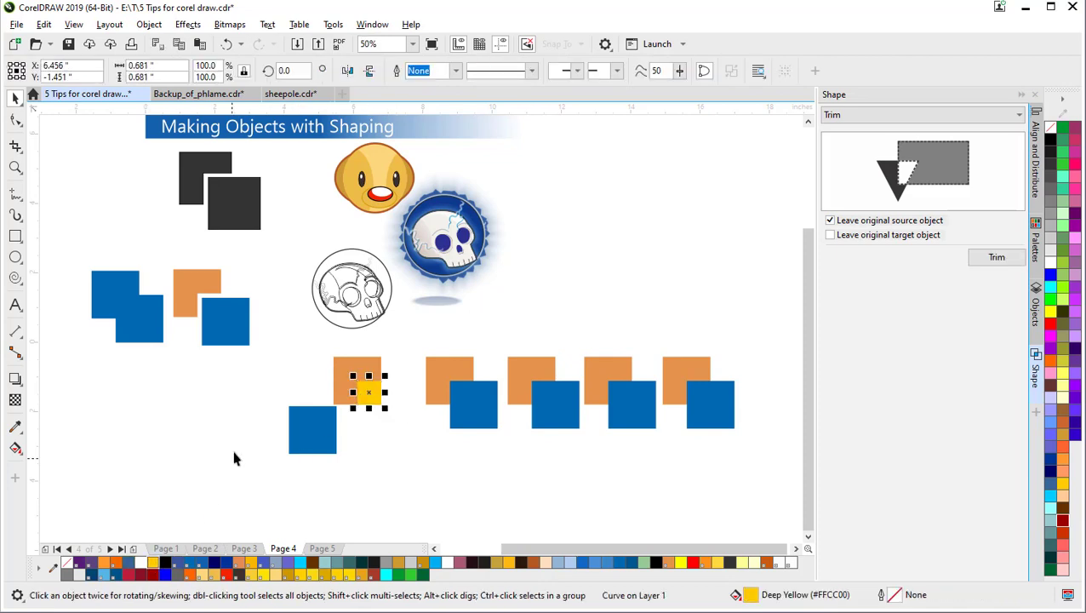
Step: Put the blue square back over the orange and make it unfilled with a black outline
left_click(308, 429)
left_click_drag(309, 429, 395, 415)
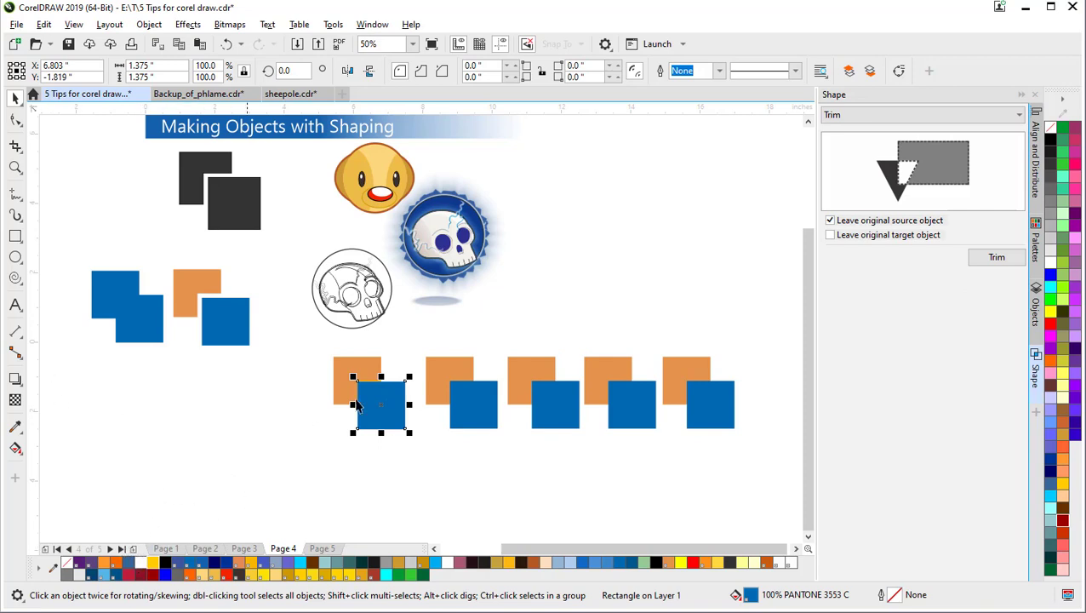
left_click(72, 565)
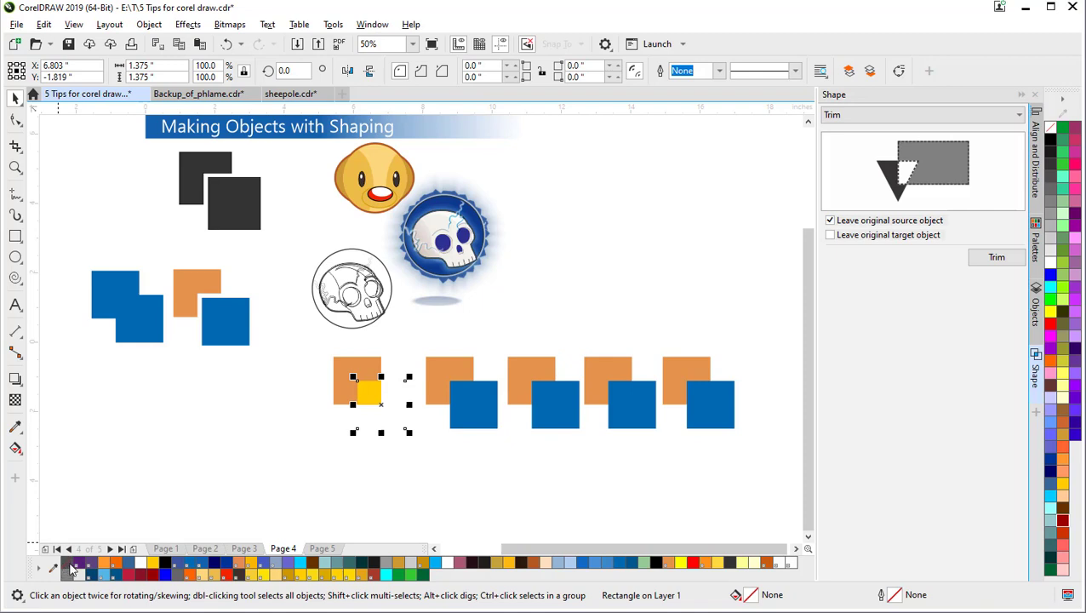
right_click(164, 563)
Step: Move the orange, yellow and outlined squares together to the page's left side
left_click(338, 479)
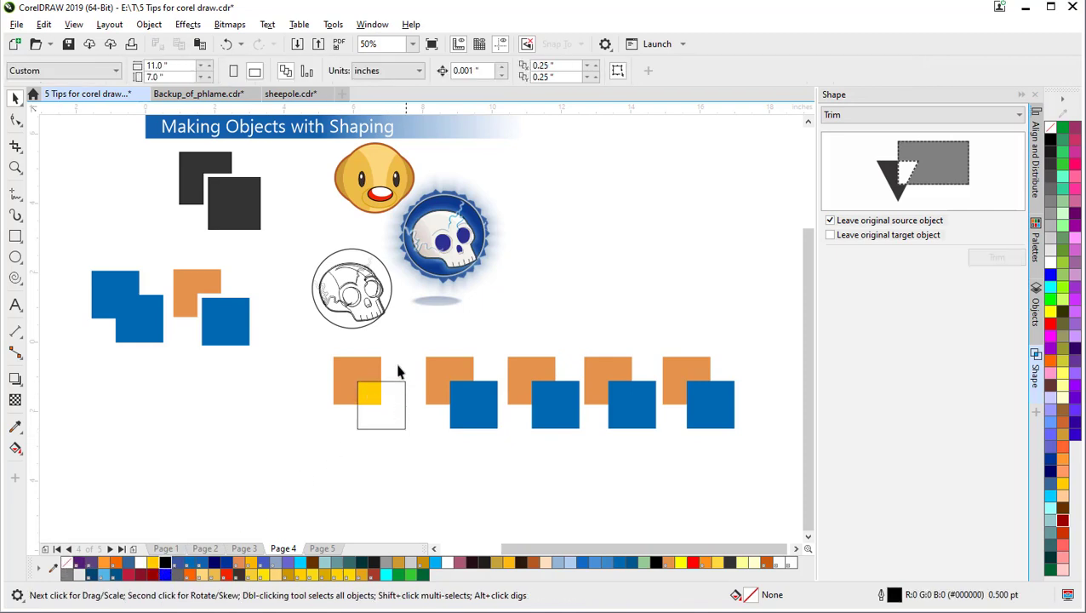
left_click_drag(328, 356, 421, 456)
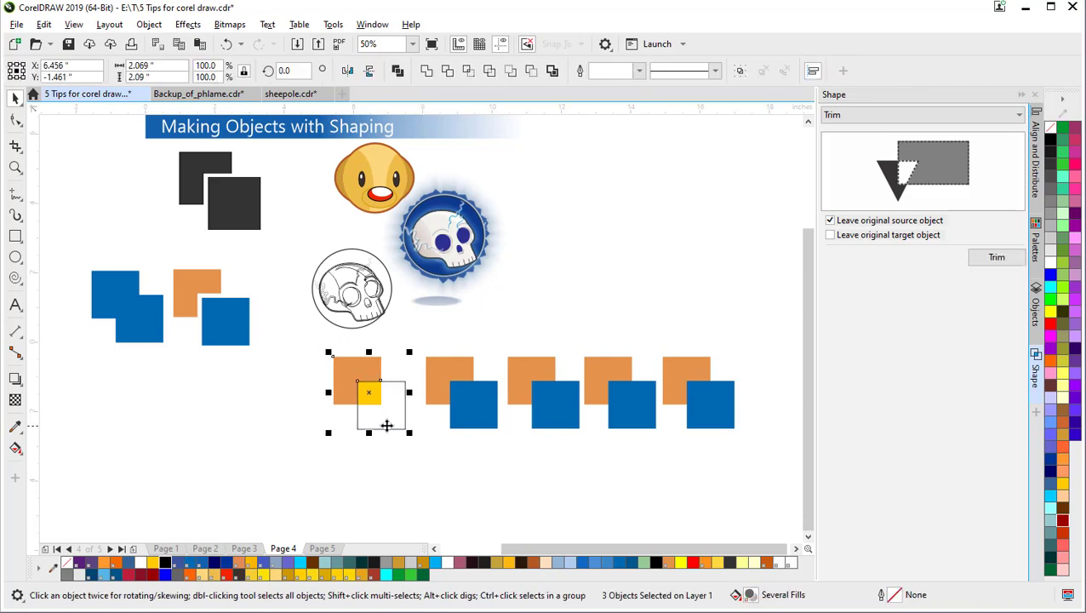
left_click_drag(371, 423, 142, 415)
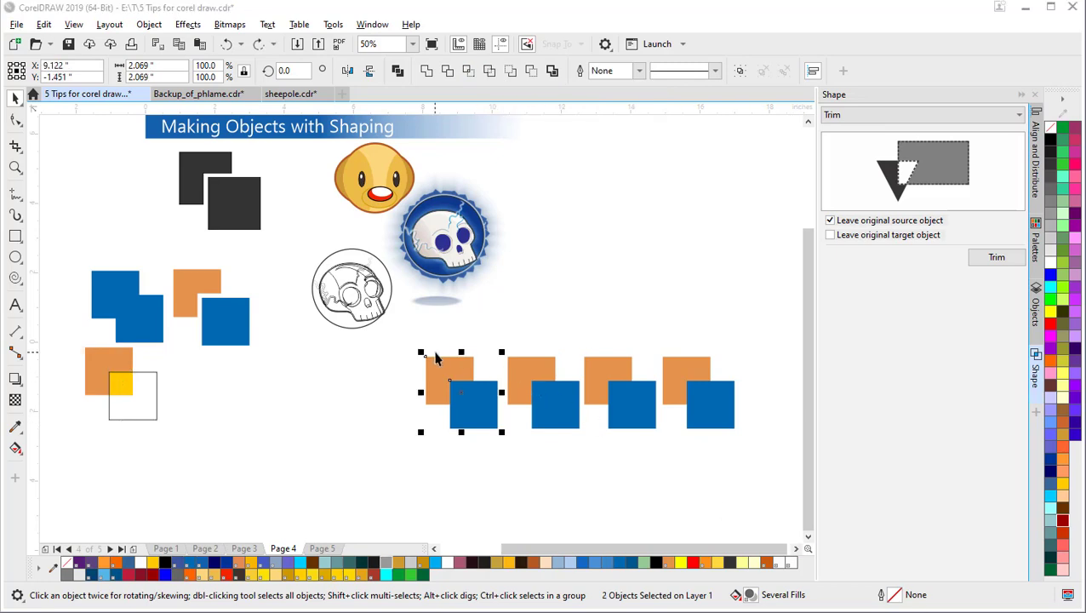
Step: Place the blue square over the second orange square and apply Simplify, then undo it
left_click(447, 374)
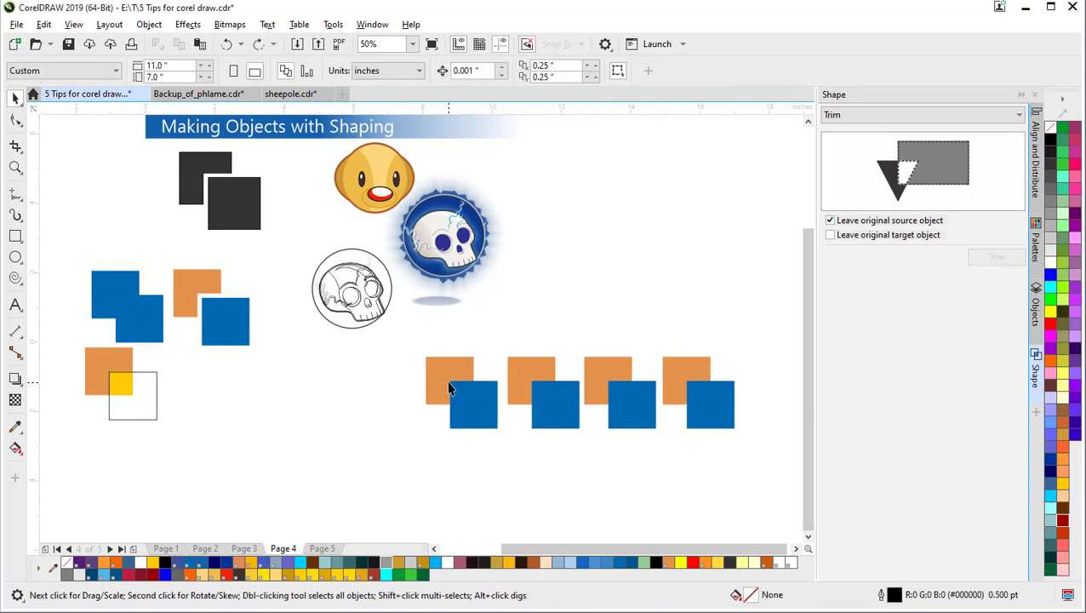
mouse_move(448, 366)
left_mouse_down()
mouse_move(414, 339)
mouse_move(437, 369)
left_mouse_up()
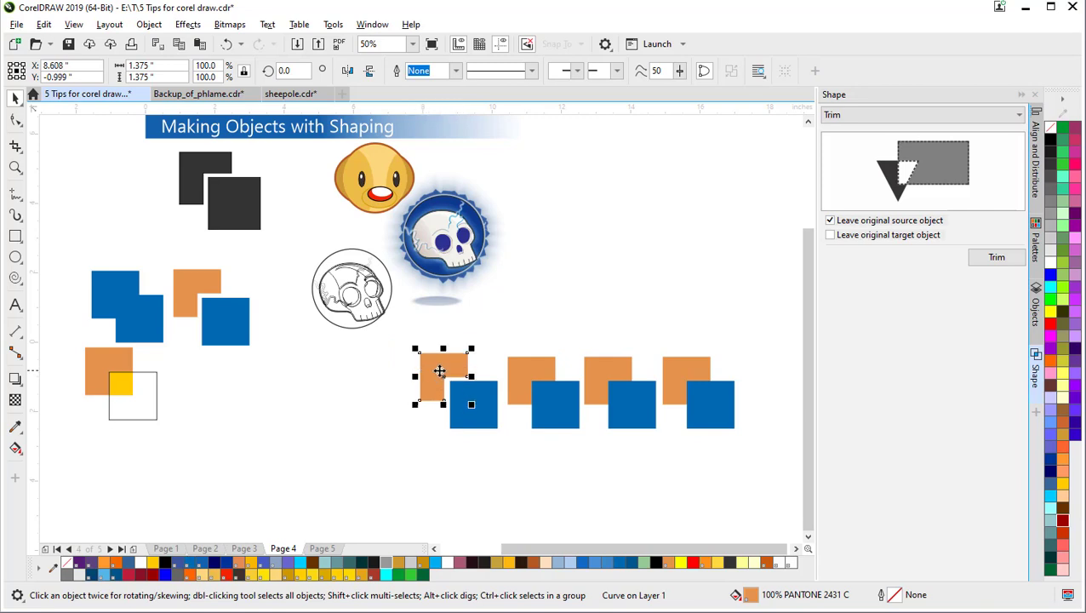
left_click(479, 400)
left_click_drag(479, 400, 434, 371)
left_click(434, 365, "shift")
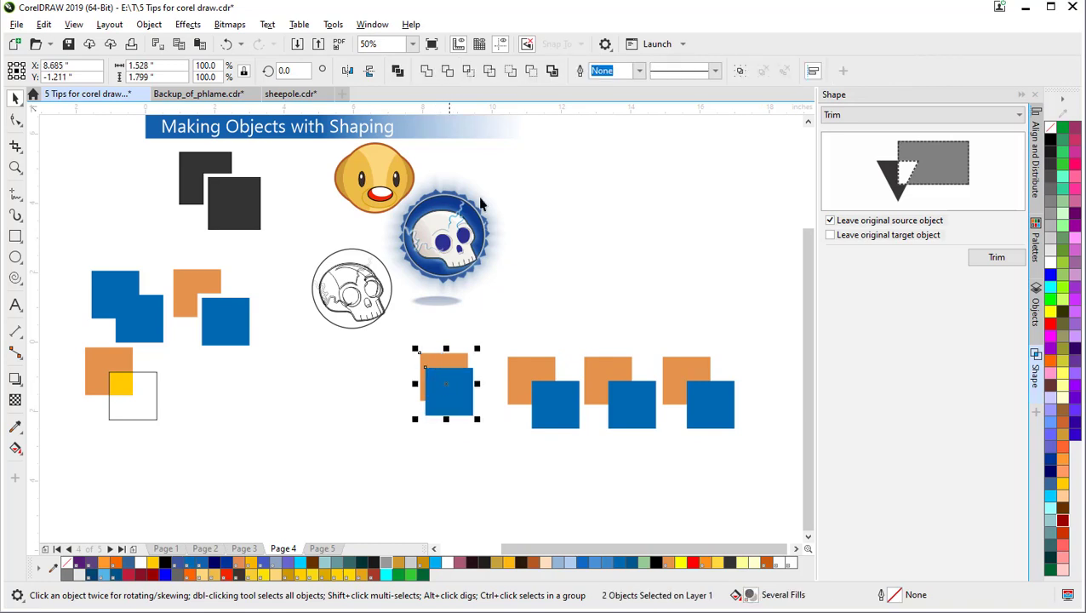
left_click(489, 77)
left_click(538, 315)
left_click_drag(452, 396, 487, 424)
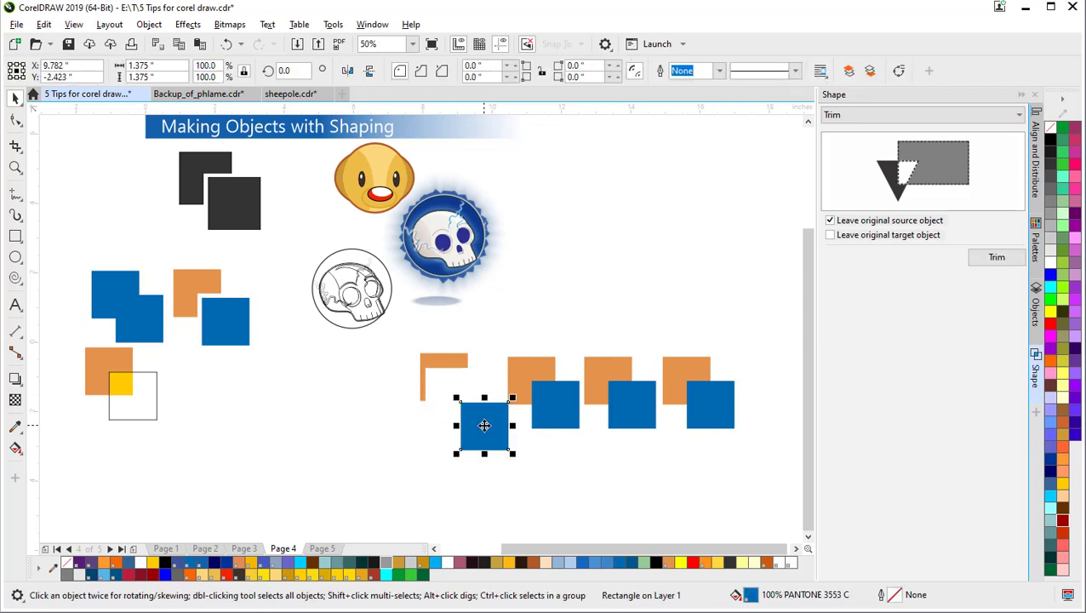
key("ctrl+z")
key("ctrl+z")
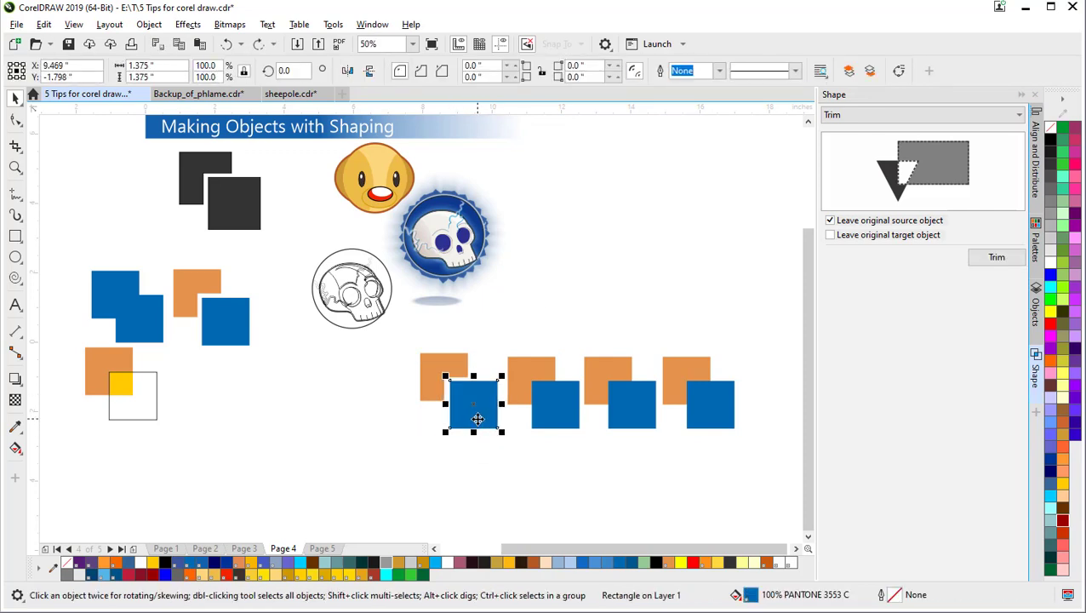
Step: Reapply Simplify to the second orange-and-blue pair, leaving the blue square on top
left_click_drag(478, 421, 441, 394)
left_click(429, 375)
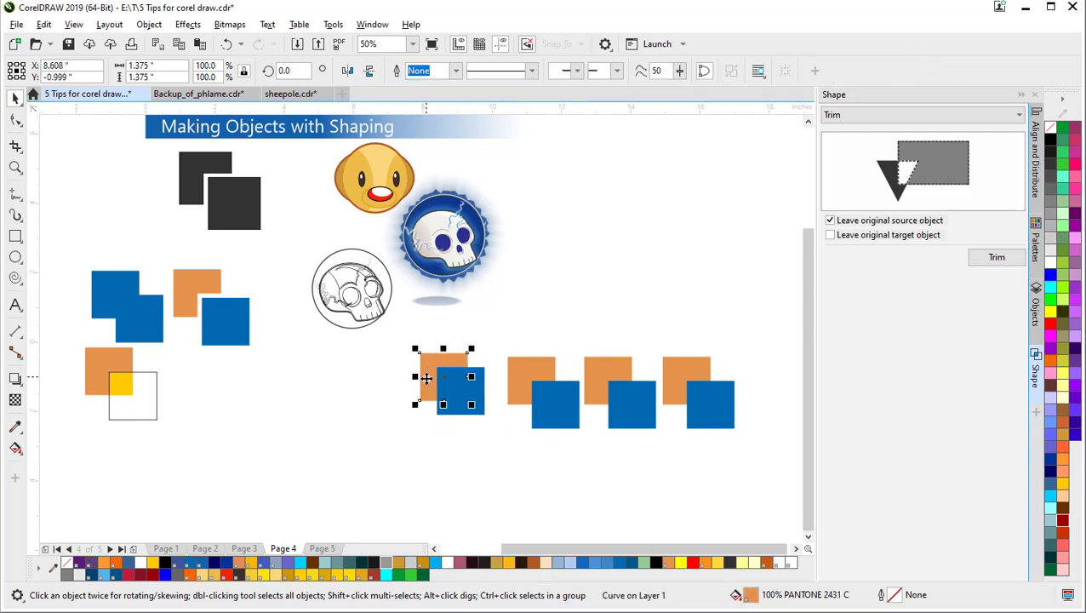
left_click(482, 402, "shift")
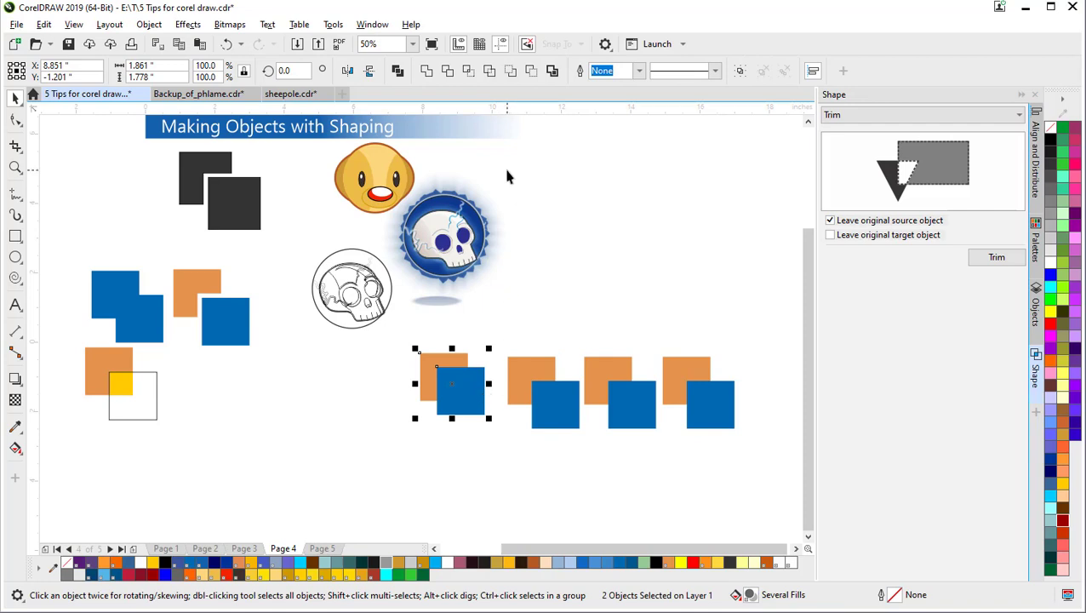
left_click(491, 74)
left_click(499, 263)
mouse_move(444, 394)
left_mouse_down()
mouse_move(459, 424)
mouse_move(464, 396)
left_mouse_up()
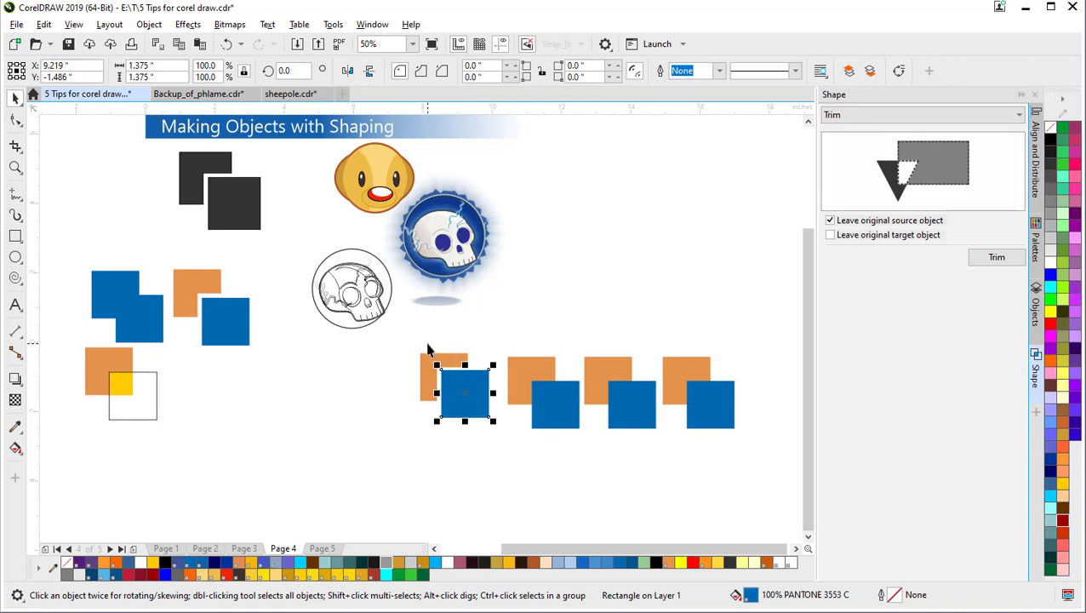
Step: Trim the middle pair's orange square where its blue square overlaps
left_click(217, 319)
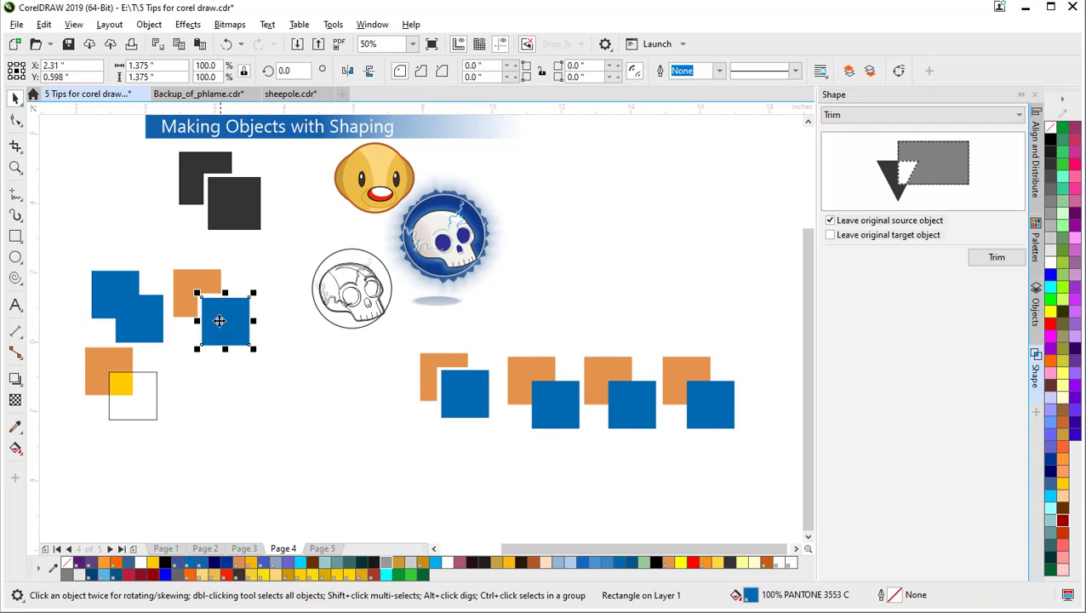
left_click_drag(224, 310, 219, 307)
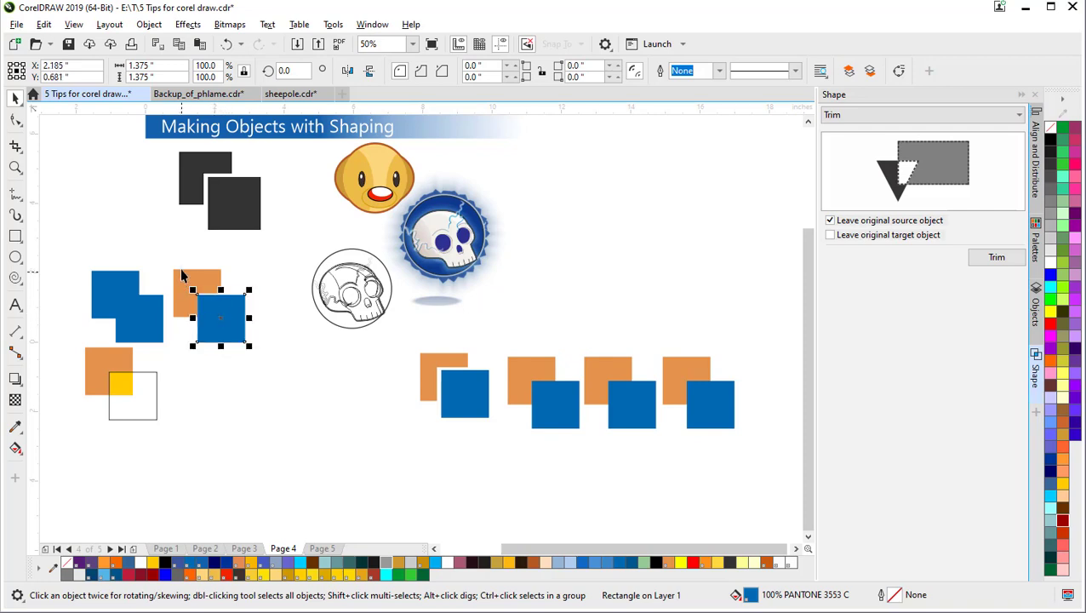
left_click(180, 283)
left_click(219, 324)
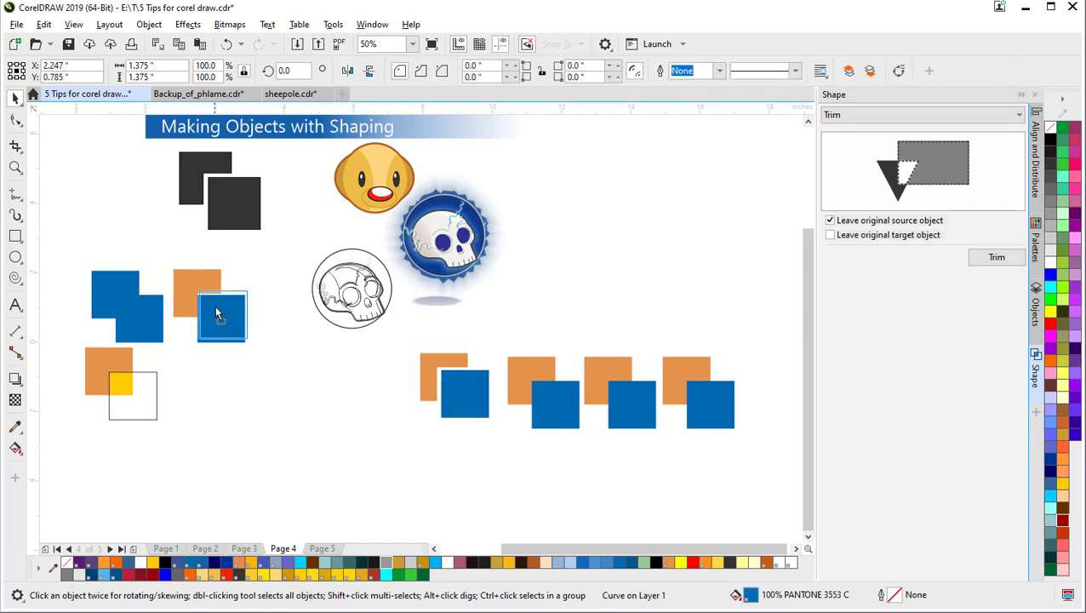
left_click_drag(219, 323, 206, 329)
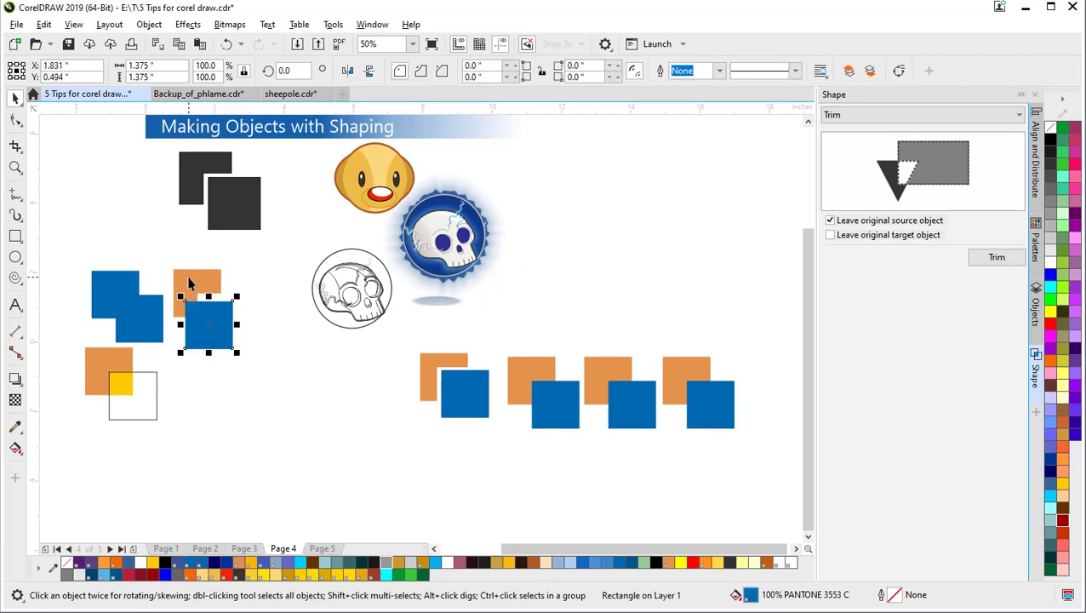
left_click(189, 284)
left_click(216, 342, "shift")
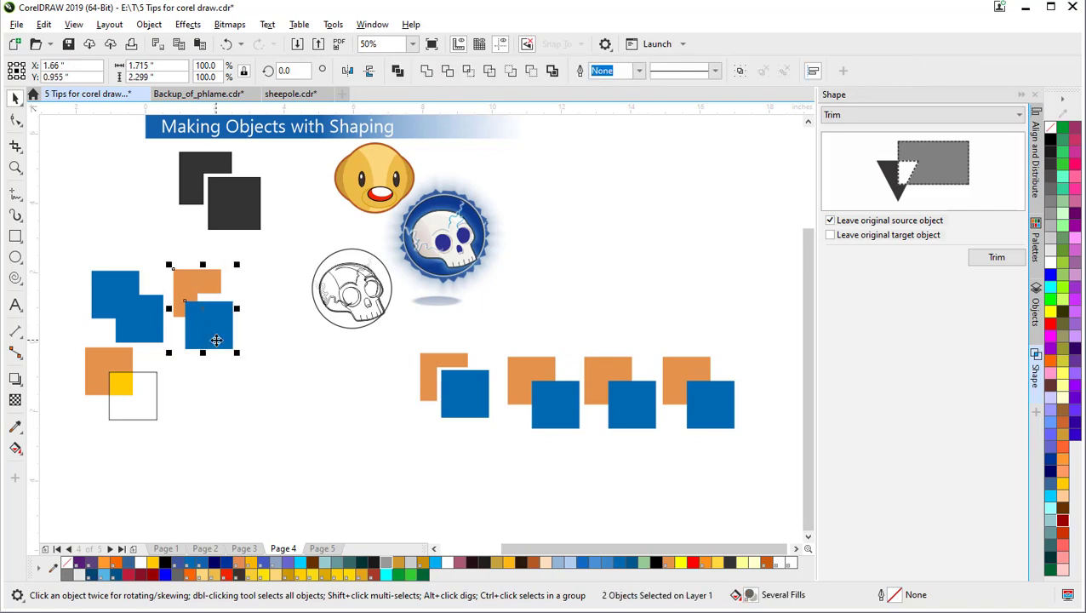
left_click(447, 71)
left_click(244, 332)
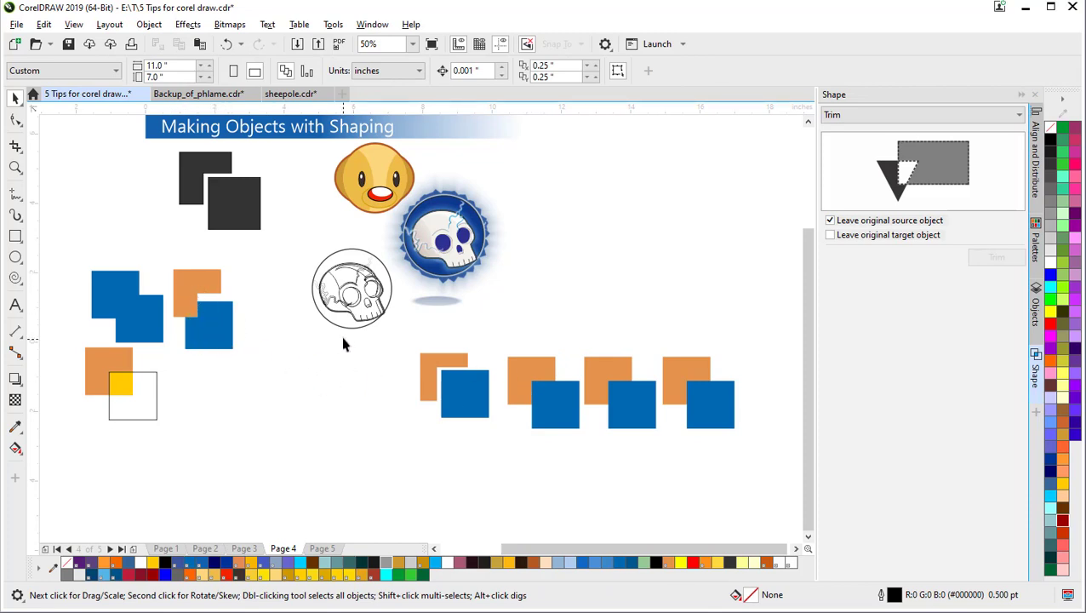
mouse_move(211, 325)
left_mouse_down()
mouse_move(229, 338)
mouse_move(218, 328)
left_mouse_up()
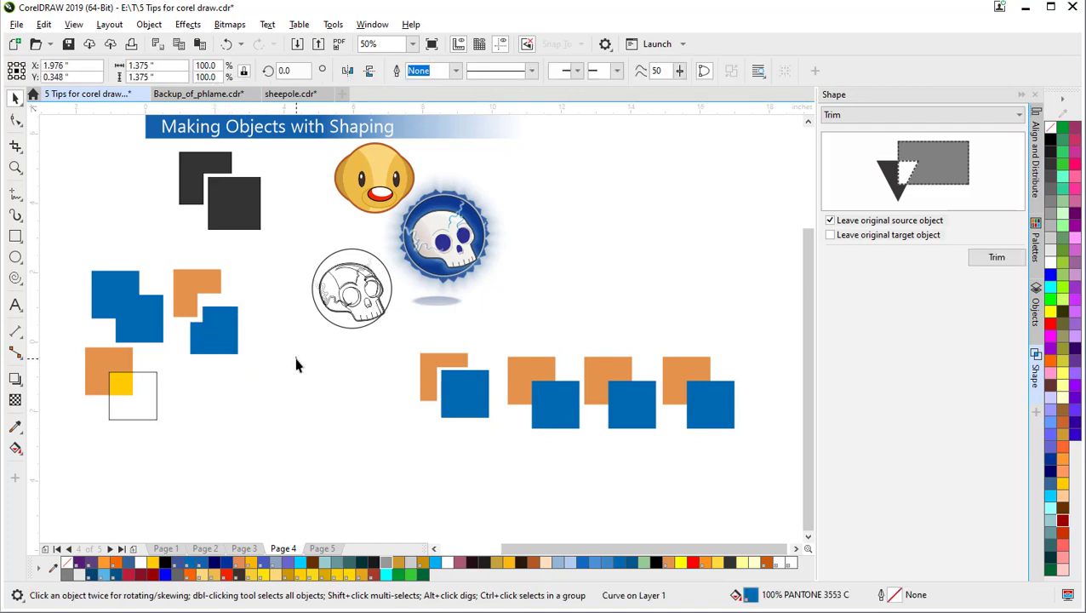
left_click(296, 364)
Step: Trim the next pair's orange square with its blue square and move the pair left
left_click(436, 364)
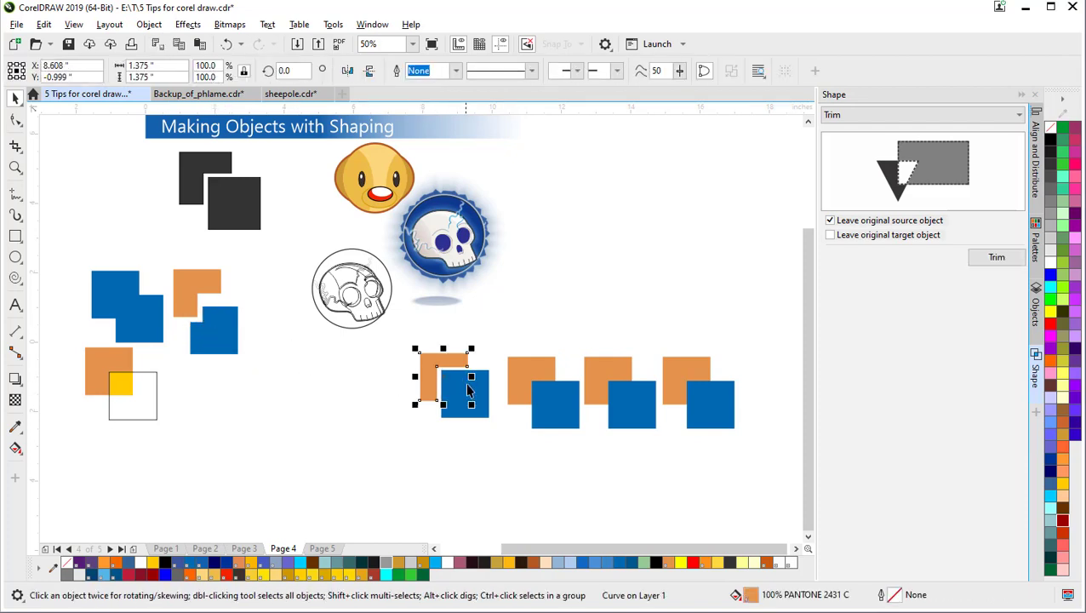
mouse_move(470, 393)
left_mouse_down()
mouse_move(437, 402)
mouse_move(470, 394)
left_mouse_up()
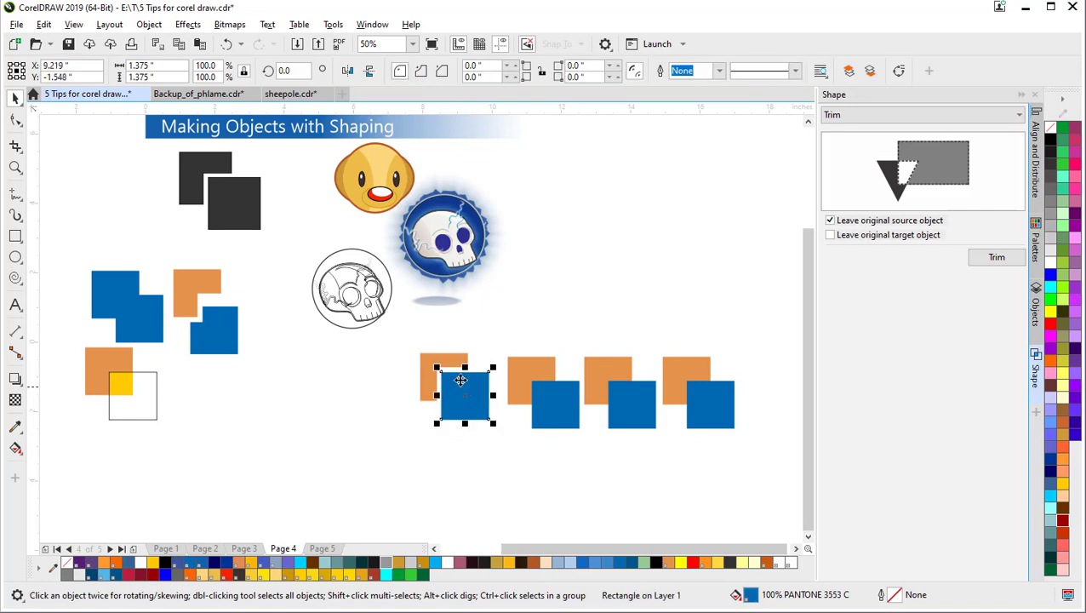
left_click(449, 358, "shift")
key("F10")
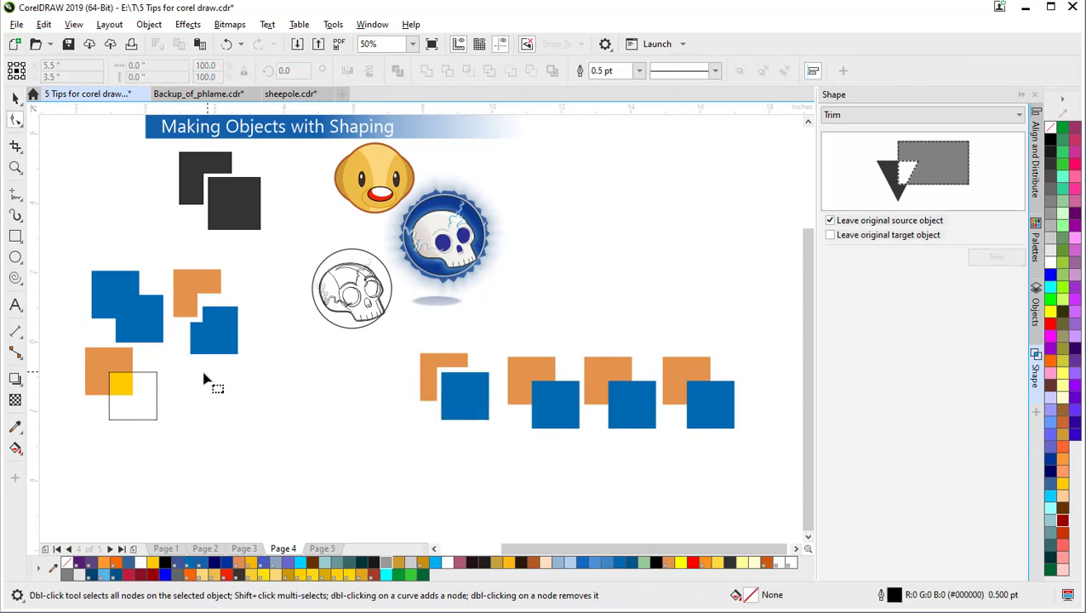
left_click(427, 366)
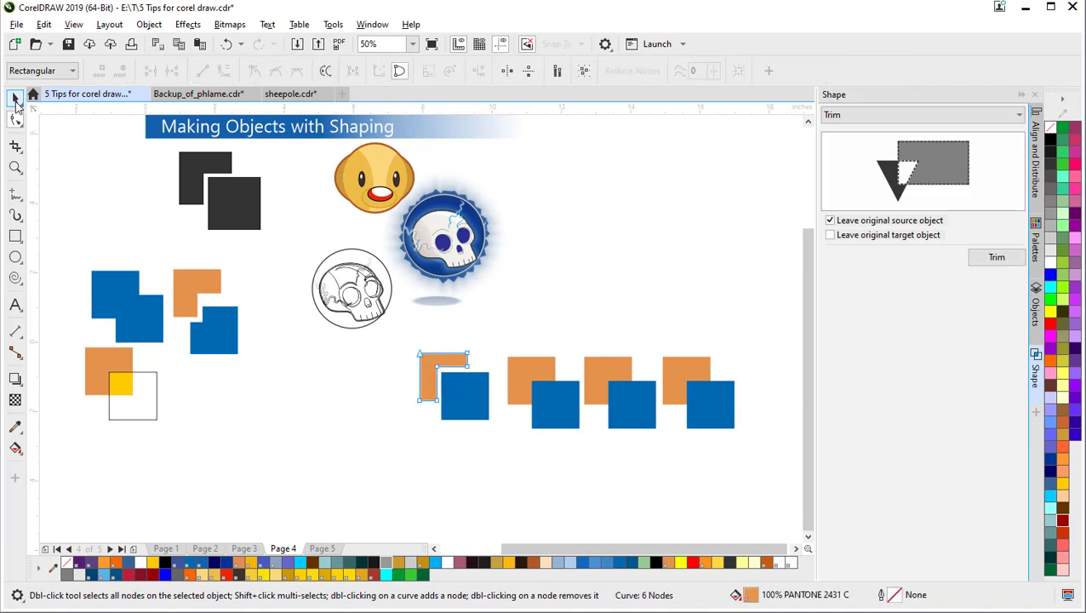
left_click(15, 100)
key("space")
left_click(461, 383)
left_click_drag(461, 383, 221, 389)
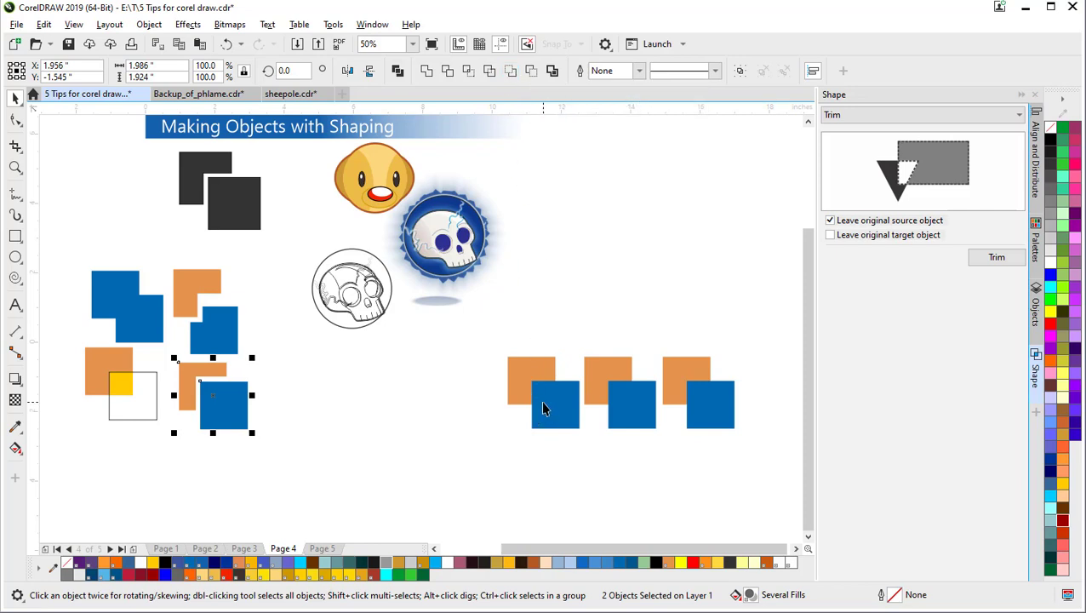
left_click(543, 408)
Step: Apply Front Minus Back to the blue and orange squares and move the notched blue shape lower left
left_click(528, 365, "shift")
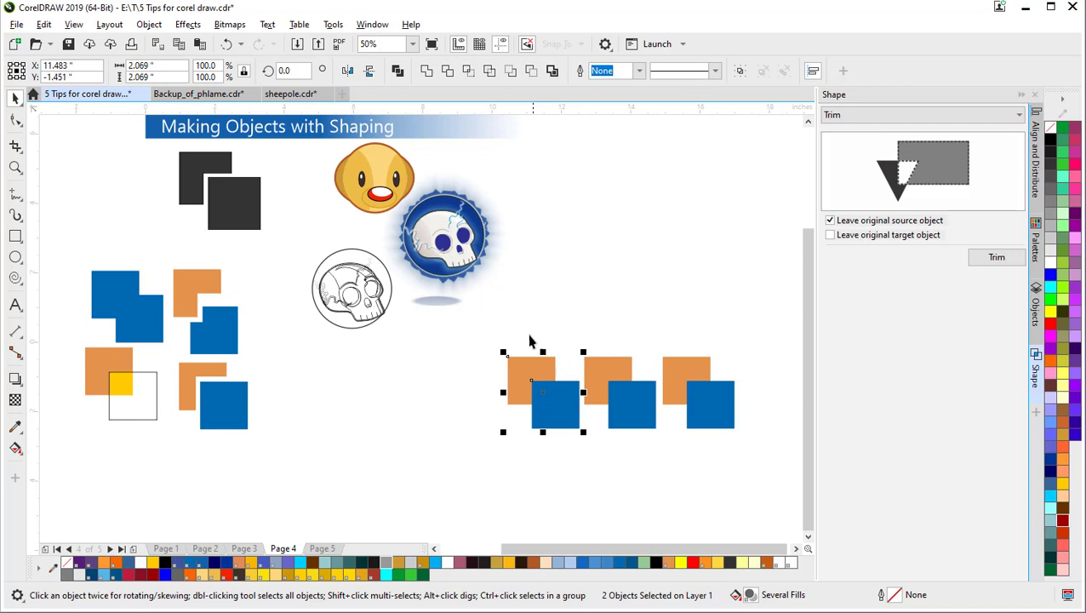
left_click(510, 71)
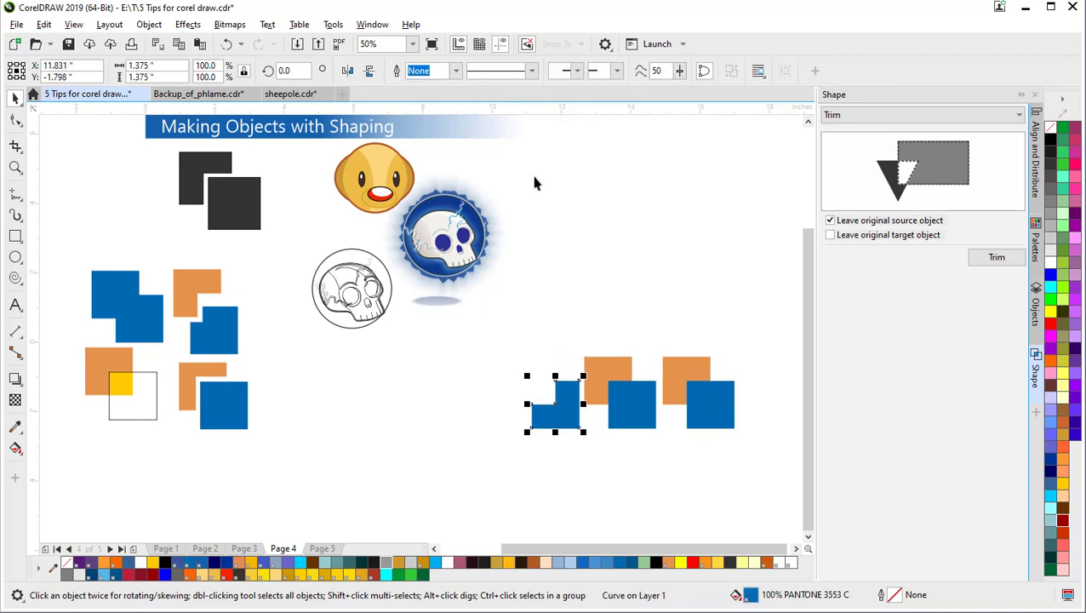
left_click(560, 435)
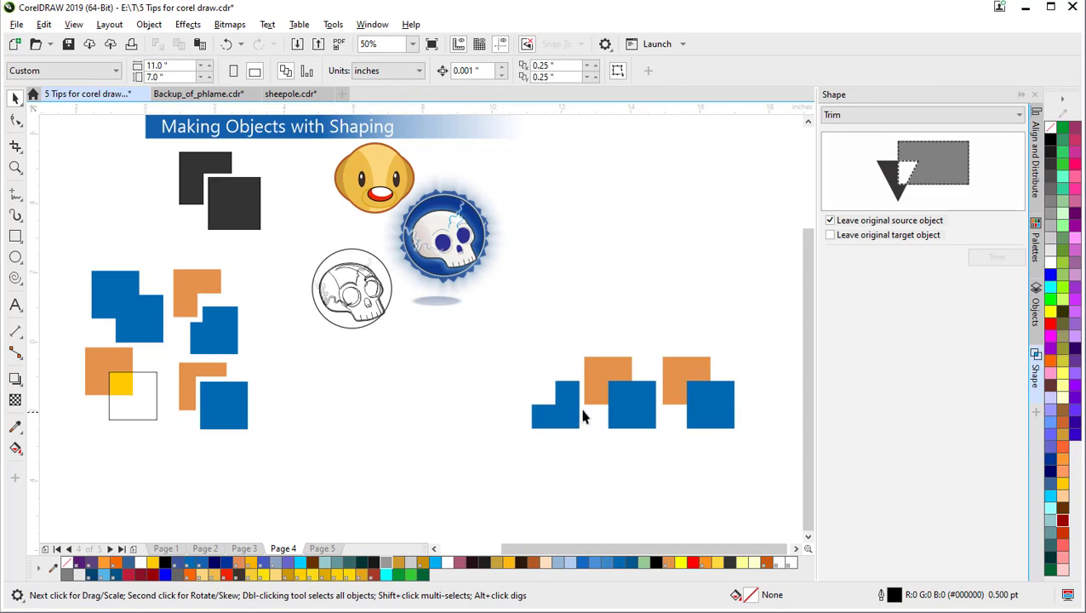
left_click(566, 414)
left_click_drag(566, 414, 241, 475)
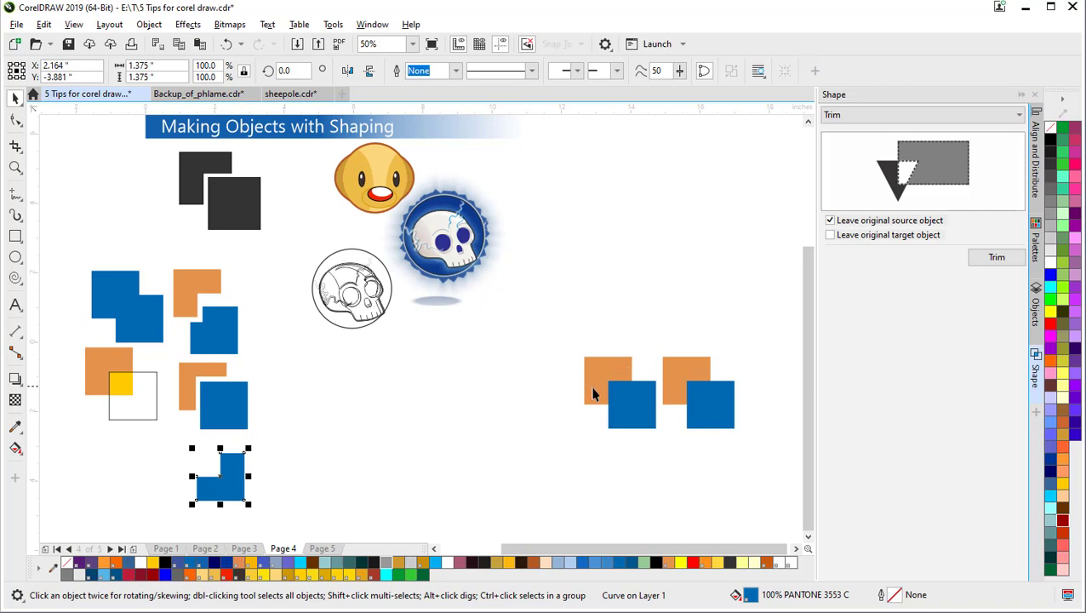
left_click(511, 398)
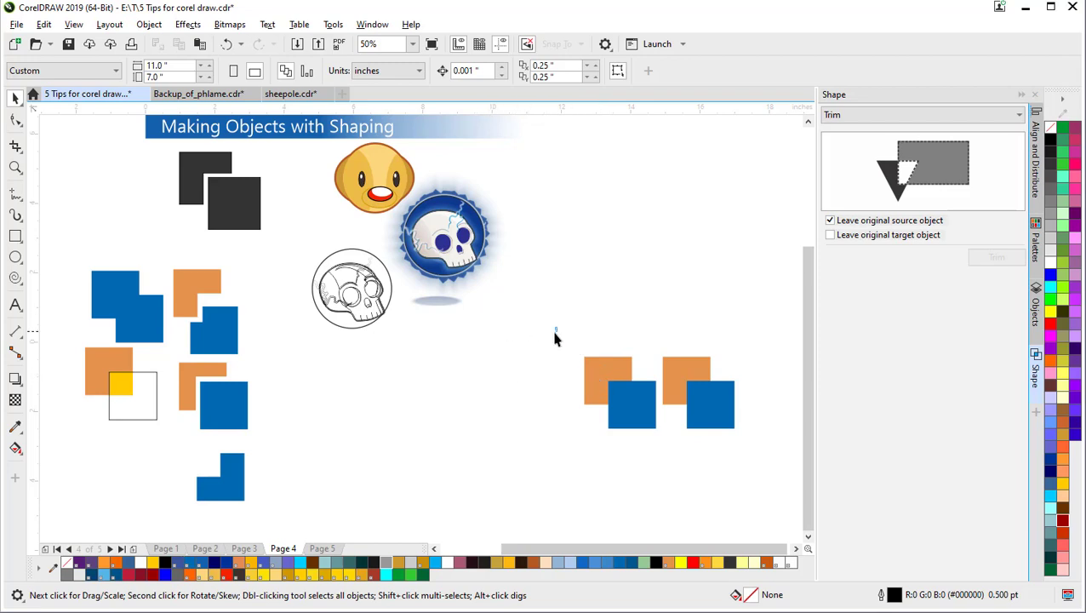
left_click_drag(634, 435, 675, 458)
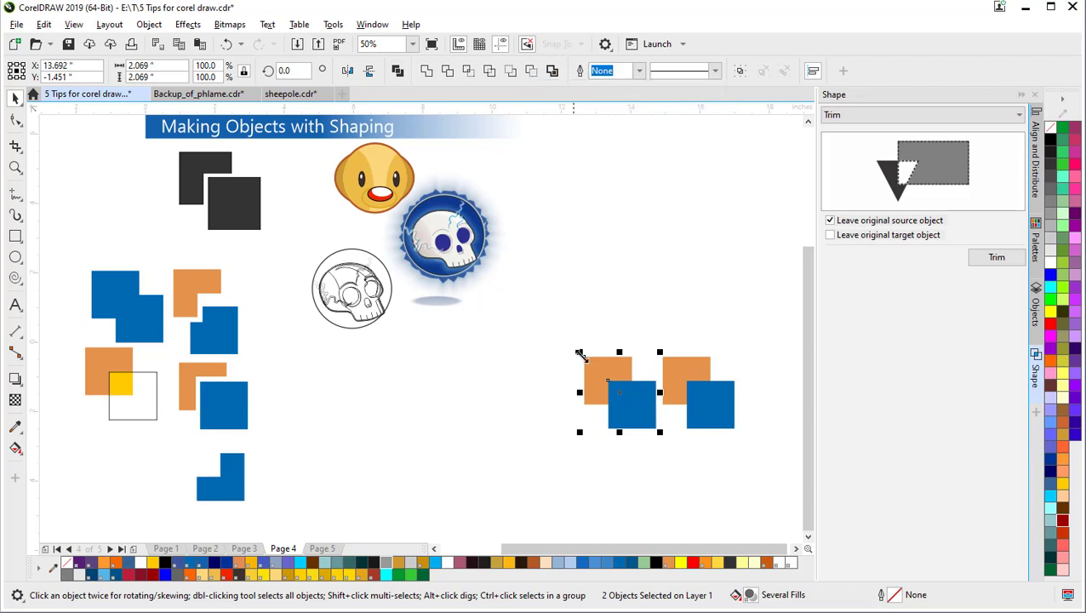
Step: Apply Back Minus Front to the next pair and place the notched orange shape beside the blue one
left_click(587, 325)
left_click(617, 417)
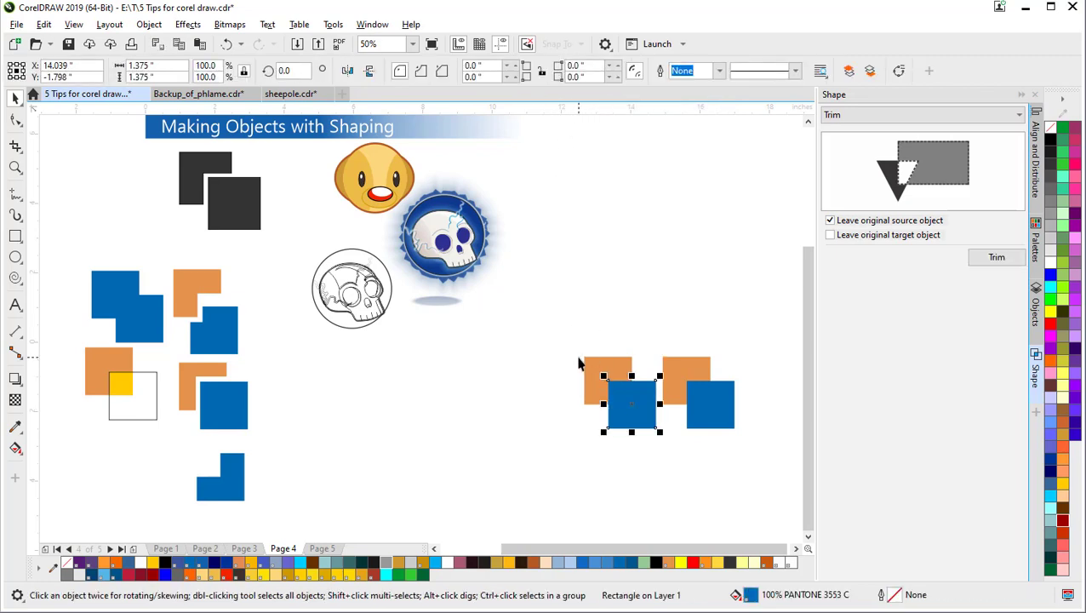
left_click(614, 360, "shift")
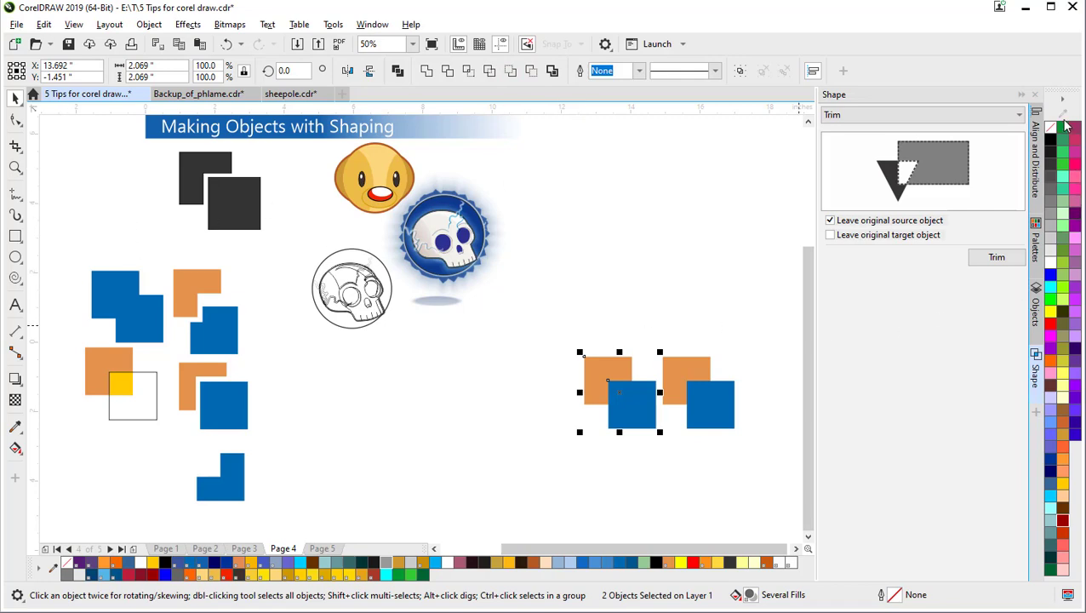
left_click(530, 71)
left_click(664, 283)
left_click_drag(594, 387, 183, 473)
left_click(416, 431)
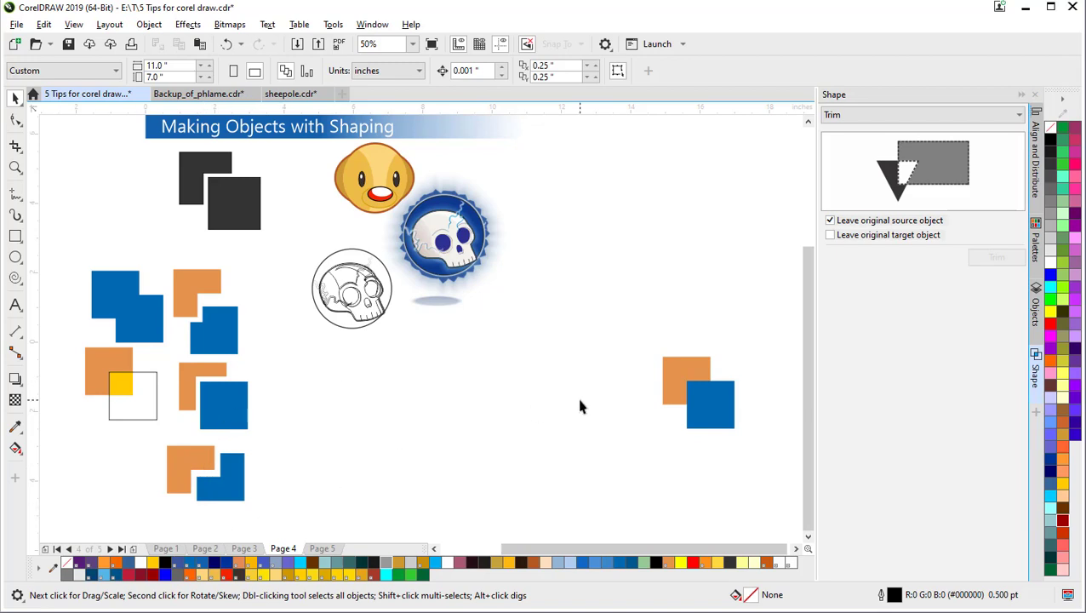
left_click(693, 372)
left_click(722, 406, "shift")
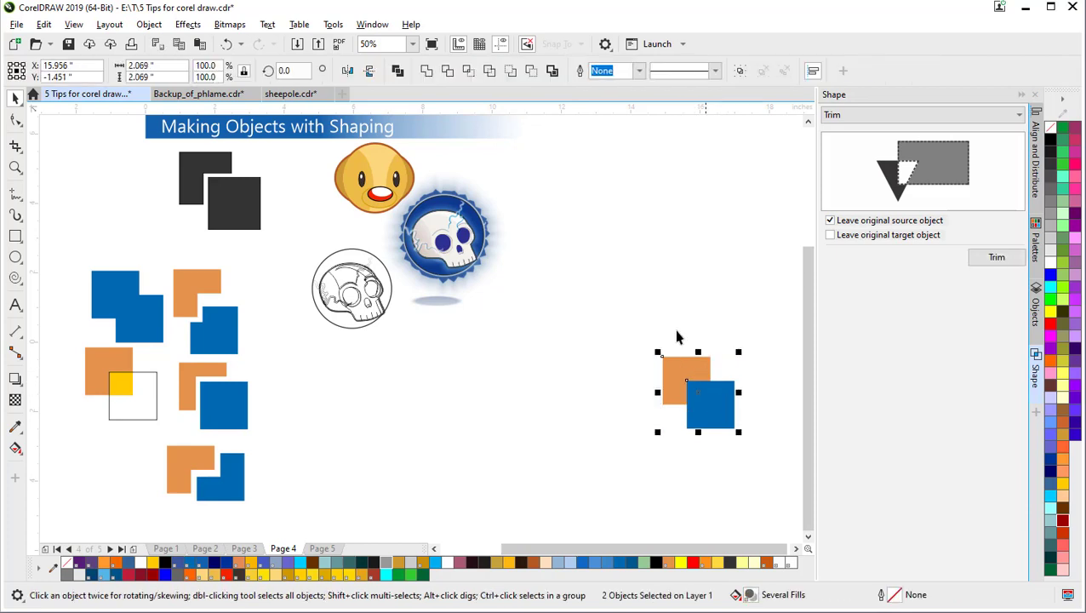
Step: Create a boundary shape around the last orange and blue squares and check it
left_click(552, 72)
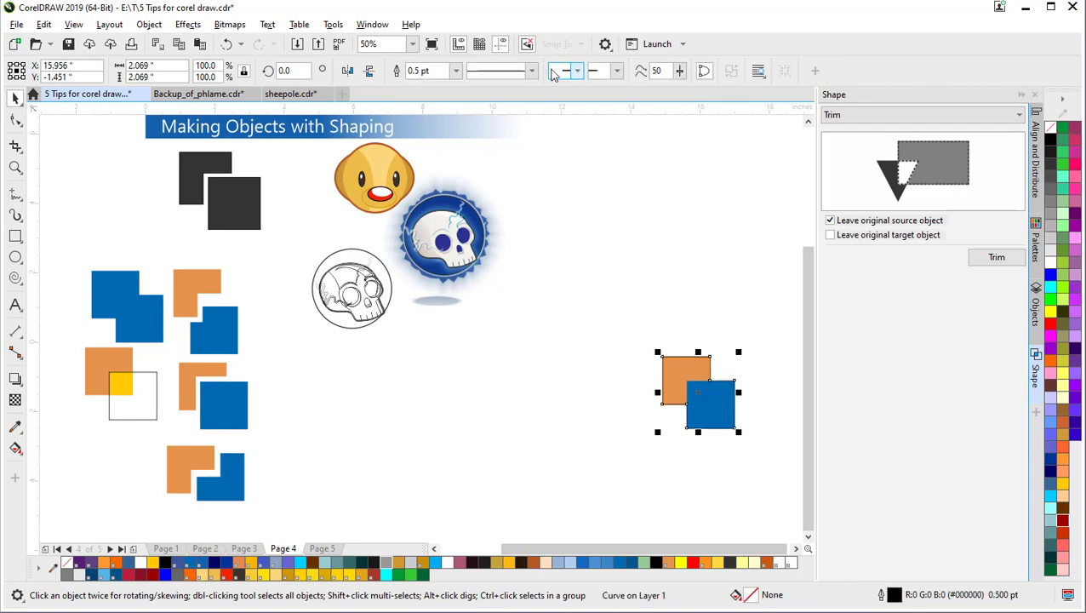
left_click(676, 332)
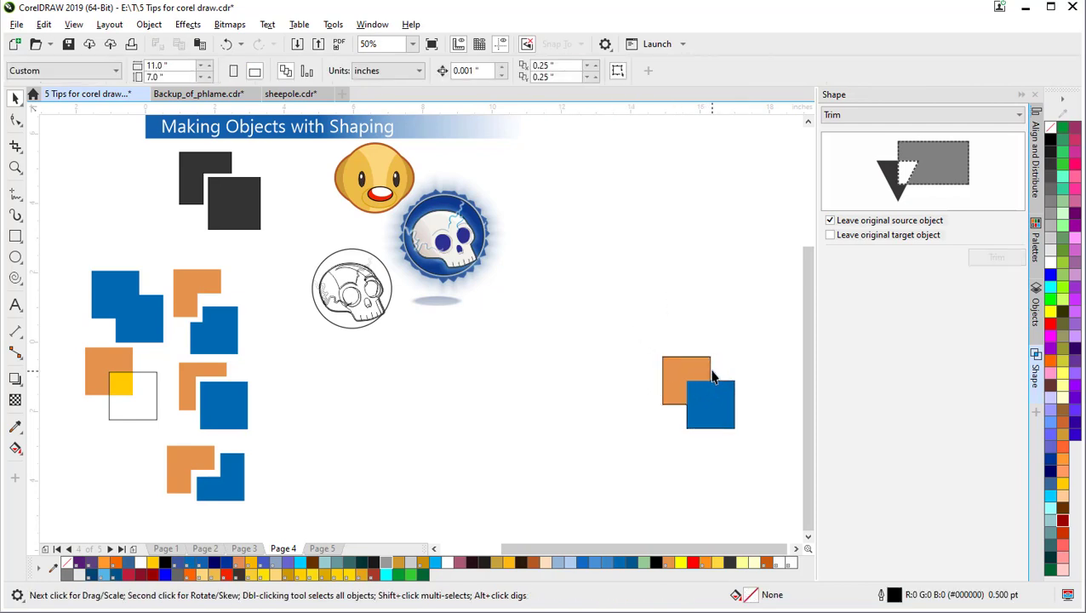
left_click_drag(710, 372, 554, 364)
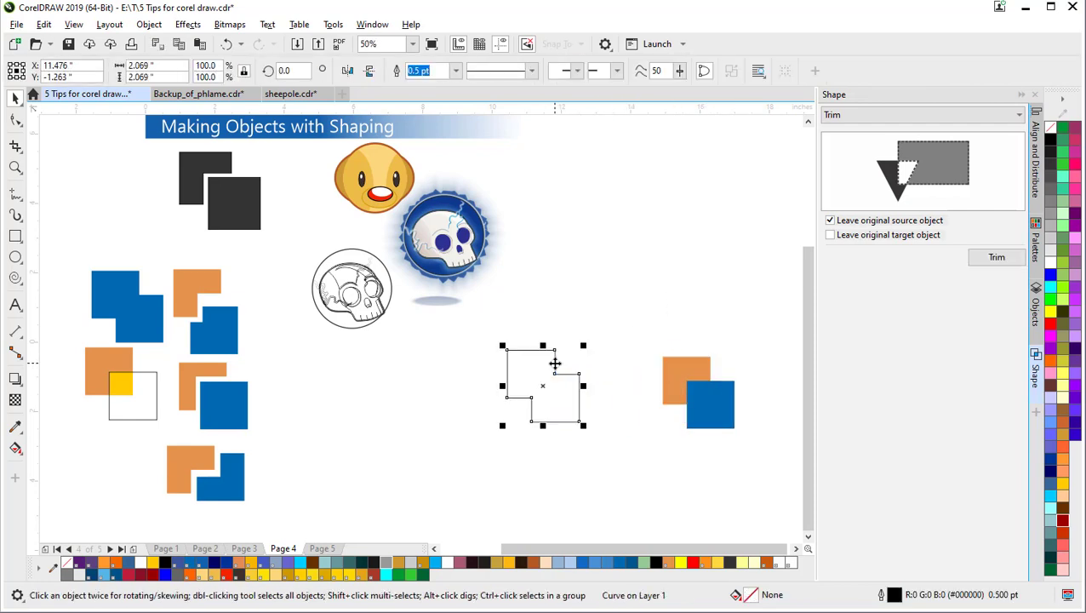
left_click(704, 284)
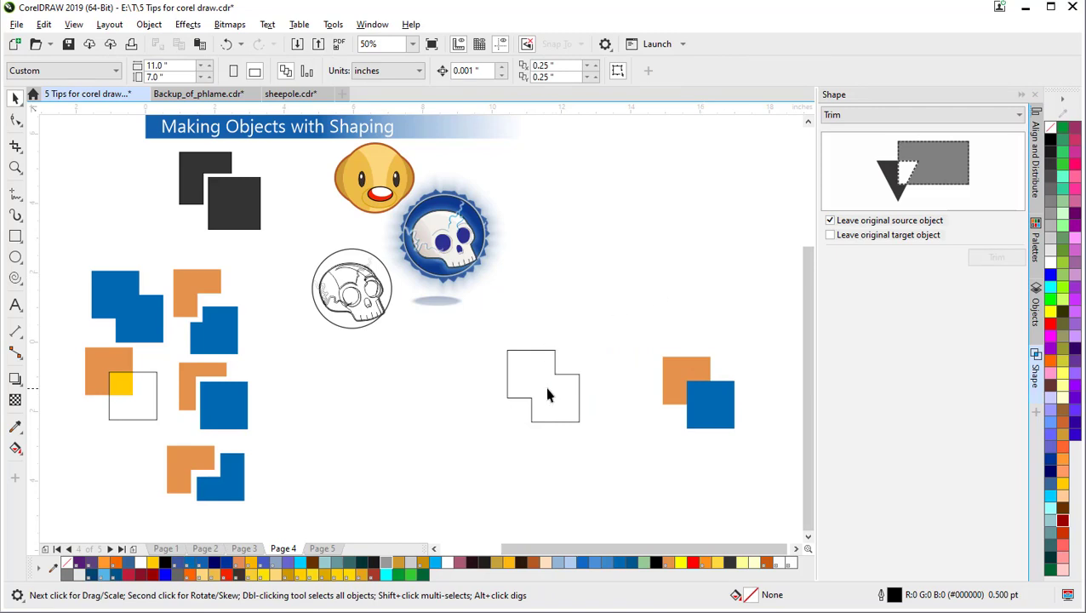
left_click_drag(550, 394, 704, 402)
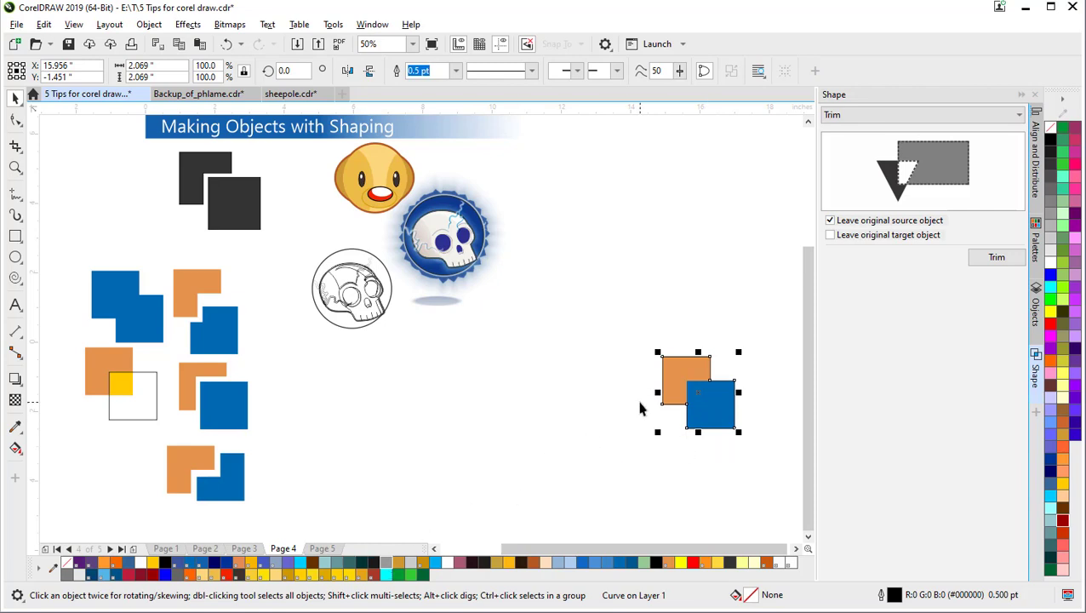
left_click(528, 402)
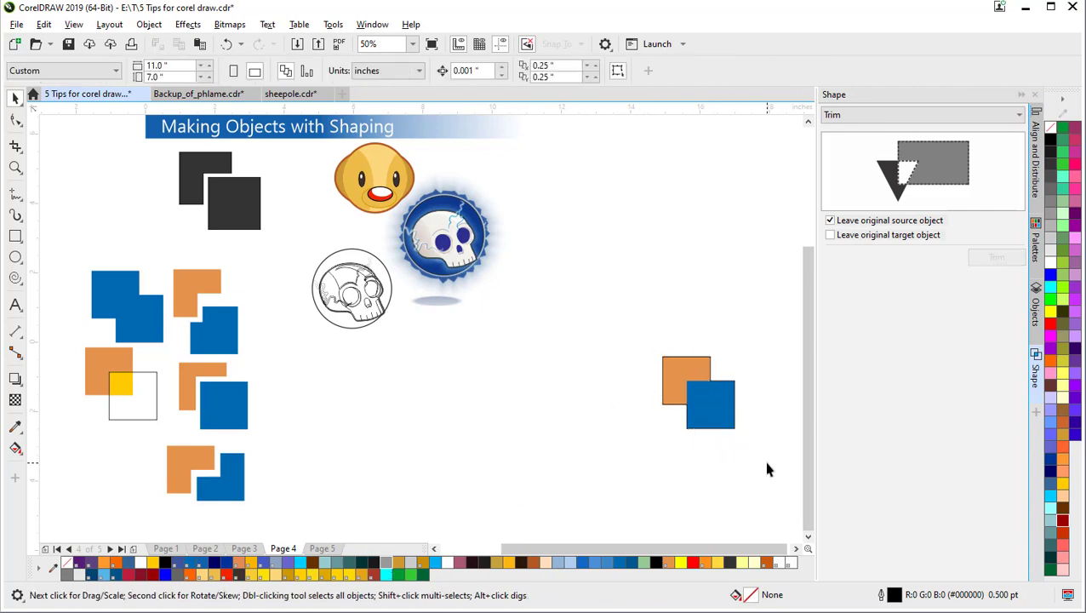
key("ctrl+z")
key("ctrl+z")
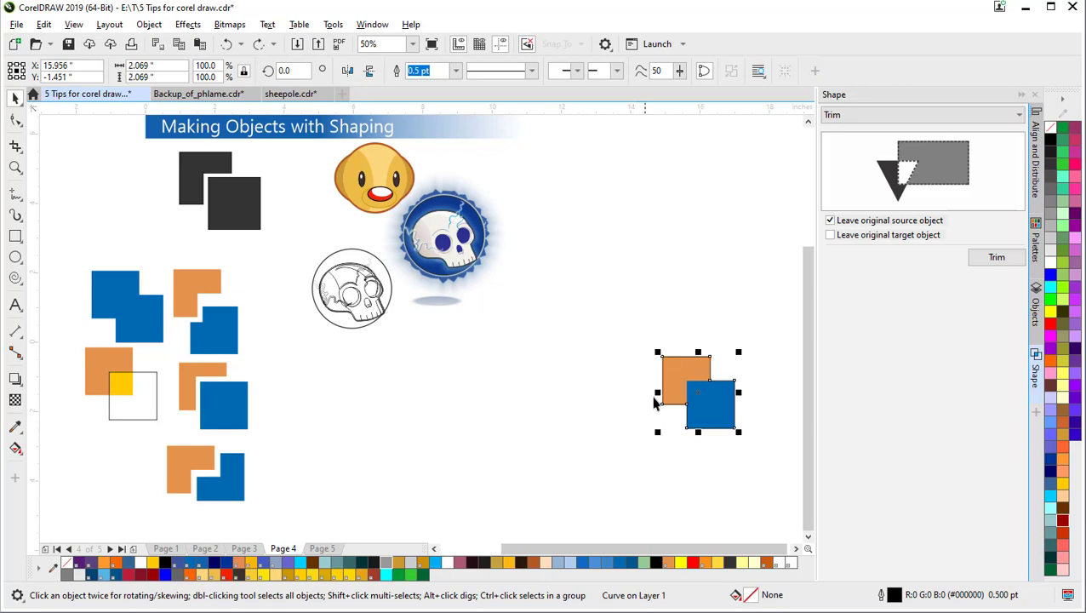
Step: Open the Outline Pen settings for the boundary shape with F12
left_click(630, 317)
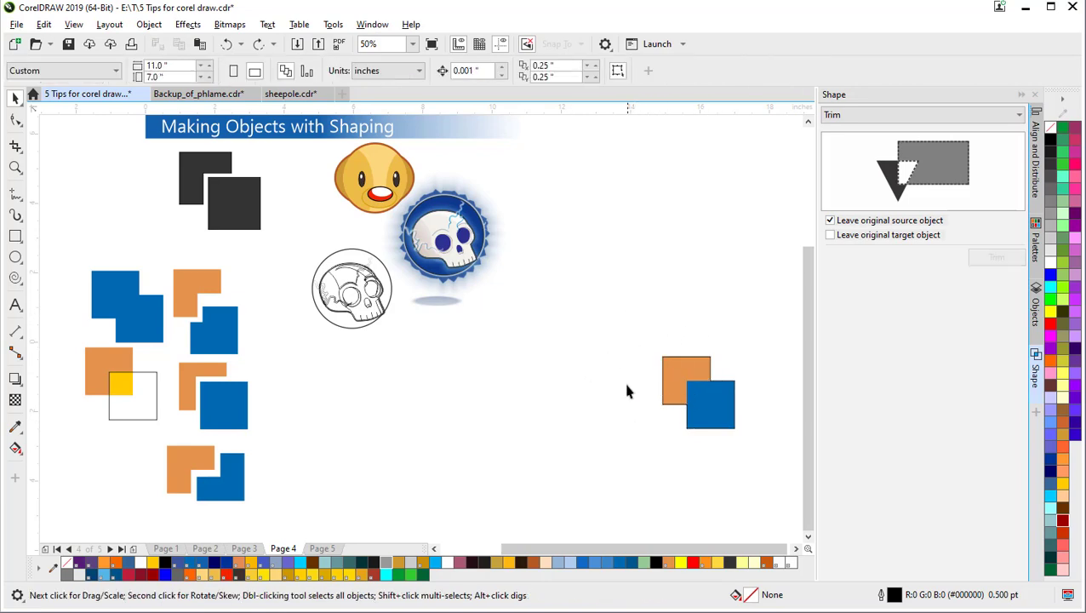
left_click(715, 385)
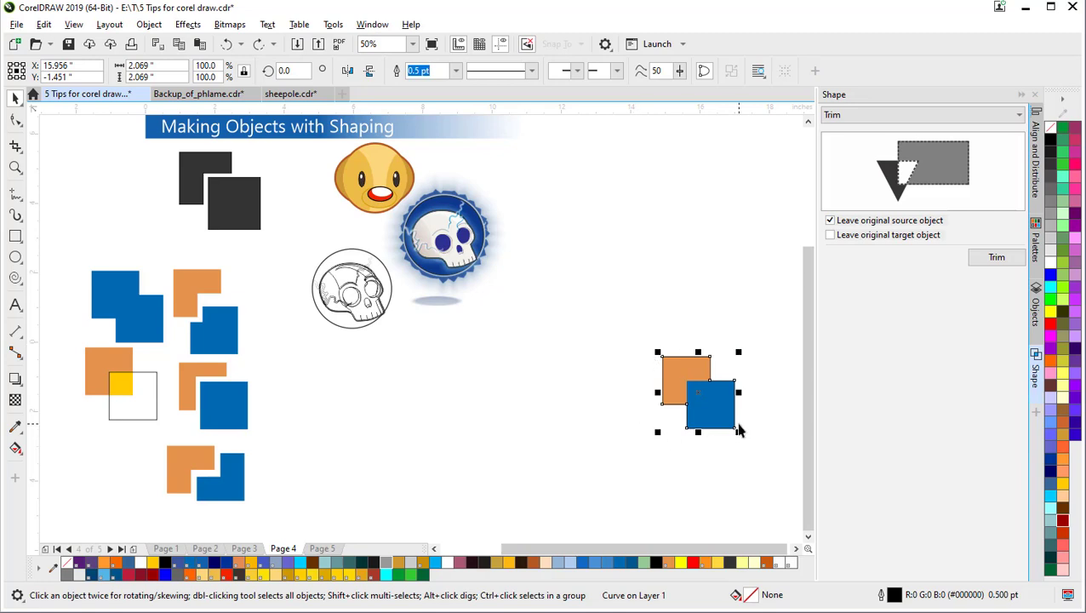
key("F12")
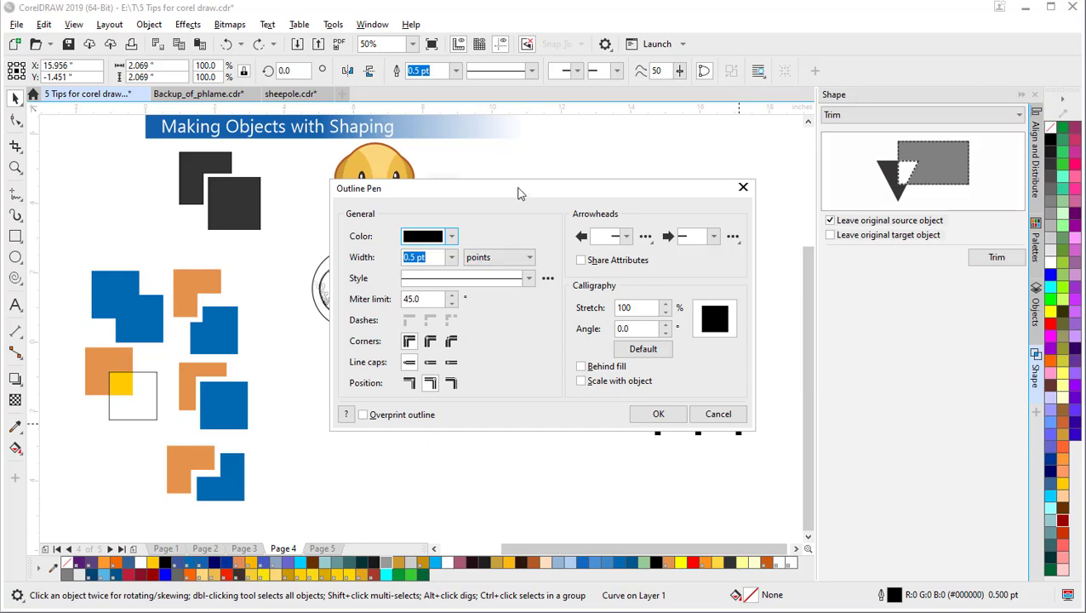
Step: Give the boundary a 4.0 pt outline with round corners, round caps and outside position
left_click_drag(521, 190, 358, 185)
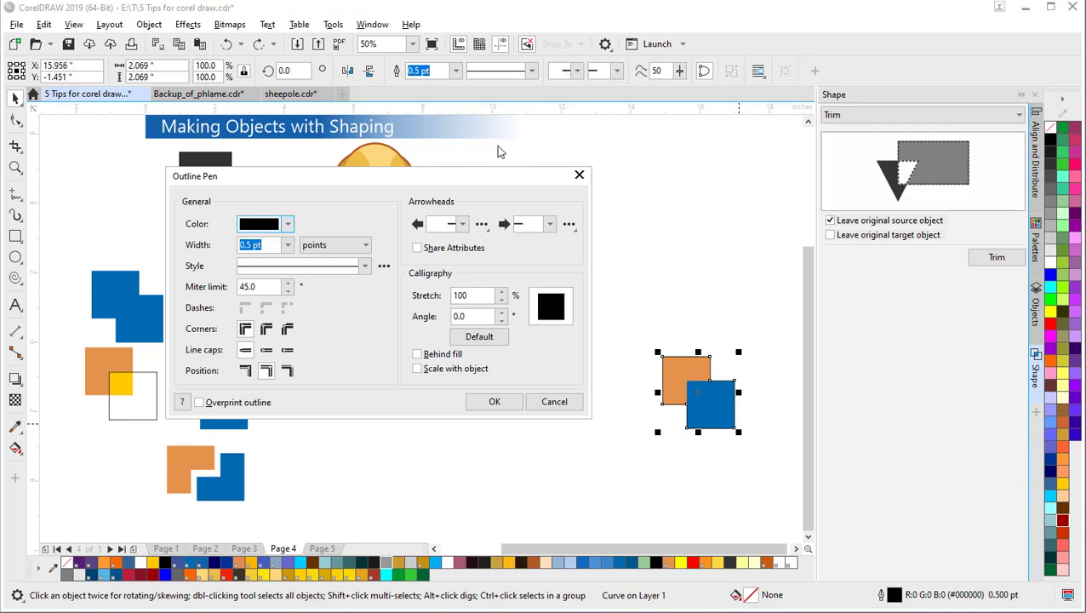
left_click(289, 245)
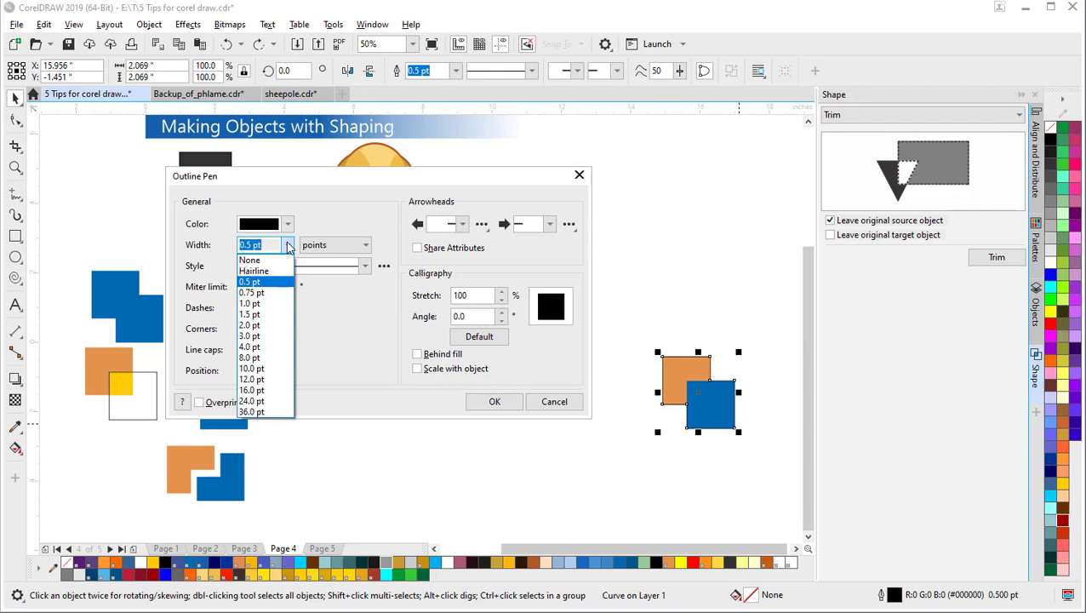
left_click(266, 347)
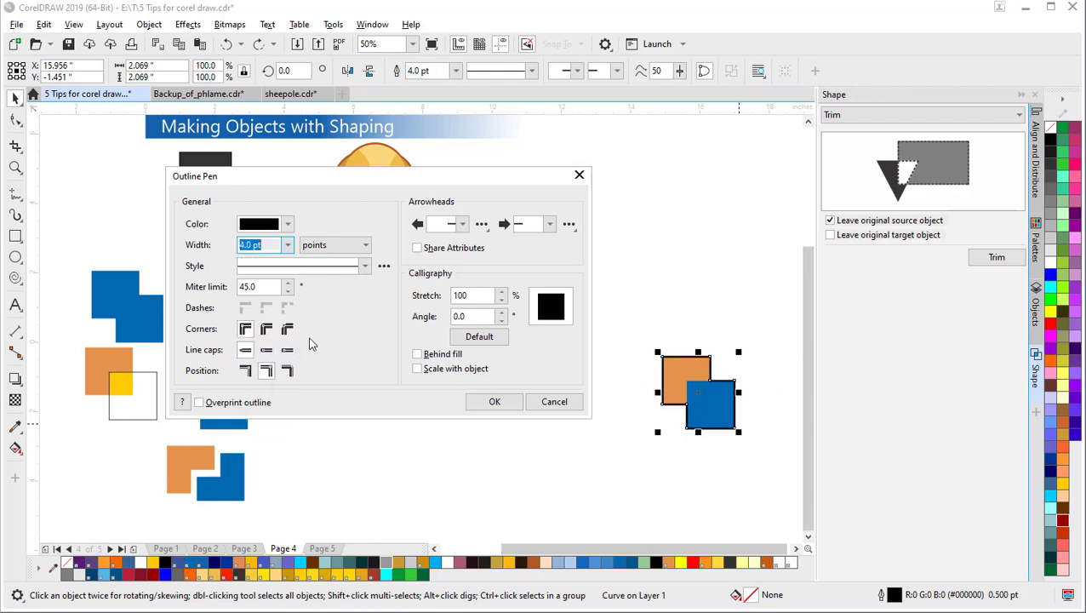
left_click(267, 331)
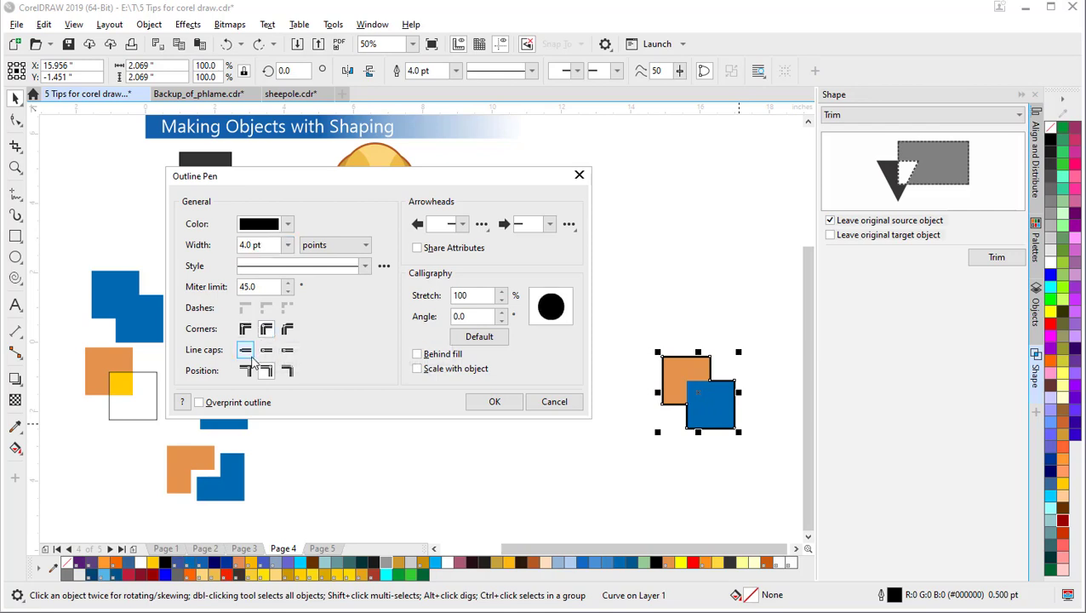
left_click(267, 351)
left_click(248, 373)
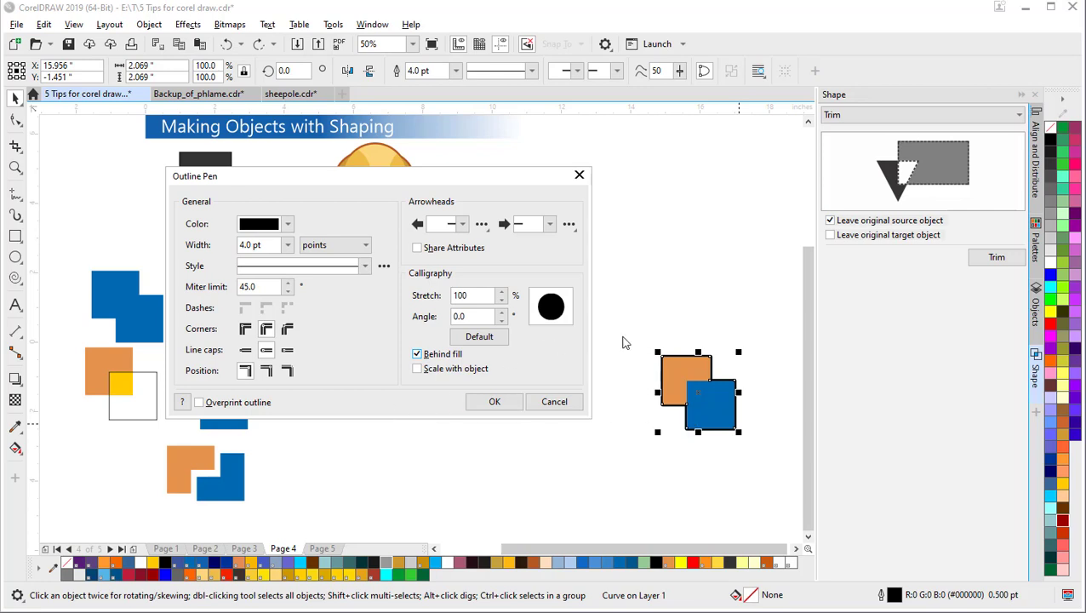
left_click(498, 405)
Step: Pick out the blue square beneath the thick outline and give it a black outline
left_click(691, 321)
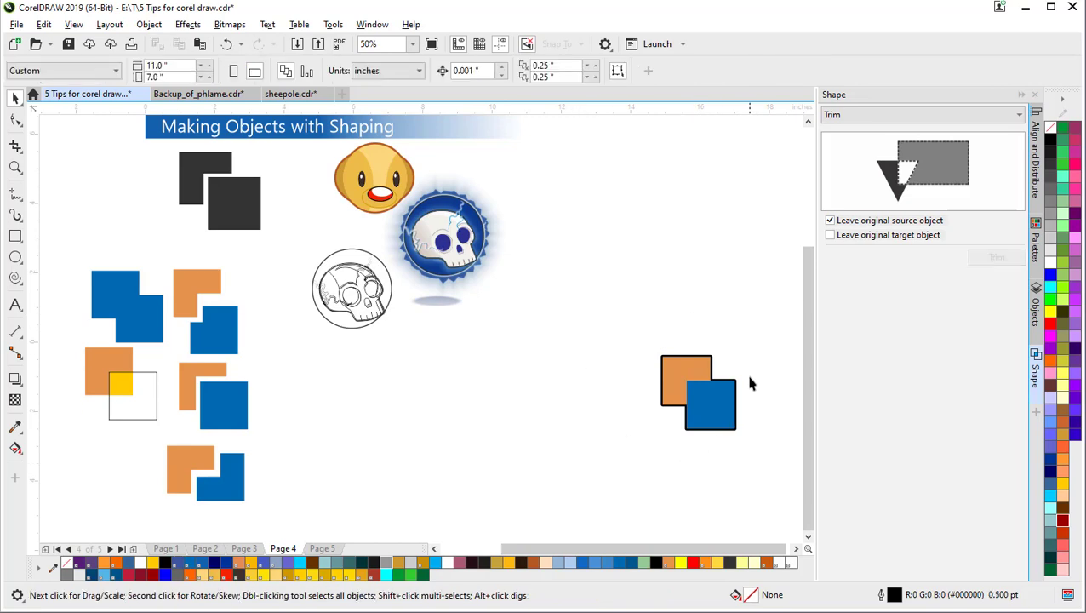
left_click(696, 397)
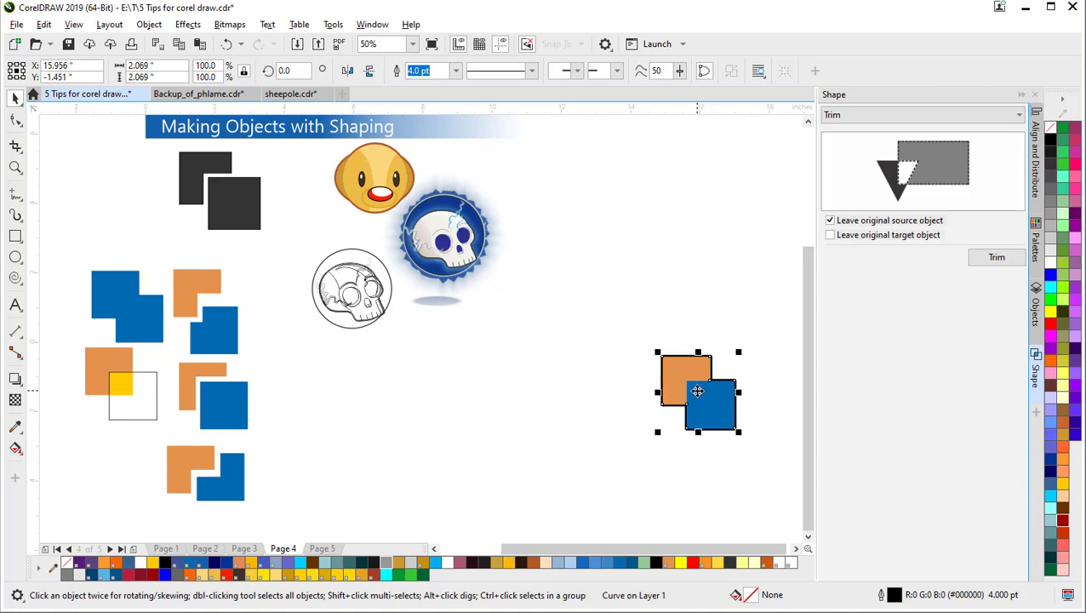
left_click(644, 372)
scroll(768, 391, "up", 2)
key("h")
left_click_drag(710, 407, 580, 400)
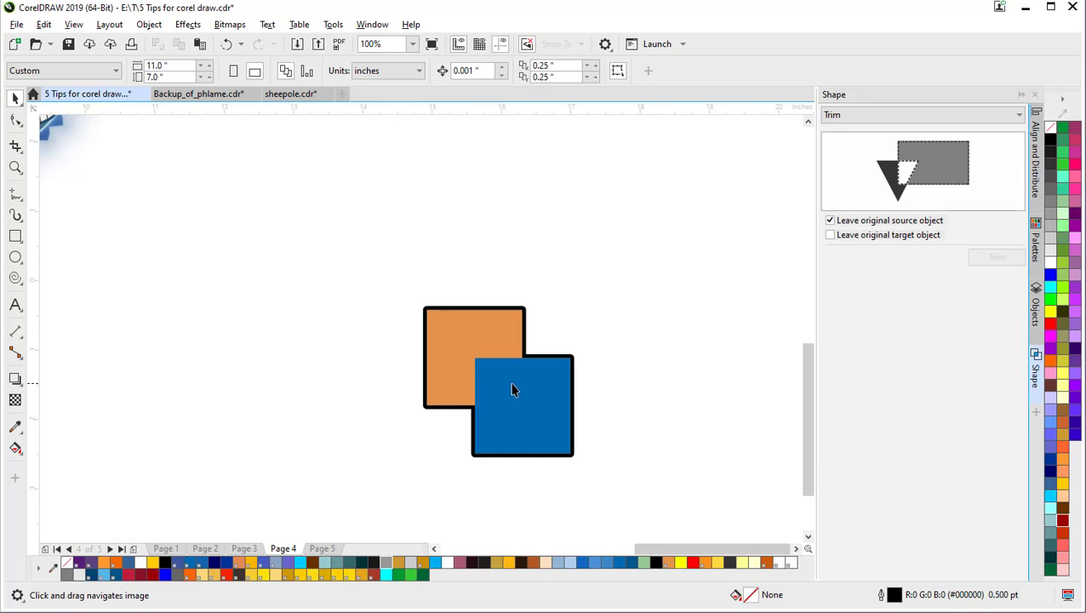
left_click_drag(552, 392, 473, 381)
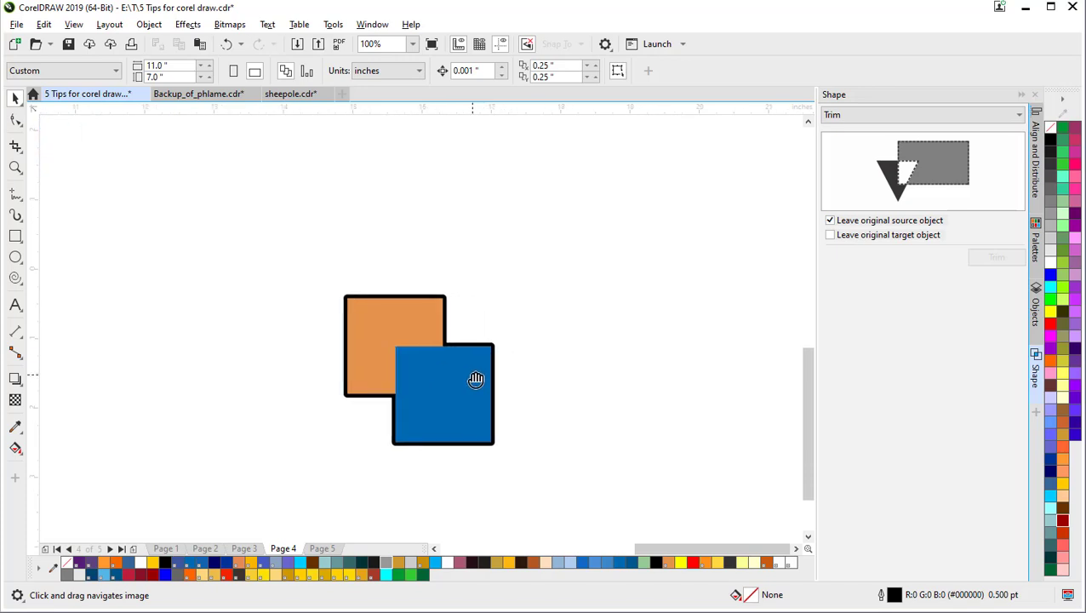
left_click(402, 382)
left_click(589, 274)
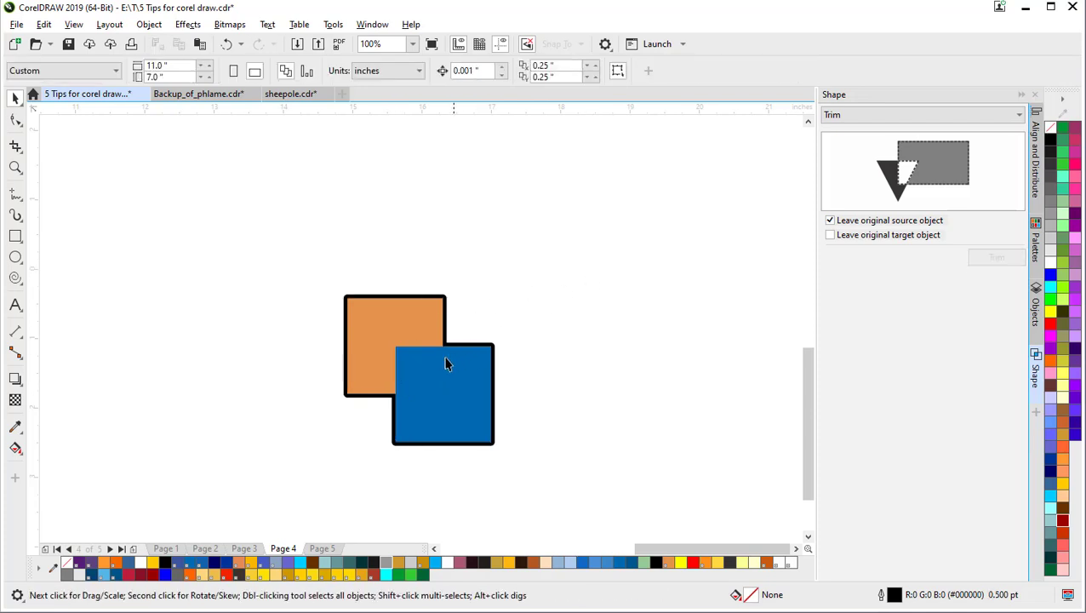
left_click(409, 357)
left_click(404, 354, "alt")
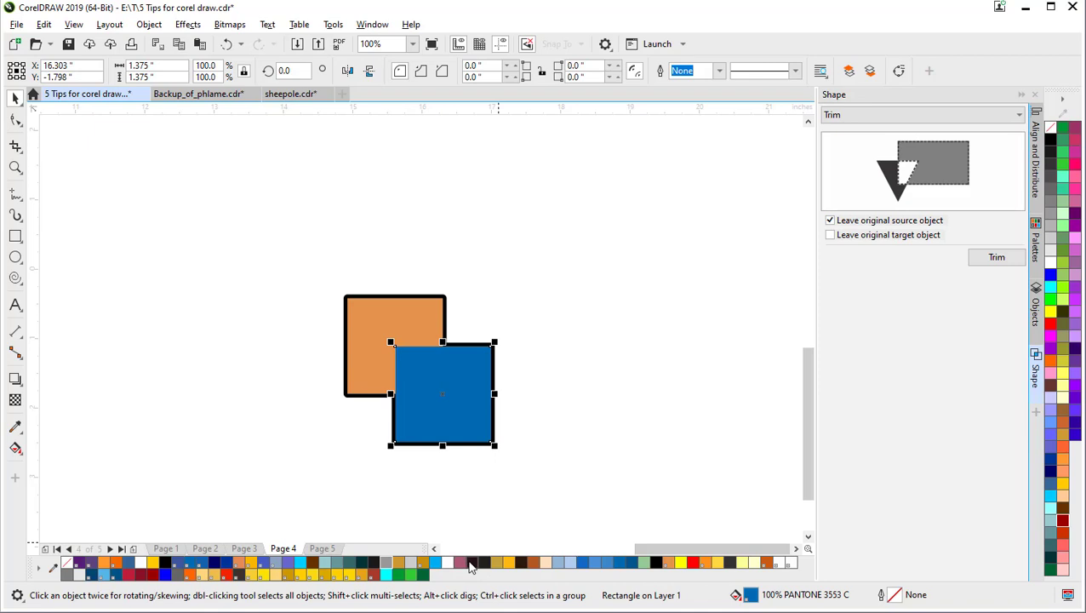
right_click(168, 564)
Step: Select the thick outline curve around both squares and open its outline width list
left_click(222, 480)
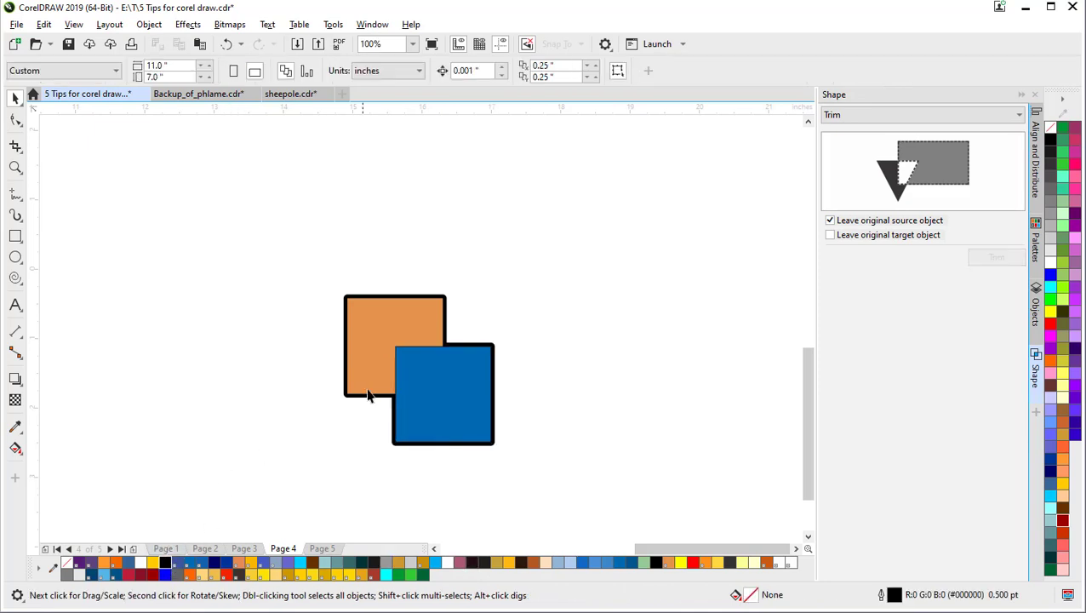
left_click(413, 388)
left_click(457, 70)
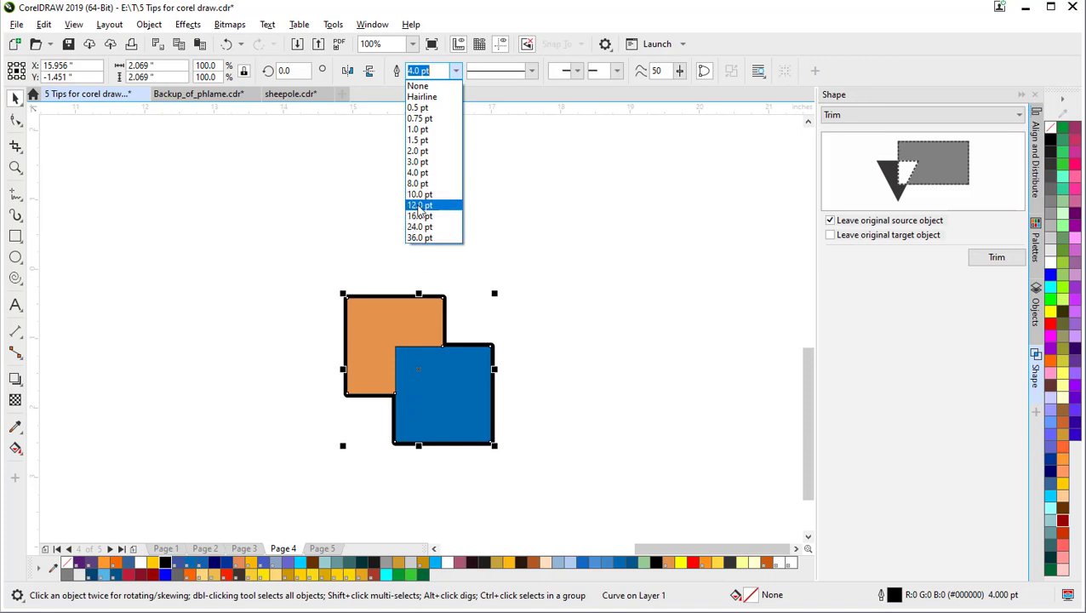
Step: Revert the thick outline from 1.5 pt back to 4.0 pt and send it behind both squares
left_click(423, 140)
left_click(567, 257)
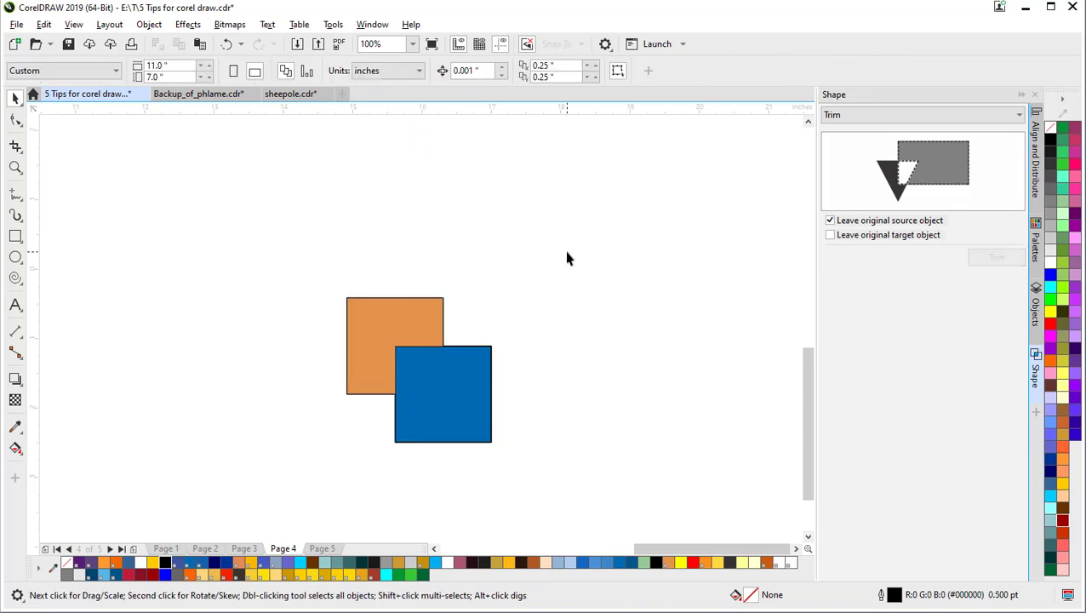
key("ctrl+z")
left_click(521, 280)
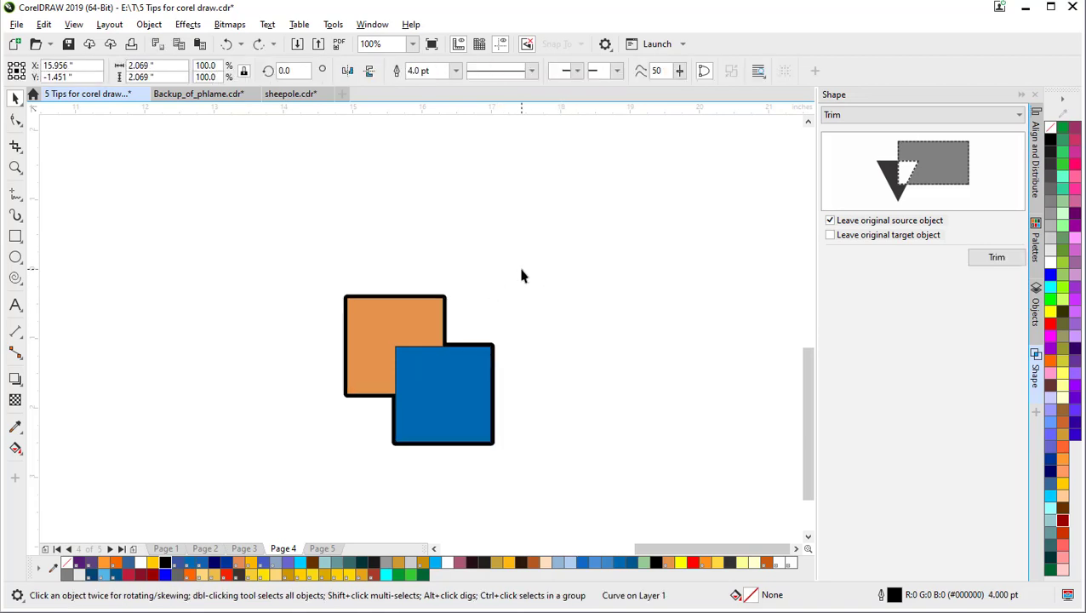
left_click(396, 357)
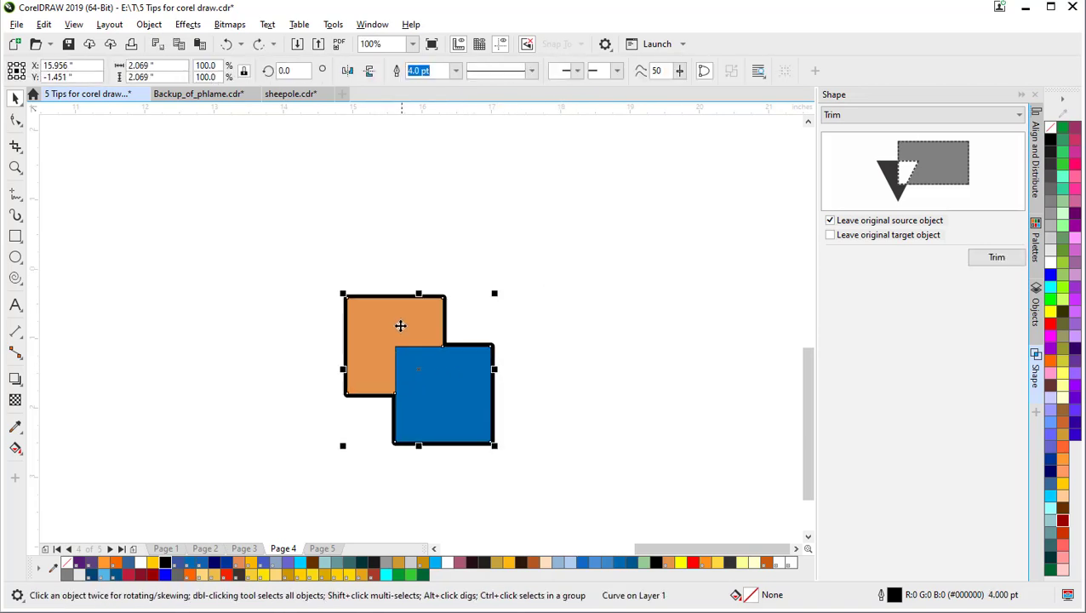
left_click(402, 247)
left_click_drag(404, 332, 339, 252)
key("ctrl+z")
key("shift+Page_Down")
left_click(606, 326)
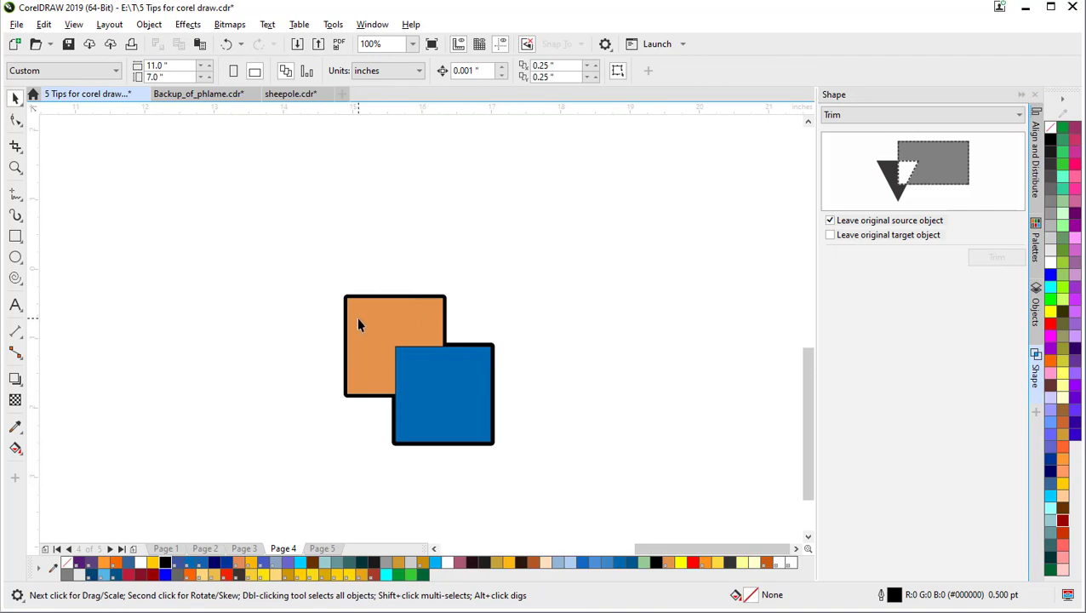
Step: Give the orange square a 2.0 pt black outline
left_click(393, 345)
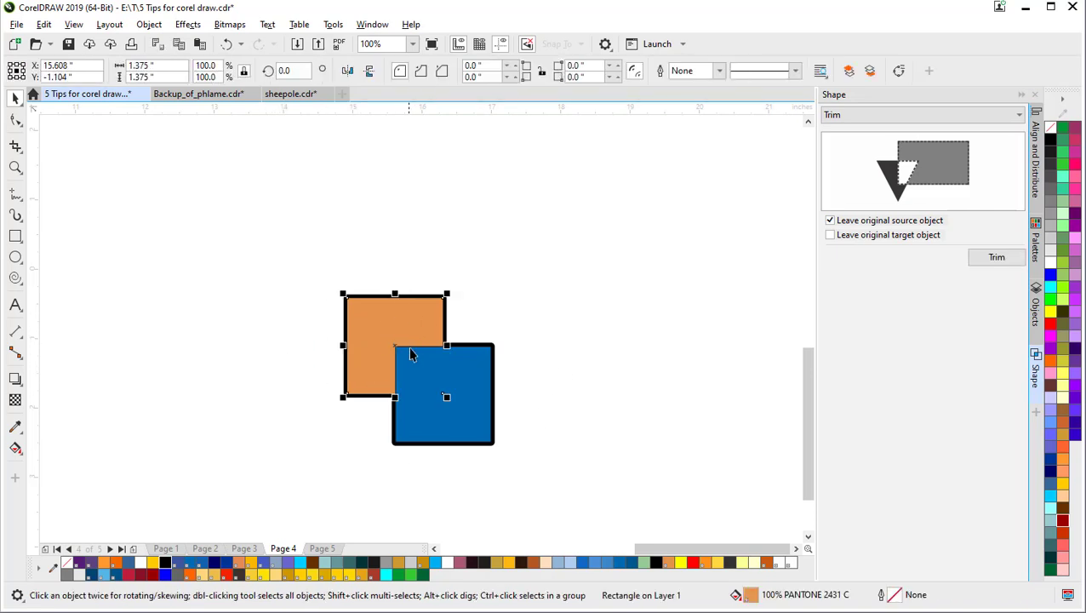
right_click(168, 564)
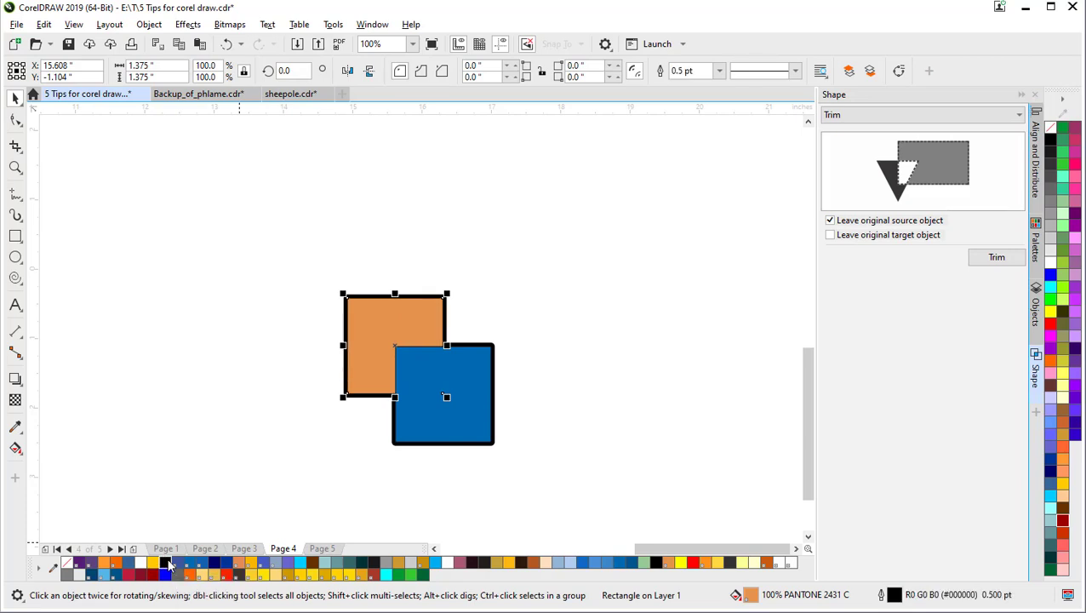
left_click(232, 362)
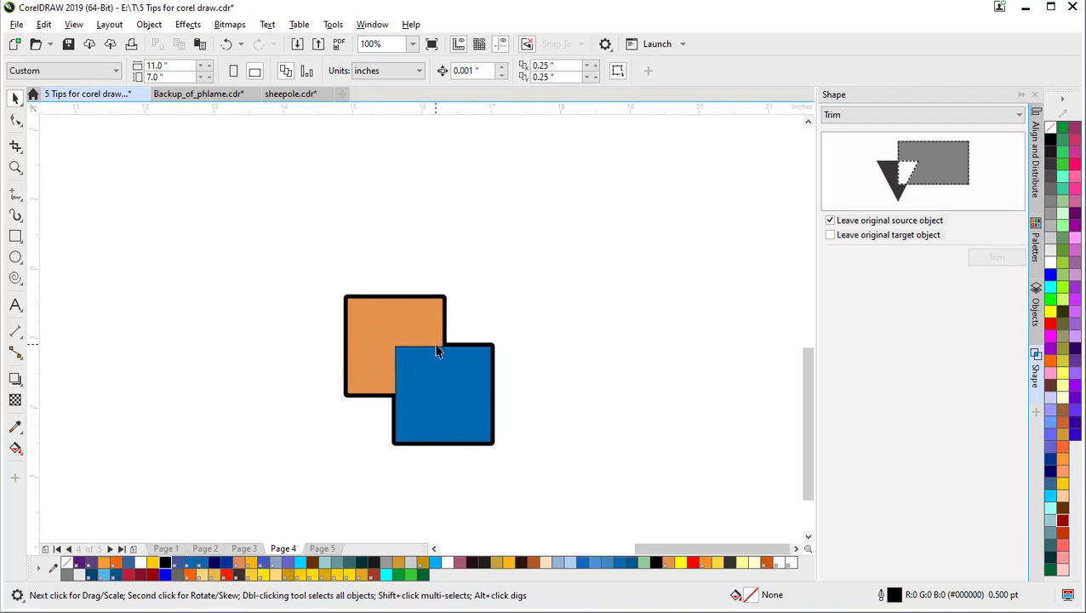
left_click(380, 349)
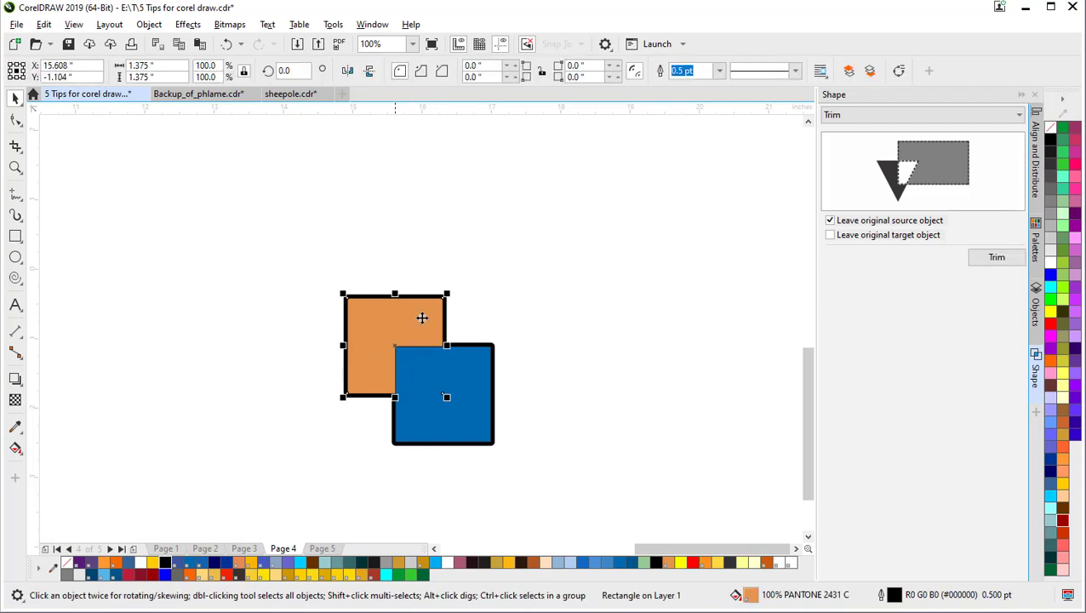
left_click(681, 72)
left_click(720, 72)
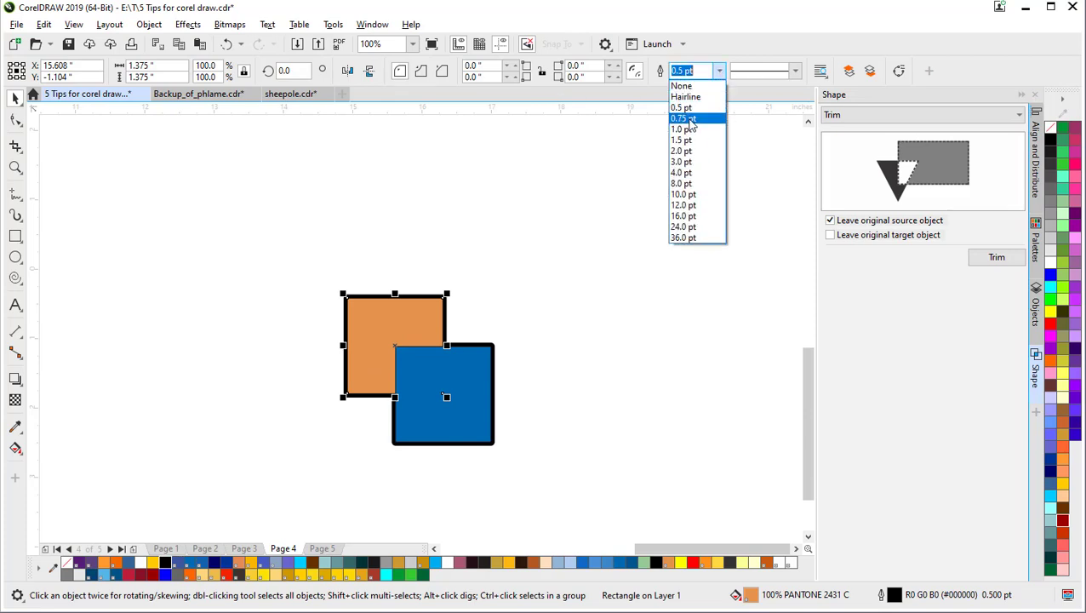
left_click(686, 148)
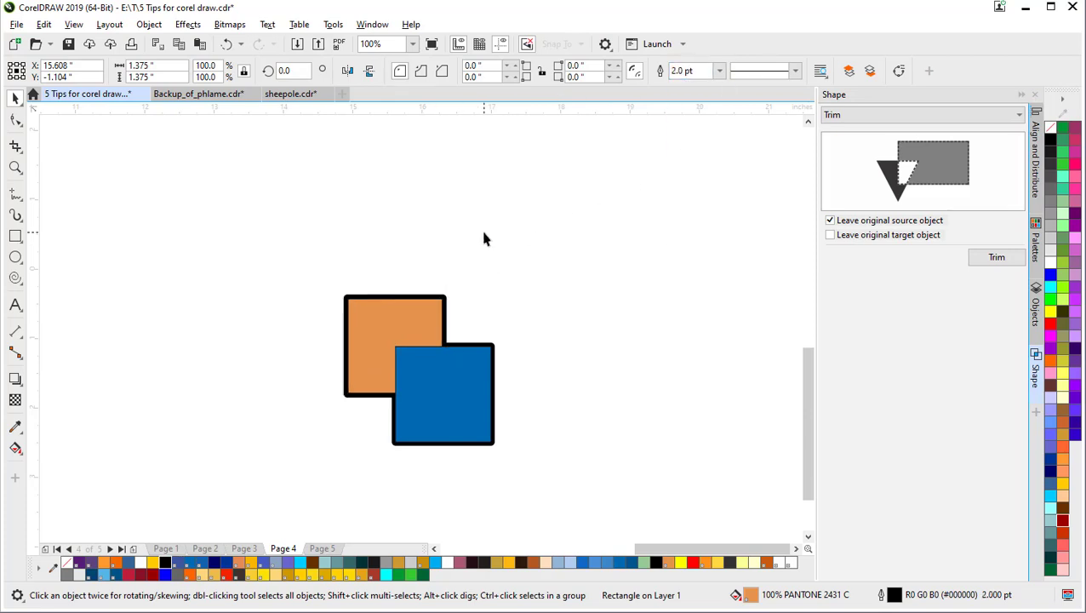
Step: Send the blue square behind the orange square
left_click(483, 237)
left_click(388, 339)
left_click(423, 385)
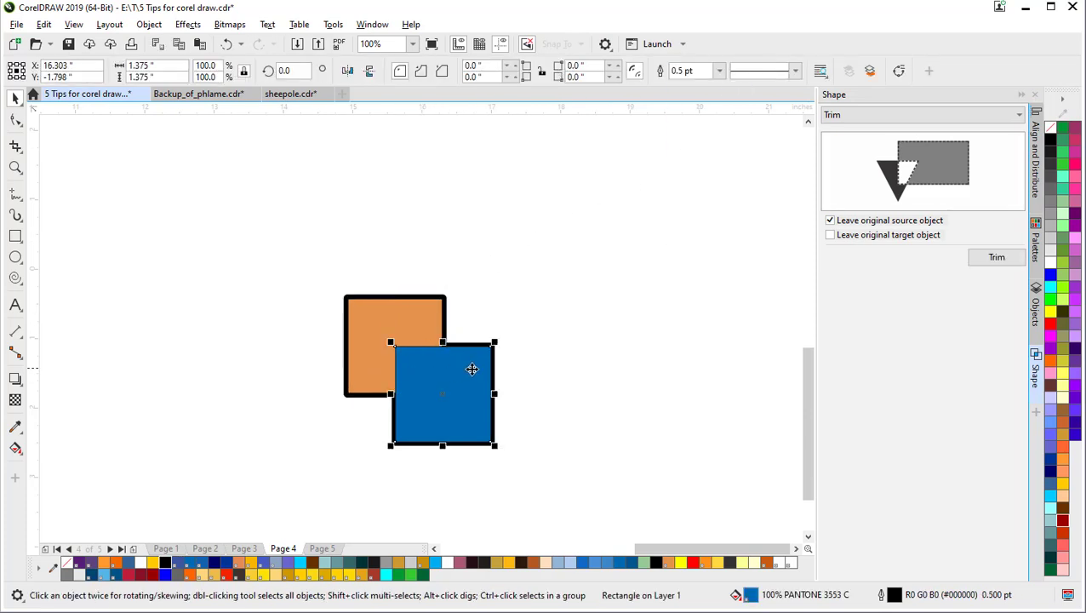
key("shift+Page_Down")
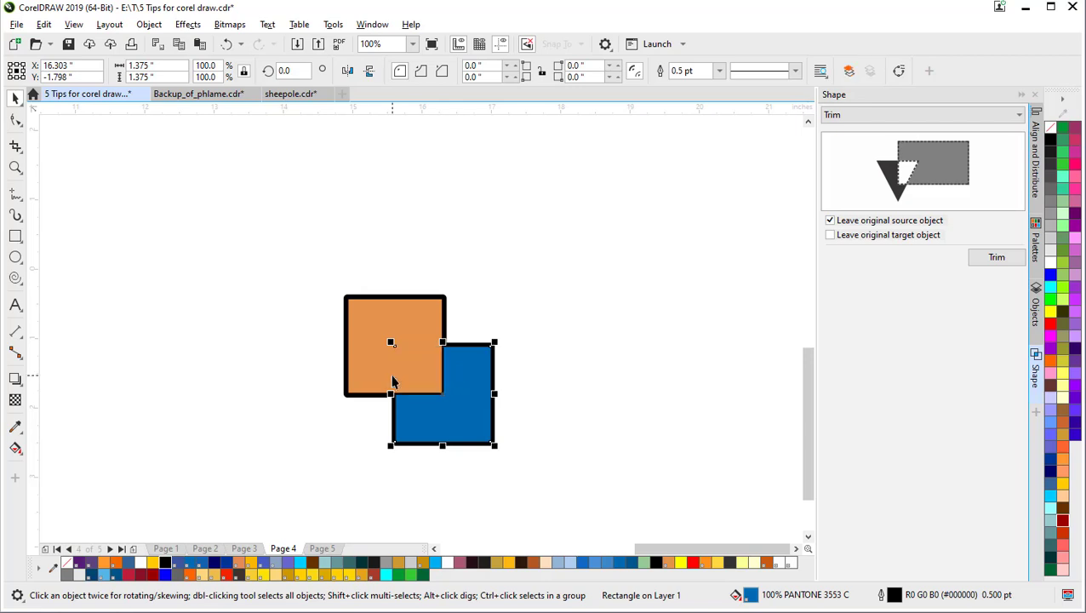
left_click(474, 265)
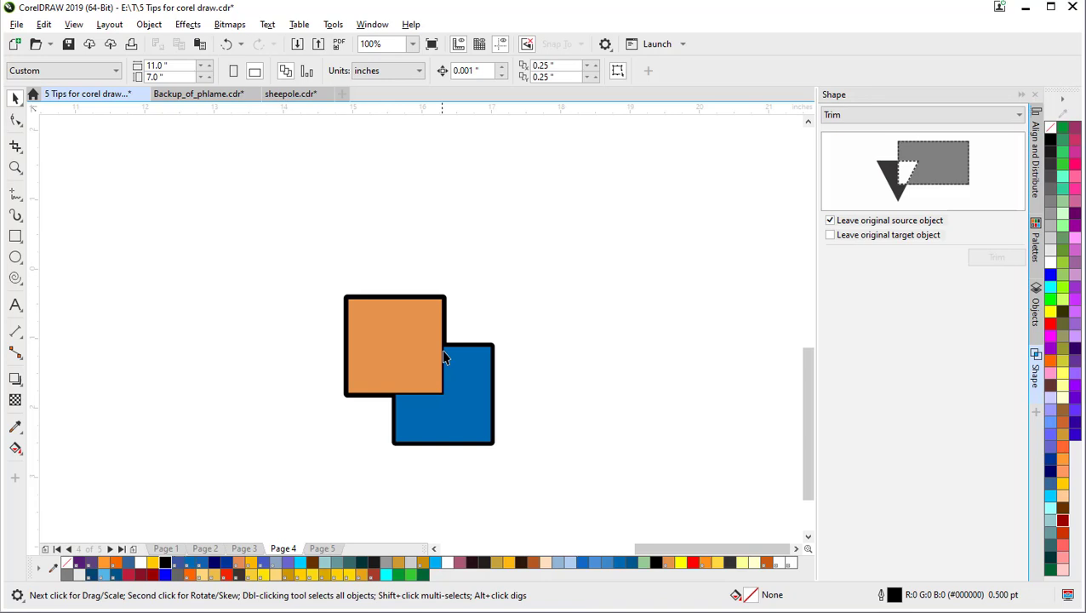
Step: Open the Outline Pen settings for the orange square with F12
left_click(403, 386)
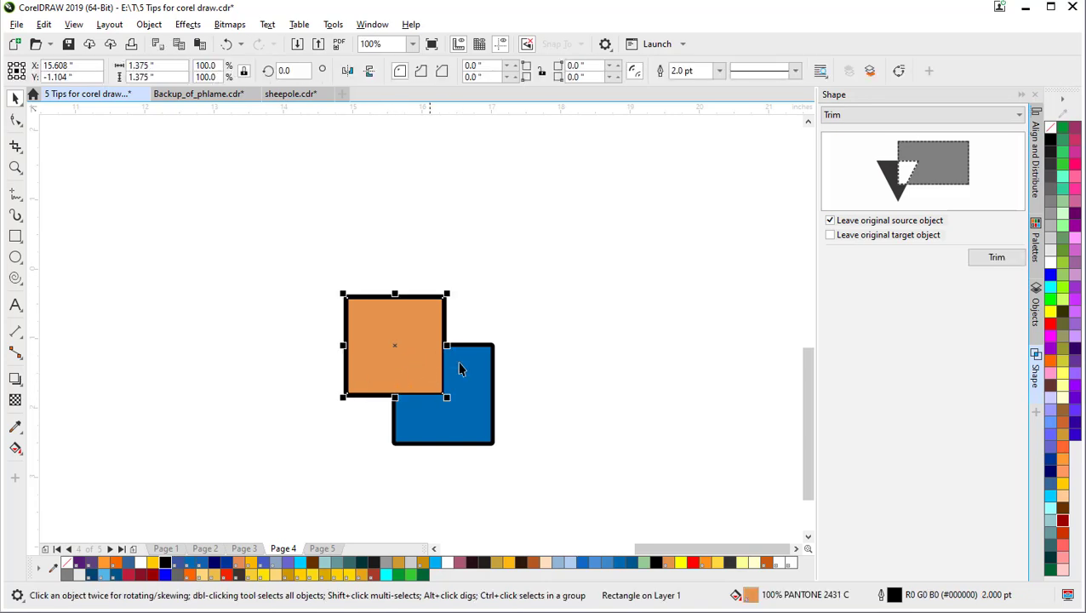
left_click(432, 216)
left_click(393, 338)
key("F12")
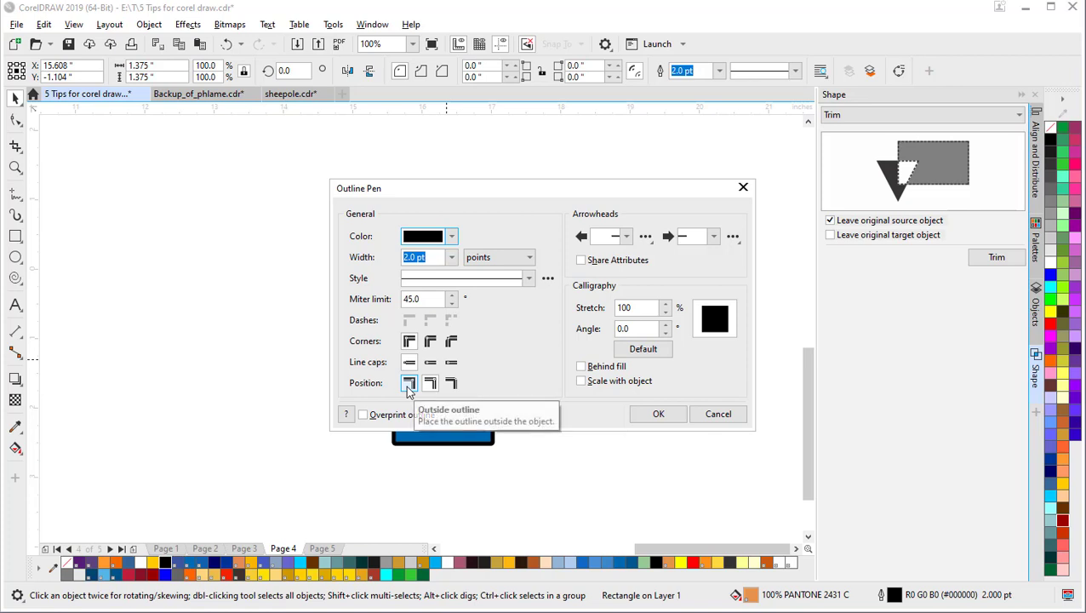
Step: Apply round corners to the orange square's outline in the Outline Pen dialog
left_click(432, 344)
left_click(657, 414)
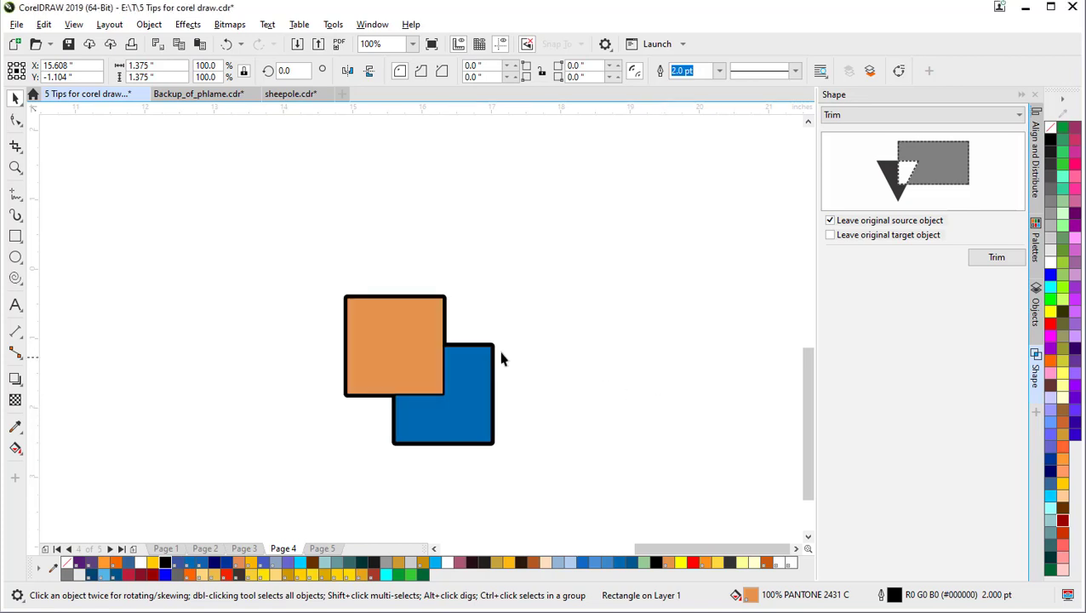
left_click(543, 269)
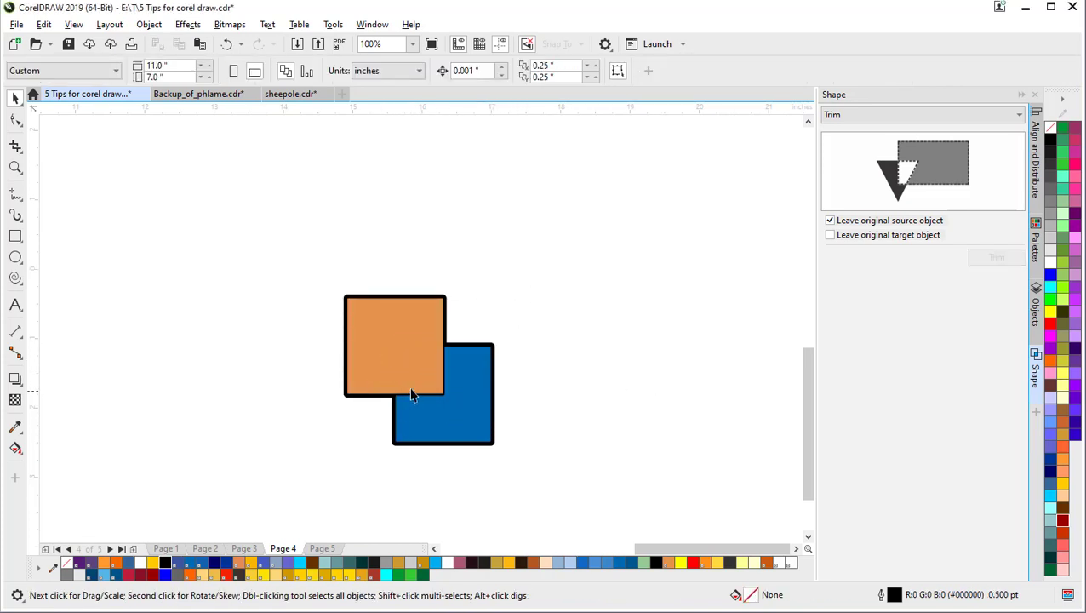
left_click(406, 358)
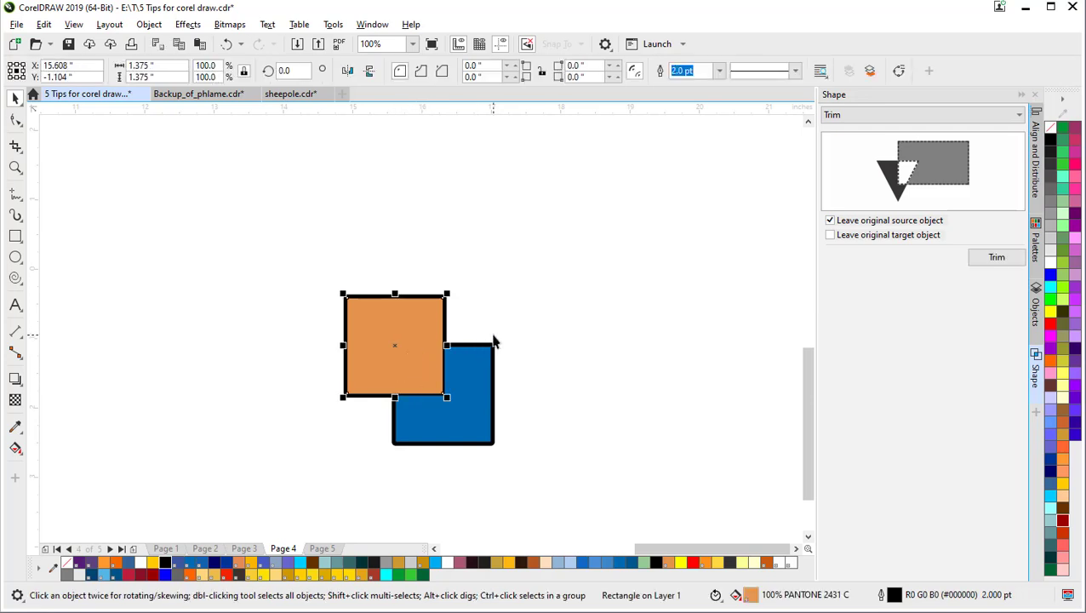
left_click(470, 273)
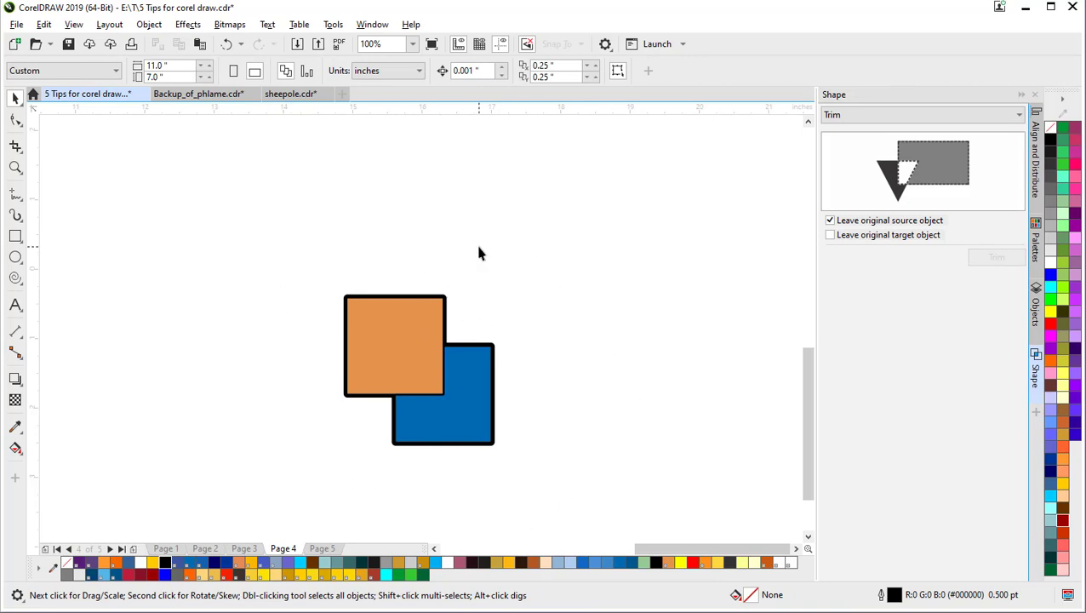
scroll(476, 259, "down", 2)
left_click_drag(364, 252, 394, 351)
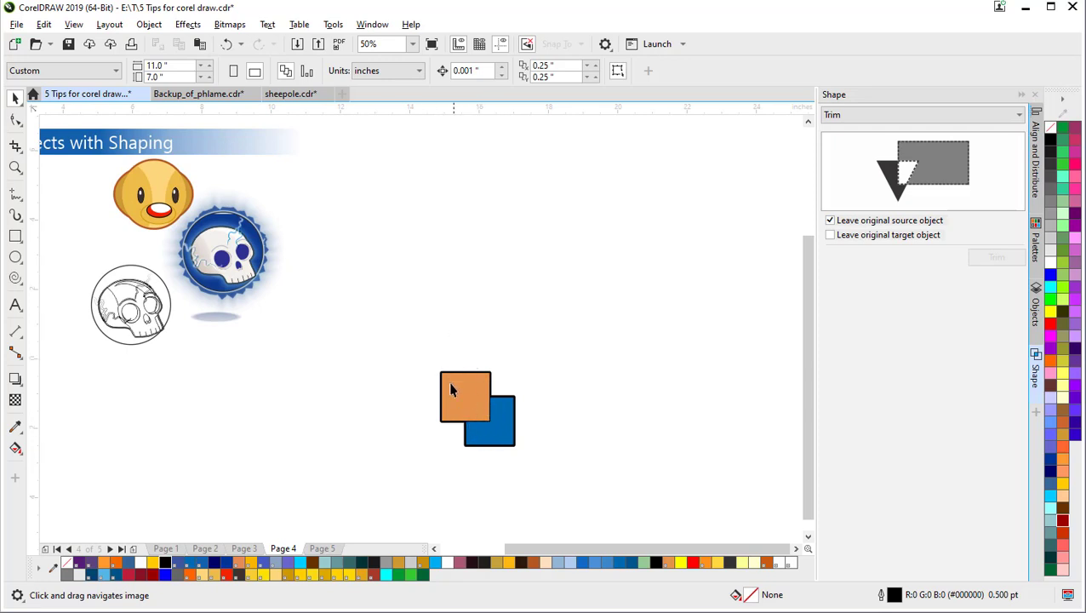
Step: Switch the orange square's outline to a dashed line style
left_click(460, 402)
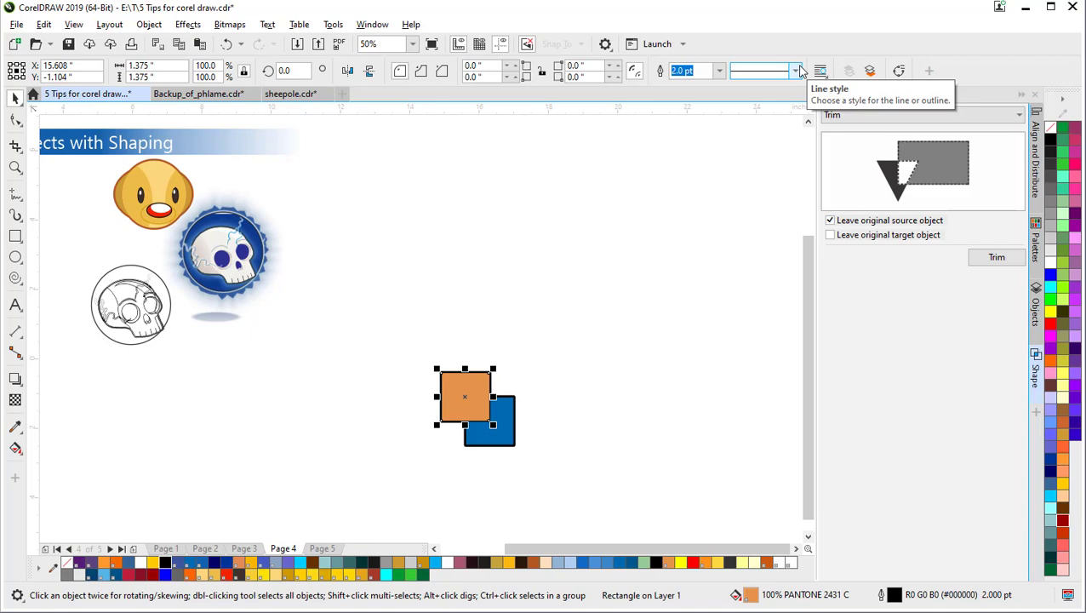
left_click(797, 71)
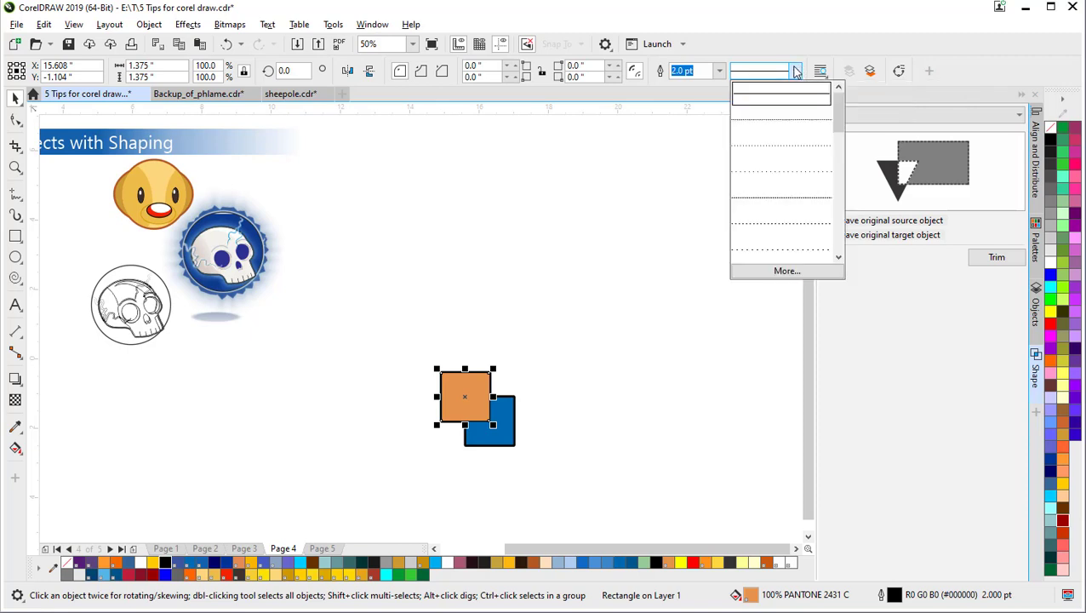
left_click(786, 217)
left_click(560, 289)
scroll(437, 427, "up", 1)
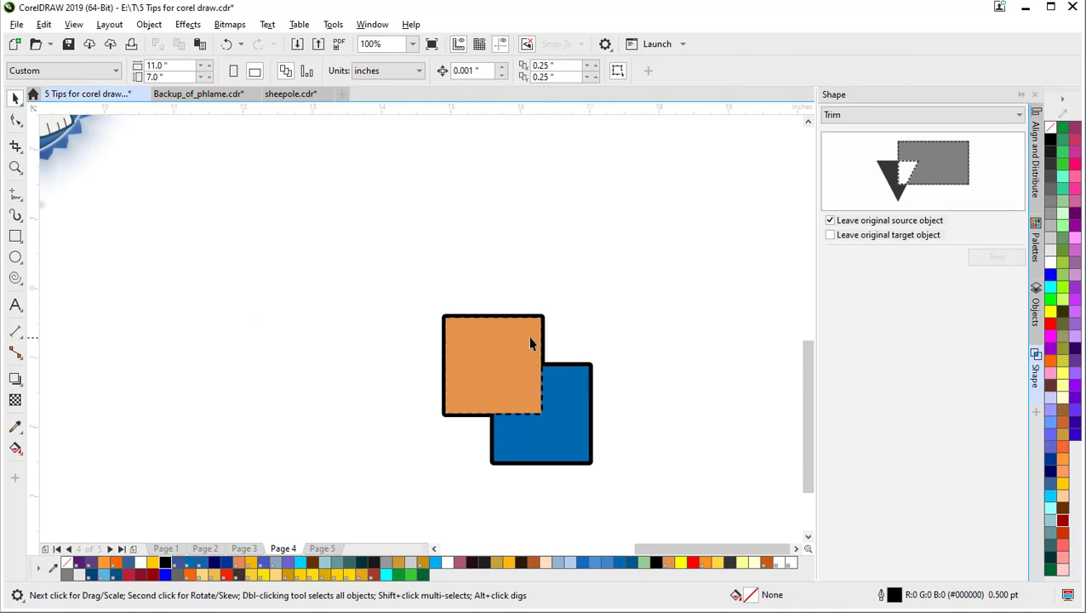
scroll(527, 342, "down", 1)
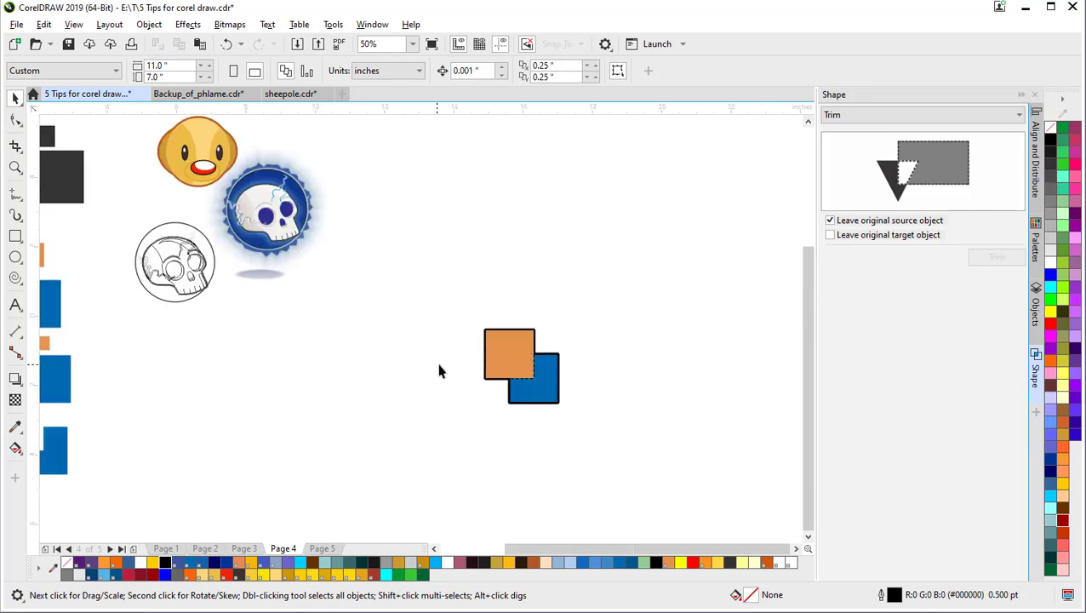
Step: Change the orange square's outline colour from the palette
left_click(516, 358)
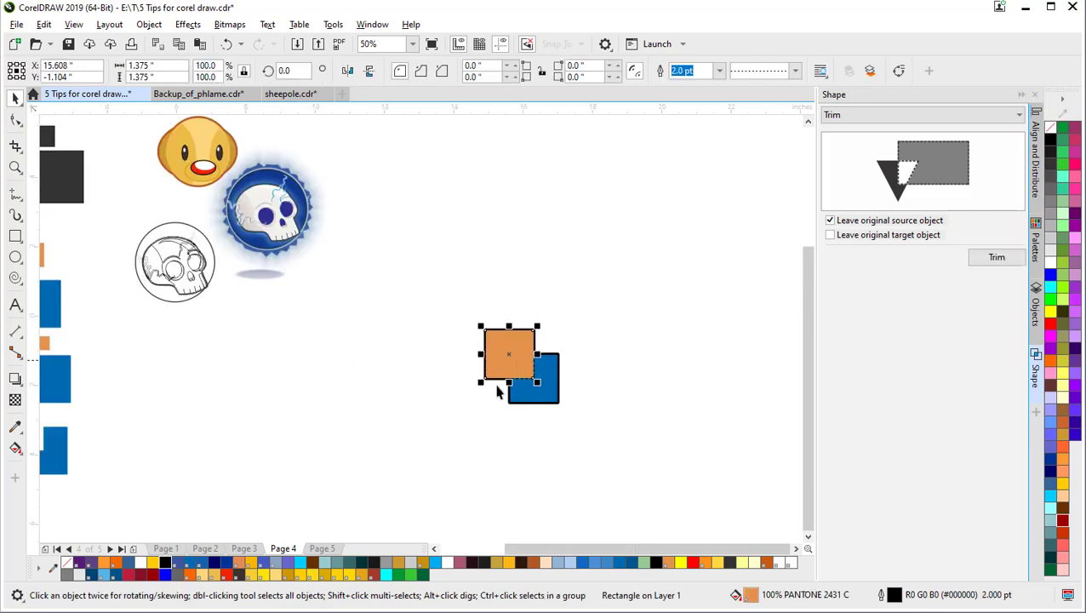
right_click(263, 574)
left_click(348, 462)
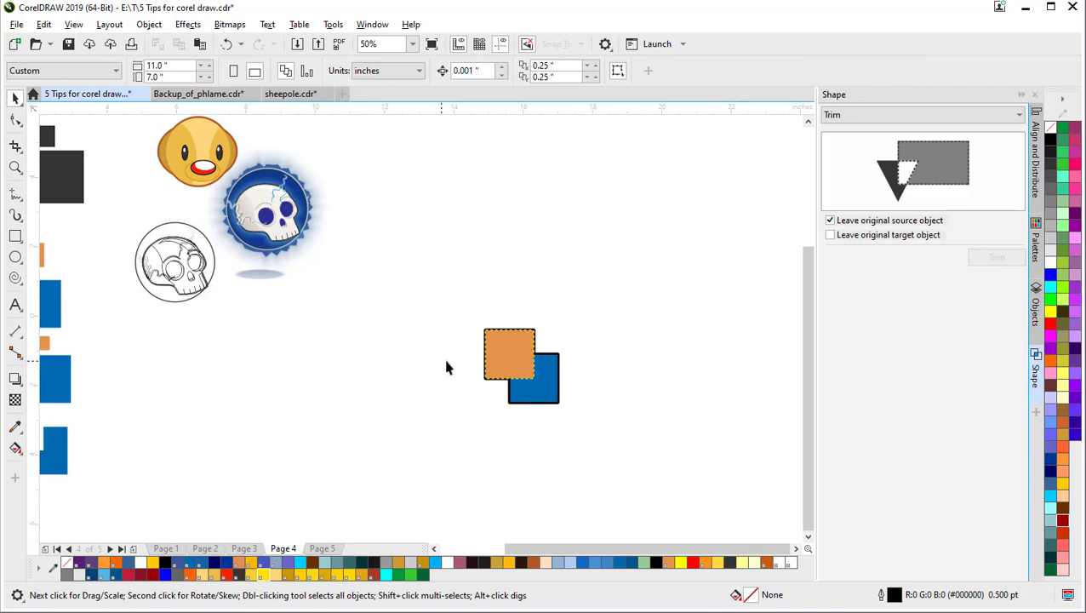
left_click_drag(457, 361, 645, 373)
scroll(614, 348, "down", 1)
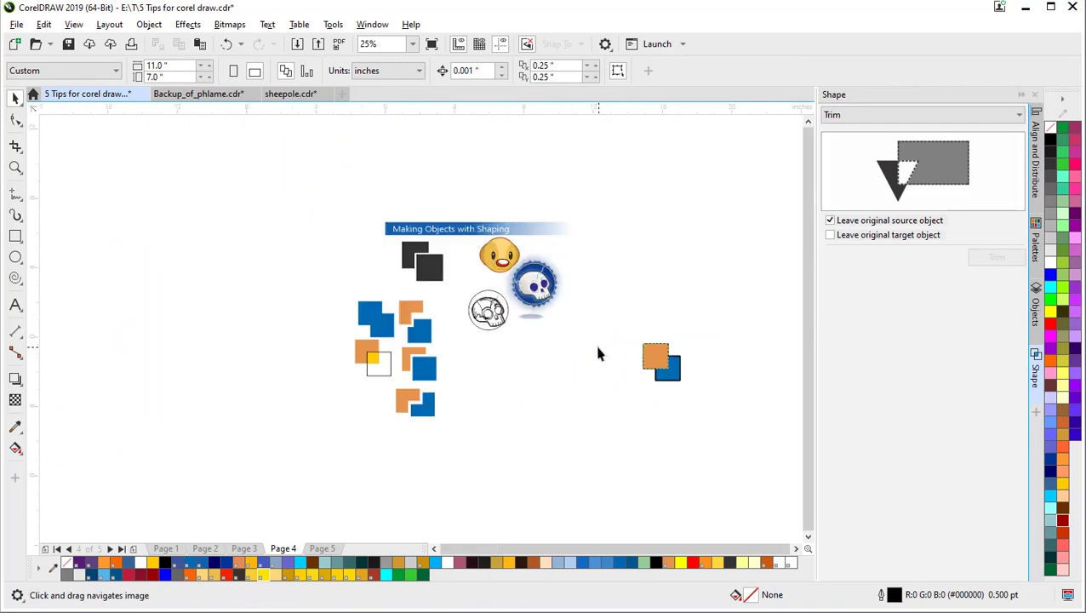
Step: Marquee-select the orange-and-blue square pair and drag it to the lower-left examples
left_click_drag(607, 311, 720, 410)
left_click_drag(661, 367, 375, 408)
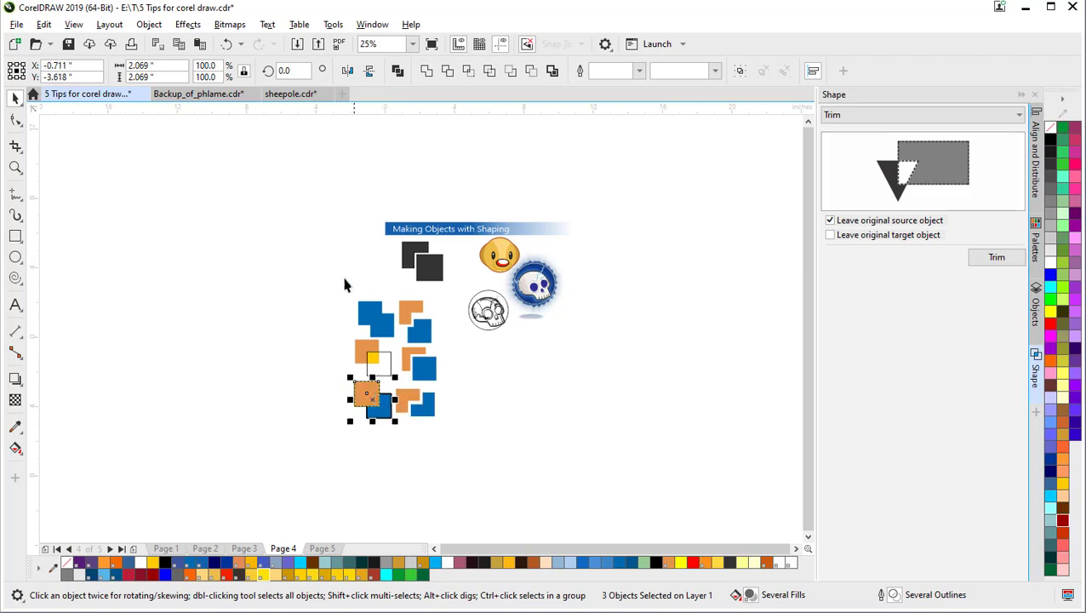
scroll(347, 283, "up", 1)
left_click_drag(472, 286, 303, 284)
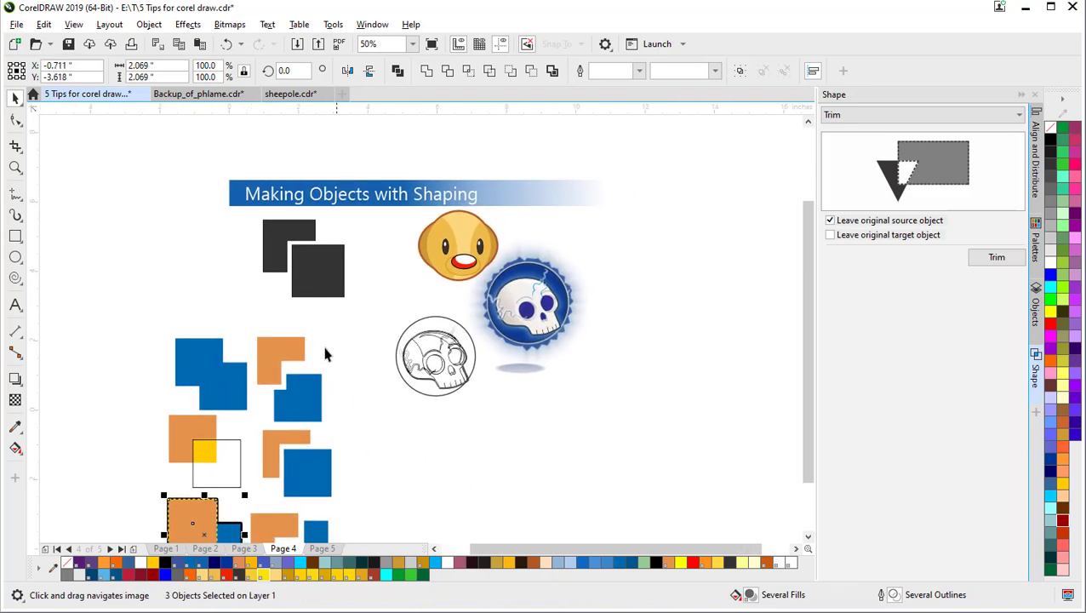
left_click_drag(401, 309, 366, 284)
Step: Zoom in on the skull line drawing and select its outer curve
scroll(302, 341, "up", 1)
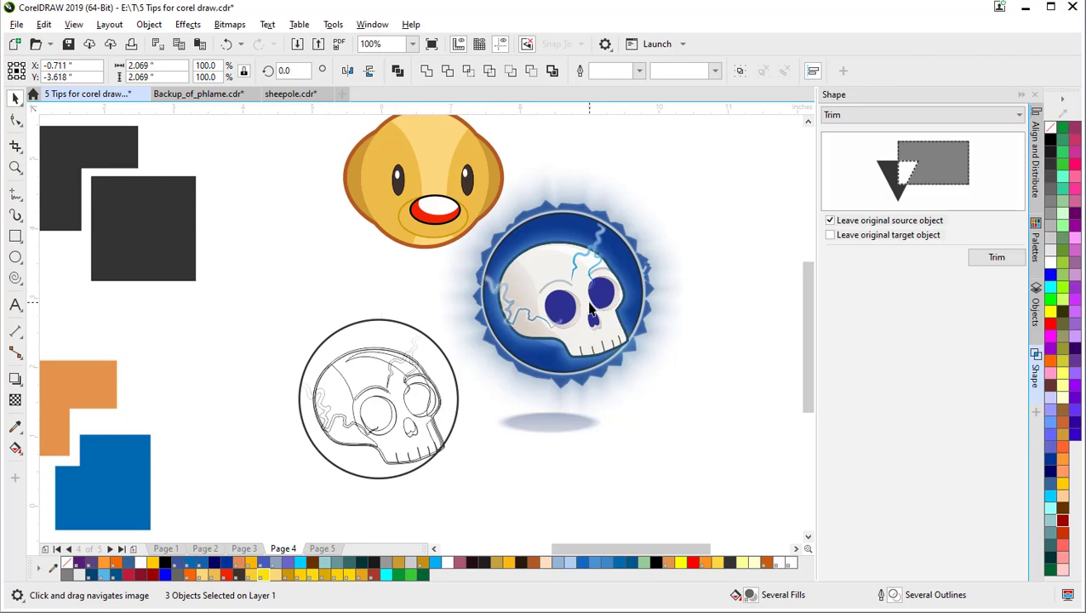
scroll(590, 308, "up", 3)
left_click_drag(478, 298, 403, 319)
scroll(306, 308, "down", 3)
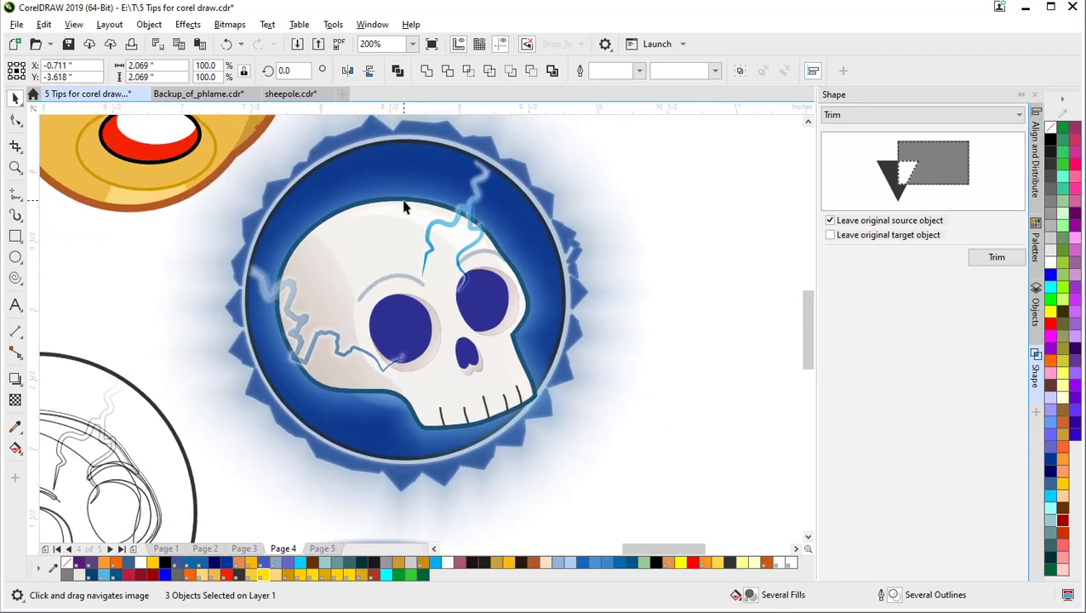
left_click_drag(298, 295, 492, 255)
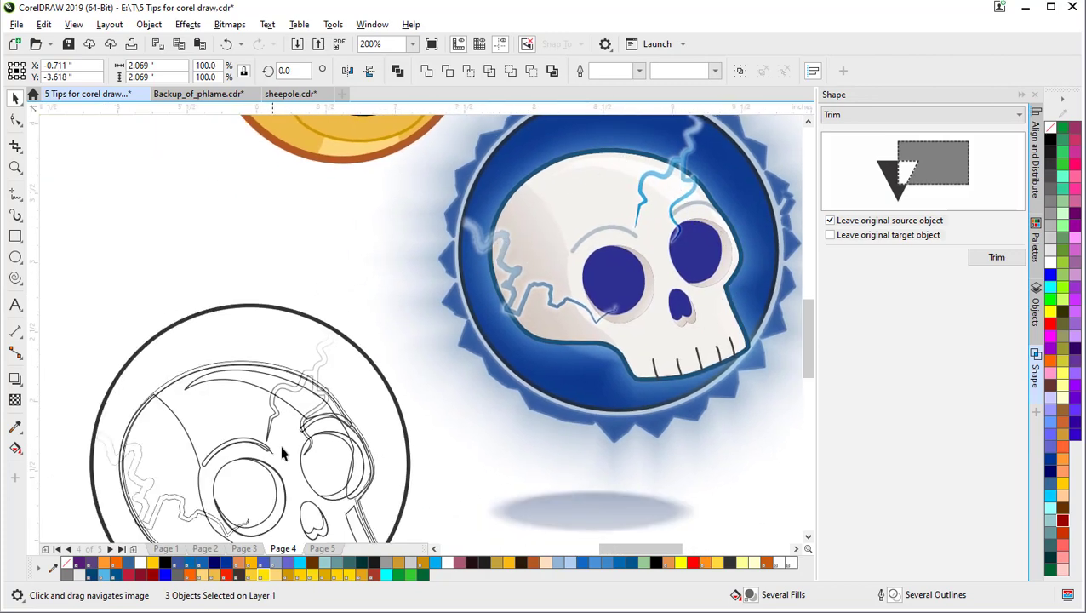
left_click(265, 388)
left_click_drag(319, 398, 344, 332)
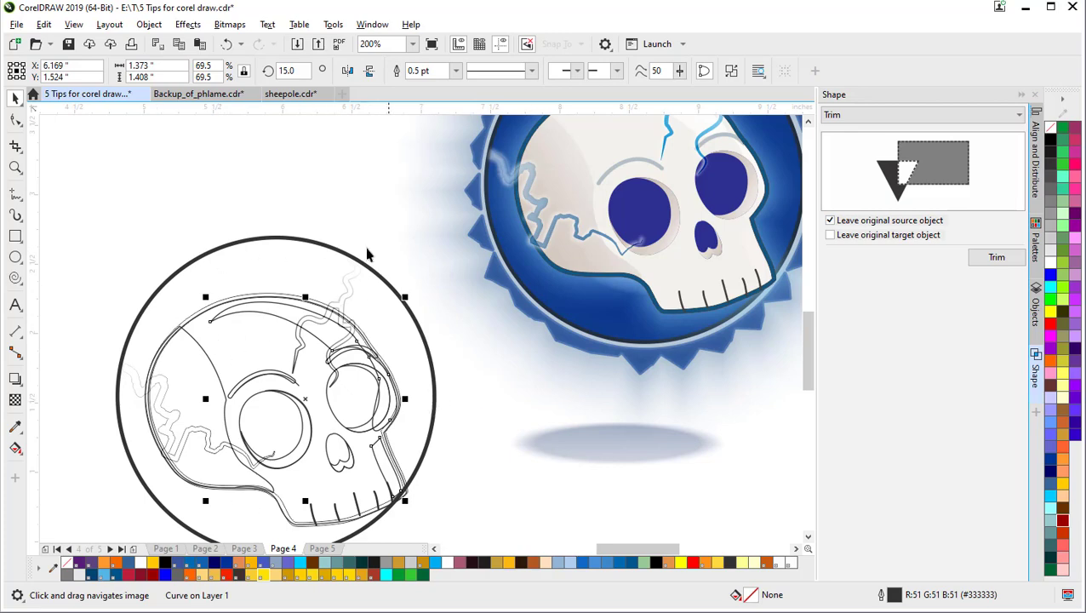
scroll(362, 311, "down", 2)
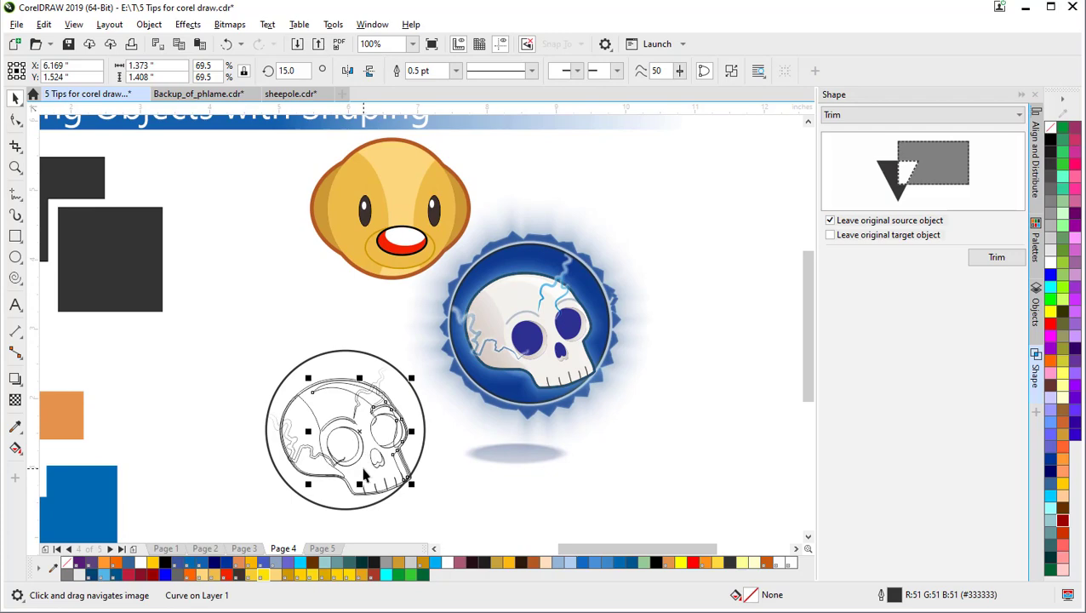
scroll(391, 454, "up", 2)
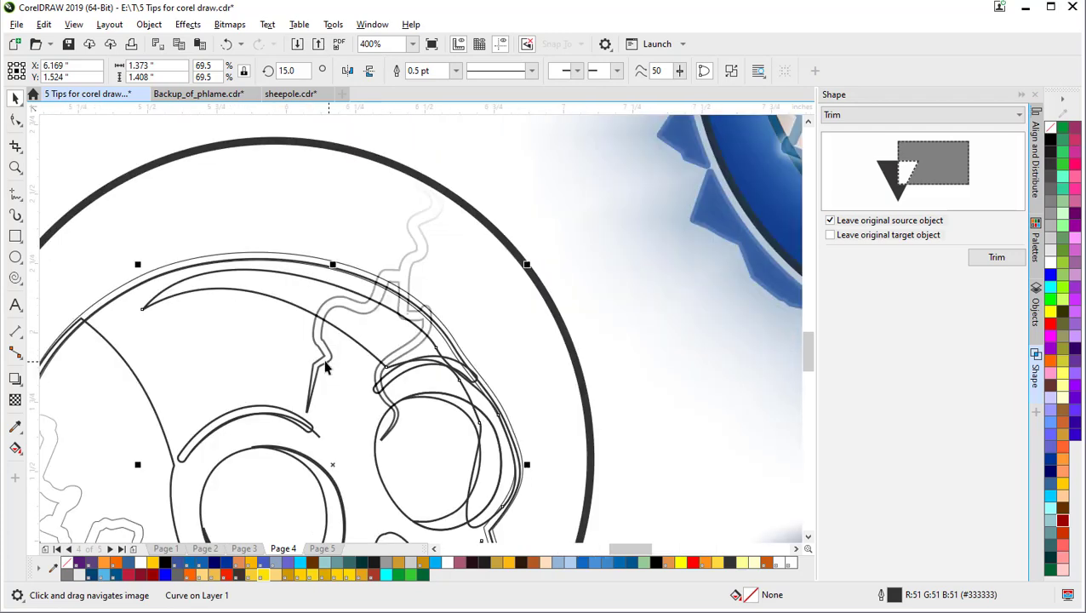
scroll(328, 368, "up", 1)
left_click(488, 158)
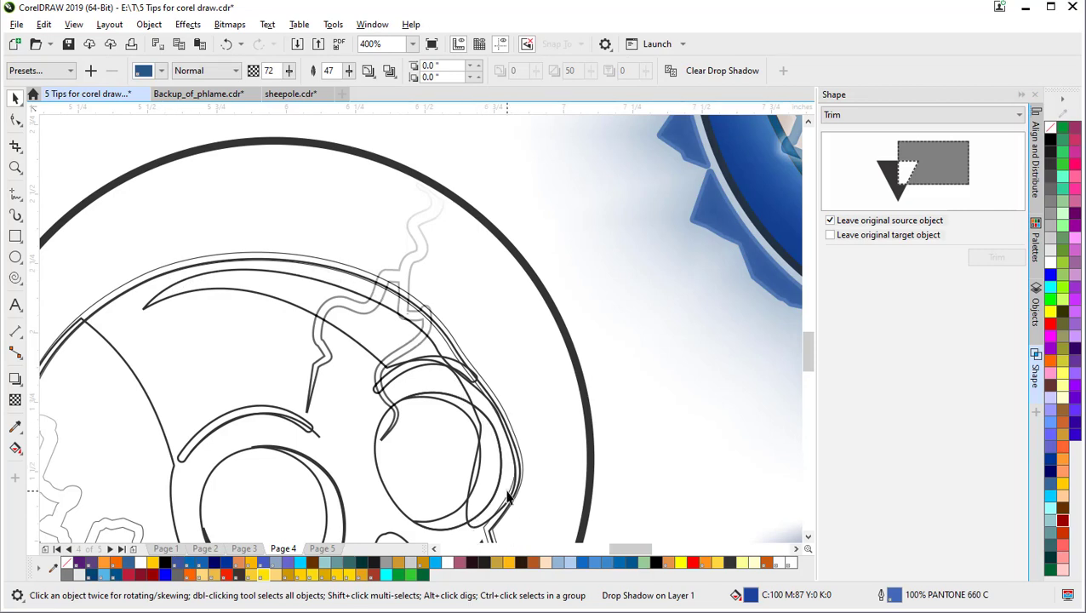
left_click(266, 293)
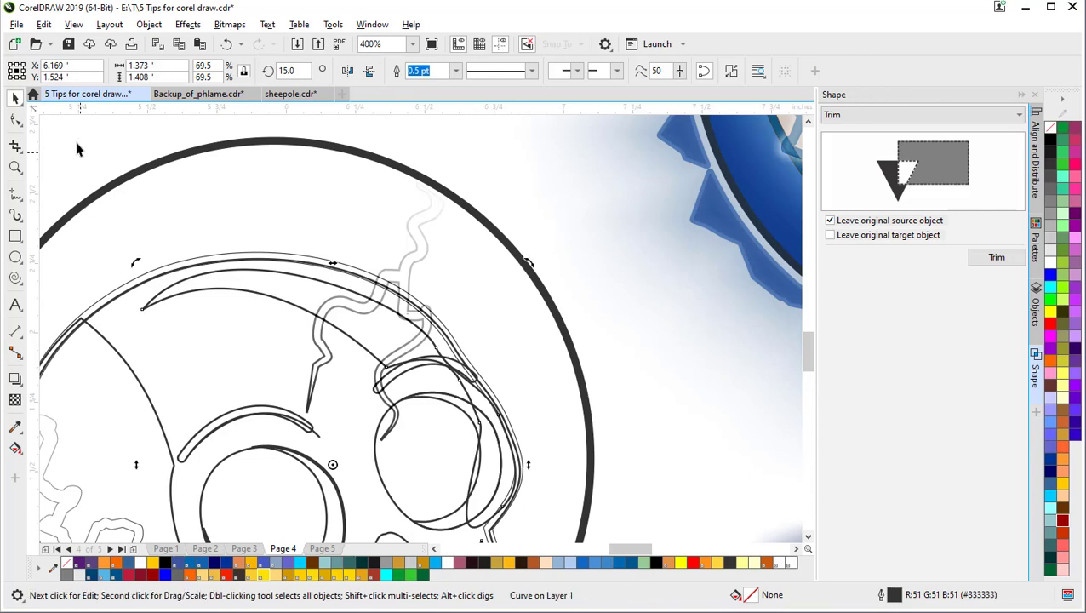
left_click(96, 208)
Step: Trace a freehand stroke along the skull line drawing's top edge
left_click(23, 197)
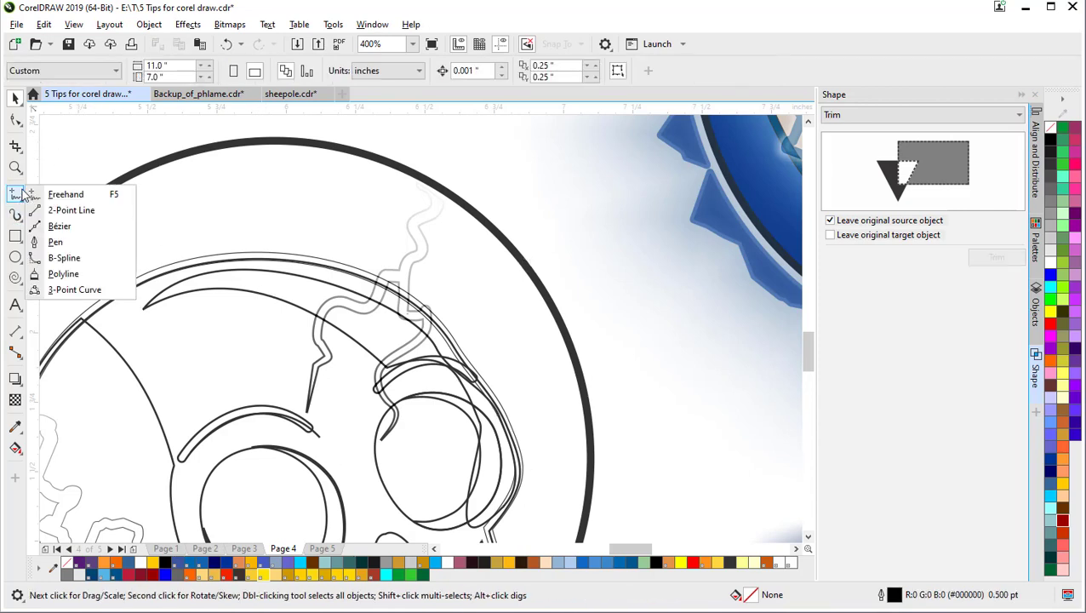
left_click(42, 194)
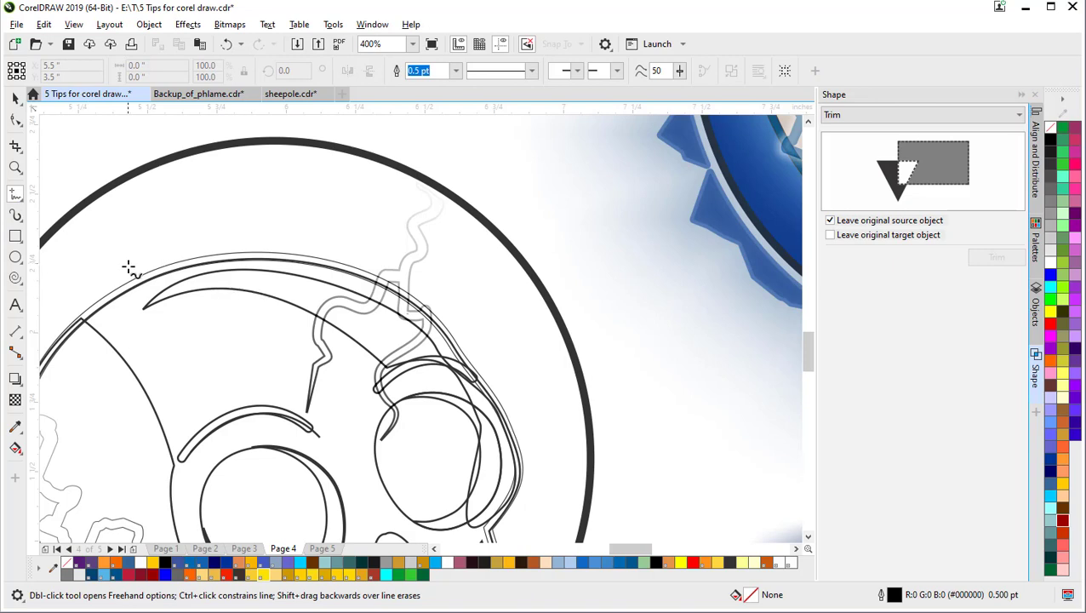
mouse_move(108, 272)
left_mouse_down()
mouse_move(300, 286)
mouse_move(418, 389)
mouse_move(487, 415)
mouse_move(482, 473)
mouse_move(449, 544)
mouse_move(485, 560)
mouse_move(526, 537)
mouse_move(553, 456)
mouse_move(516, 374)
mouse_move(467, 303)
mouse_move(375, 253)
mouse_move(283, 231)
mouse_move(109, 271)
left_mouse_up()
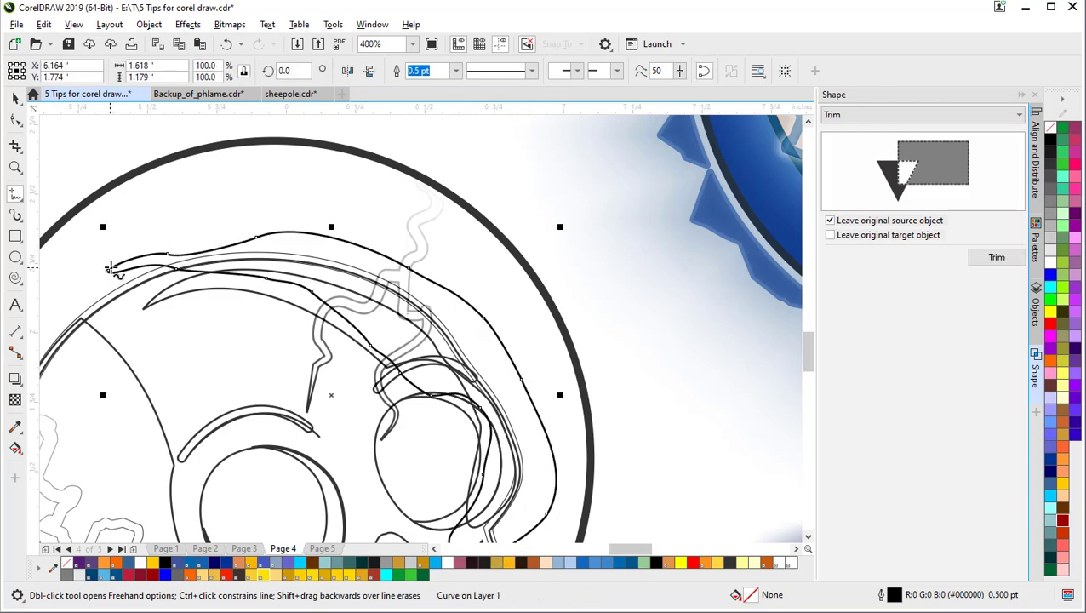
left_click(22, 105)
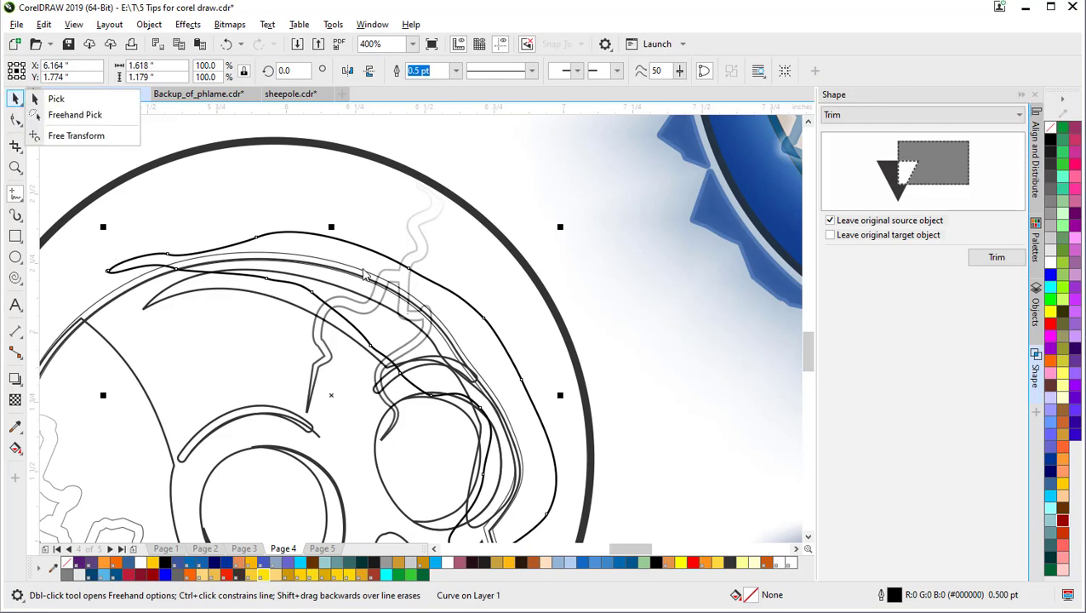
left_click(51, 99)
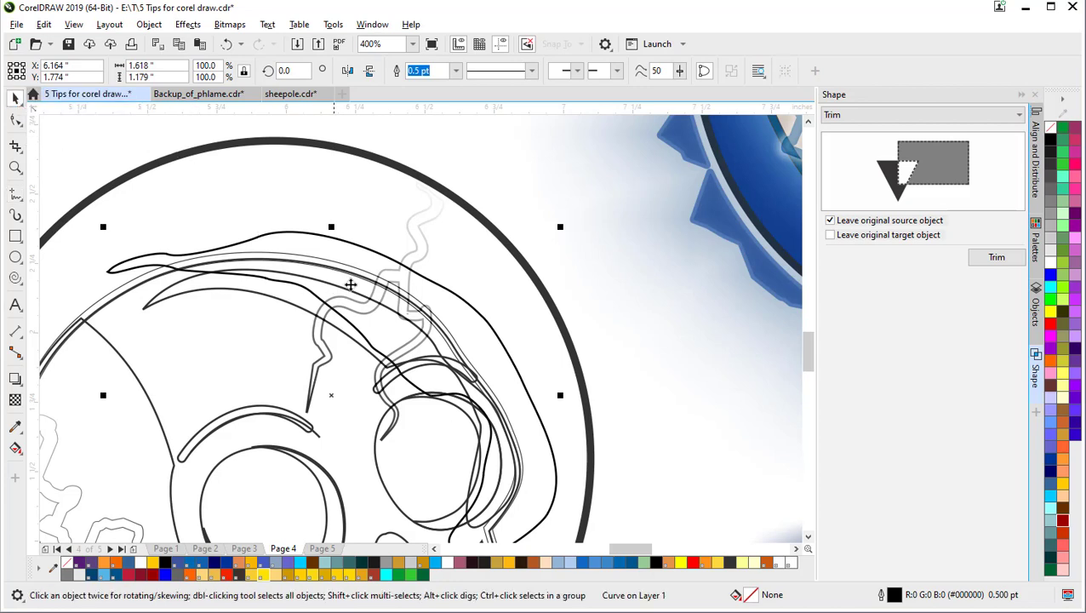
left_click(139, 292, "shift")
left_click(636, 299)
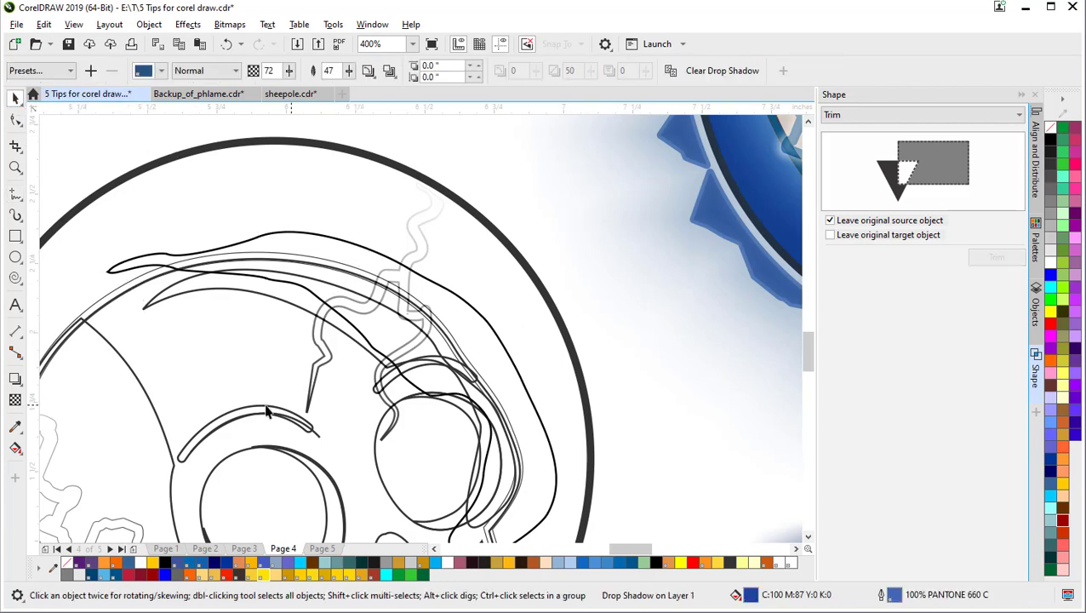
left_click(165, 401, "shift")
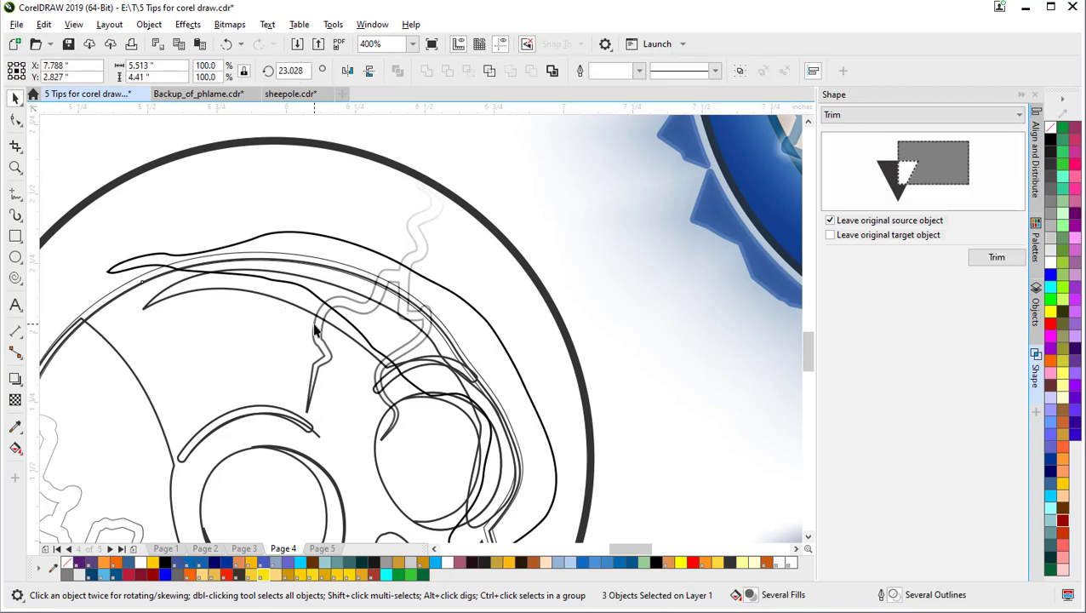
scroll(285, 307, "down", 2)
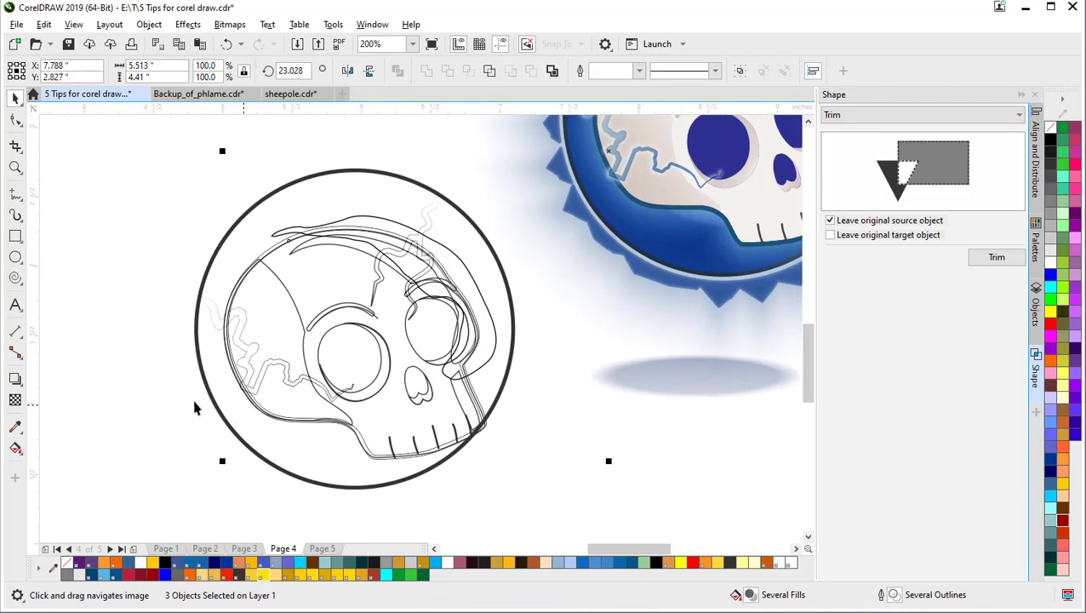
right_click(330, 574)
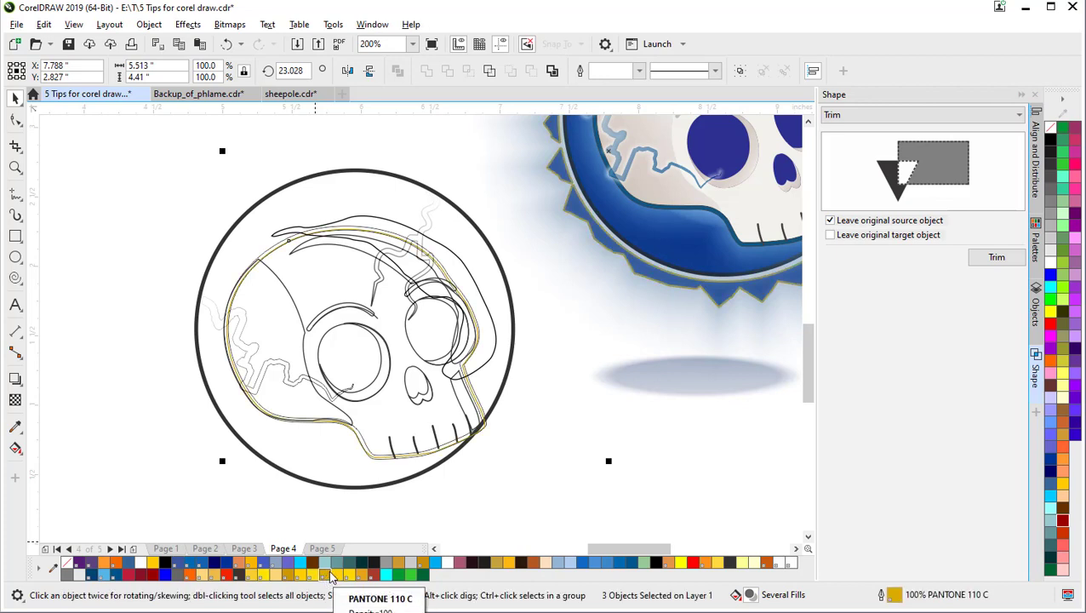
key("ctrl+z")
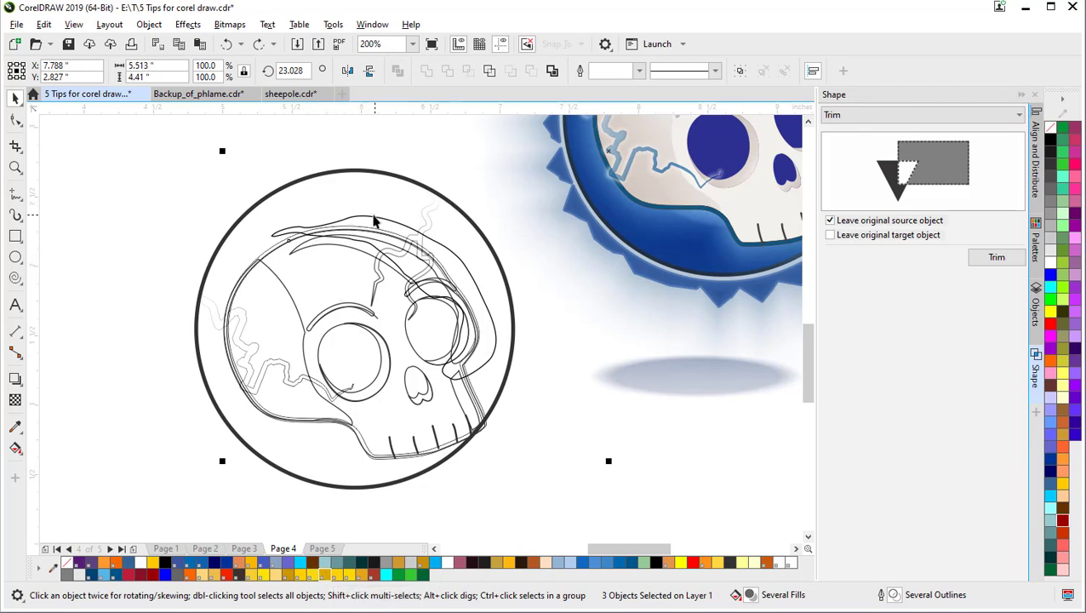
right_click(490, 319)
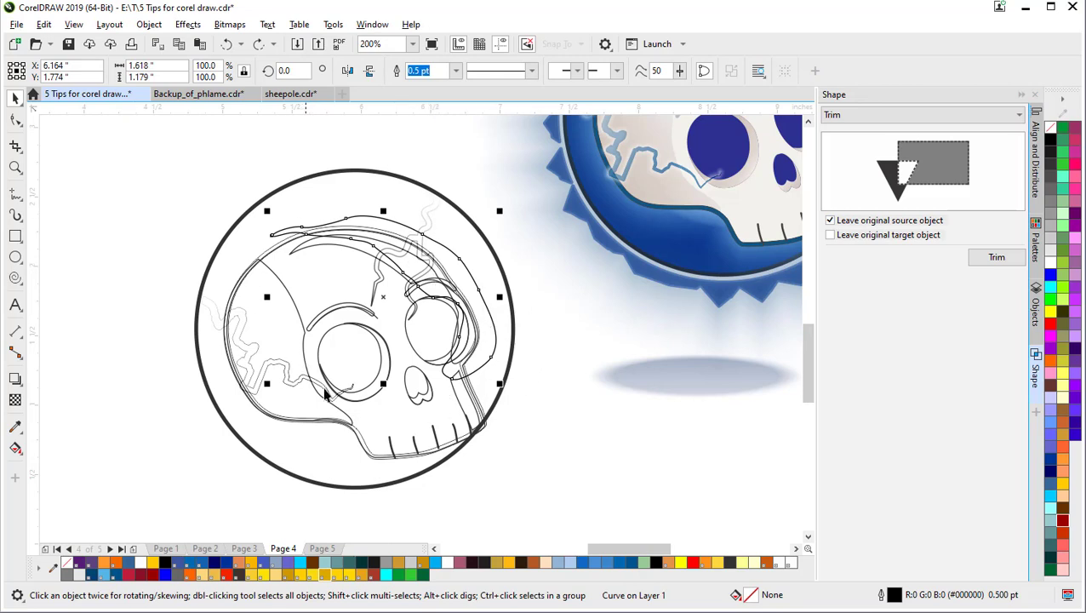
Step: Trim the skull curve with the circle and delete the leftover piece
left_click(360, 436, "shift")
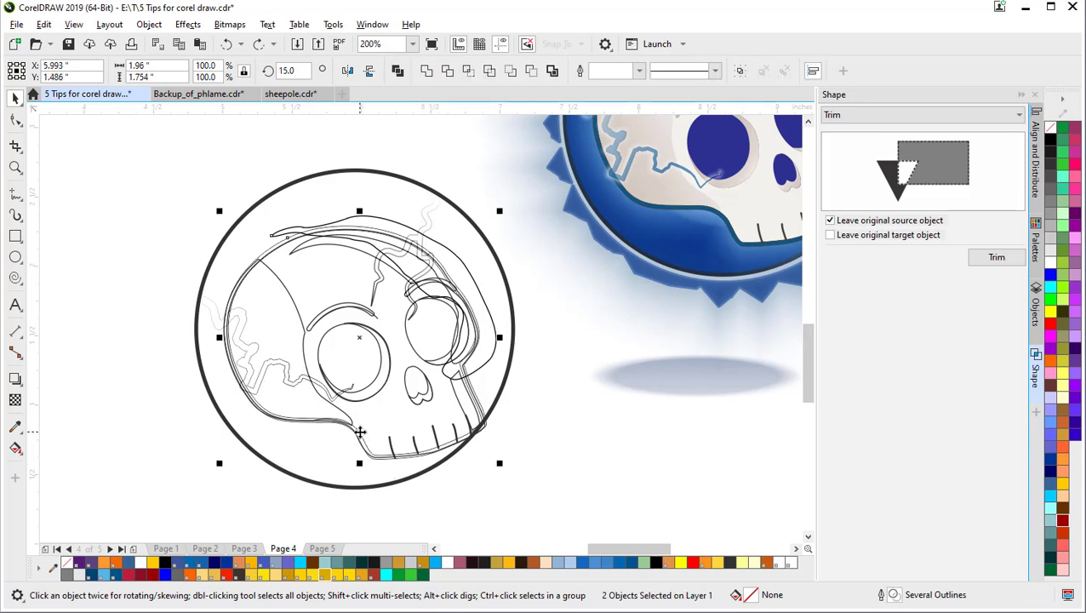
left_click(449, 72)
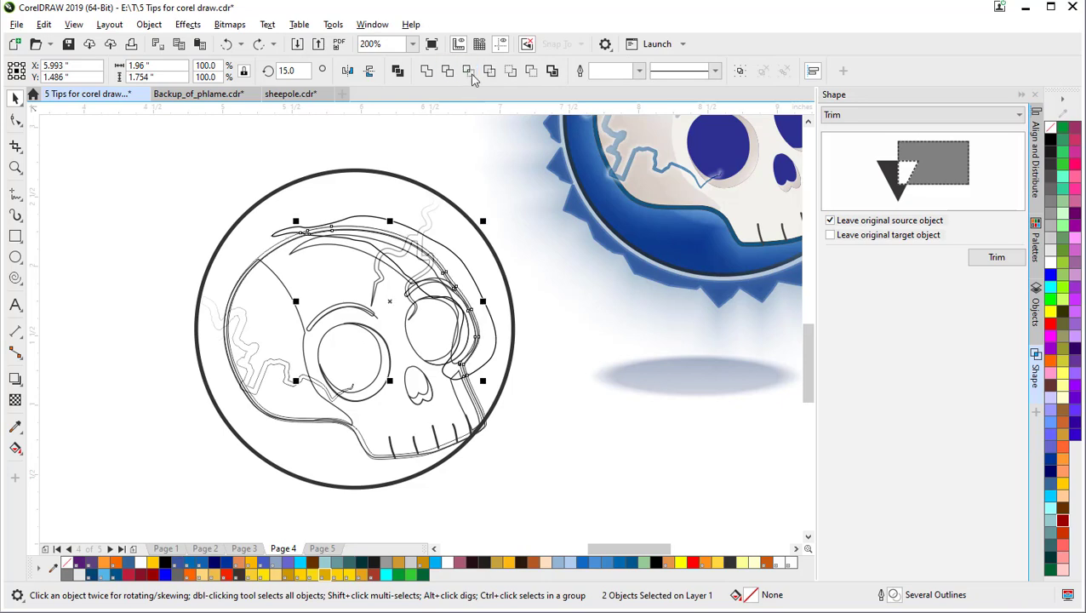
left_click(478, 121)
left_click(438, 247)
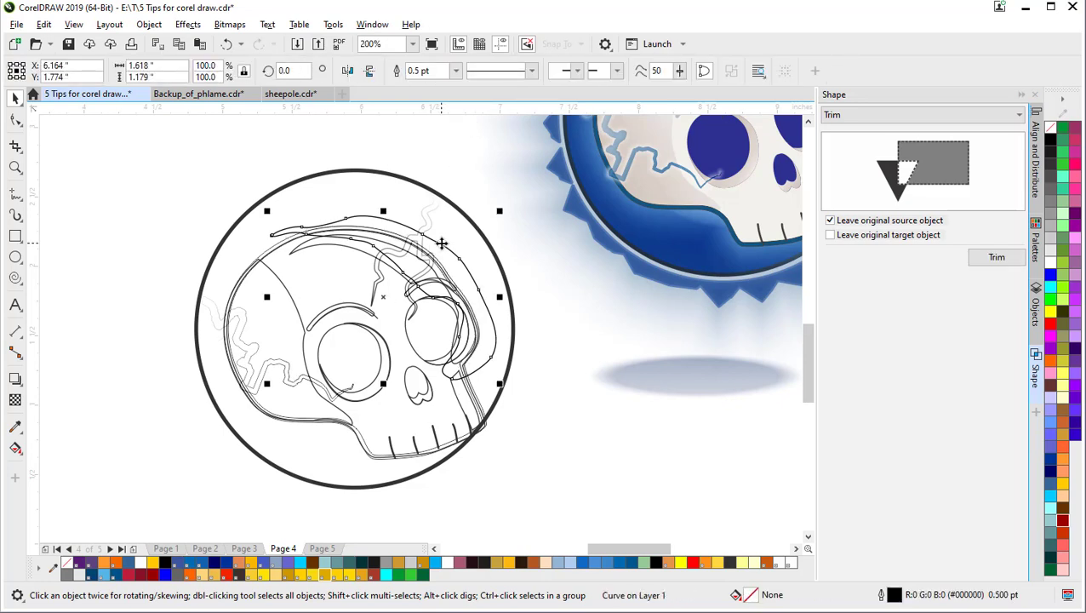
key("Delete")
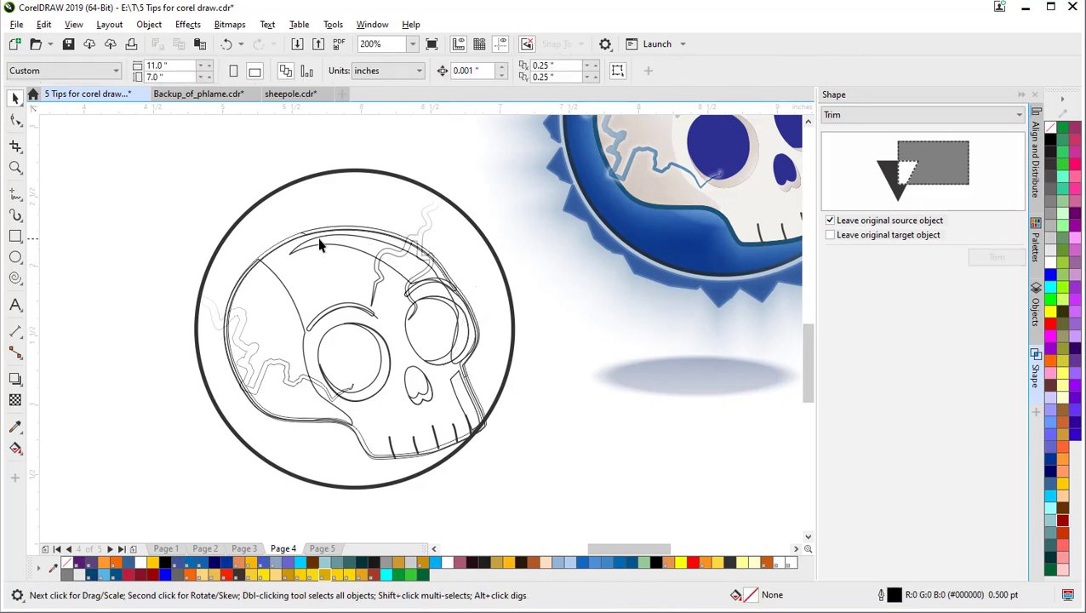
Step: Undo the curve move and trim to restore the larger skull outline
scroll(321, 237, "up", 1)
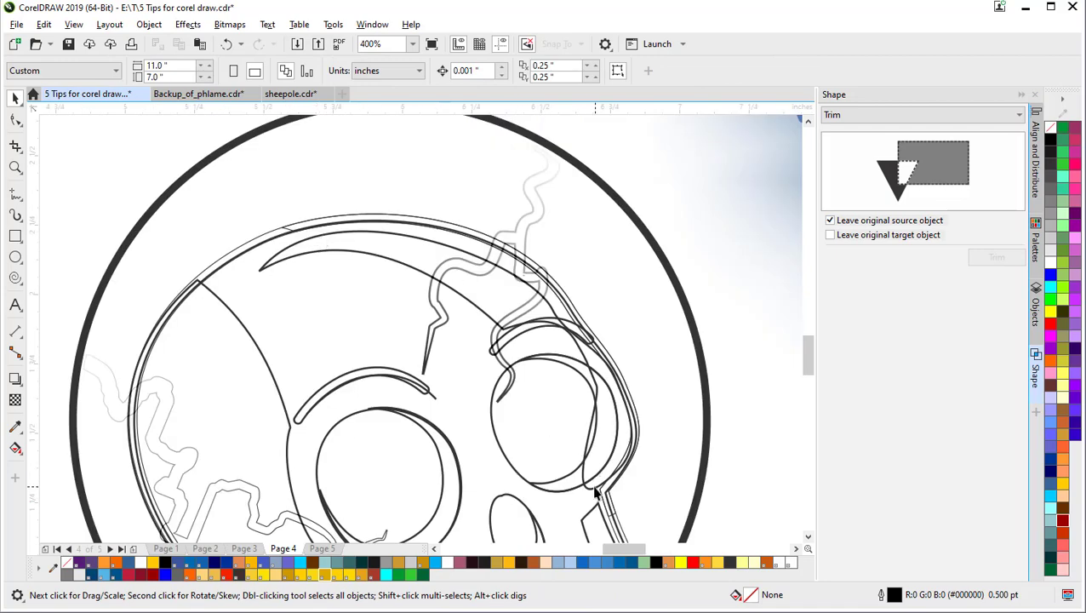
left_click_drag(594, 476, 449, 434)
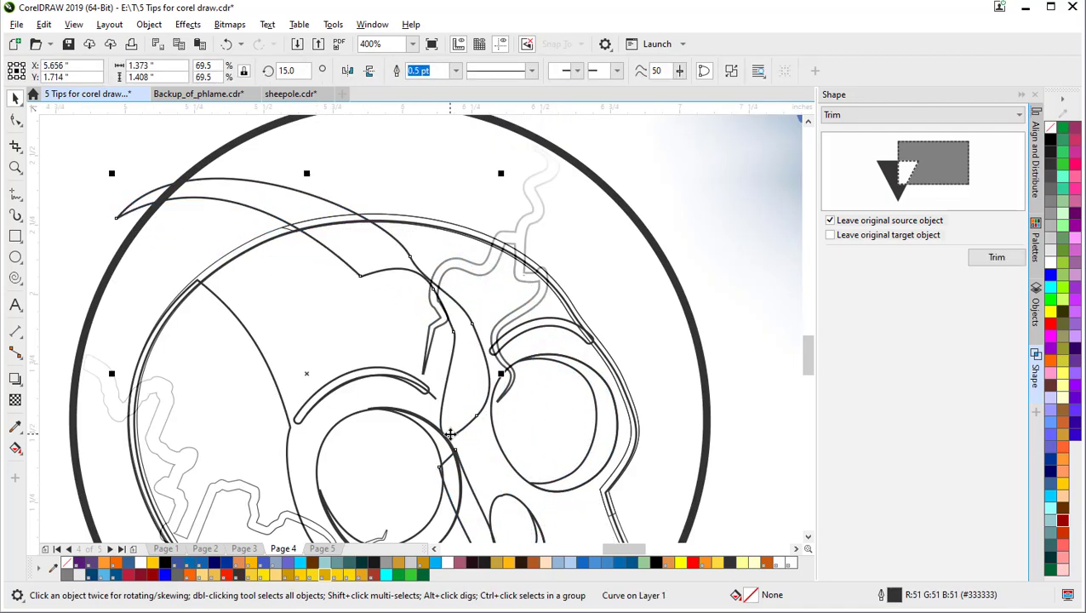
key("ctrl+z")
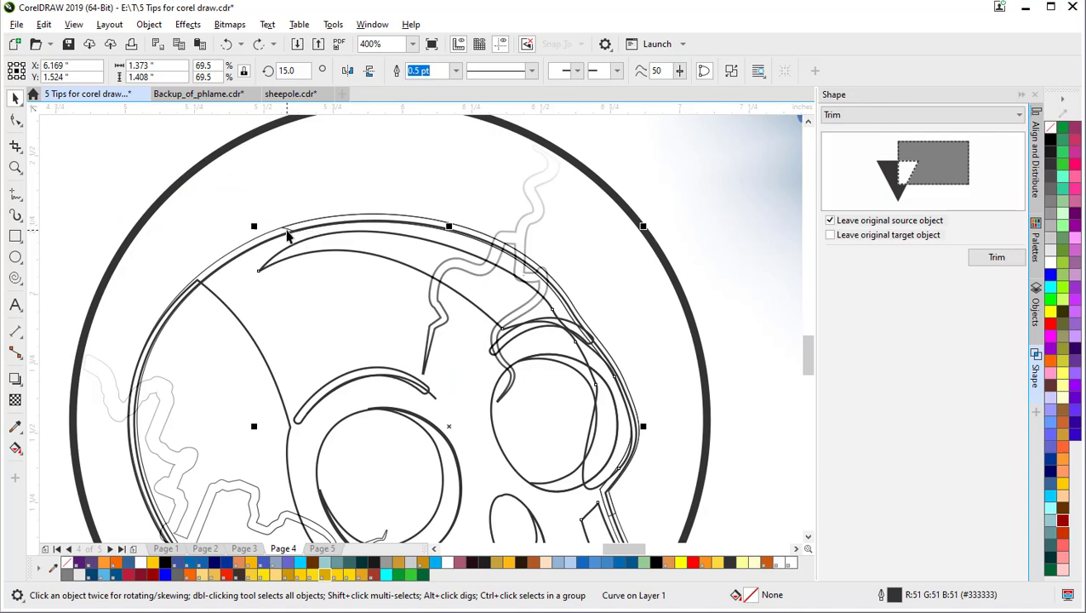
key("ctrl+z")
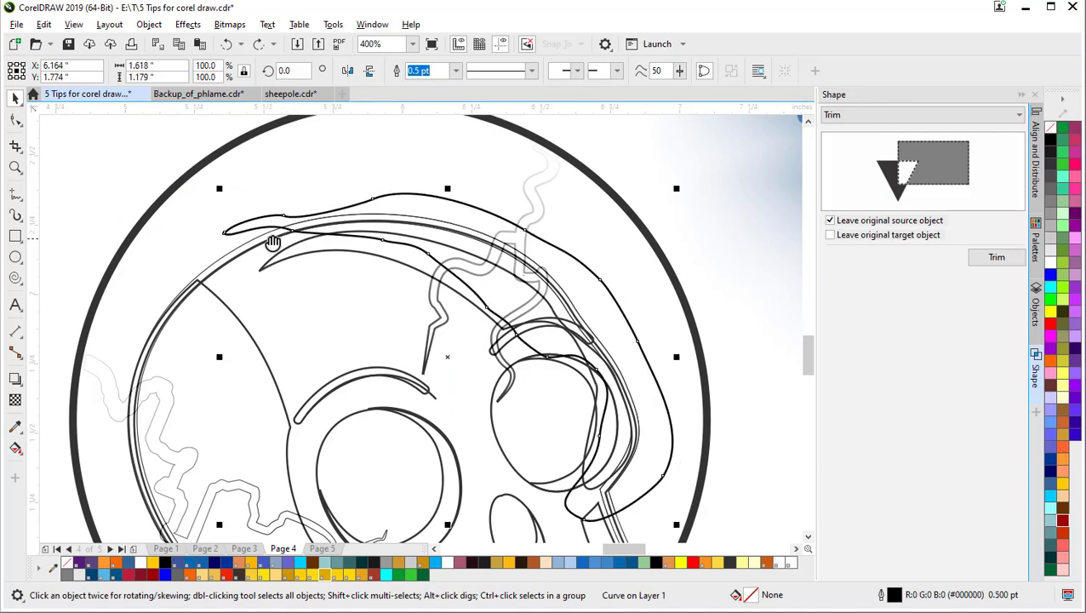
Step: Select the skull's top curve and inner curve and drag both left out of the circle
left_click_drag(268, 247, 298, 136)
left_click(332, 240, "shift")
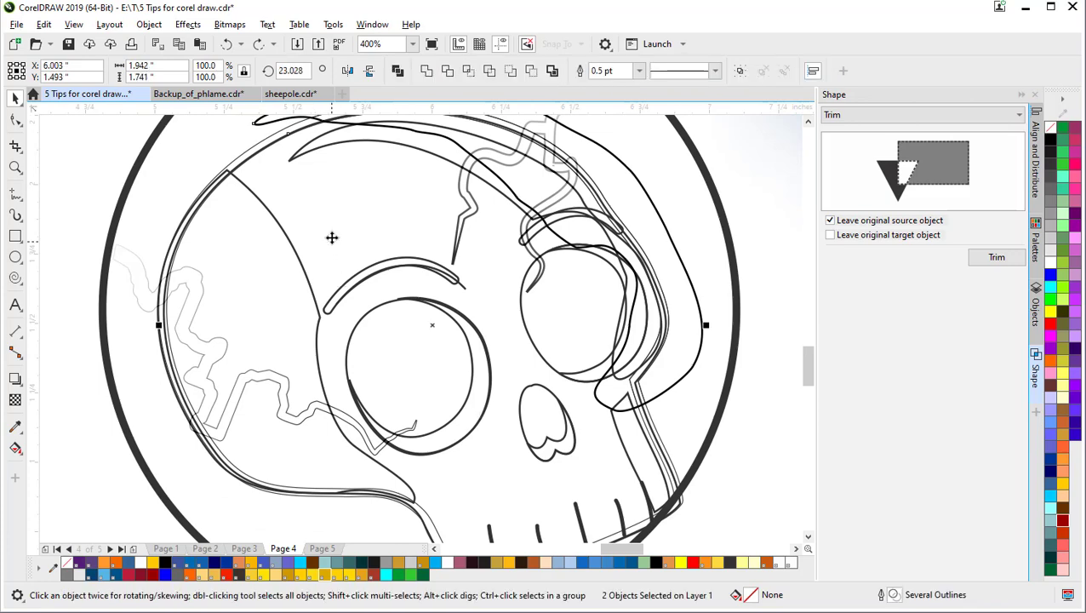
scroll(332, 240, "down", 1)
left_click_drag(332, 241, 283, 276)
left_click(86, 203)
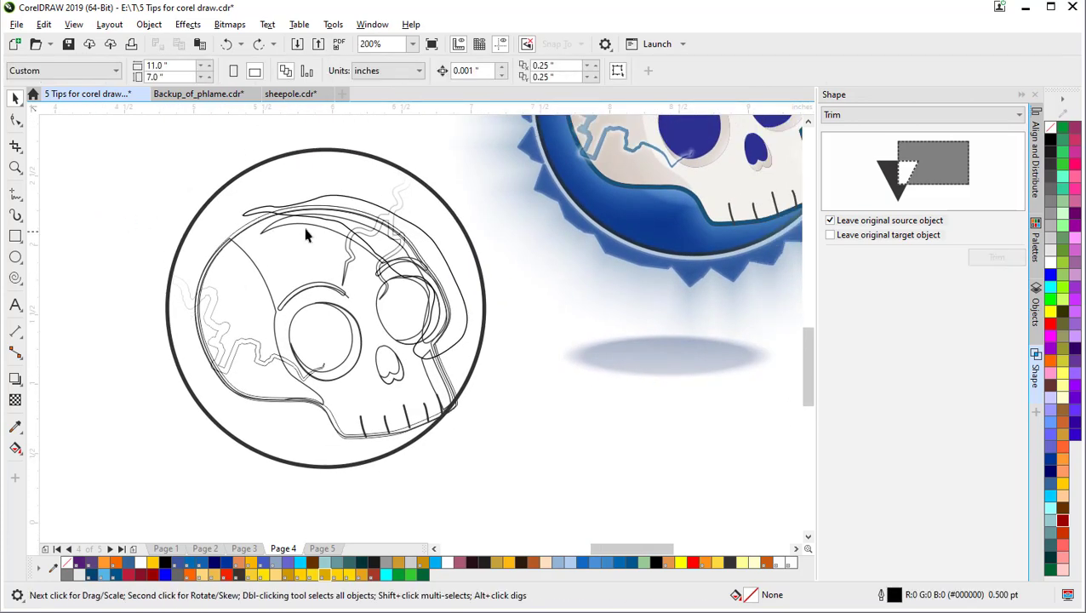
left_click(351, 202)
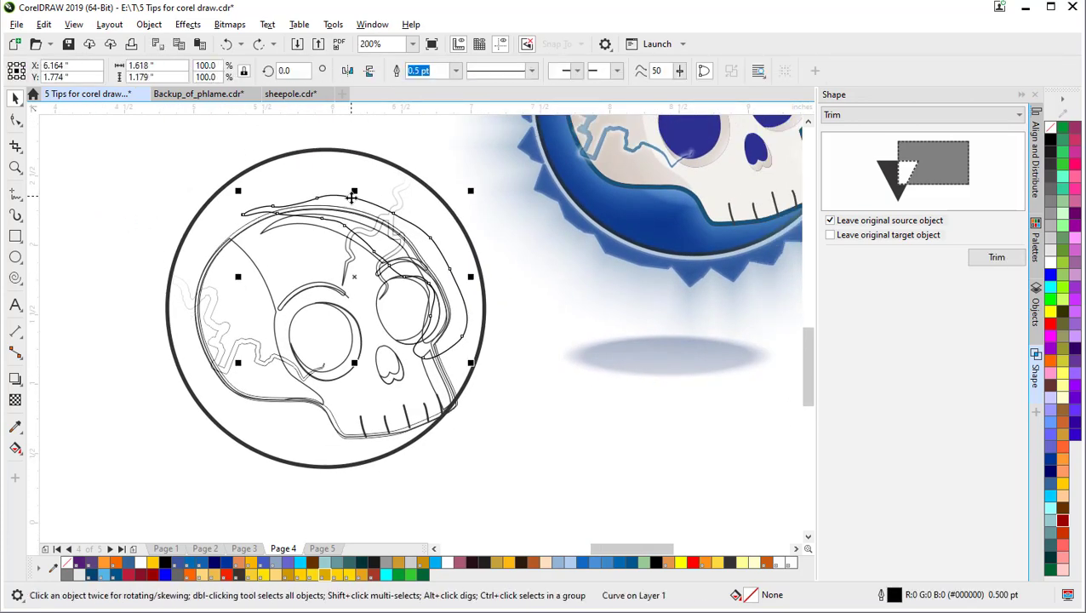
left_click(270, 256, "shift")
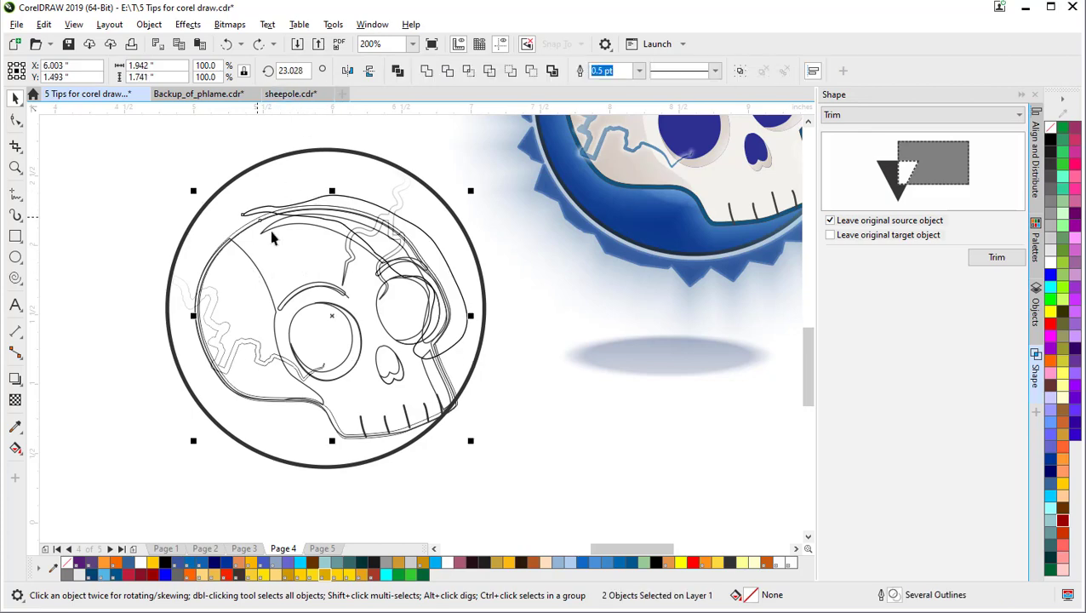
left_click_drag(296, 258, 82, 212)
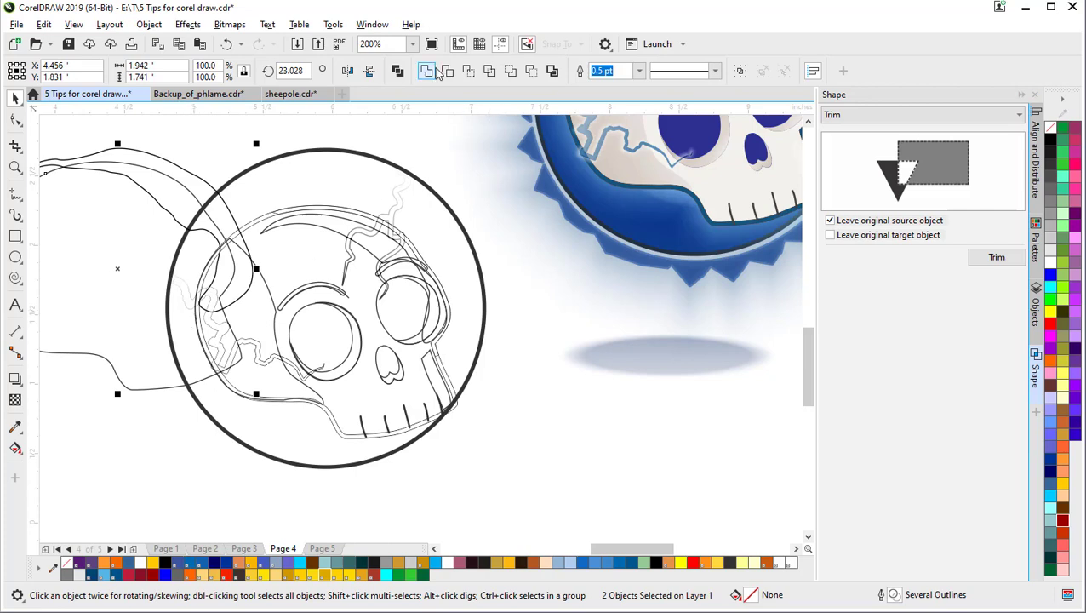
Step: Intersect the two skull curves, delete the leftover outer curve, and fill the result 50% Black
left_click(467, 74)
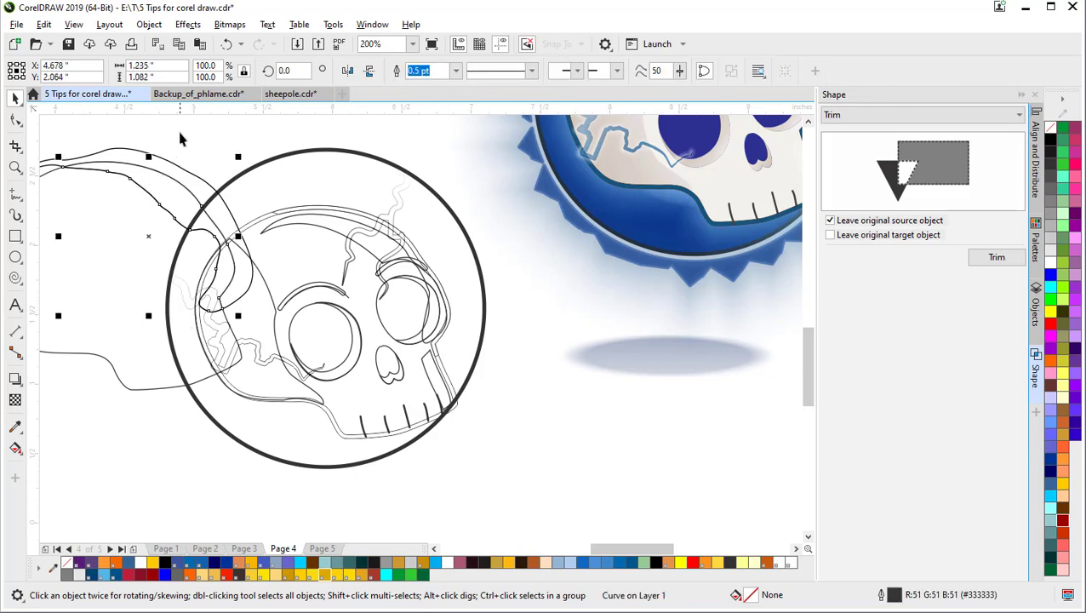
key("Delete")
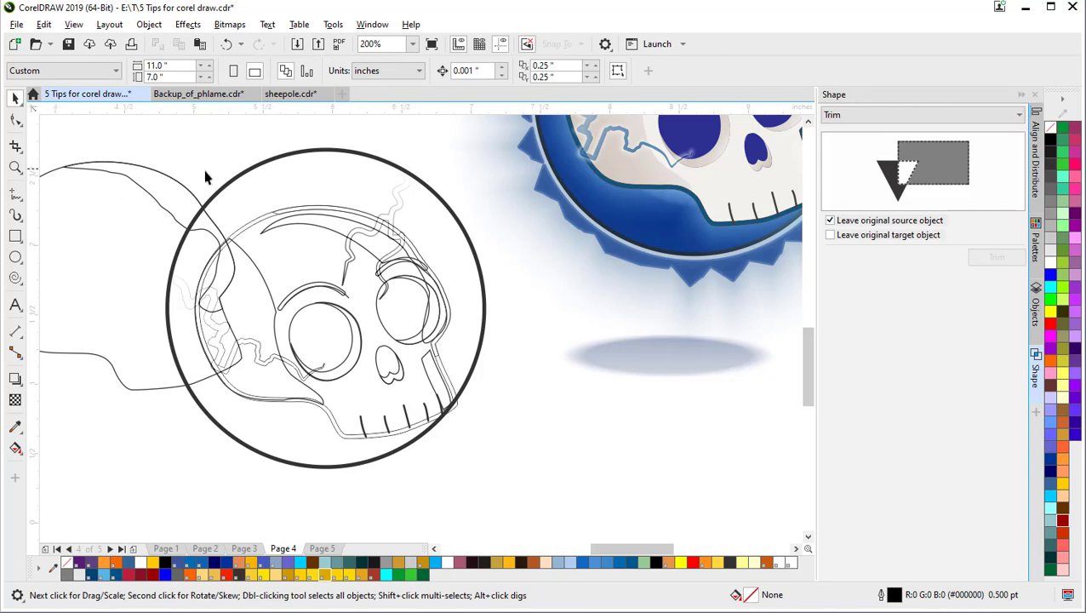
left_click(162, 206)
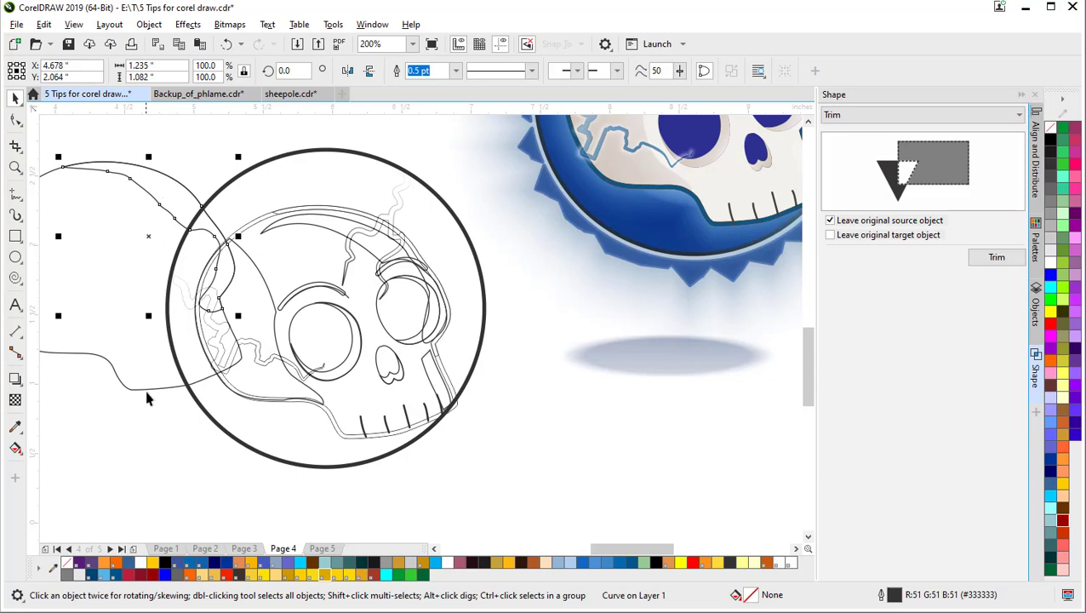
left_click(67, 574)
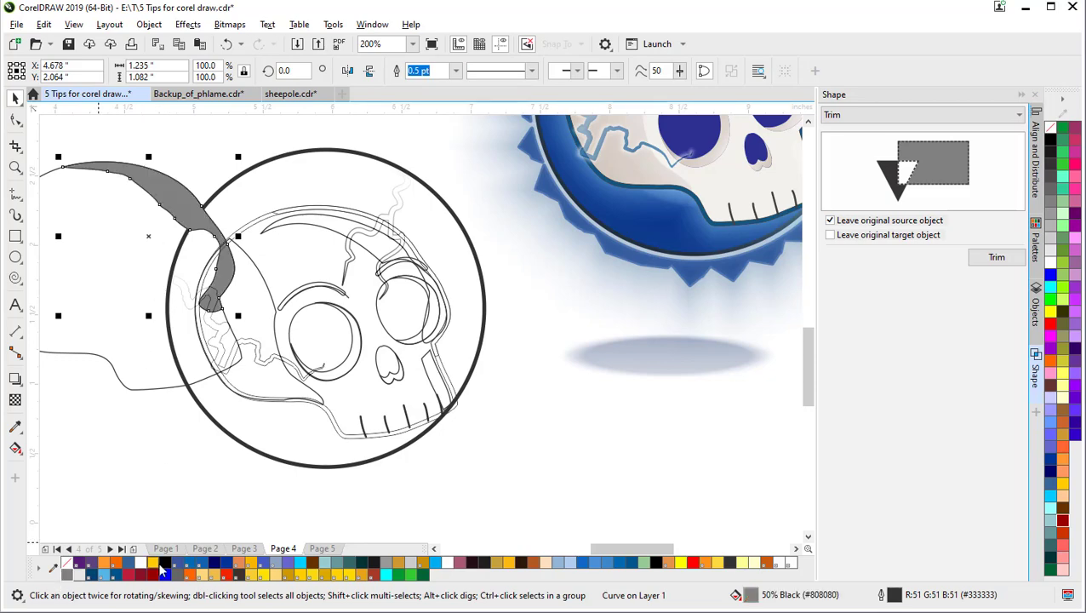
left_click_drag(664, 312, 419, 484)
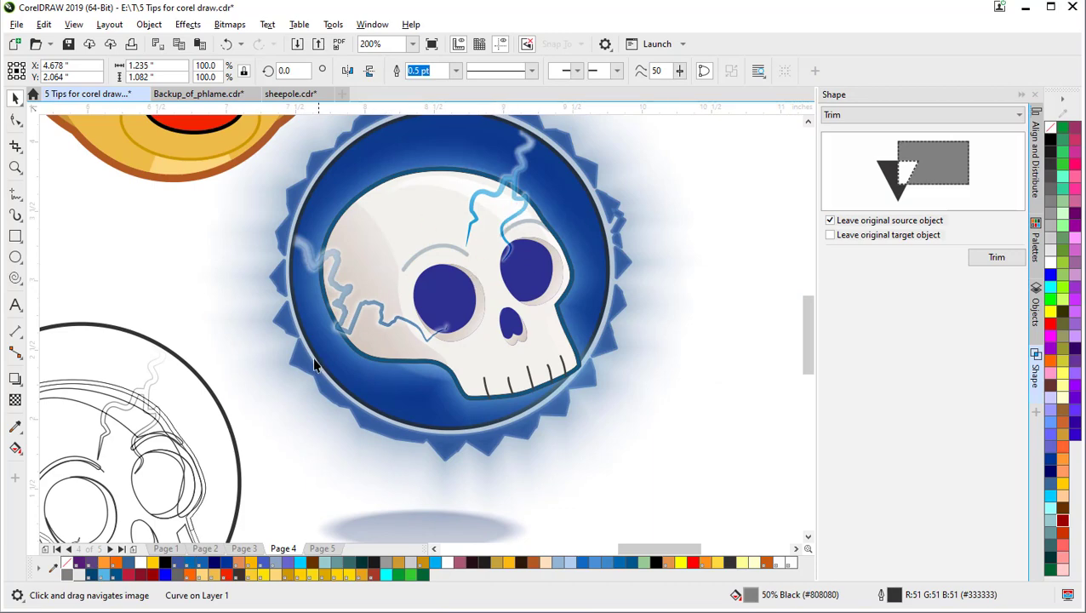
Step: Delete the extra top and lower nodes of the grey cap shape and add one edge node
left_click_drag(312, 358, 679, 318)
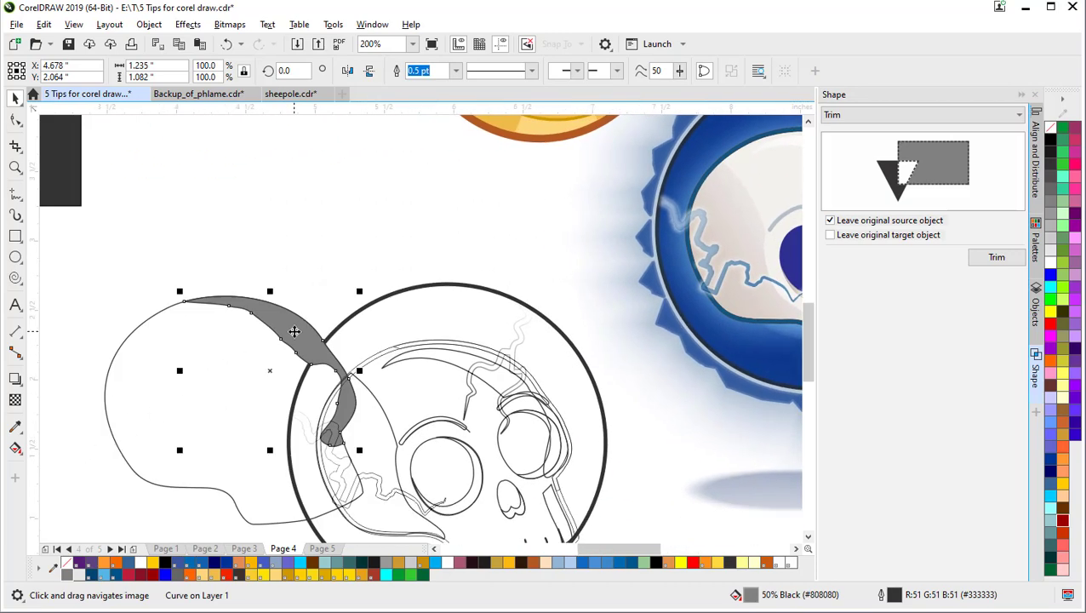
left_click(228, 250)
left_click(274, 323)
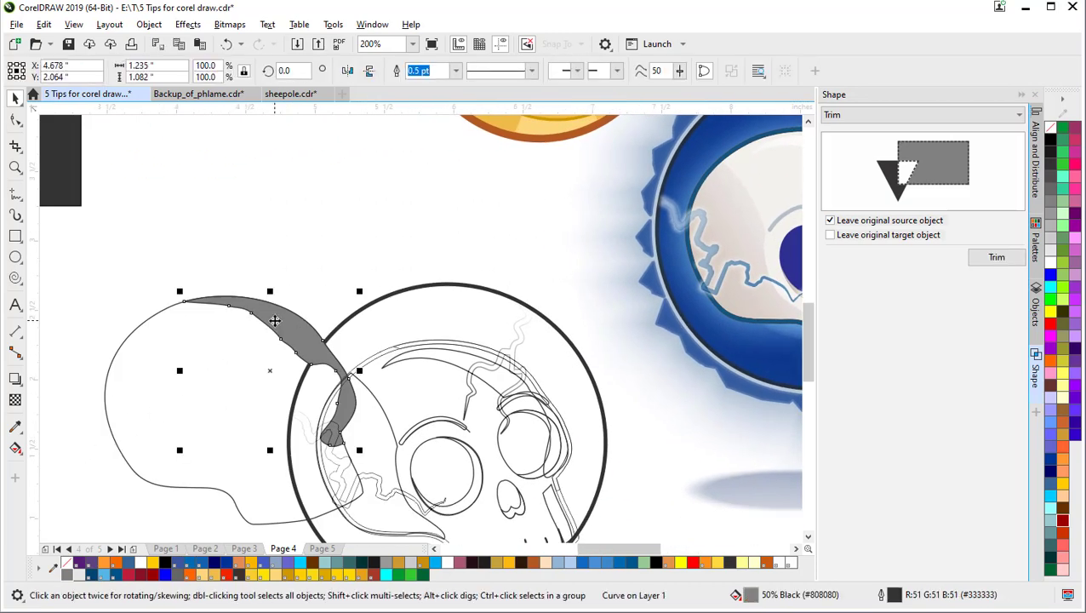
key("F10")
left_click_drag(228, 287, 298, 346)
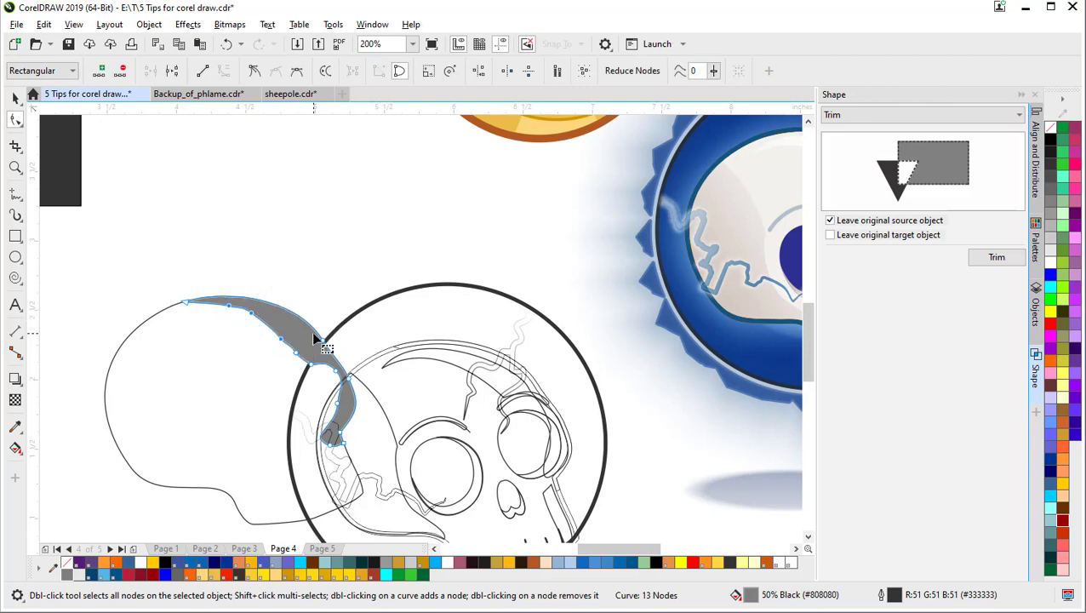
key("Delete")
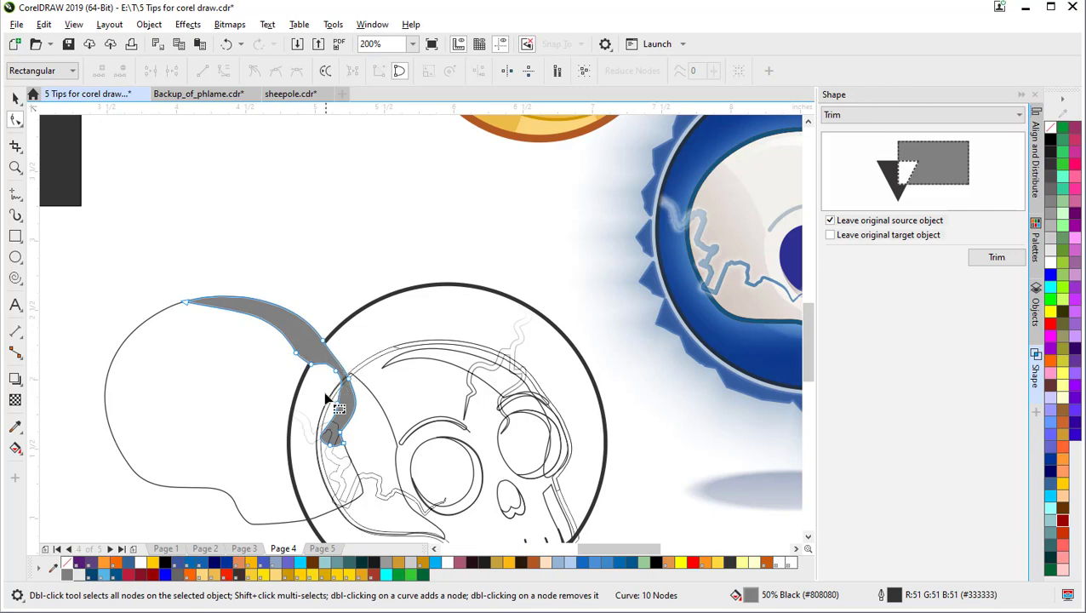
left_click_drag(322, 402, 371, 424)
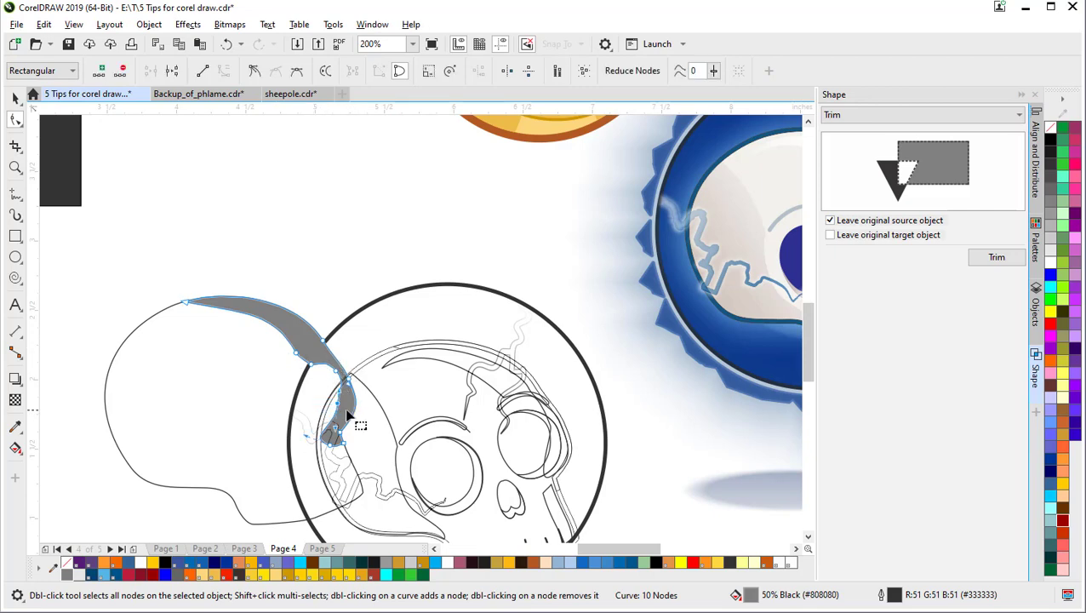
key("Delete")
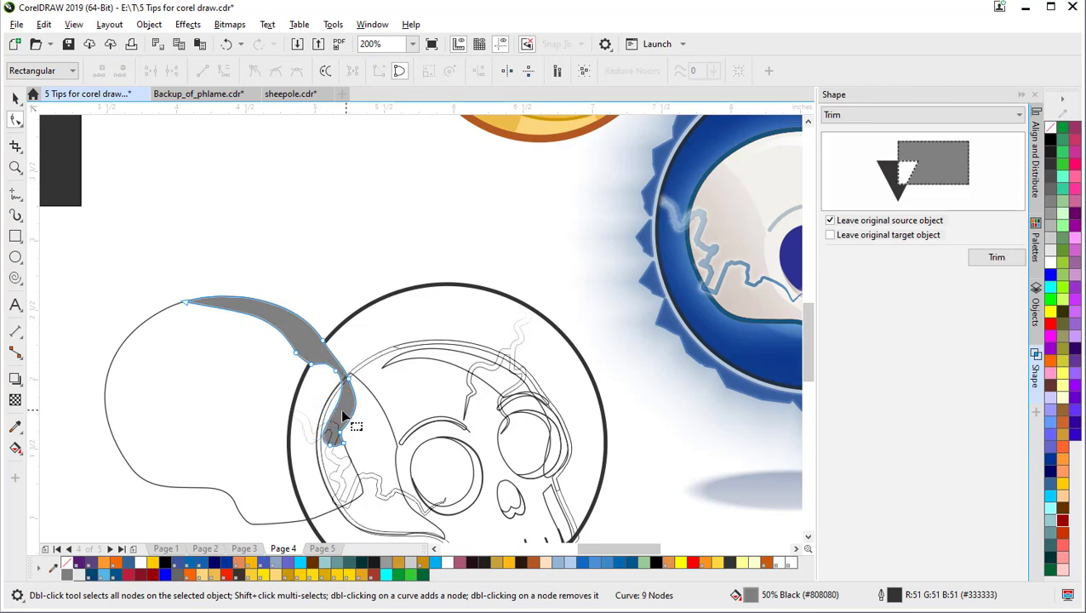
double_click(331, 457)
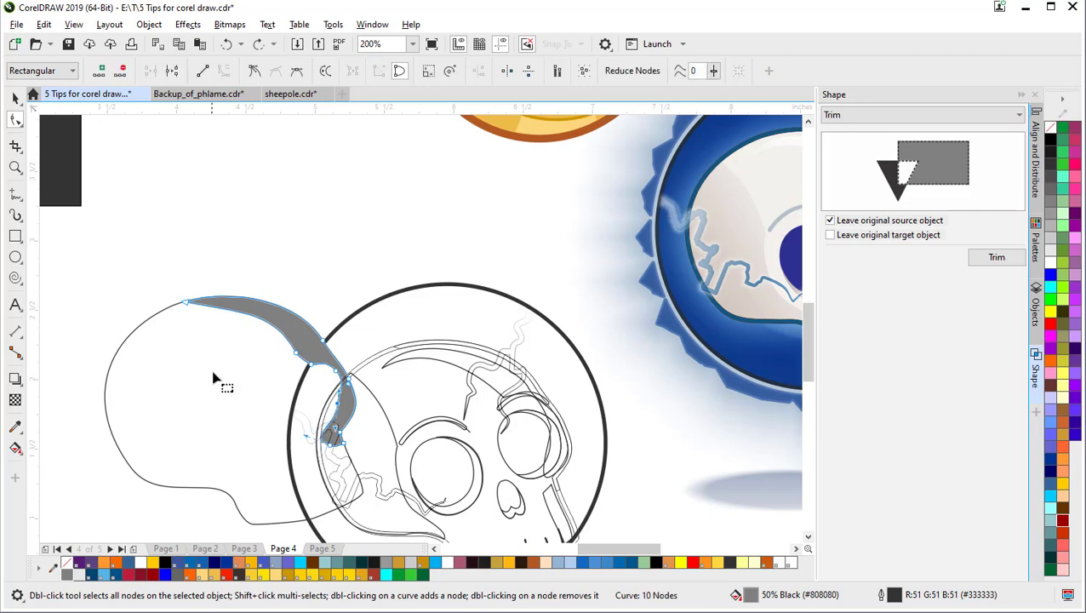
Step: Move the head outline and grey cap shape upward together
left_click(15, 97)
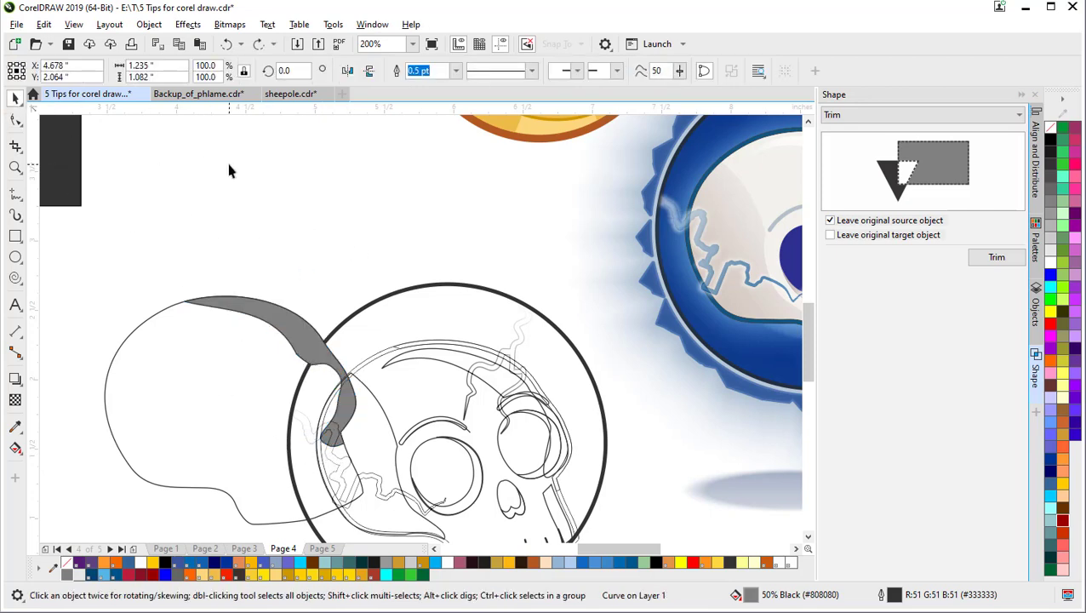
left_click(231, 170)
left_click(257, 352)
left_click(280, 313, "shift")
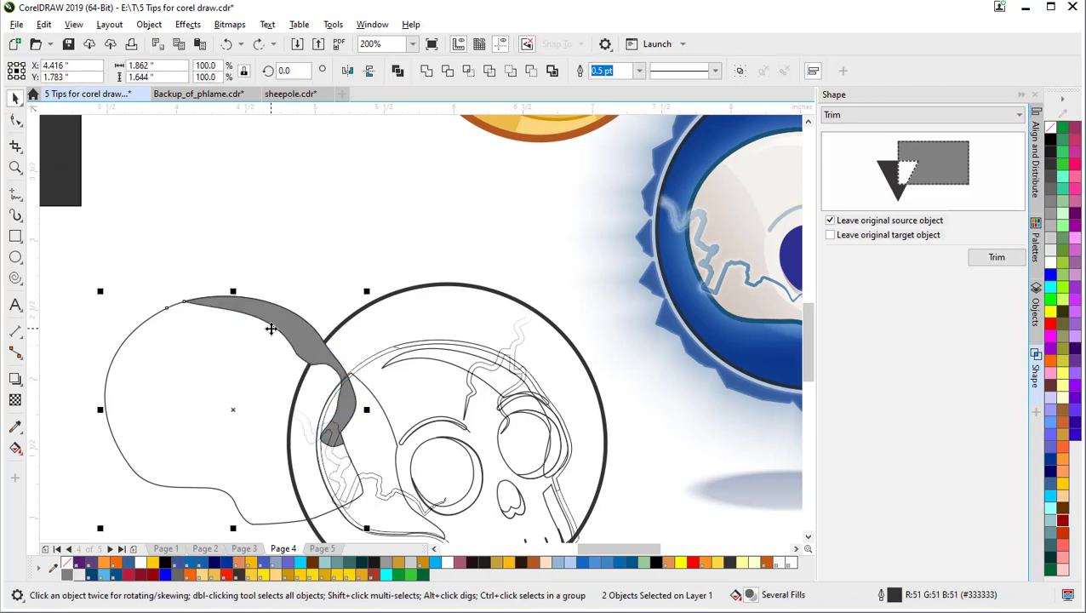
left_click_drag(270, 329, 268, 154)
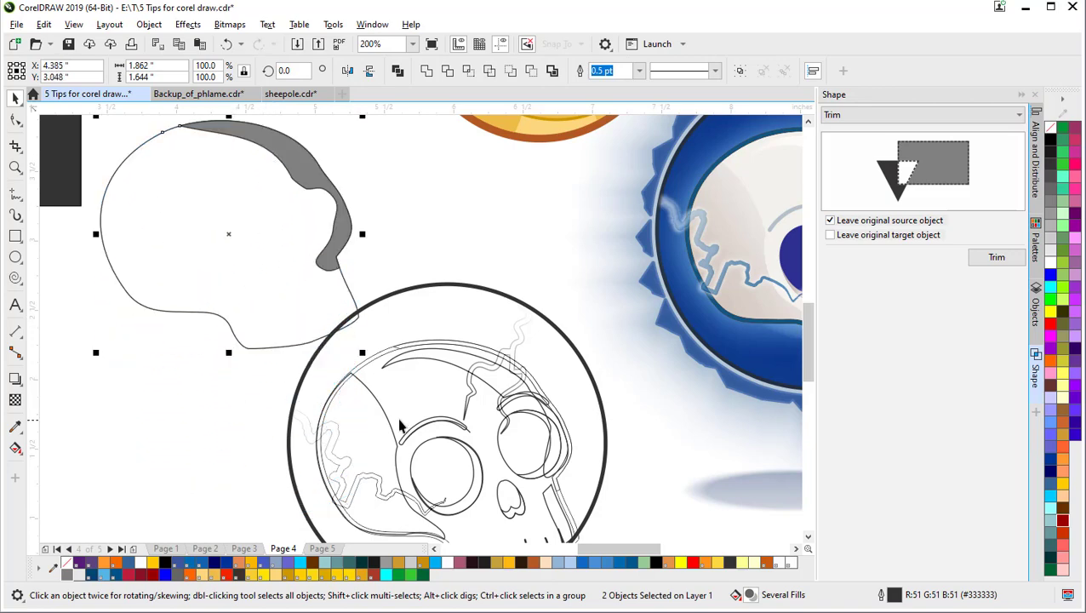
scroll(273, 292, "down", 1)
left_click_drag(272, 291, 234, 402)
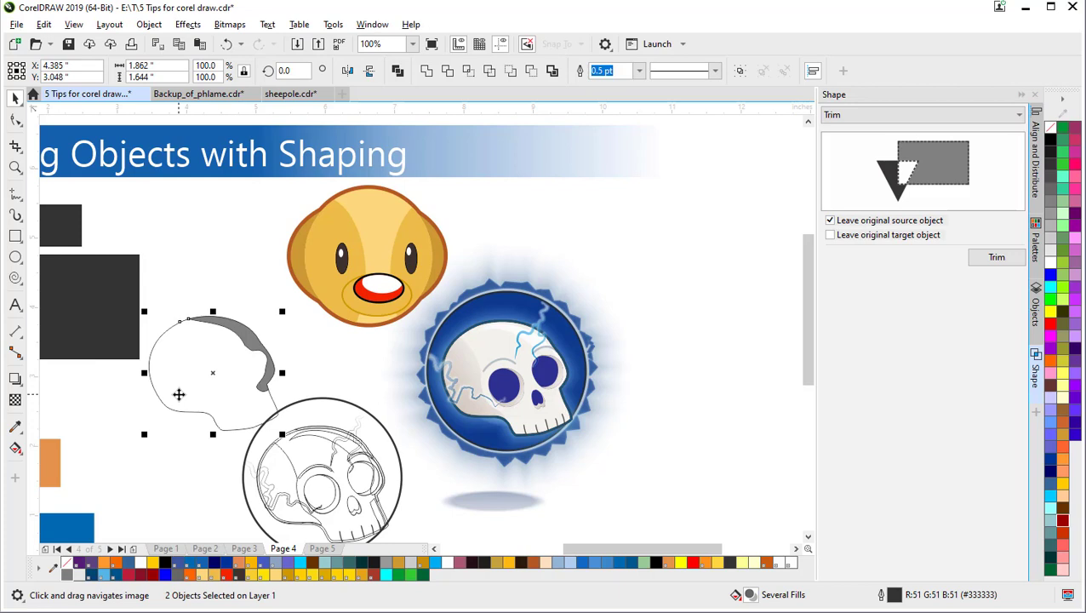
key("Delete")
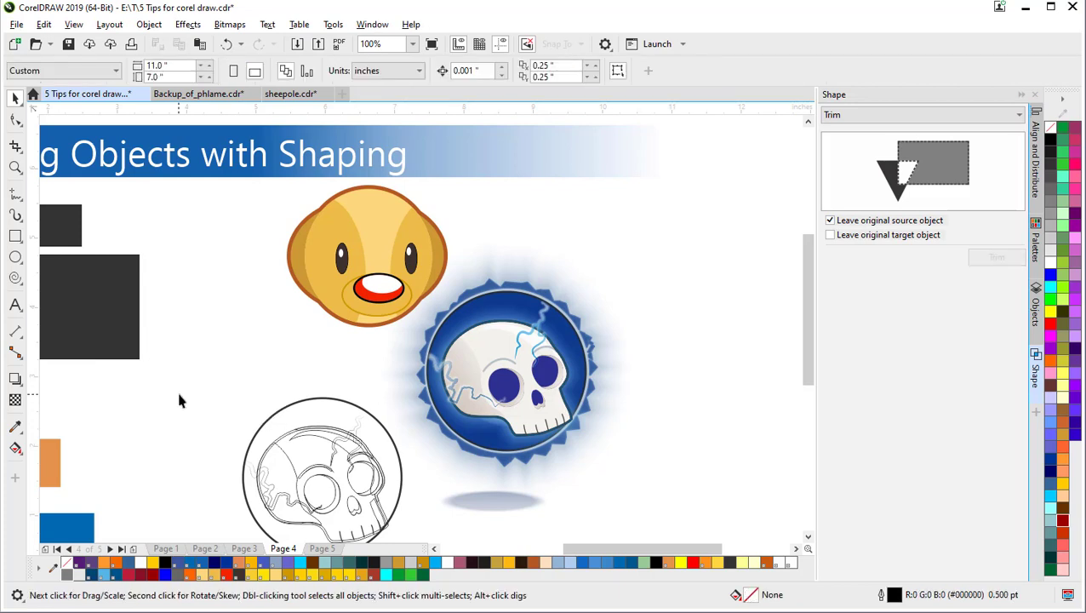
left_click_drag(426, 441, 297, 454)
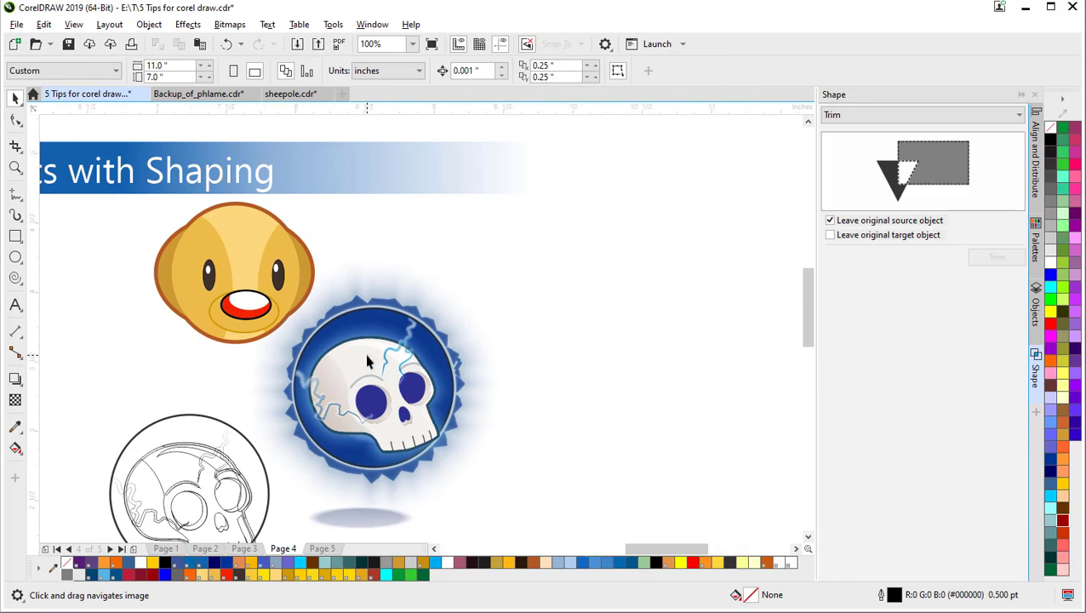
scroll(366, 362, "up", 2)
left_click_drag(361, 368, 359, 212)
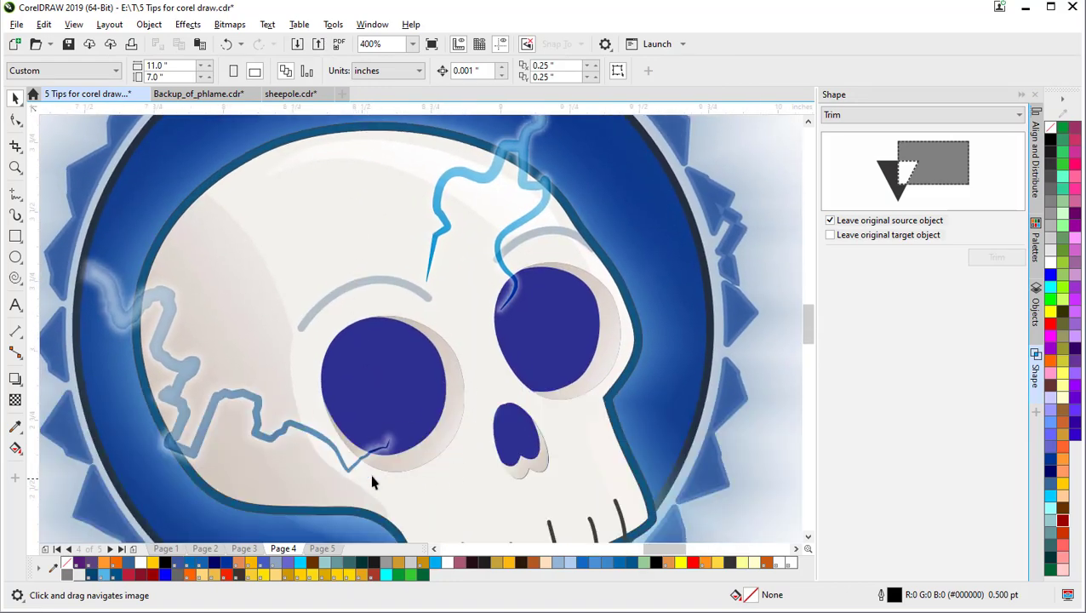
left_click(417, 451)
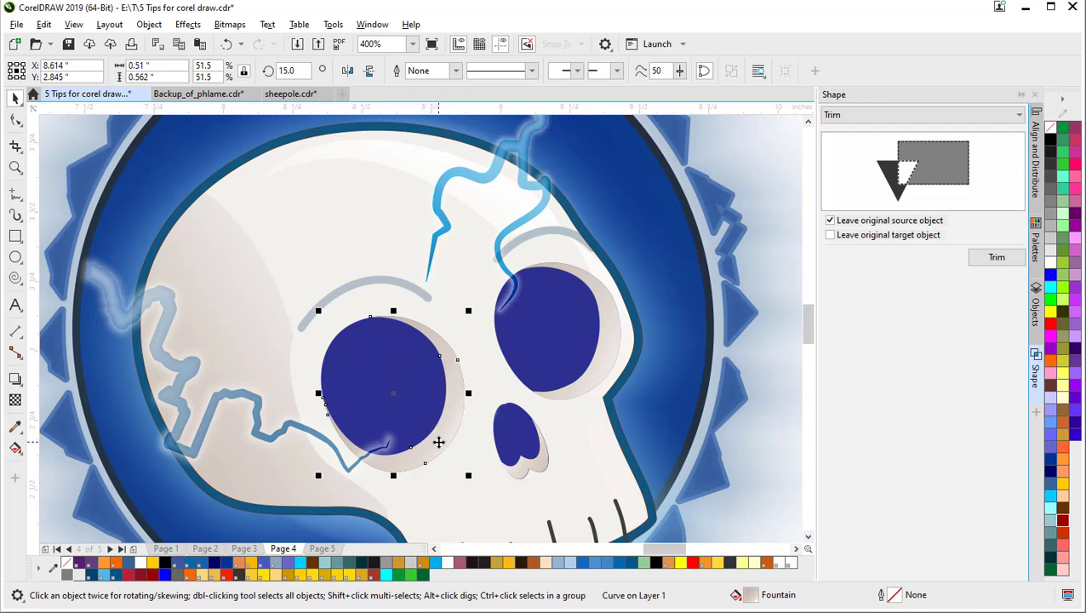
left_click(439, 441)
left_click(298, 254)
left_click_drag(452, 404, 491, 430)
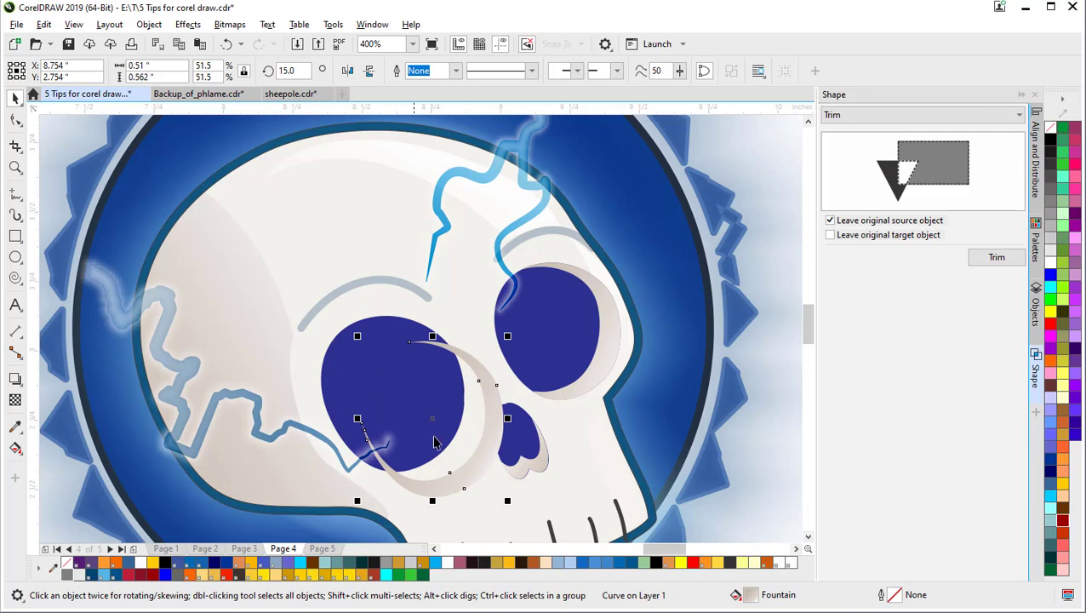
key("ctrl+z")
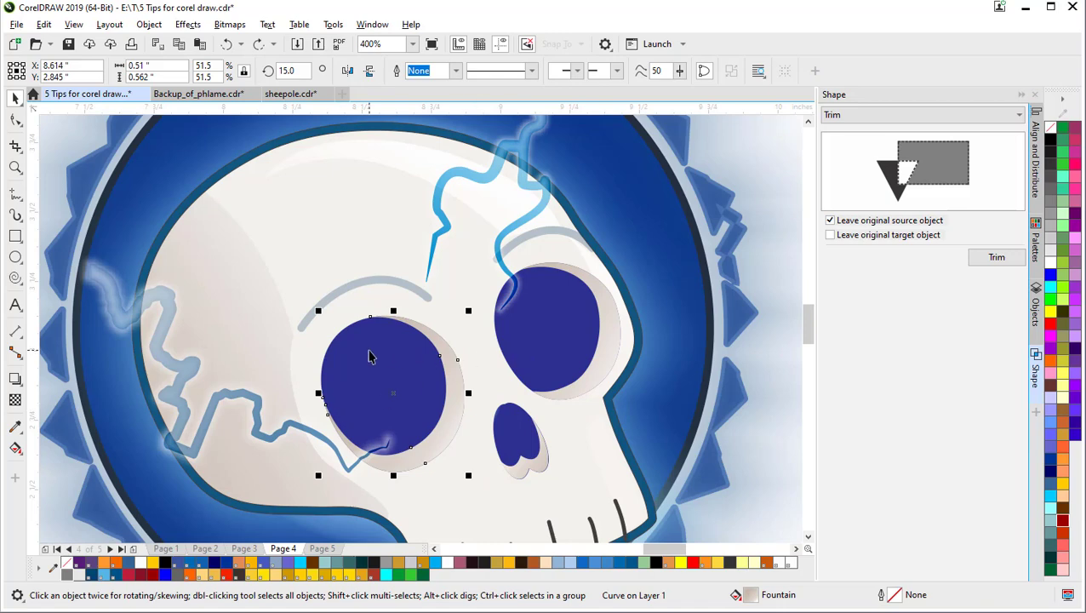
scroll(399, 408, "down", 2)
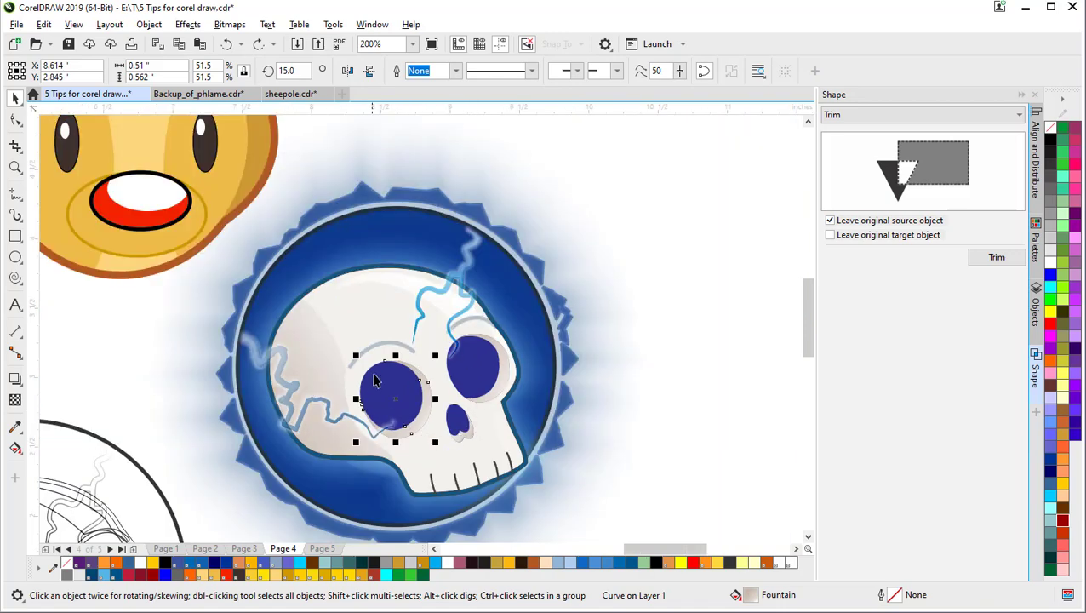
left_click_drag(375, 380, 557, 396)
scroll(430, 433, "down", 2)
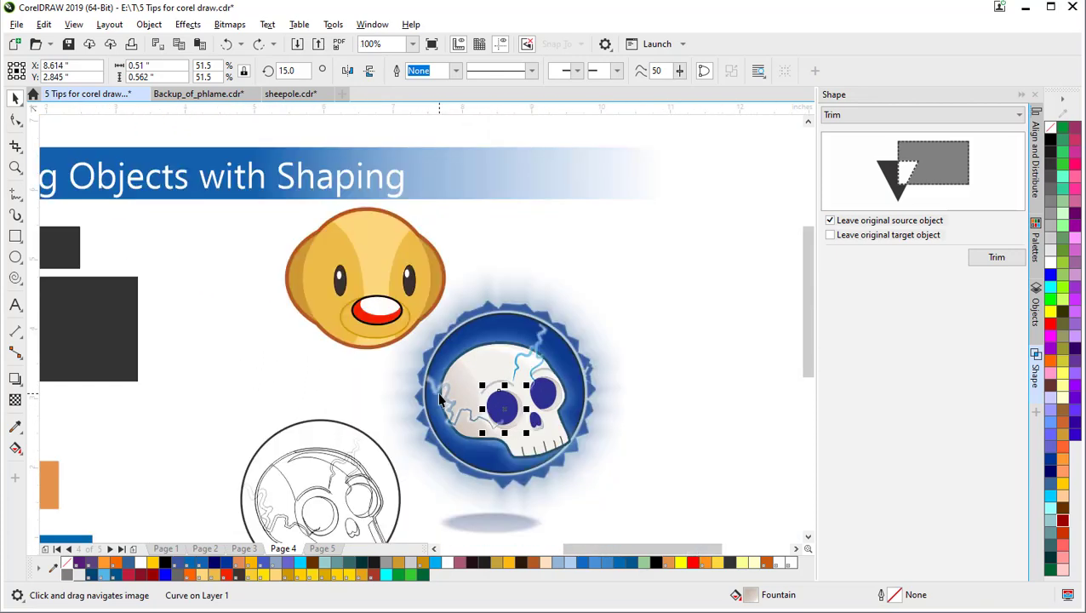
scroll(421, 383, "up", 2)
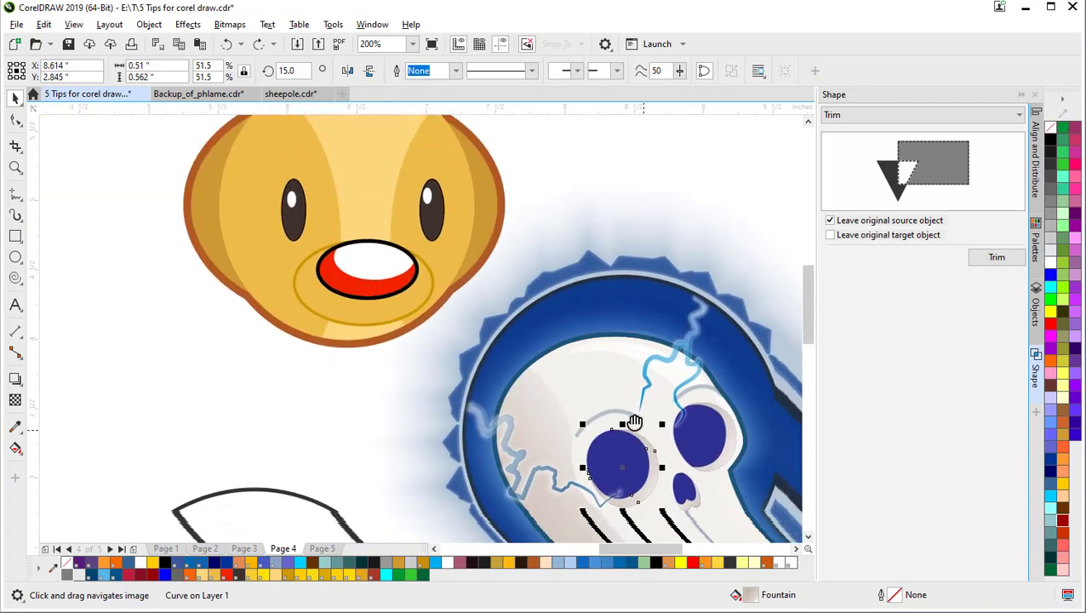
left_click_drag(301, 363, 294, 509)
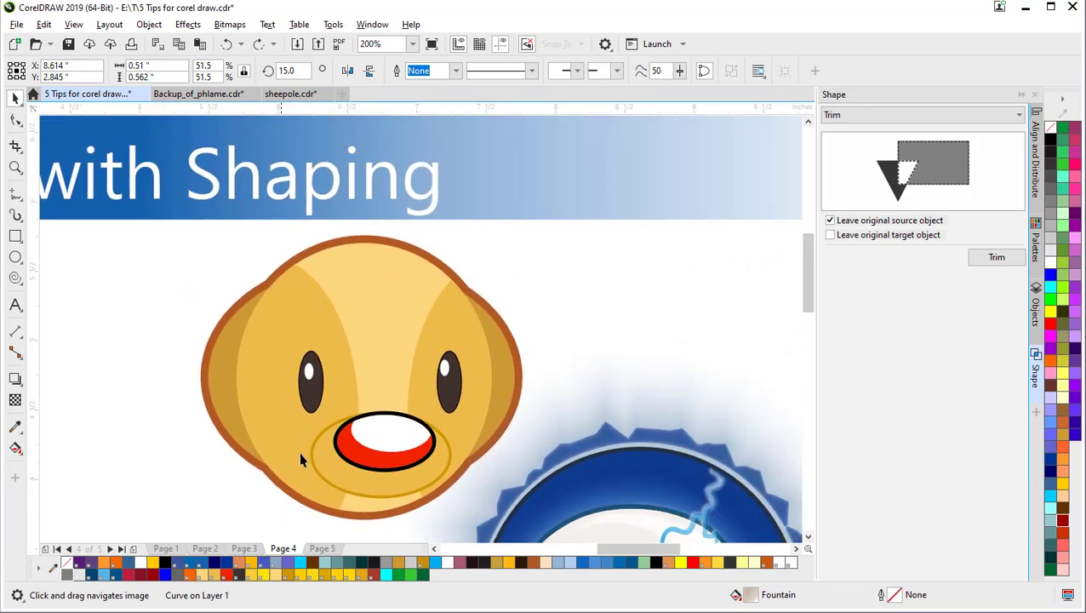
left_click(296, 328)
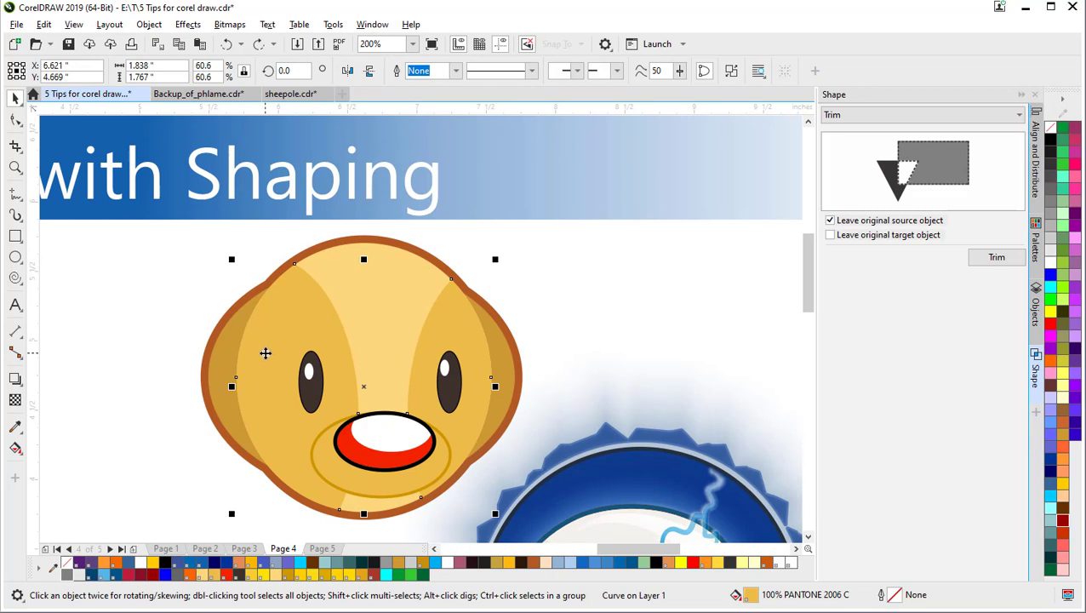
scroll(265, 353, "down", 2)
left_click_drag(262, 354, 355, 165)
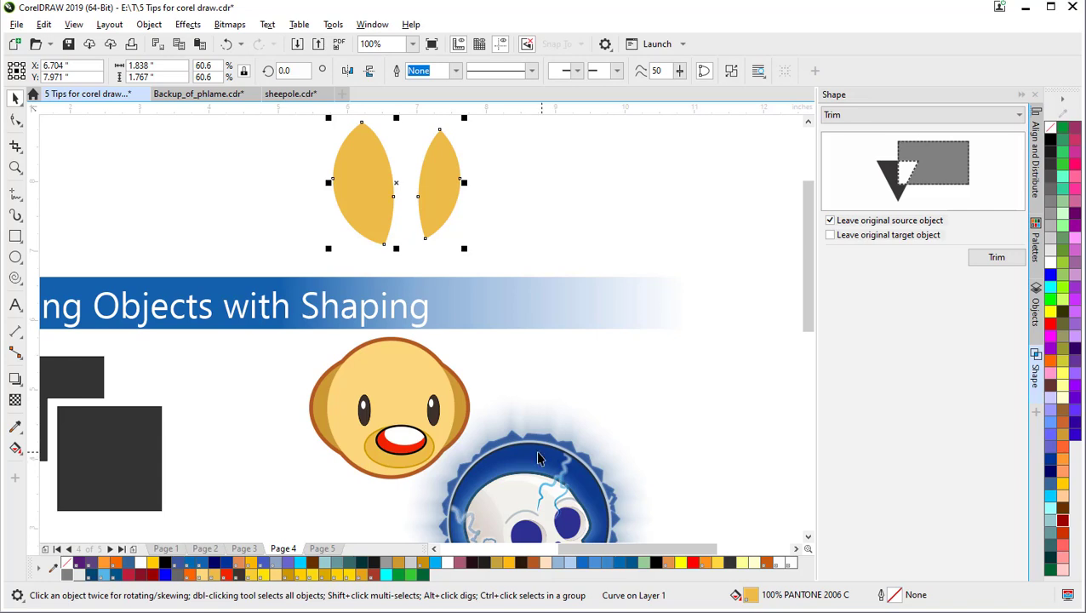
key("ctrl+z")
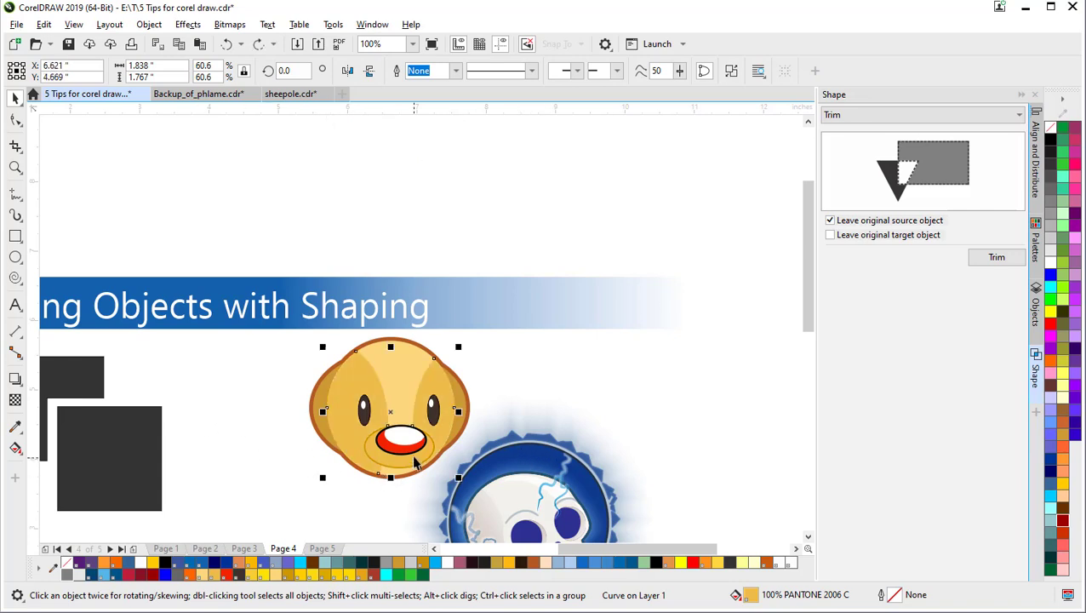
scroll(405, 451, "up", 1)
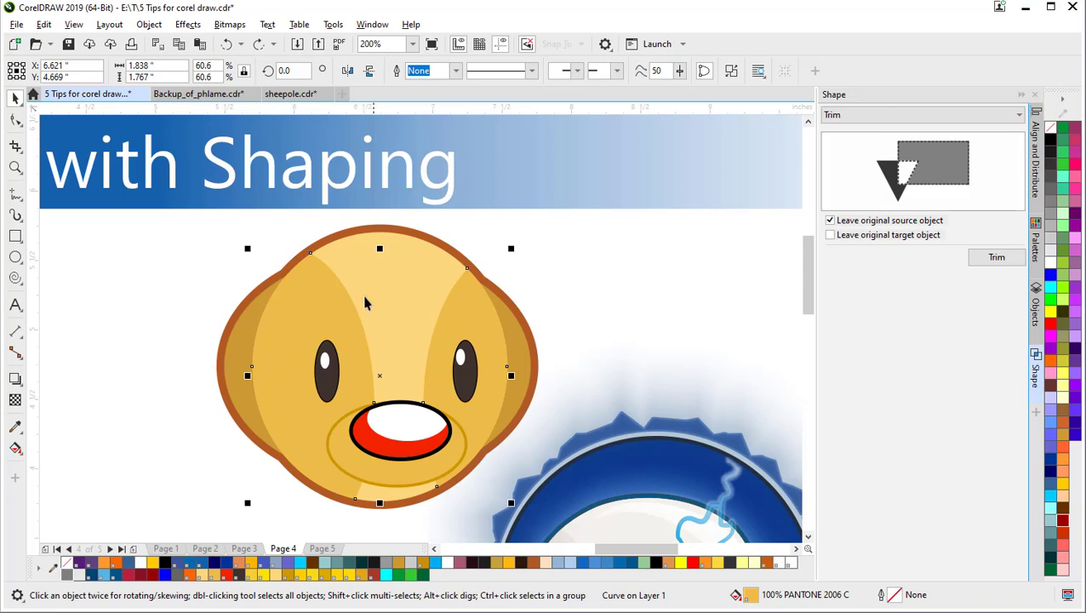
left_click_drag(298, 298, 586, 157)
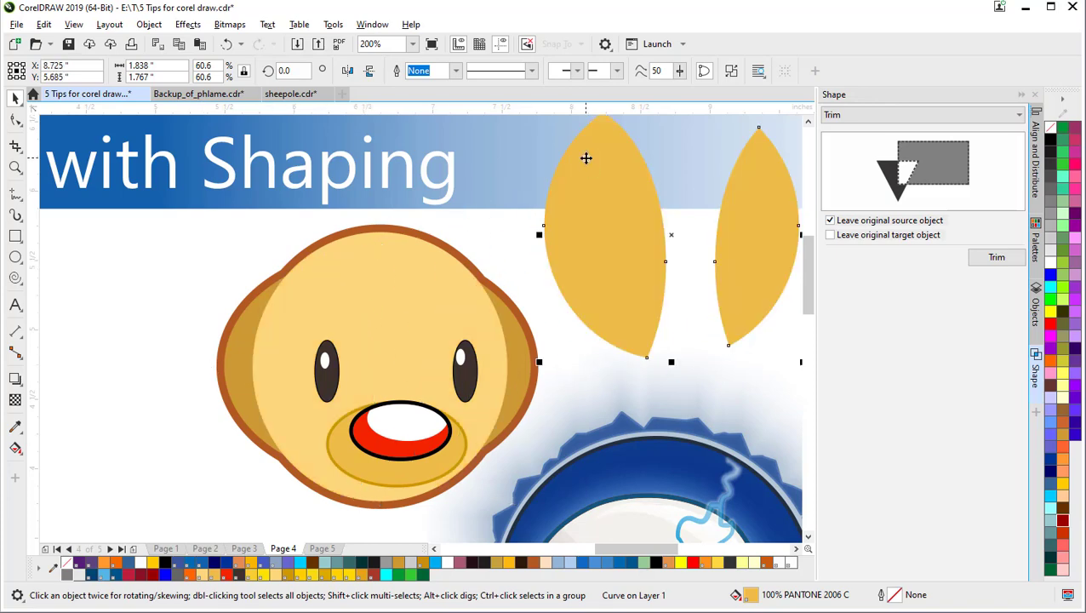
key("ctrl+z")
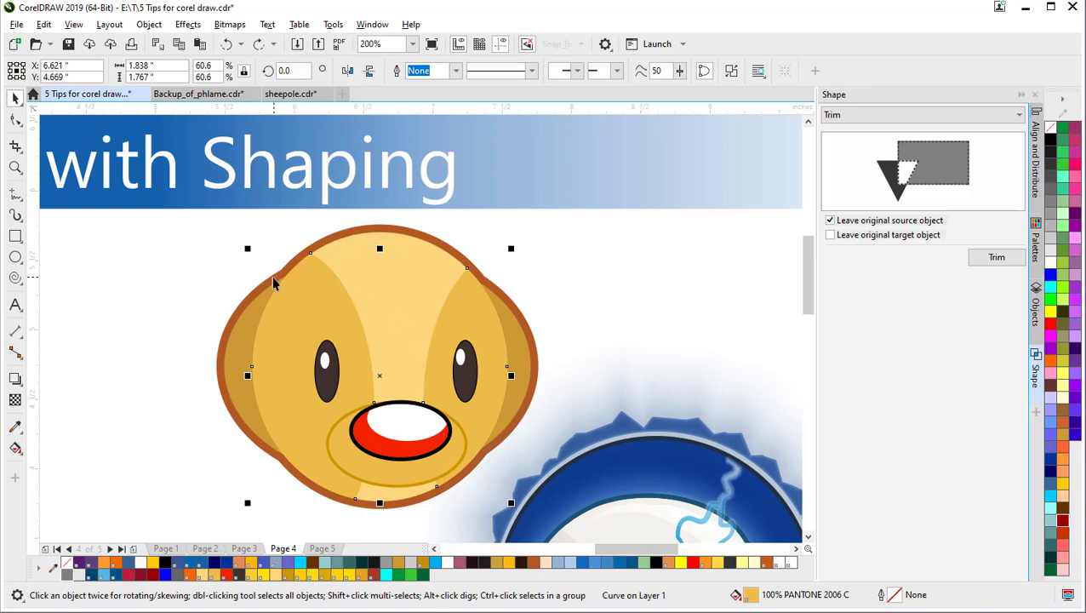
left_click(239, 342)
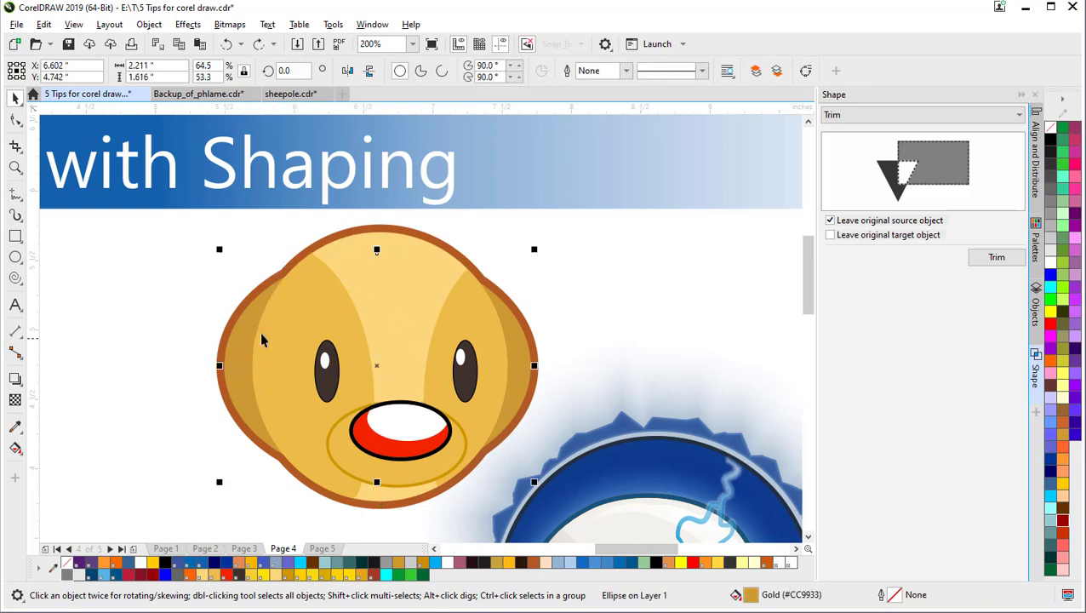
left_click(125, 318)
left_click(239, 349)
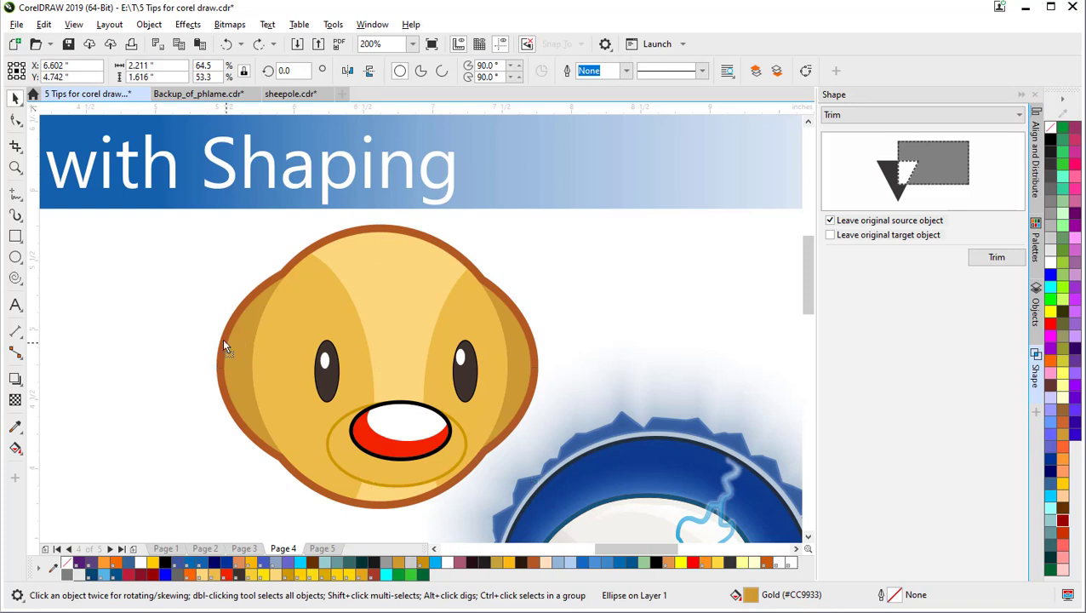
left_click_drag(223, 341, 86, 147)
key("ctrl+z")
left_click(404, 272)
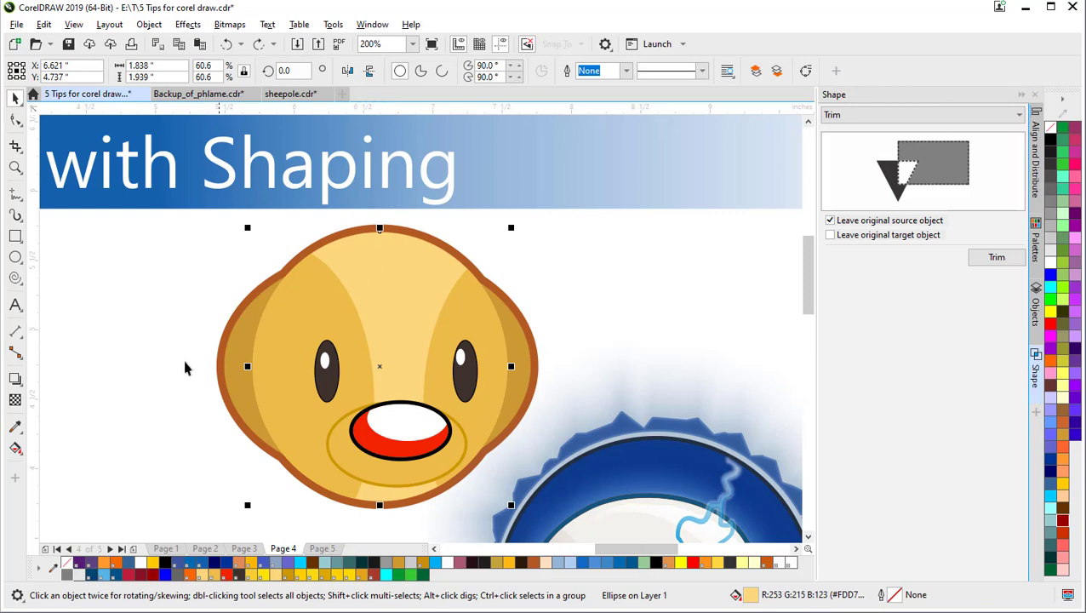
left_click_drag(397, 274, 656, 191)
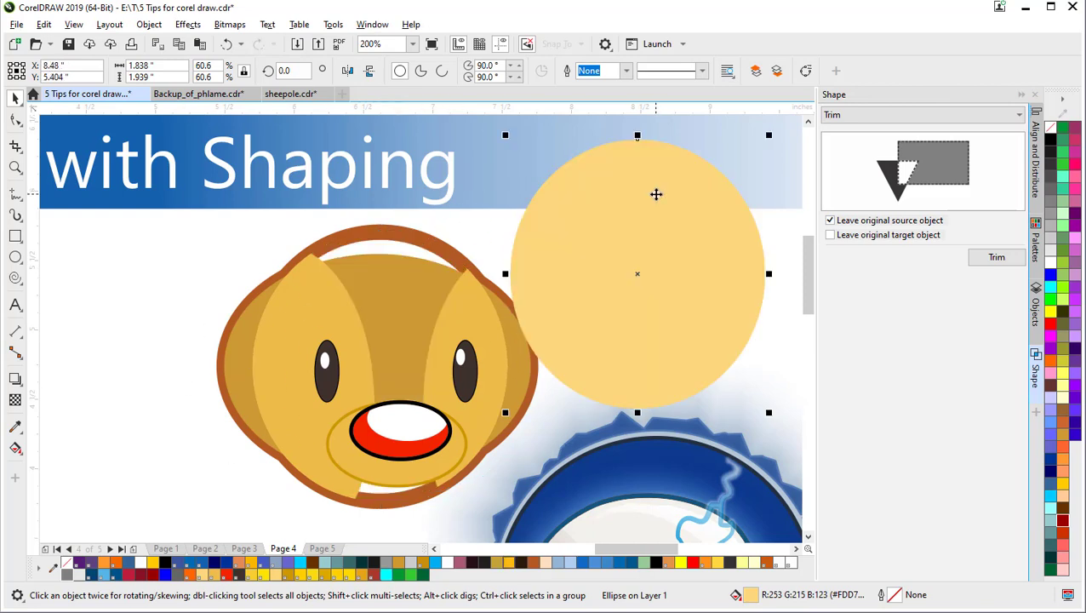
key("ctrl+z")
left_click(243, 346, "shift")
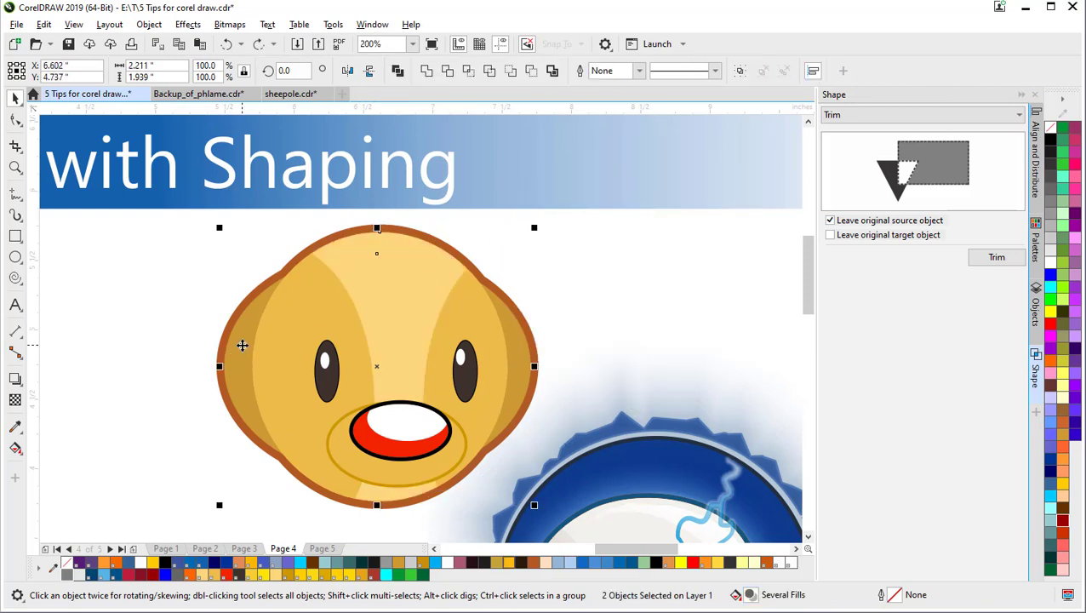
left_click(448, 74)
left_click(557, 286)
left_click_drag(585, 305, 587, 305)
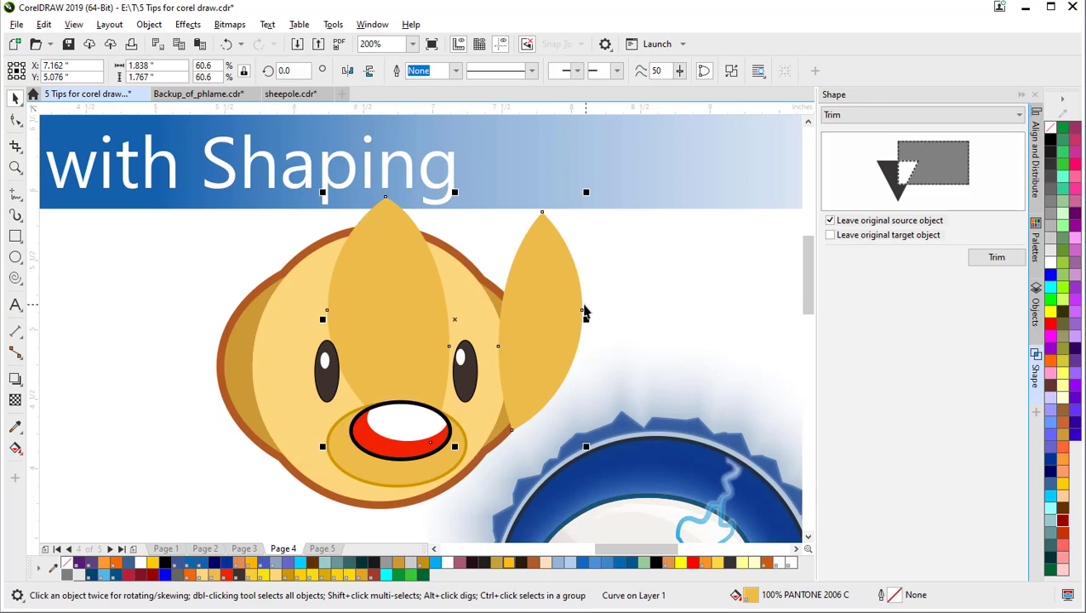
key("ctrl+z")
left_click(228, 358)
left_click_drag(234, 359, 147, 257)
key("ctrl+z")
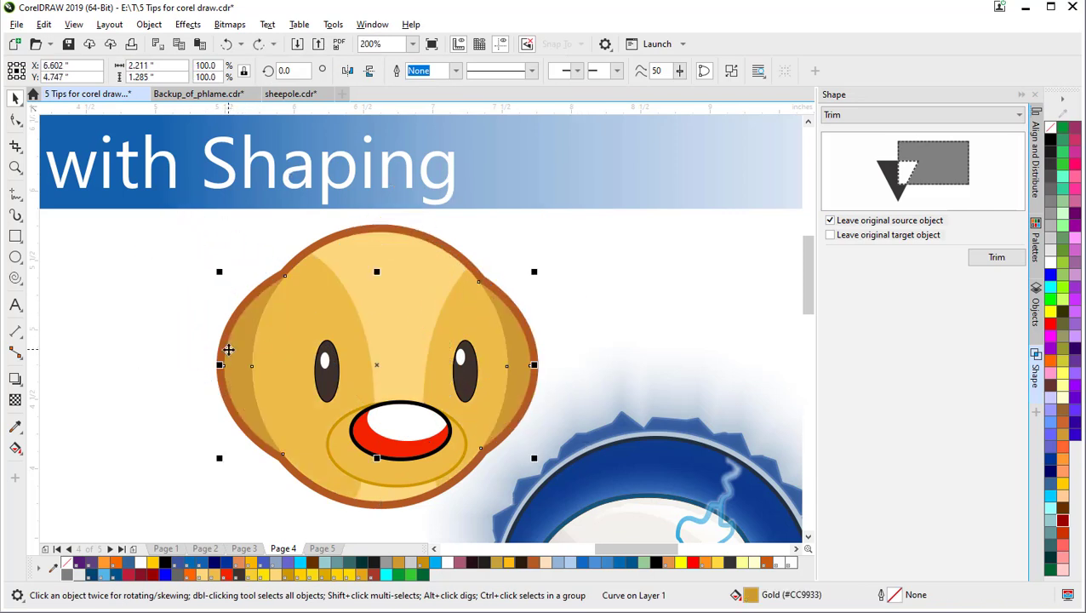
left_click(407, 305)
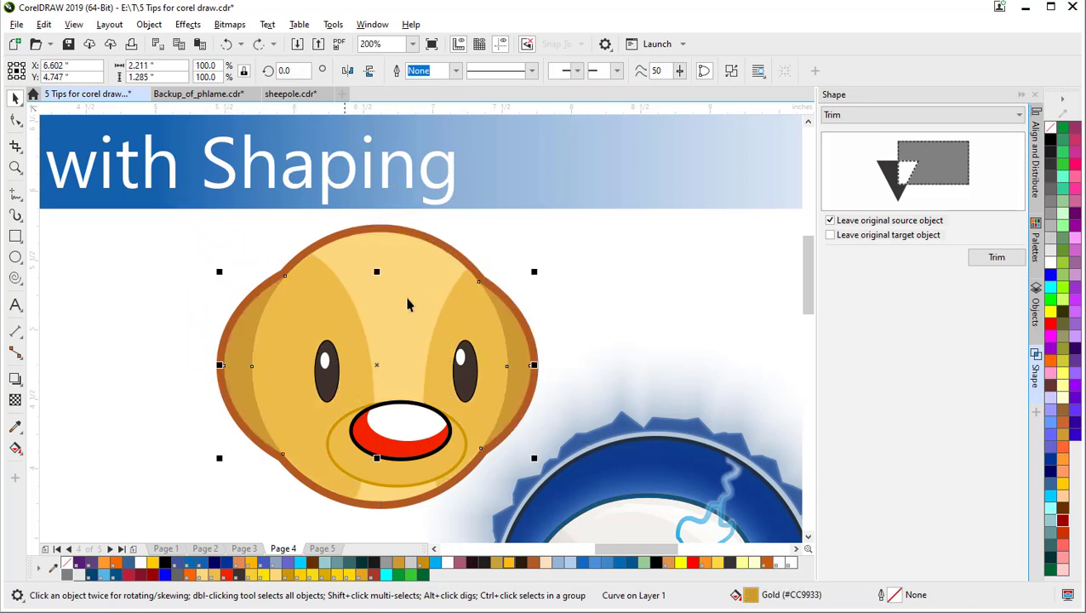
left_click(461, 264)
left_click(570, 298)
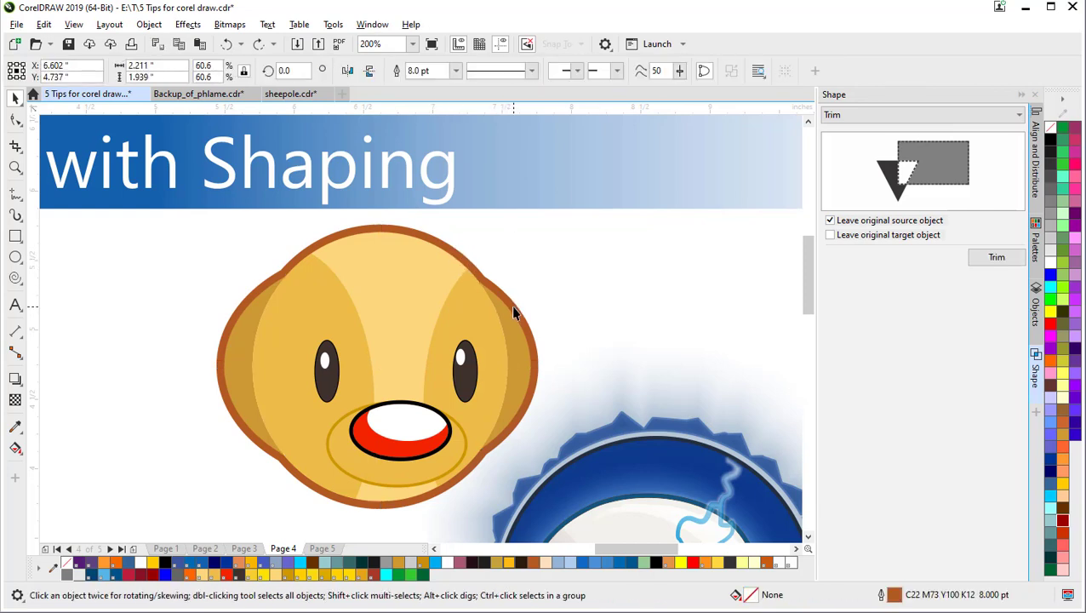
left_click_drag(515, 310, 667, 222)
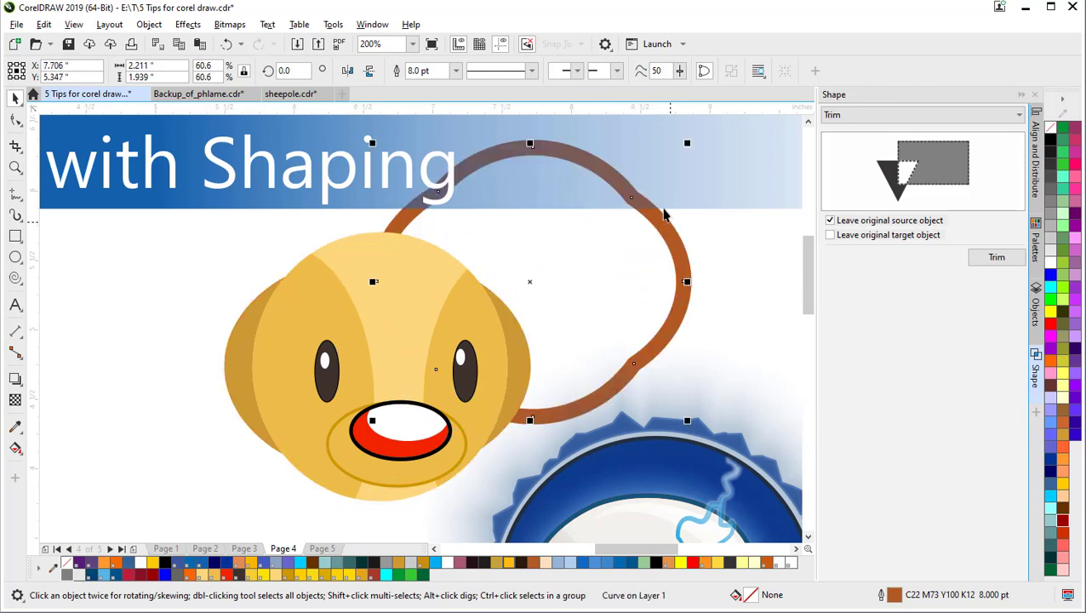
key("ctrl+z")
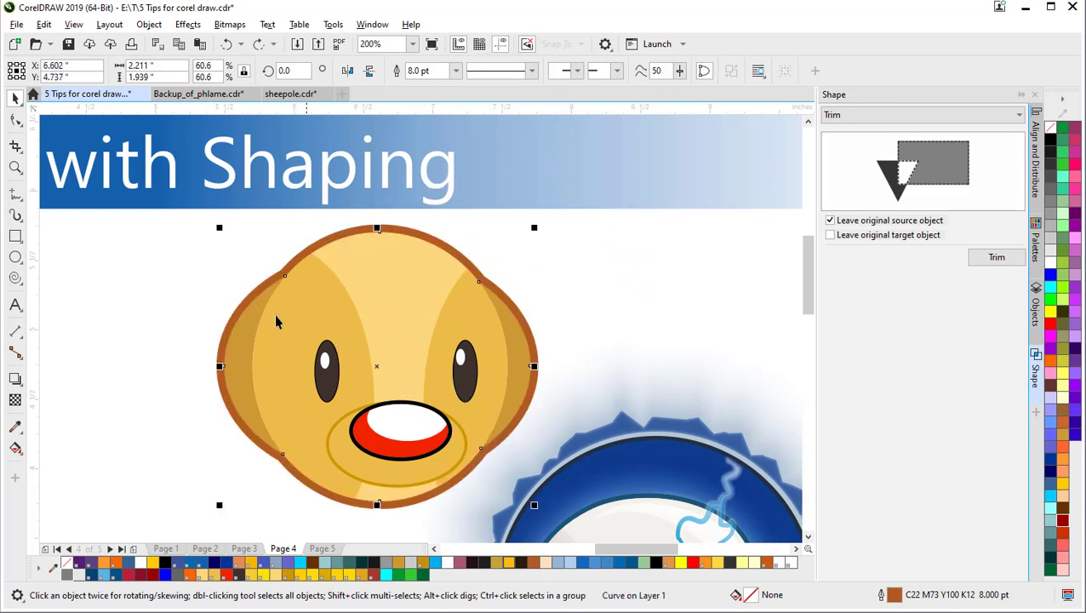
left_click(332, 322)
left_click(406, 268, "shift")
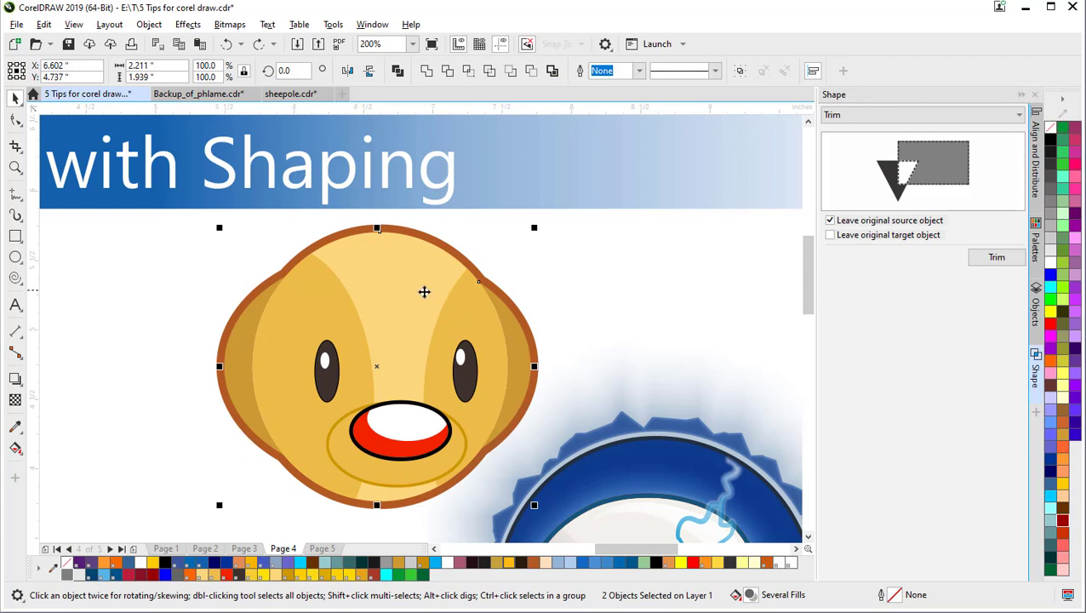
Step: Drag copies of both face ellipses beside the duck
left_click(157, 290)
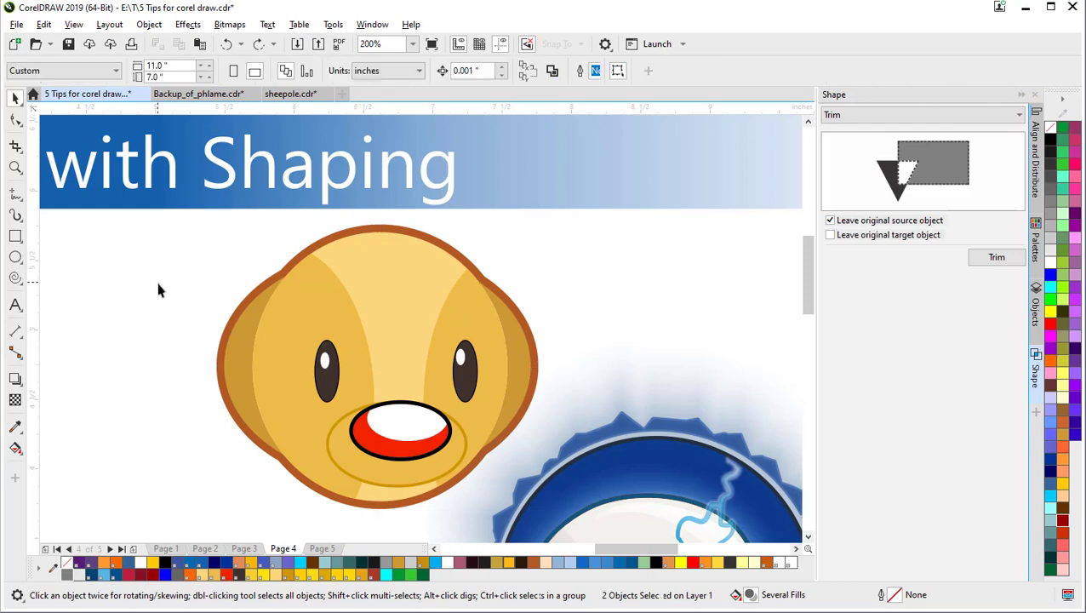
left_click(398, 272)
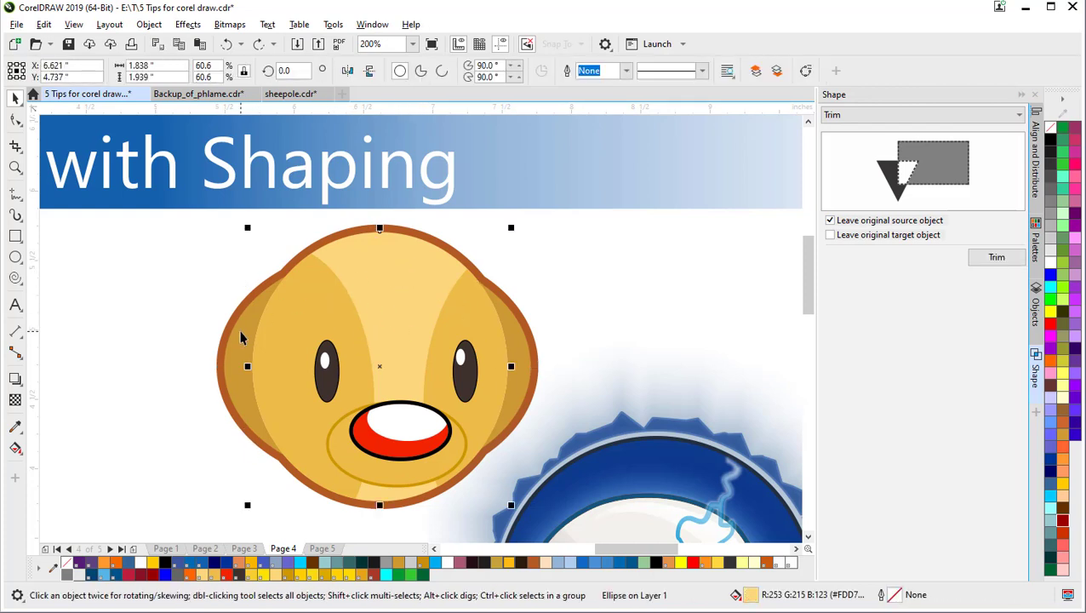
left_click(241, 337, "shift")
left_click_drag(383, 246, 680, 205)
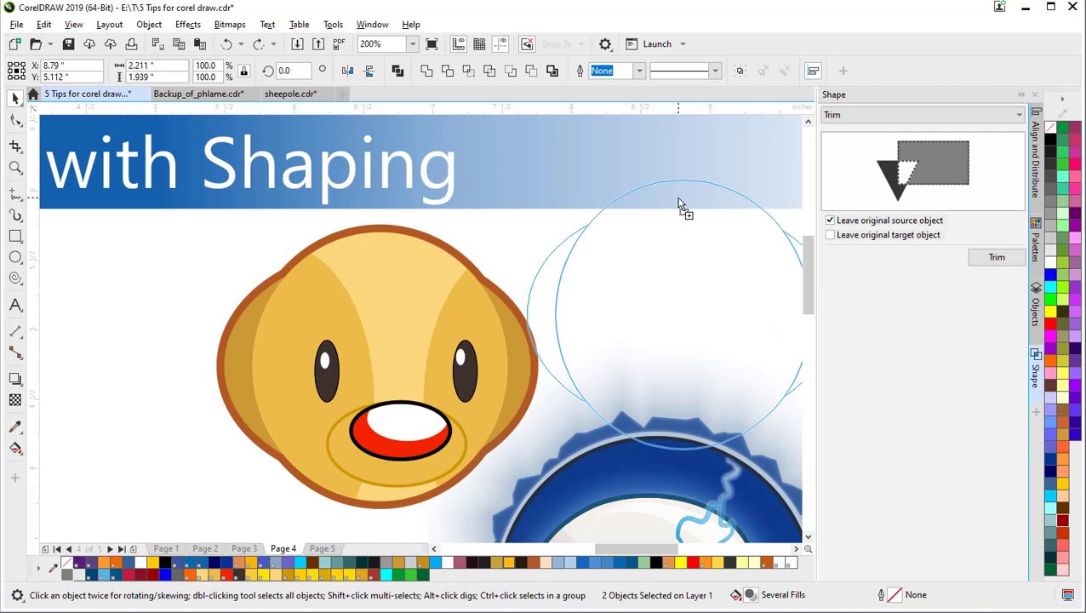
left_click_drag(678, 199, 431, 272)
Step: Create a boundary outline around both ellipses and move it to the right
scroll(679, 197, "down", 1)
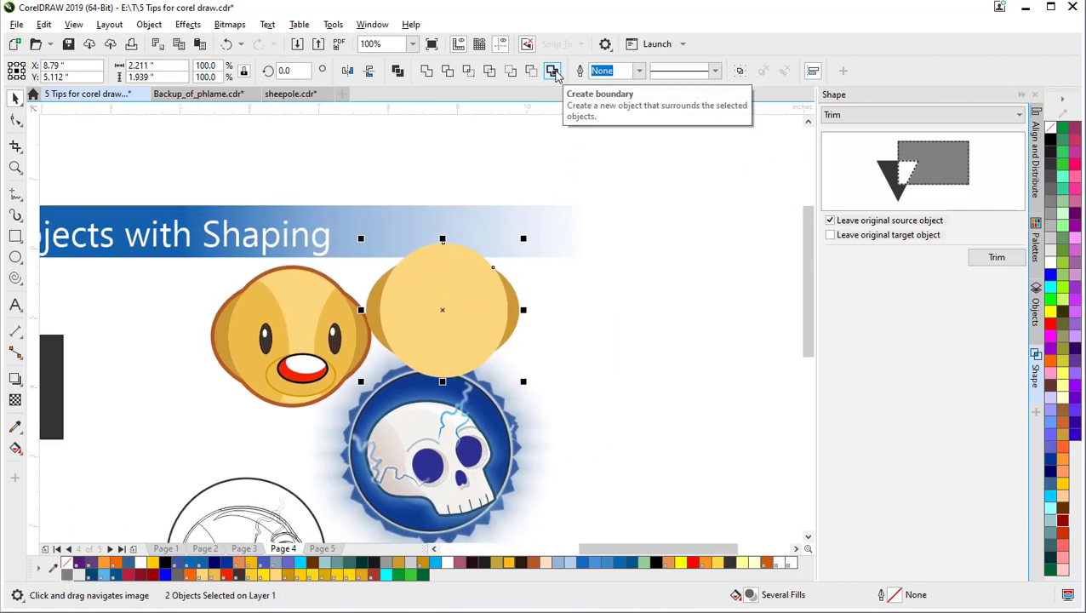
left_click(553, 71)
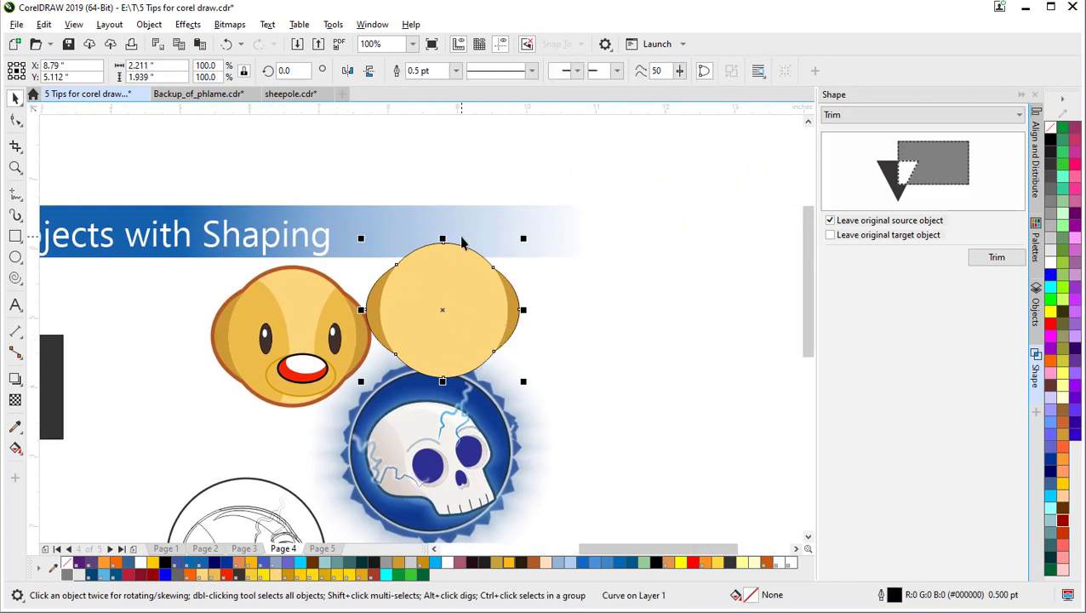
left_click(675, 270)
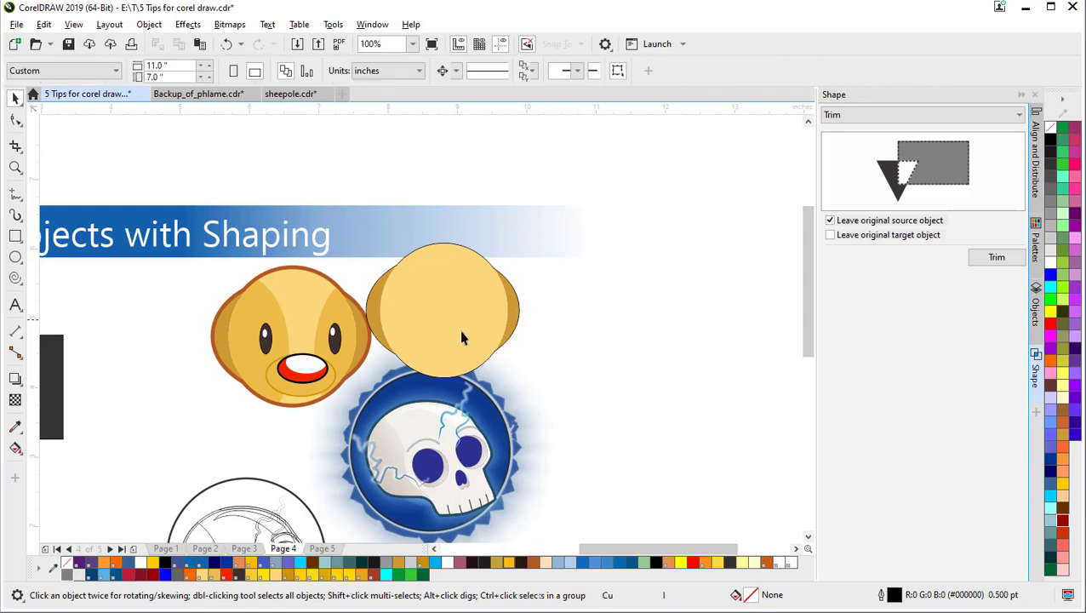
left_click(373, 317)
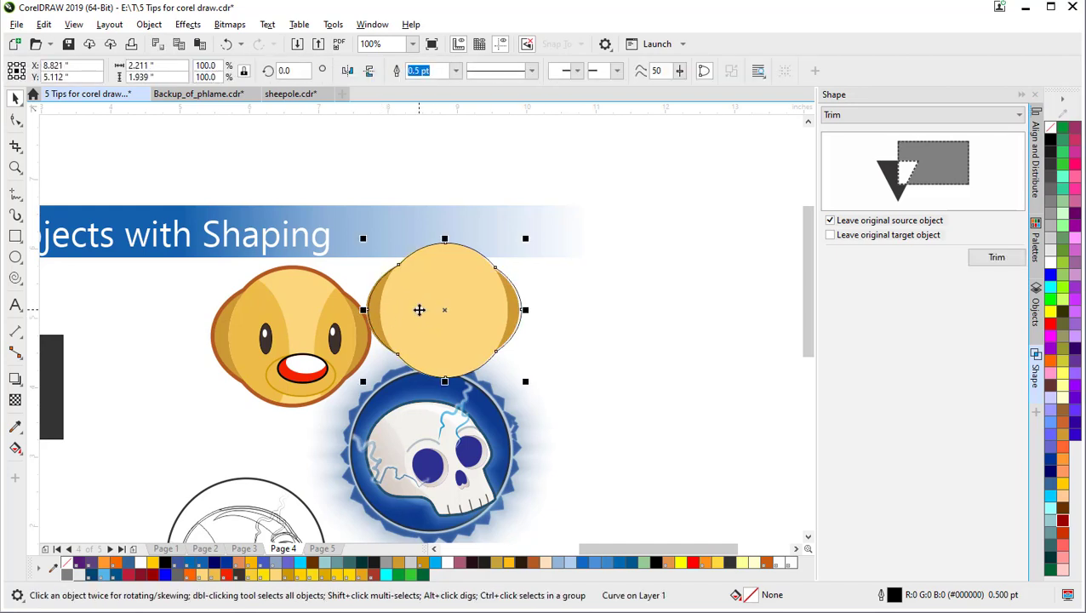
left_click_drag(418, 310, 667, 237)
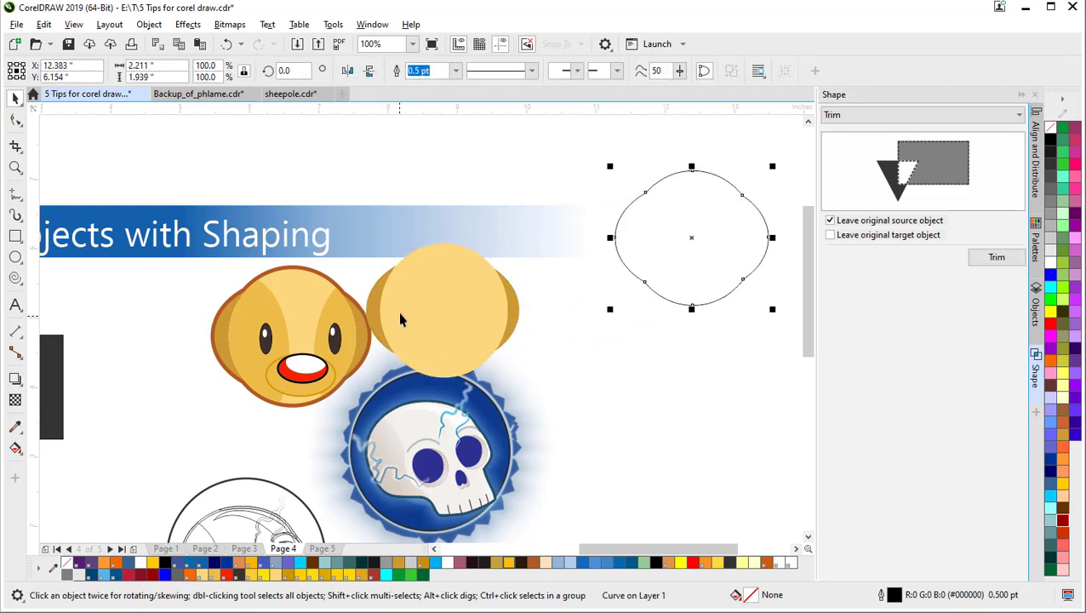
Step: Delete the copied ellipses and move the outline back to their place
left_click(455, 302)
left_click(511, 300, "shift")
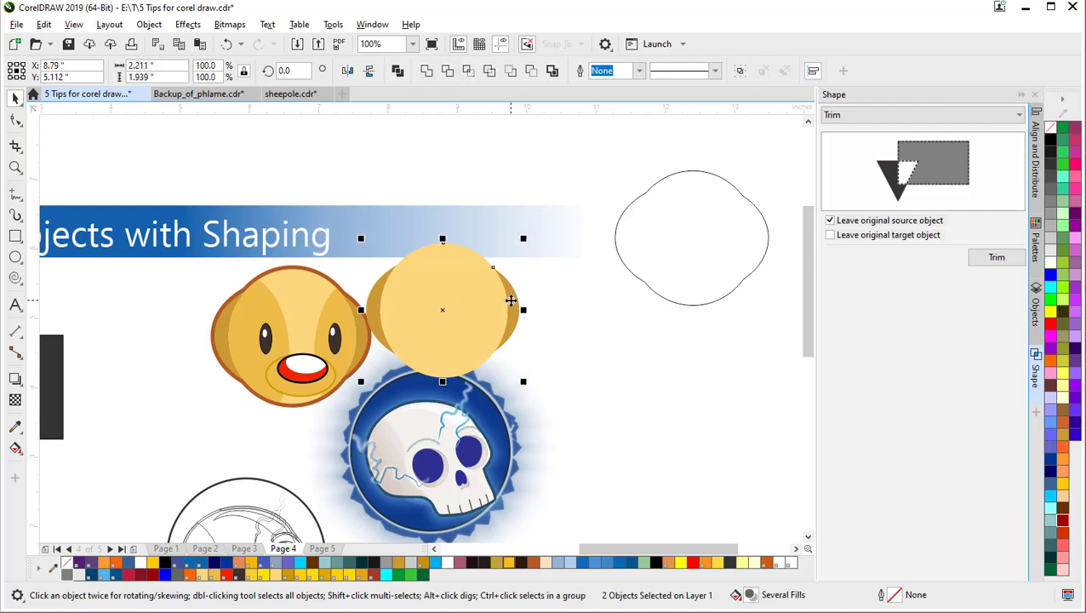
key("Delete")
left_click_drag(731, 198, 608, 246)
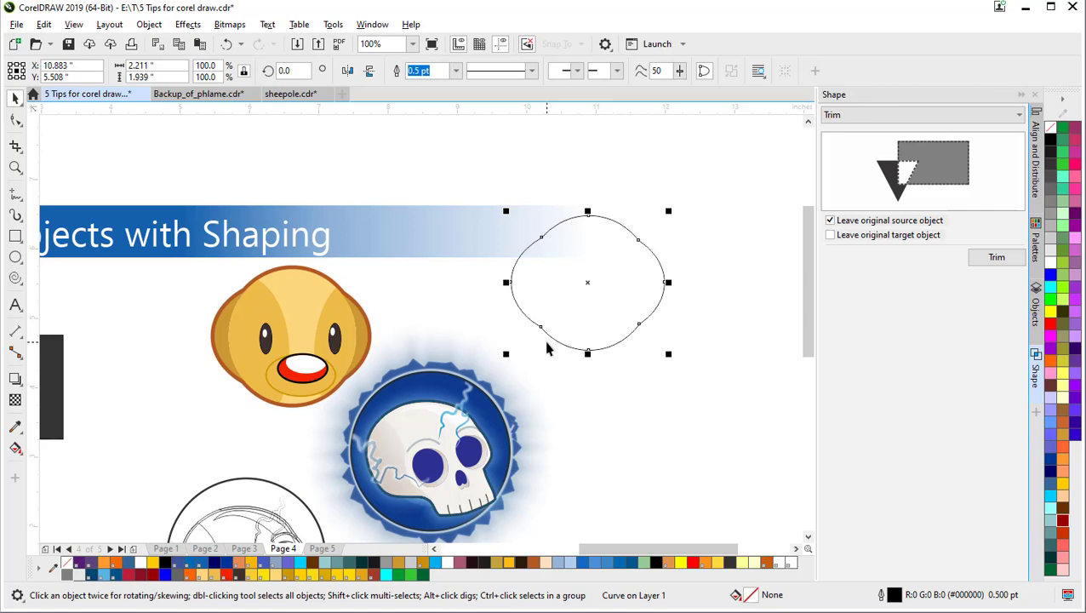
Step: Undo to recover the gold shapes, move the empty curve aside, and drag both gold shapes right
key("ctrl+z")
key("ctrl+z")
key("ctrl+z")
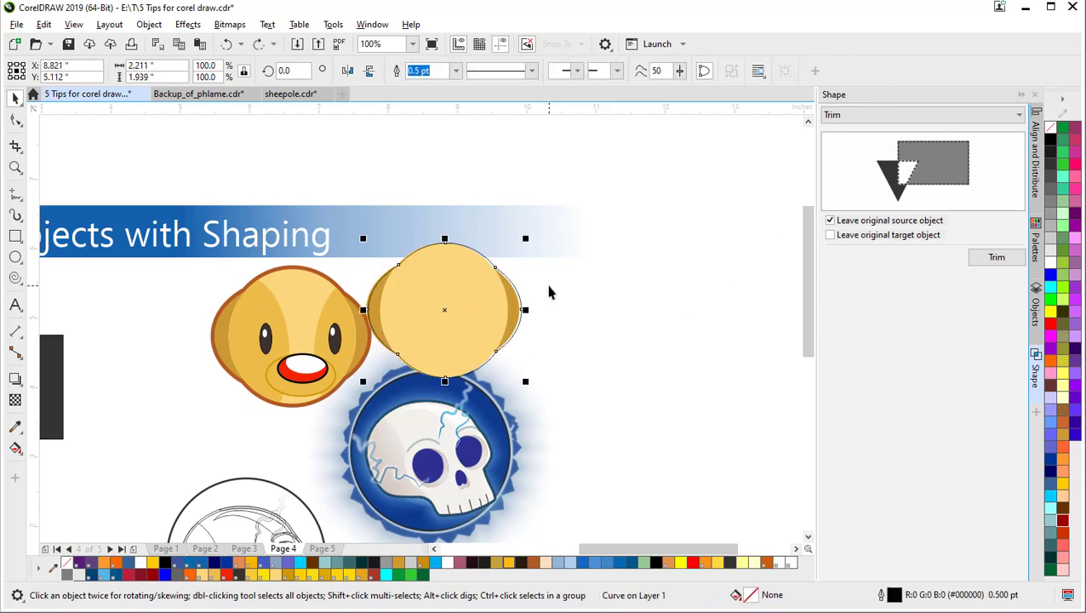
left_click(531, 276)
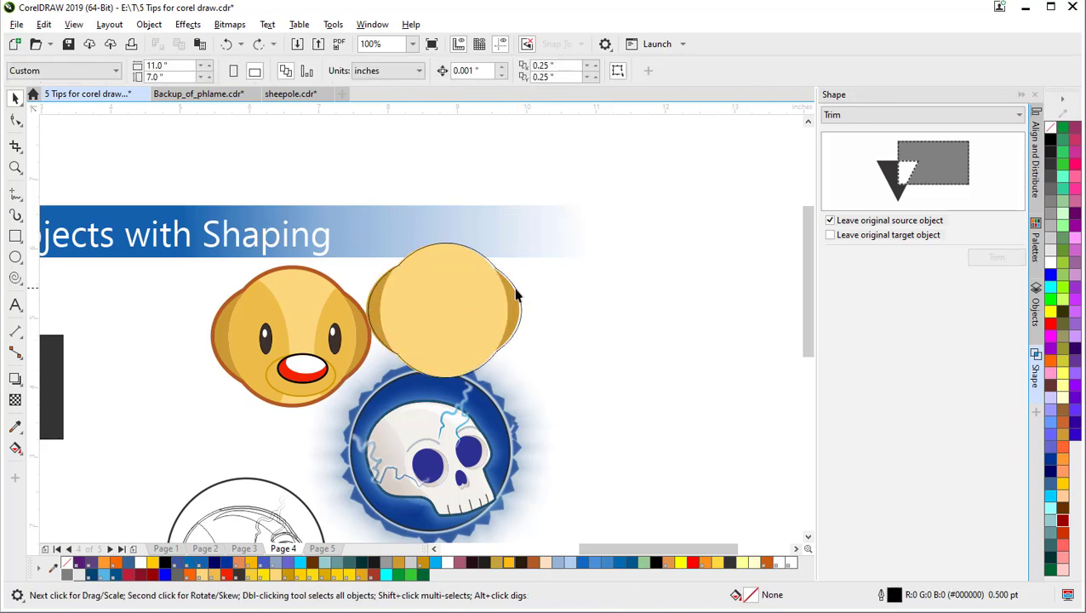
left_click_drag(516, 297, 728, 298)
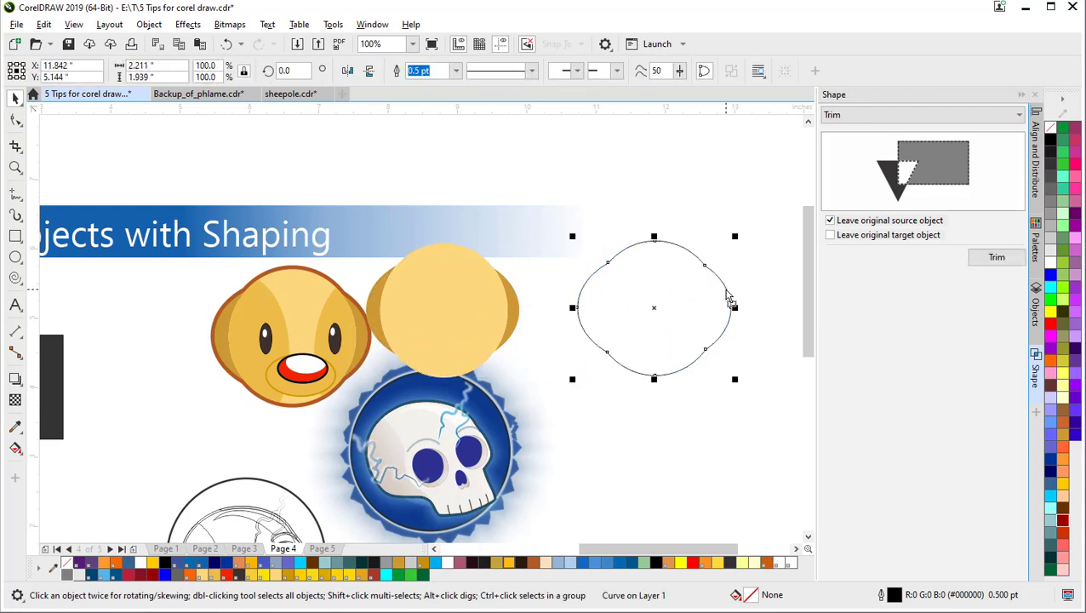
left_click(727, 298)
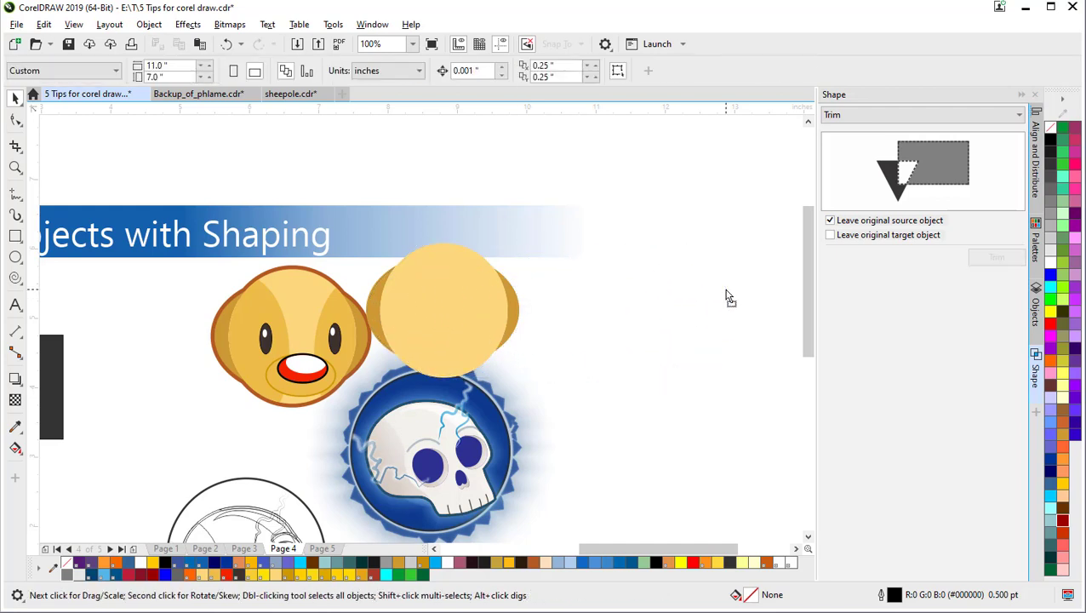
left_click(470, 306)
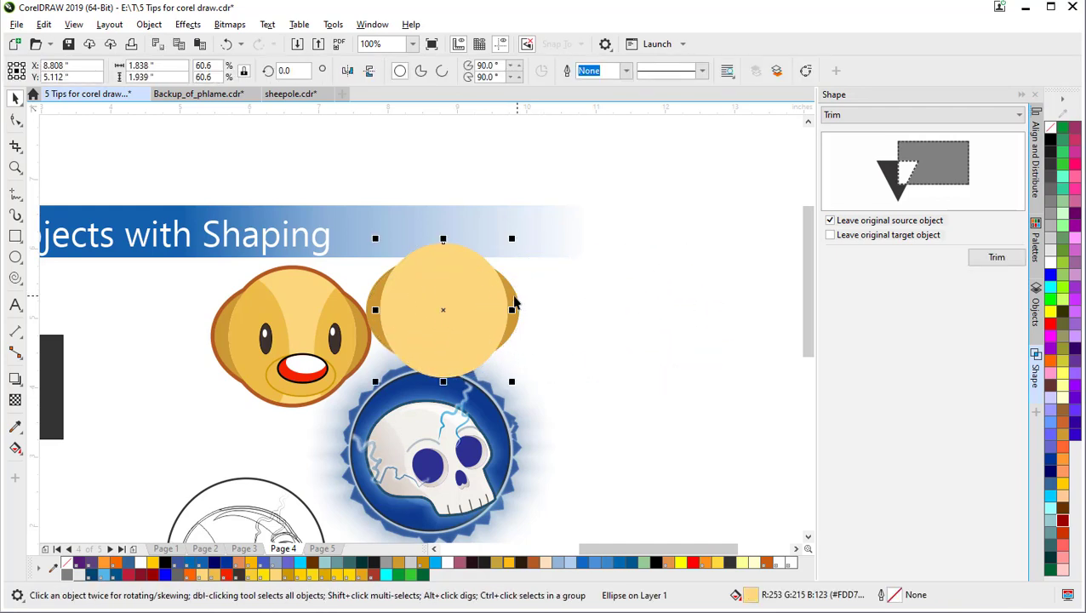
left_click(512, 298, "shift")
left_click_drag(495, 298, 653, 318)
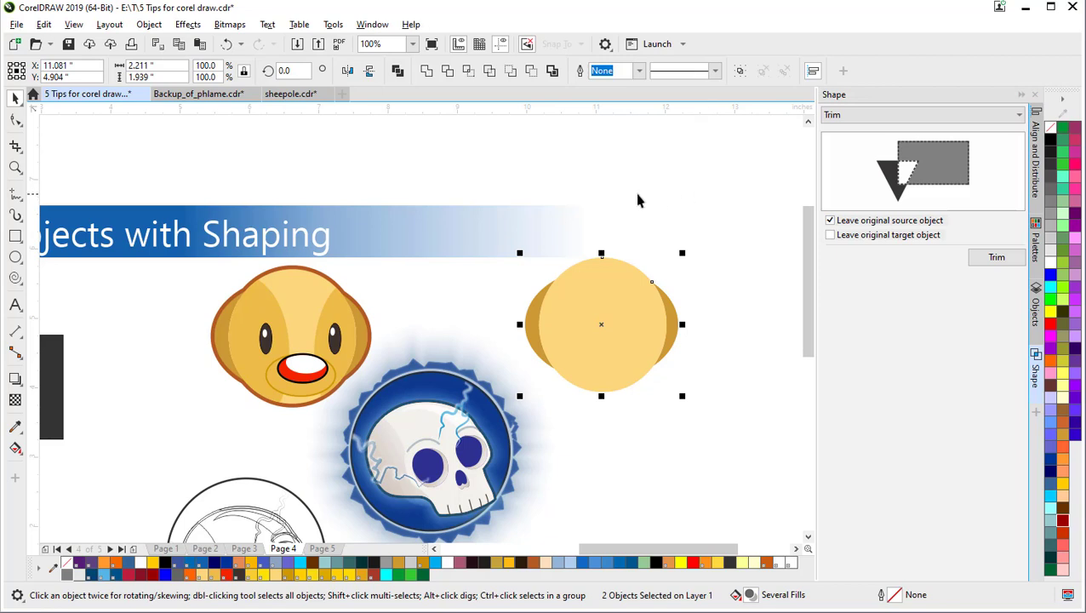
Step: Weld the two gold shapes into a single curve
left_click(427, 72)
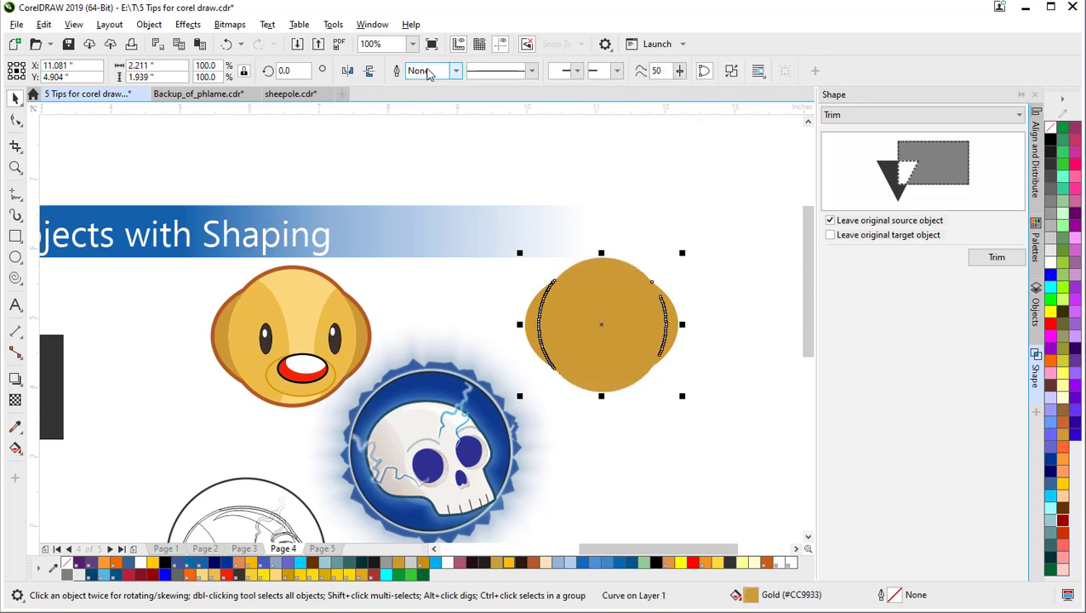
left_click(601, 319)
scroll(629, 316, "up", 2)
left_click_drag(627, 317, 523, 311)
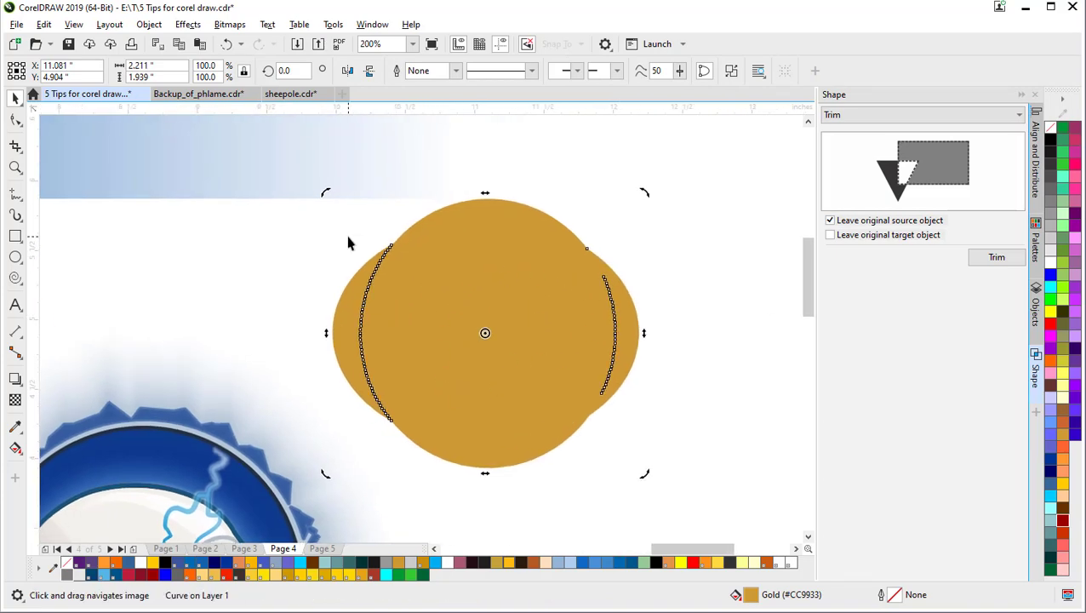
Step: Delete the nodes of the left crescent sliver with the Shape tool
key("F10")
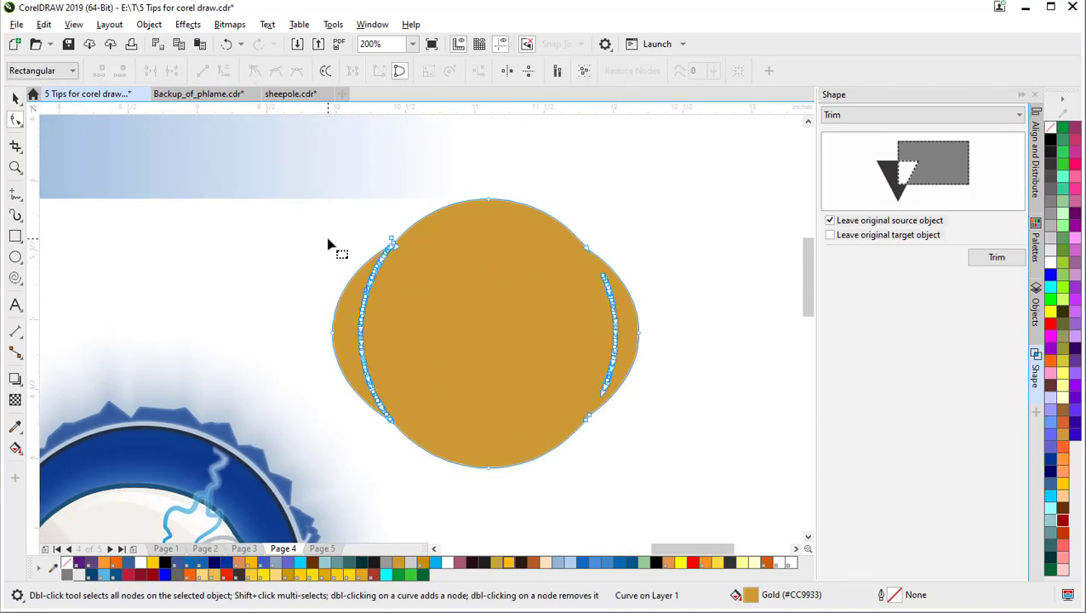
left_click_drag(346, 233, 367, 313)
left_click_drag(382, 390, 392, 417)
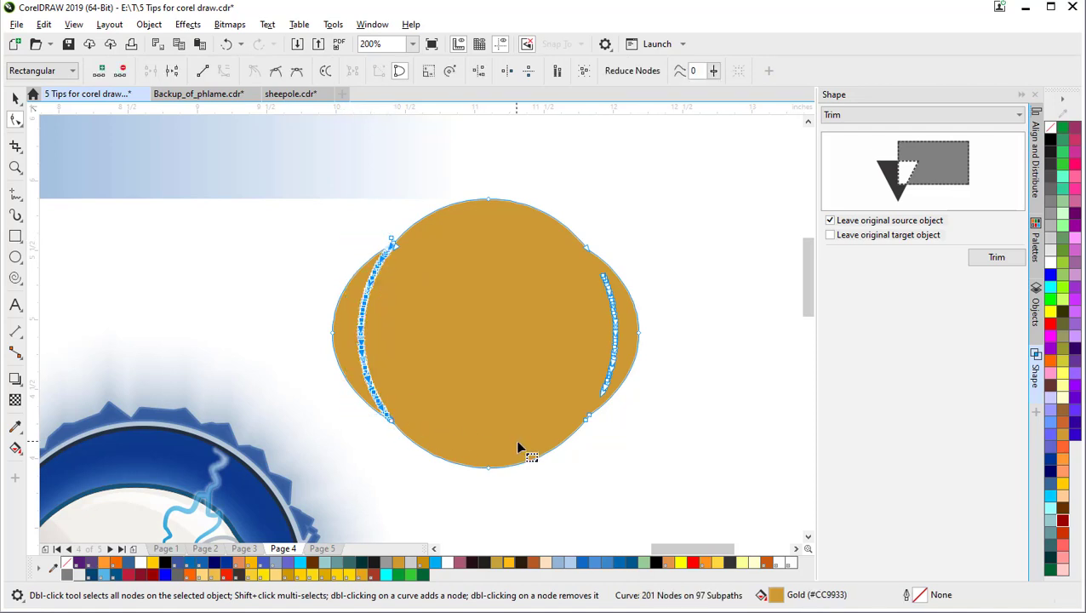
key("Delete")
Step: Remove the stray leftover subpaths along the left edge and at the lower-left node
scroll(401, 246, "up", 2)
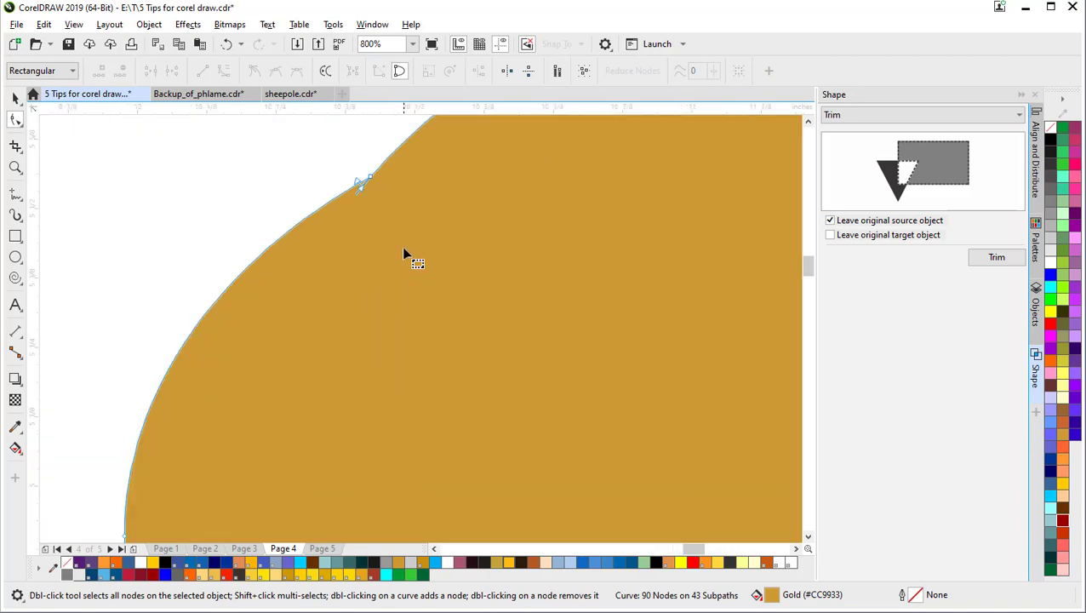
left_click_drag(406, 255, 439, 363)
left_click_drag(368, 273, 395, 309)
key("Delete")
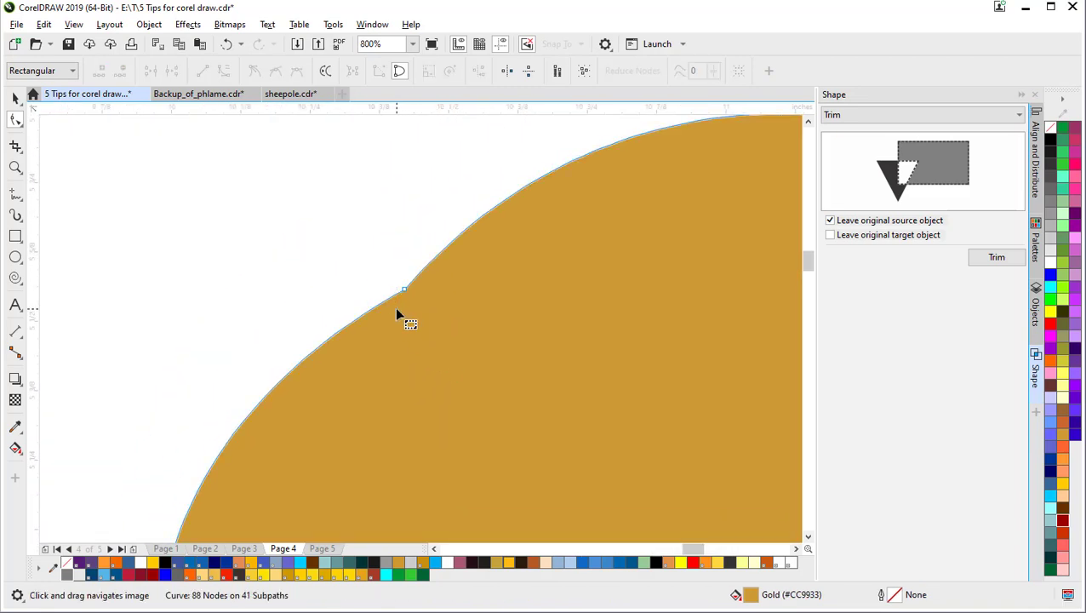
scroll(395, 306, "down", 4)
left_click_drag(353, 380, 386, 444)
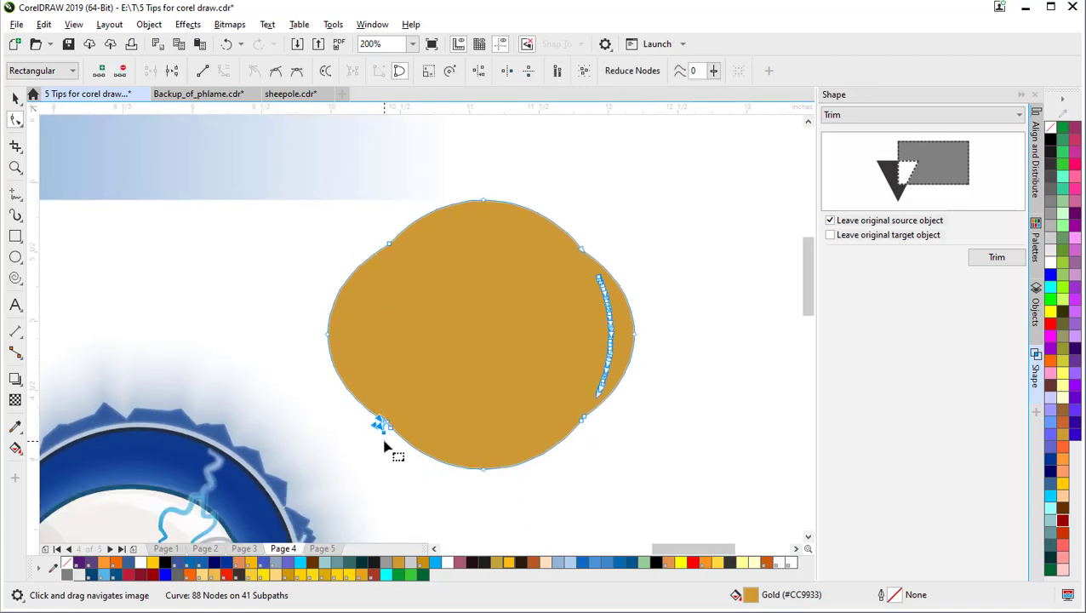
key("Delete")
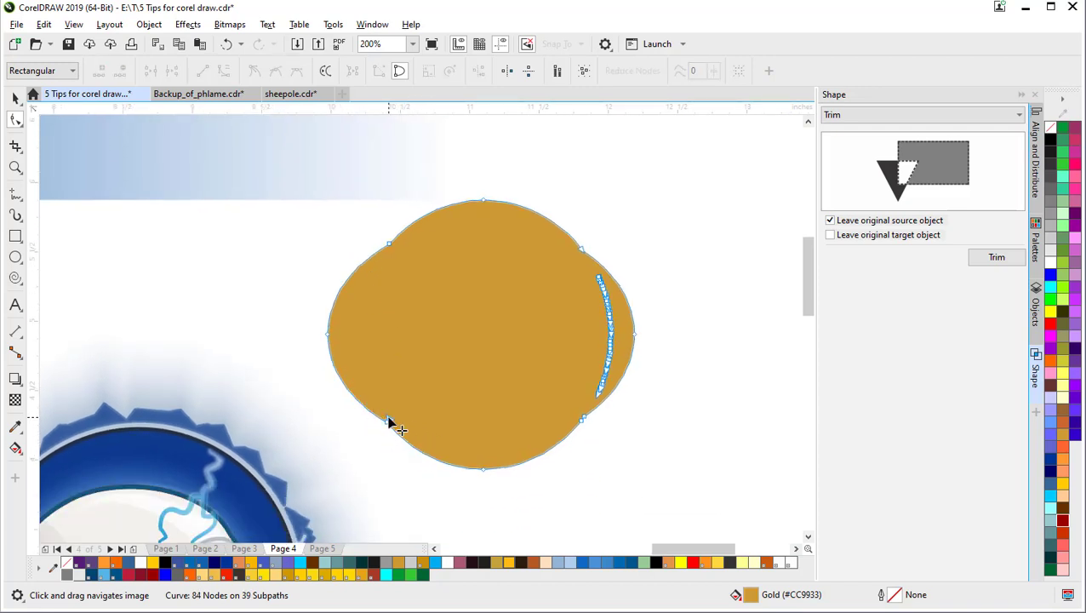
left_click(389, 421)
key("Delete")
Step: Delete the thin right-hand sliver and the extra lower-right node
left_click_drag(570, 269, 623, 410)
key("Delete")
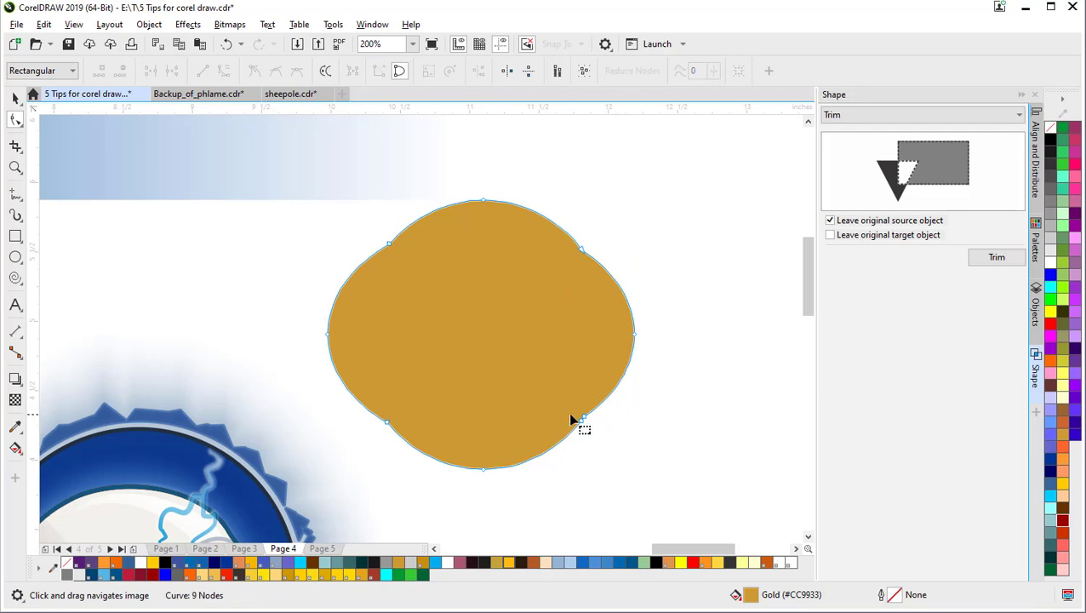
left_click(584, 419)
key("Delete")
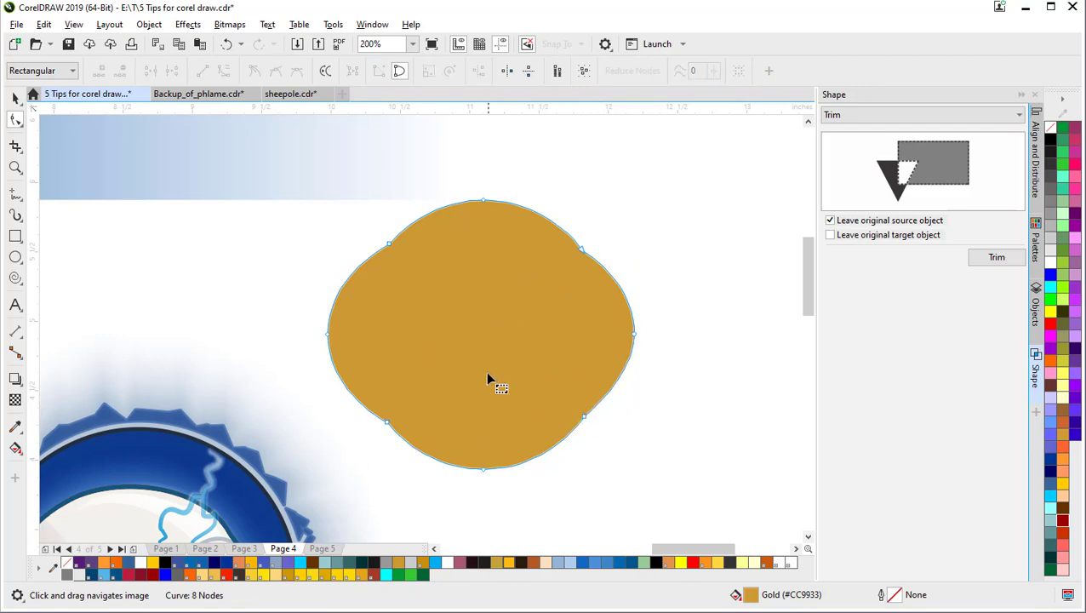
left_click(483, 475)
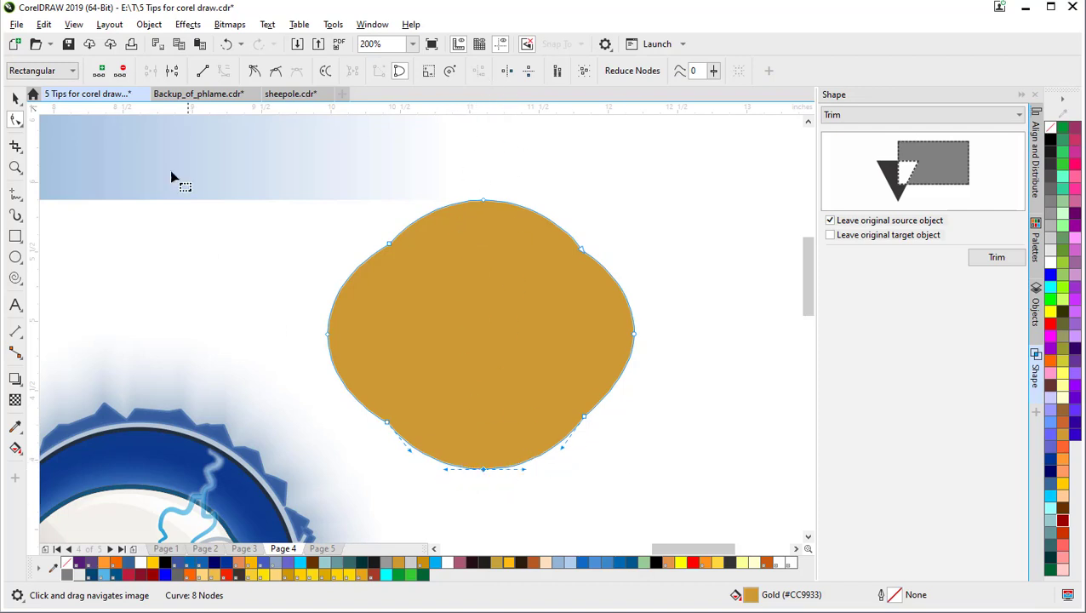
left_click(15, 97)
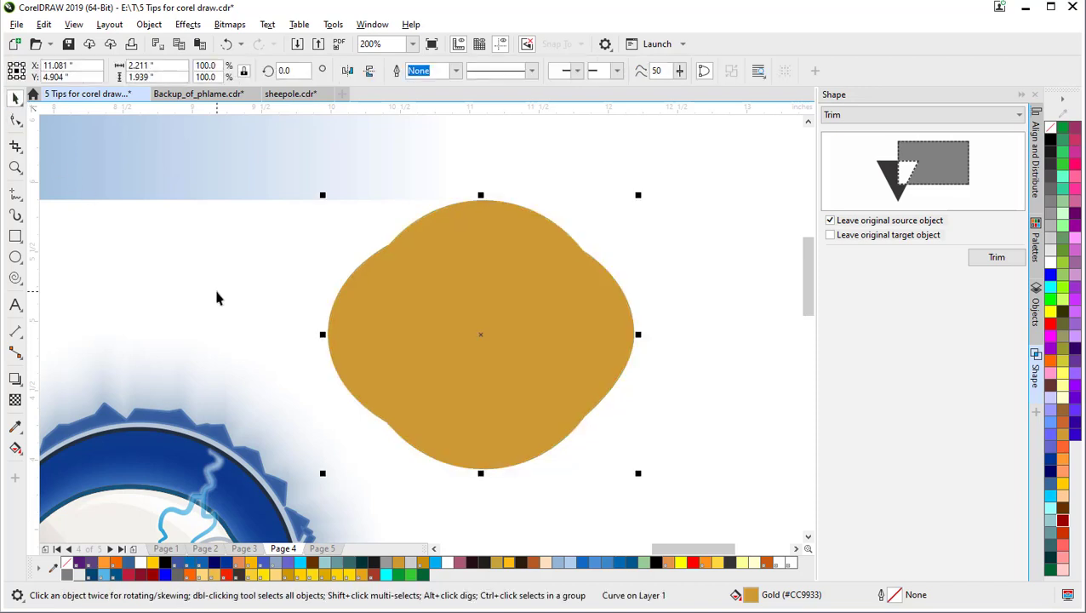
Step: Give the gold shape a black outline from the palette
left_click(146, 25)
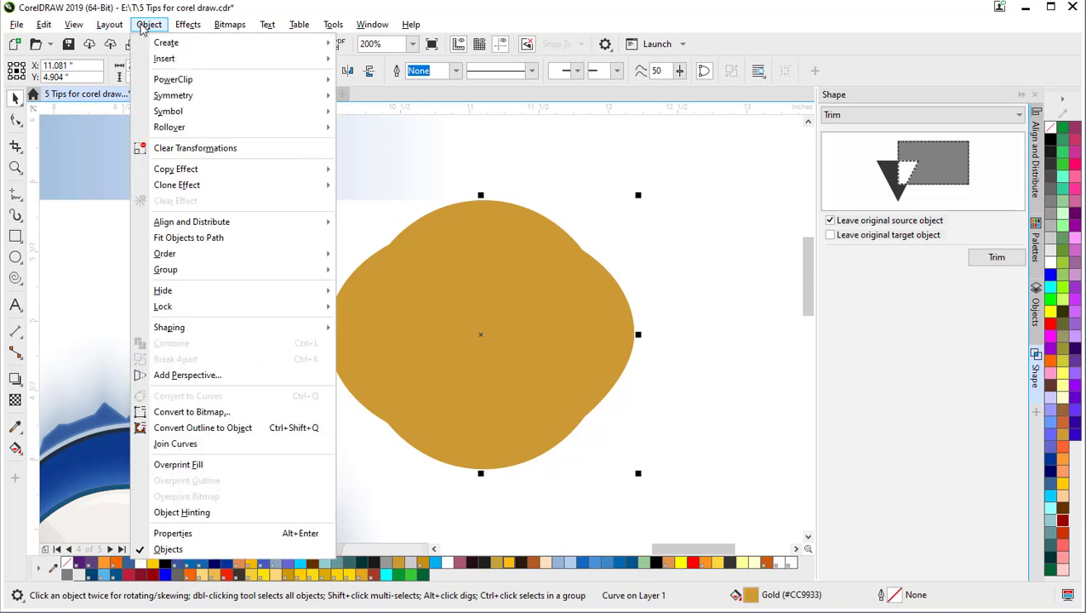
left_click(144, 25)
left_click(529, 295)
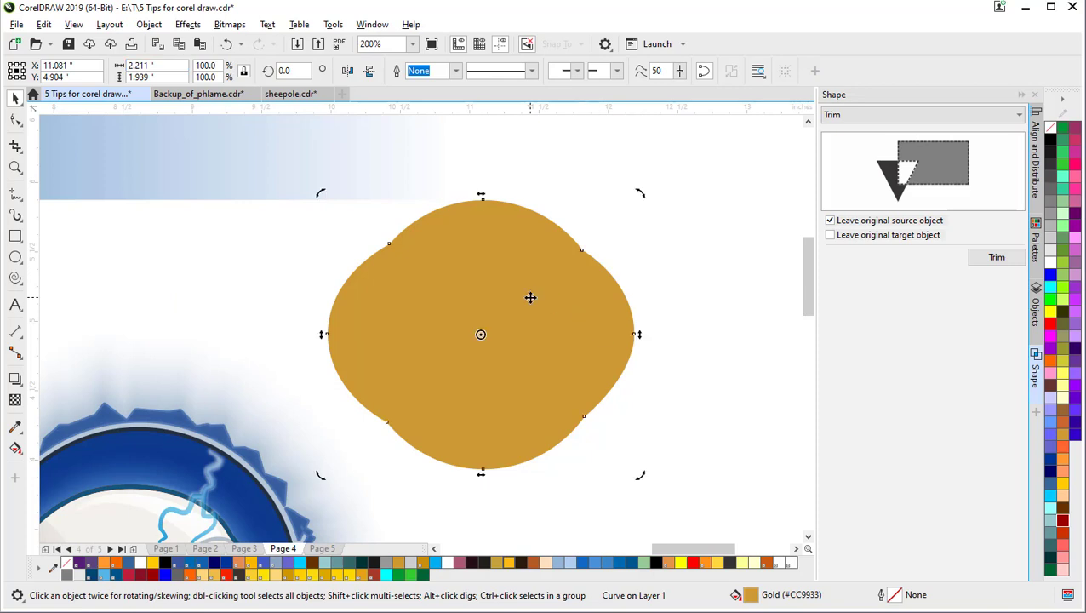
right_click(165, 564)
Step: Set the outline to 3.0 pt with rounded corners and rounded line caps
left_click(479, 304)
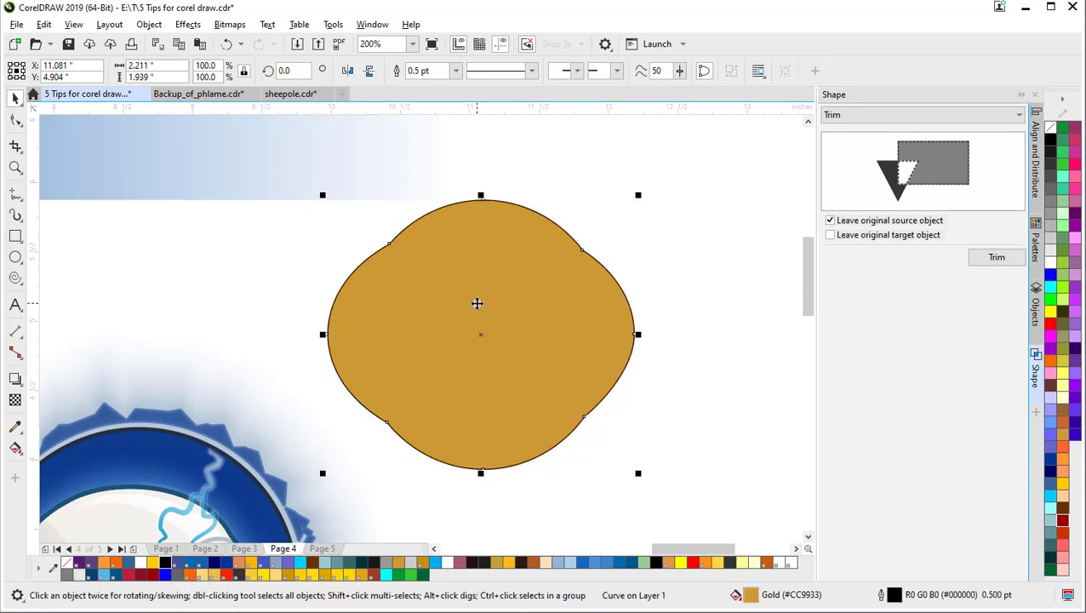
key("F12")
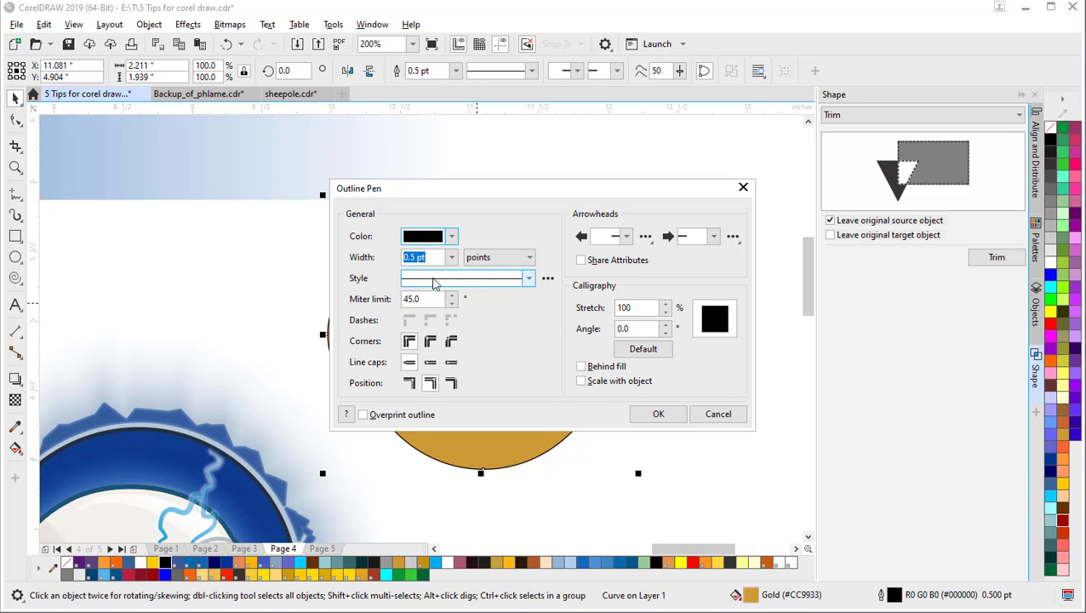
left_click(451, 257)
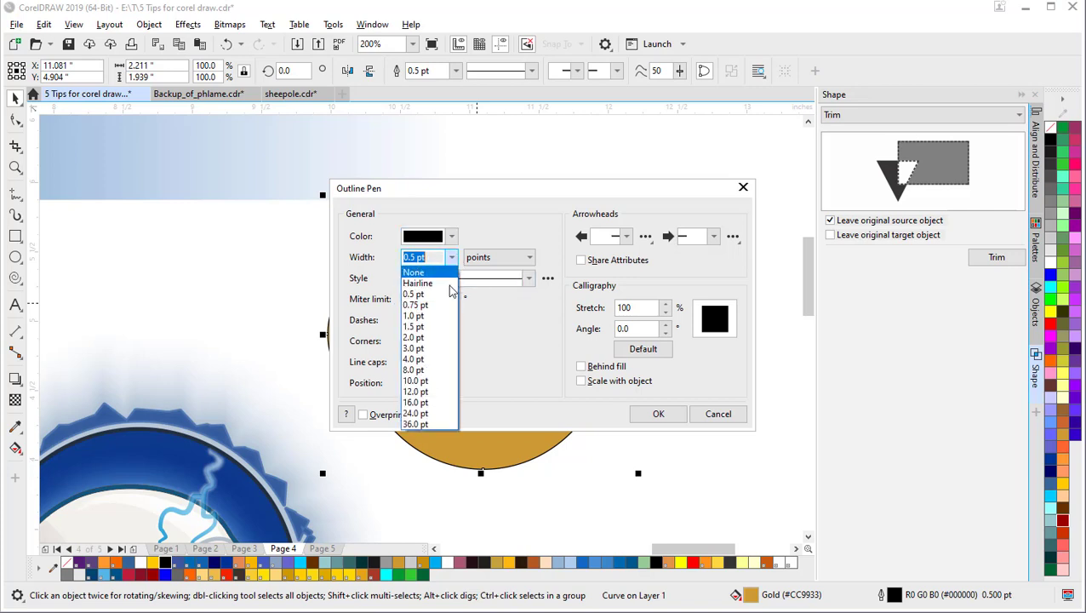
left_click(442, 348)
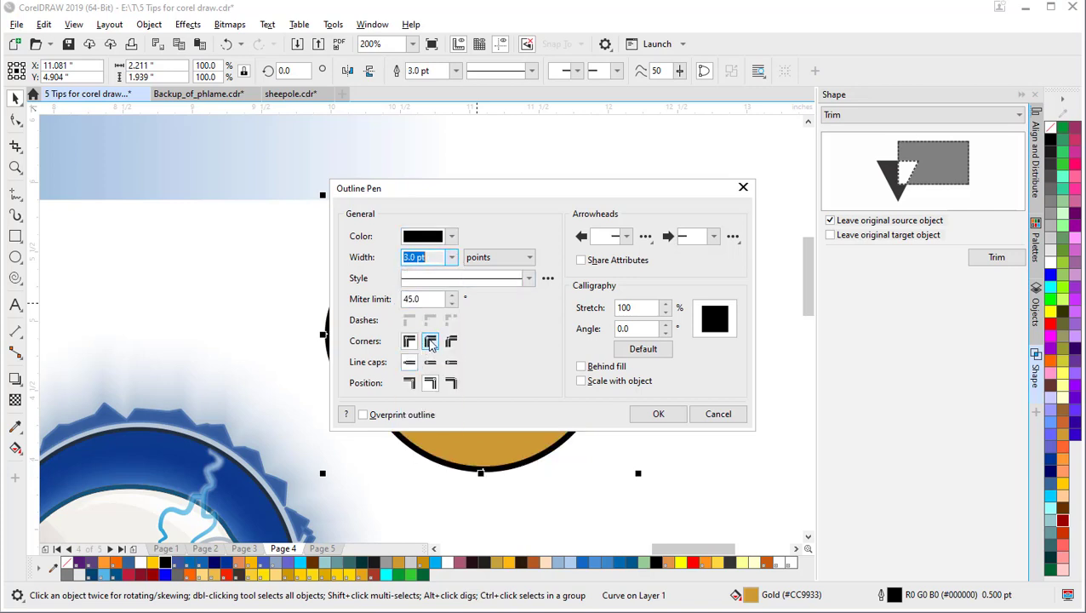
left_click(429, 341)
left_click(430, 362)
left_click(408, 385)
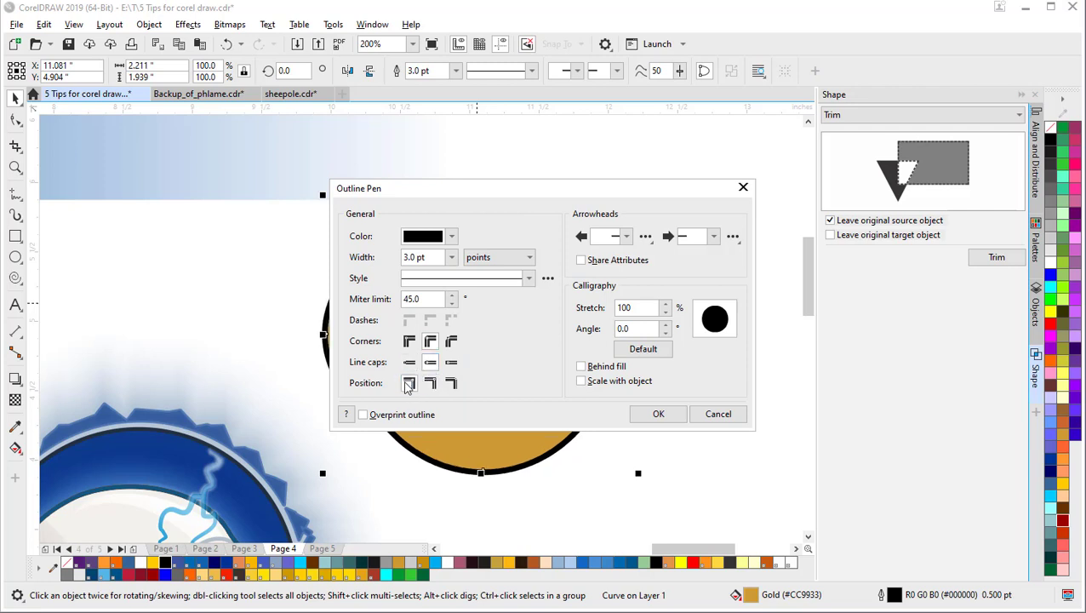
left_click(656, 414)
left_click(519, 328)
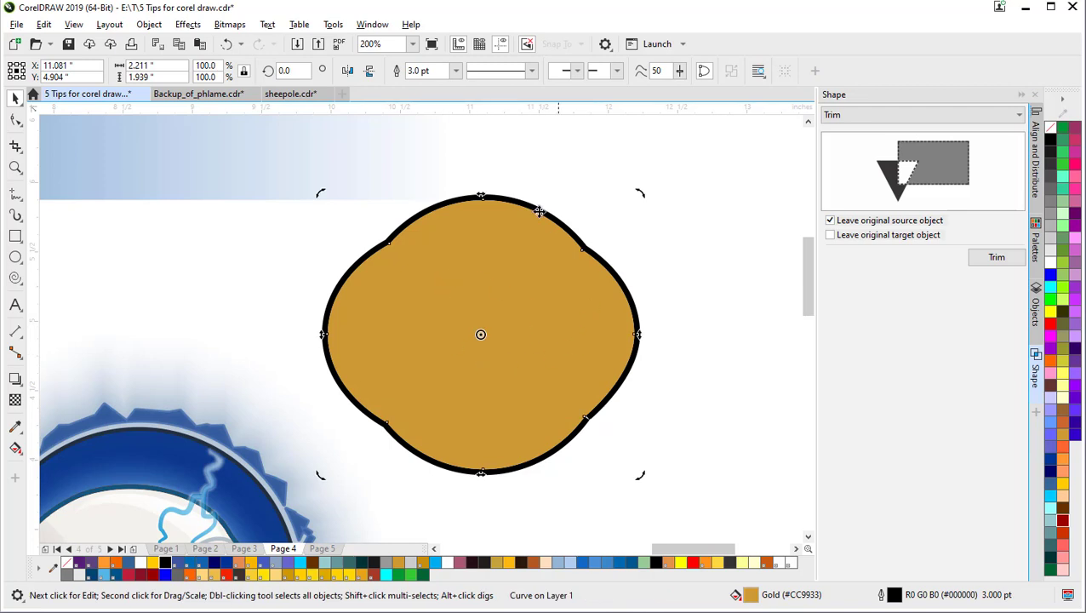
left_click(147, 26)
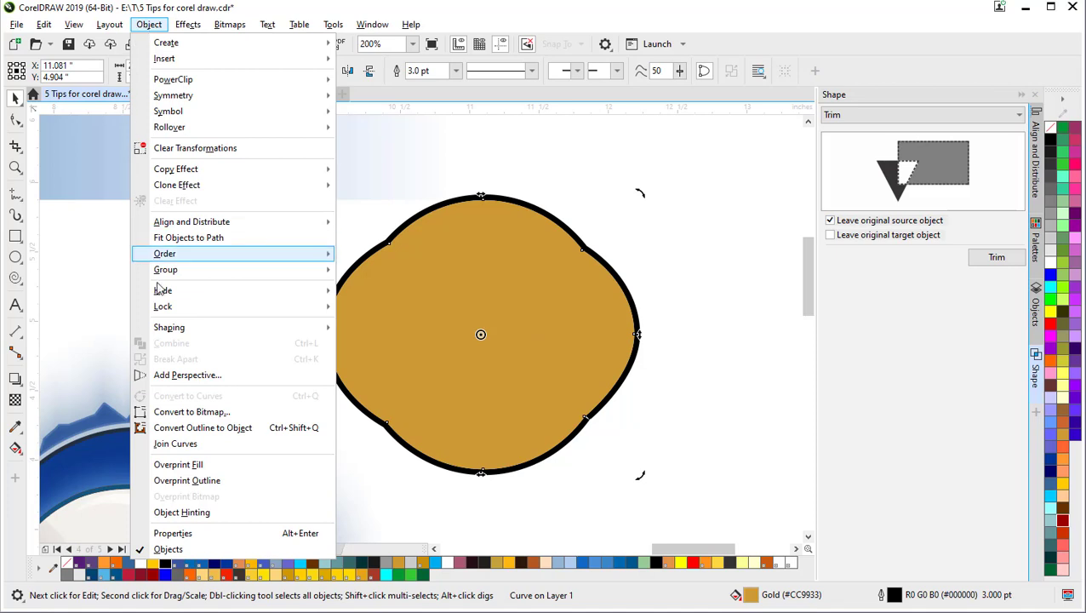
Step: Convert the thick outline into a separate object and delete the gold fill shape
left_click(201, 429)
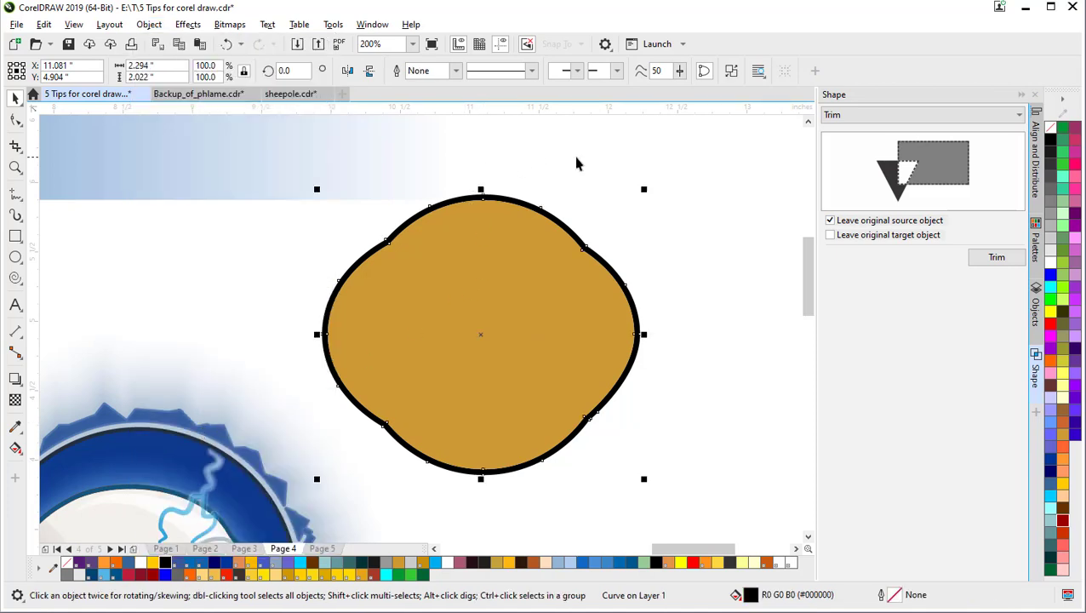
left_click(584, 253)
left_click_drag(572, 242, 312, 214)
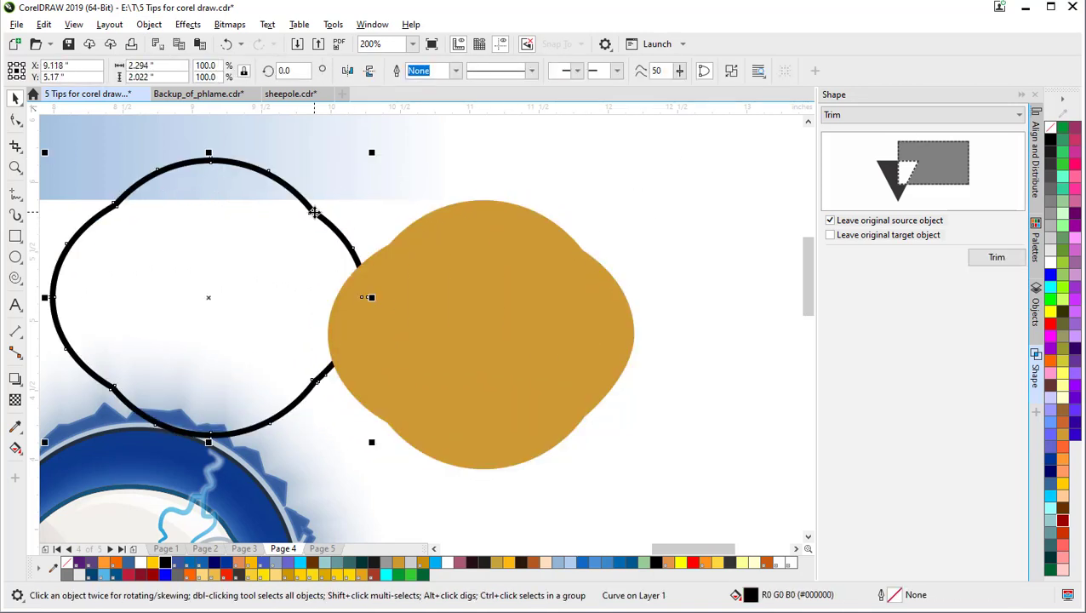
left_click(490, 312)
key("Delete")
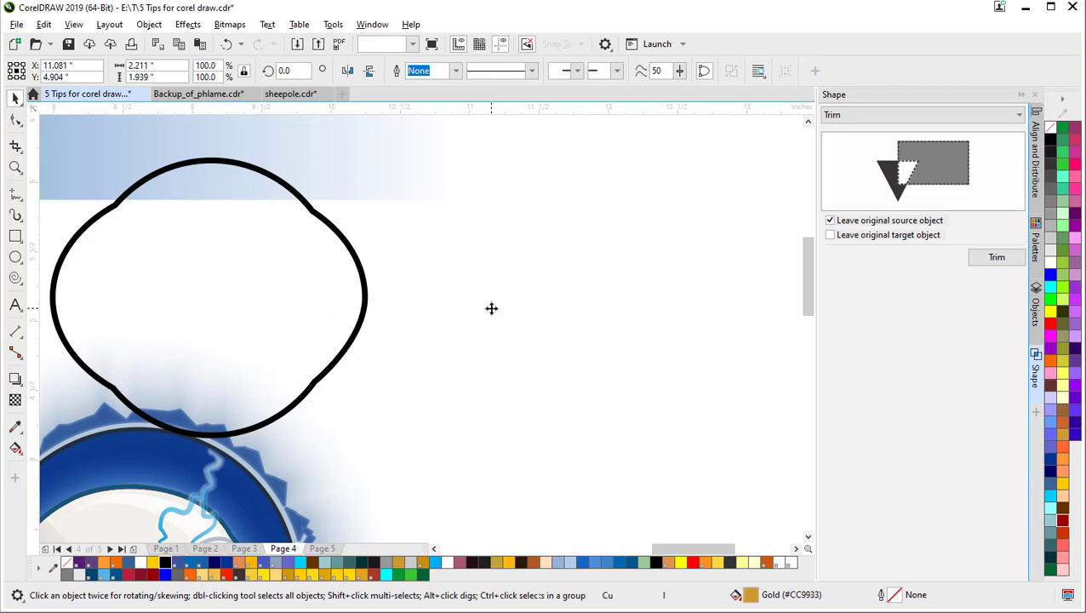
left_click_drag(292, 292, 455, 305)
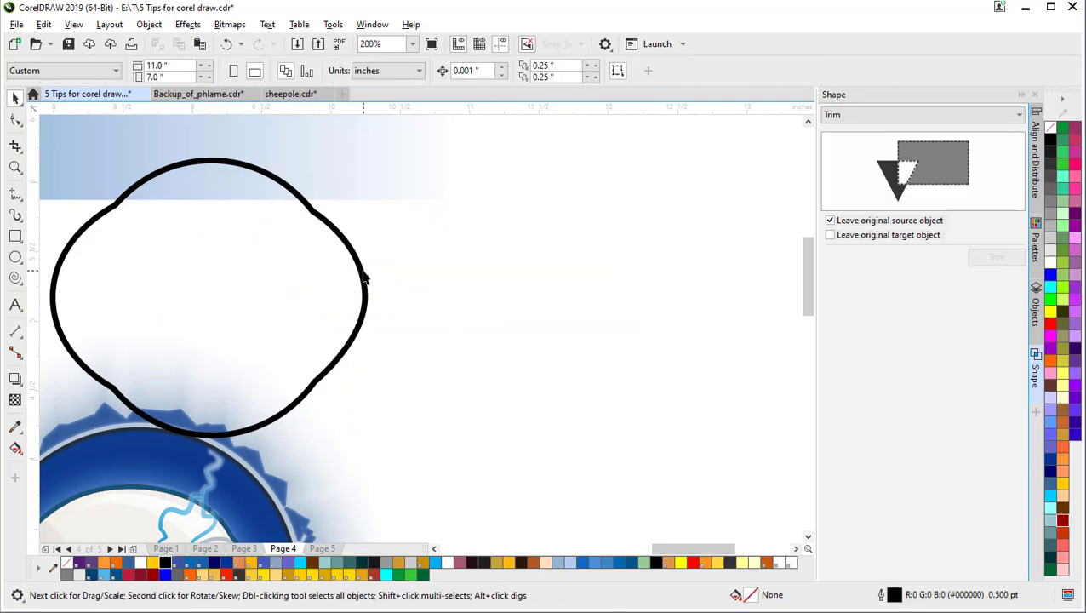
Step: Move the outline shape right into empty space and centre the view on it
left_click_drag(363, 276, 668, 267)
scroll(643, 335, "down", 3)
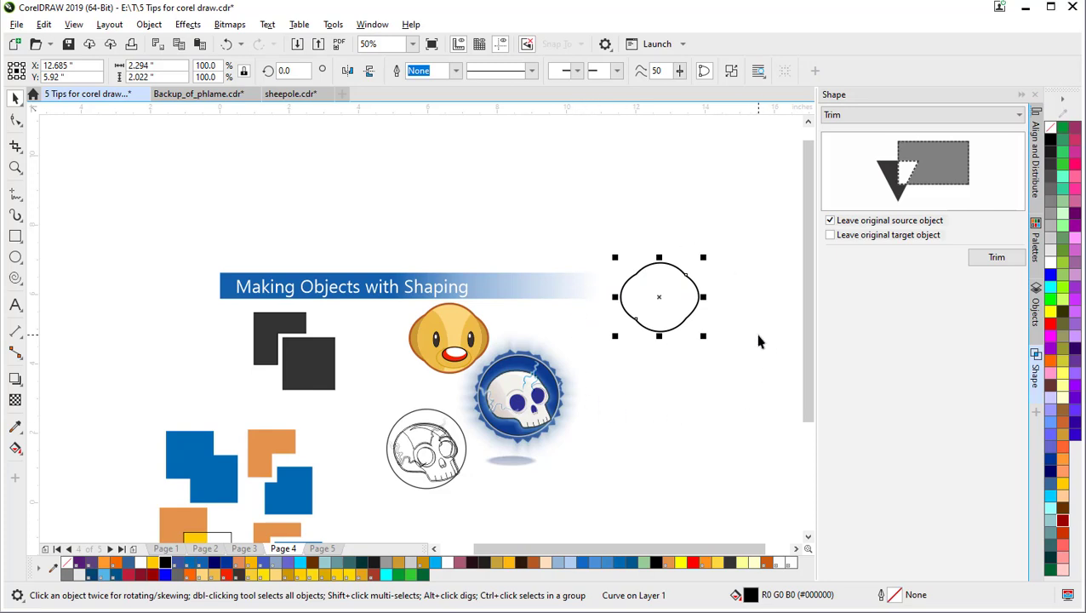
scroll(761, 339, "up", 2)
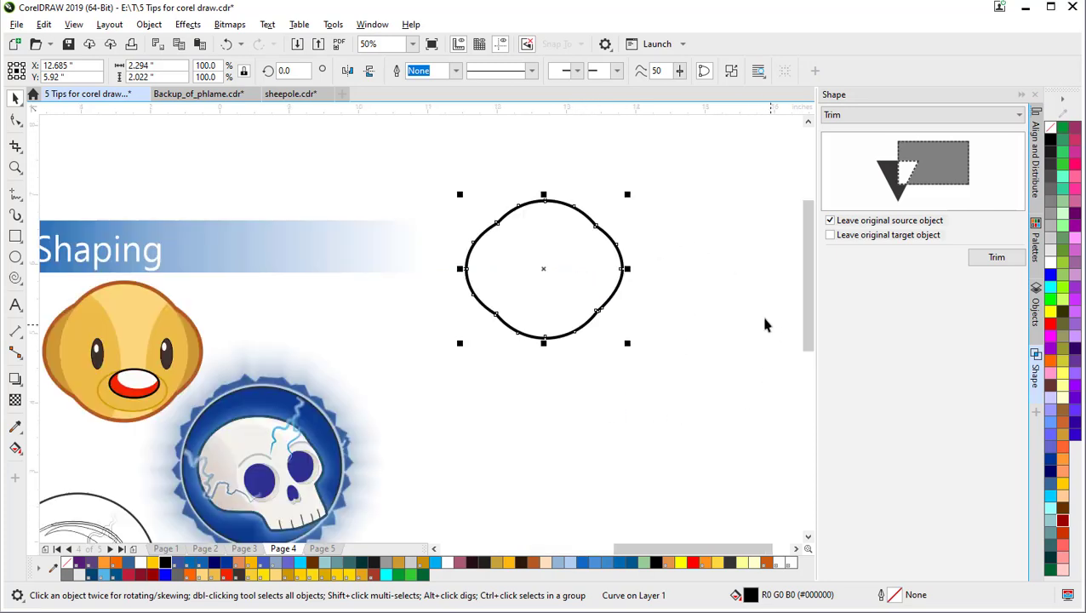
left_click_drag(474, 219, 561, 369)
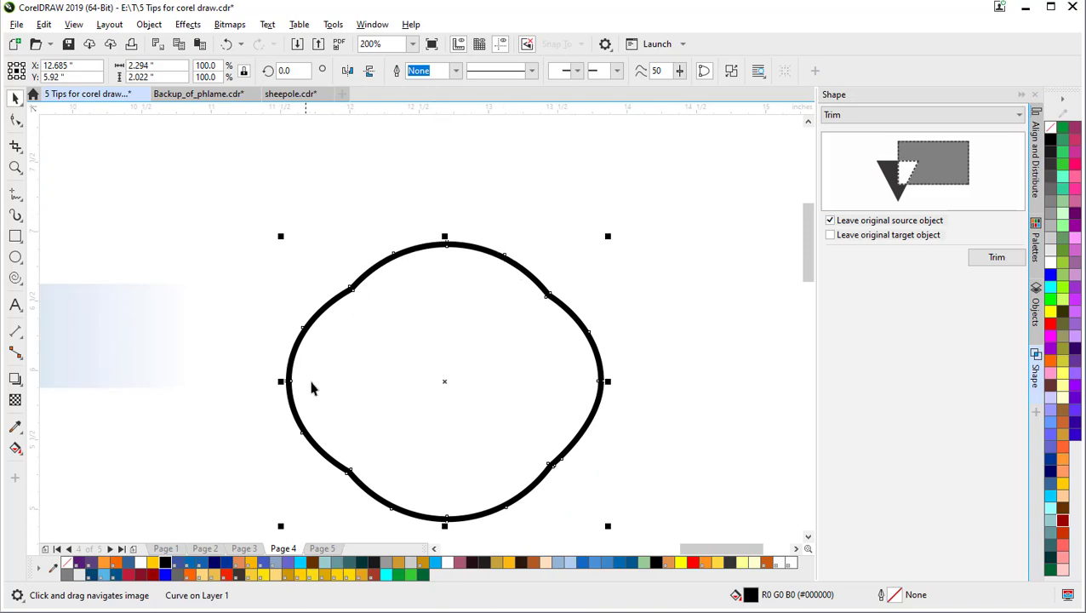
Step: Draw a circle above-left of the outline shape plus a concentric copy at about 70%
left_click(16, 257)
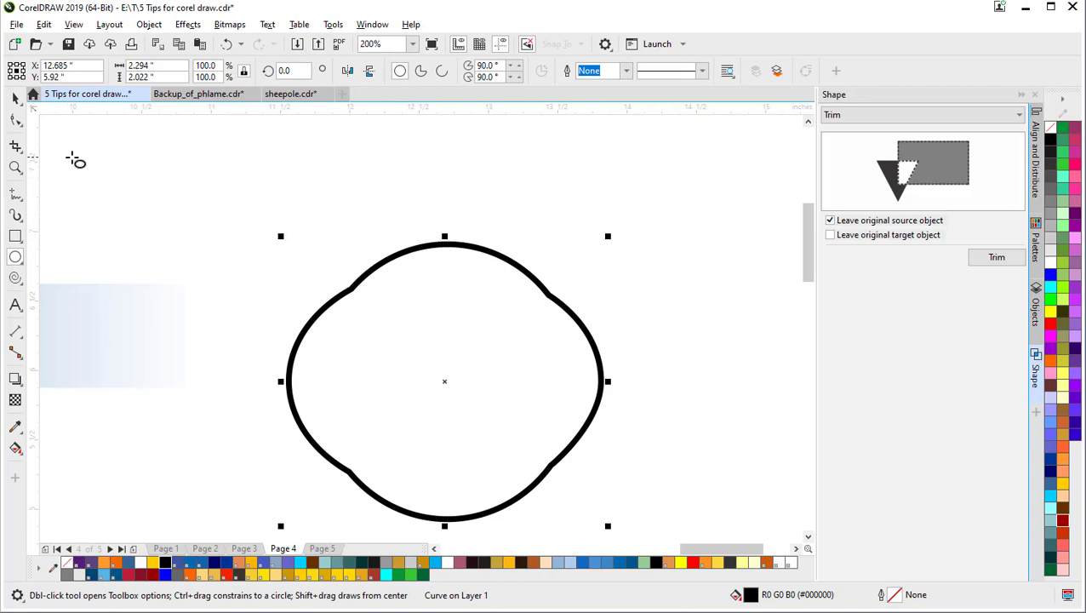
left_click(106, 153)
left_click_drag(81, 146, 219, 283)
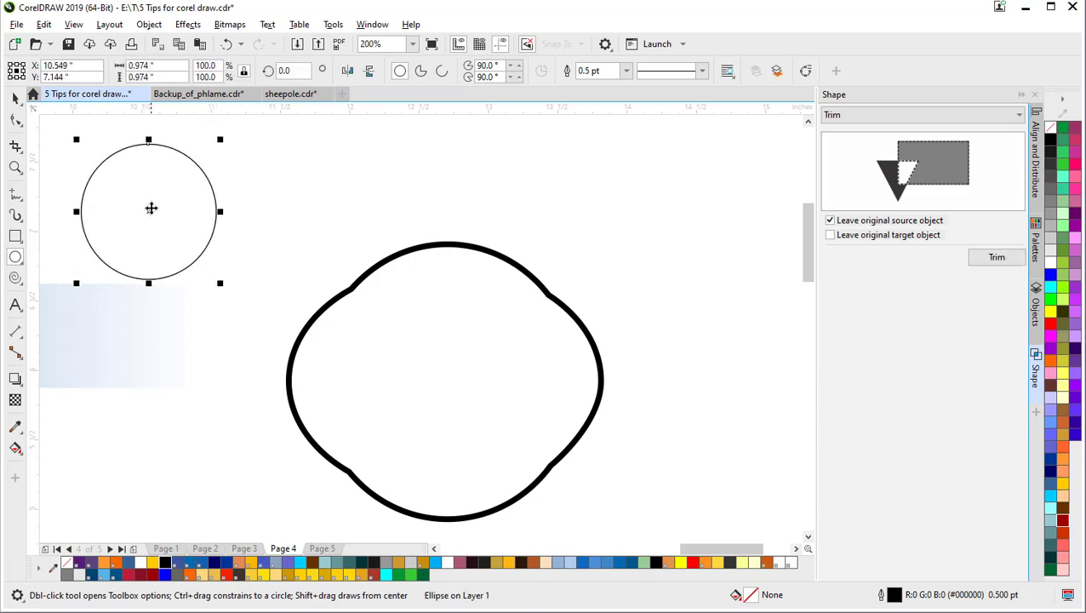
mouse_move(151, 208)
left_mouse_down()
mouse_move(172, 243)
mouse_move(182, 240)
mouse_move(150, 211)
left_mouse_up()
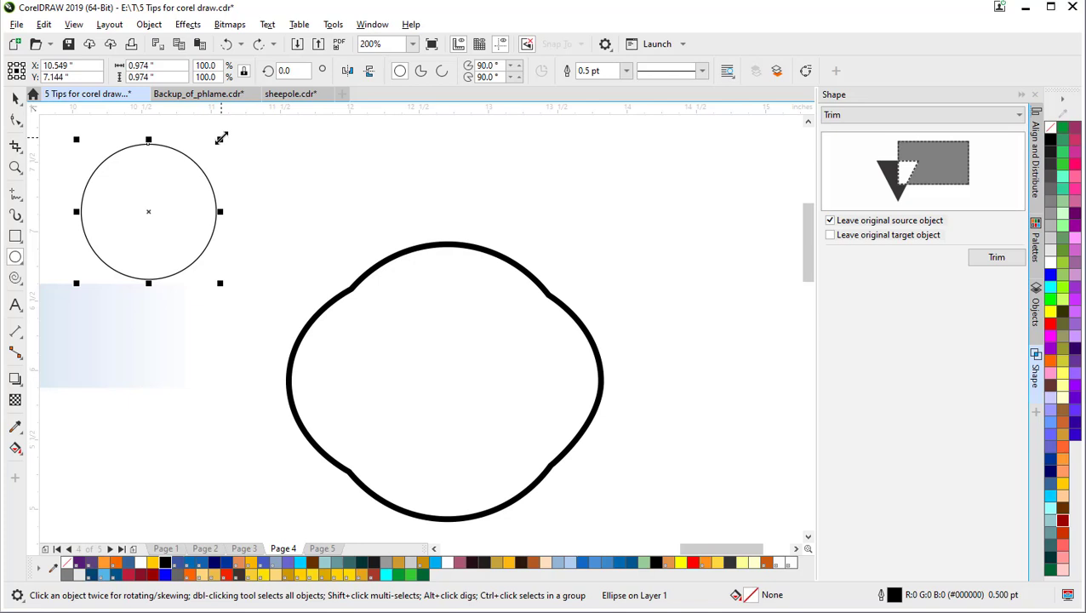
left_click_drag(221, 138, 202, 154)
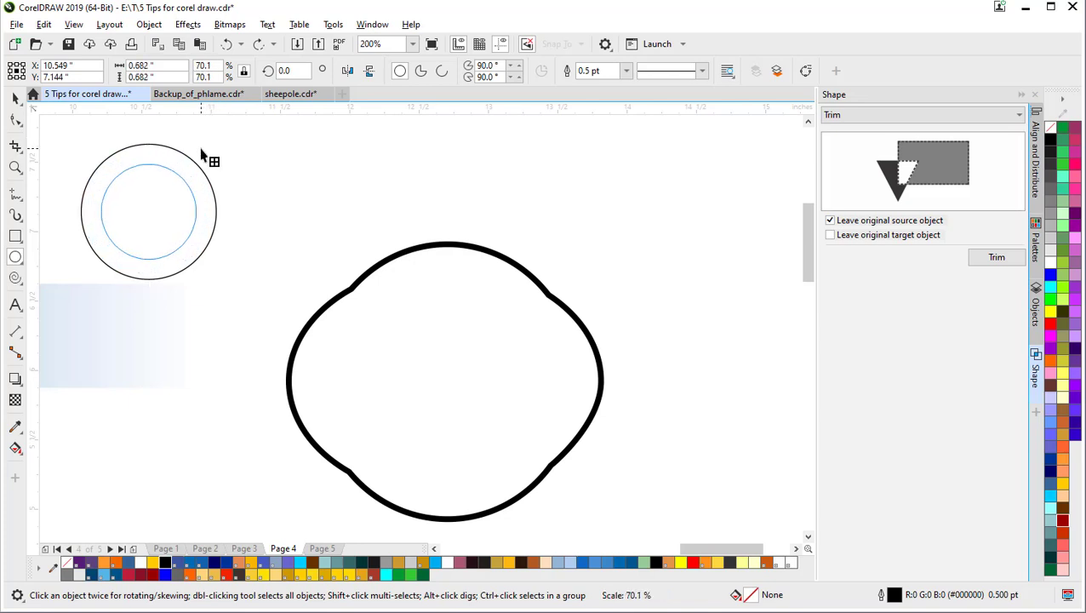
left_click_drag(202, 154, 202, 154)
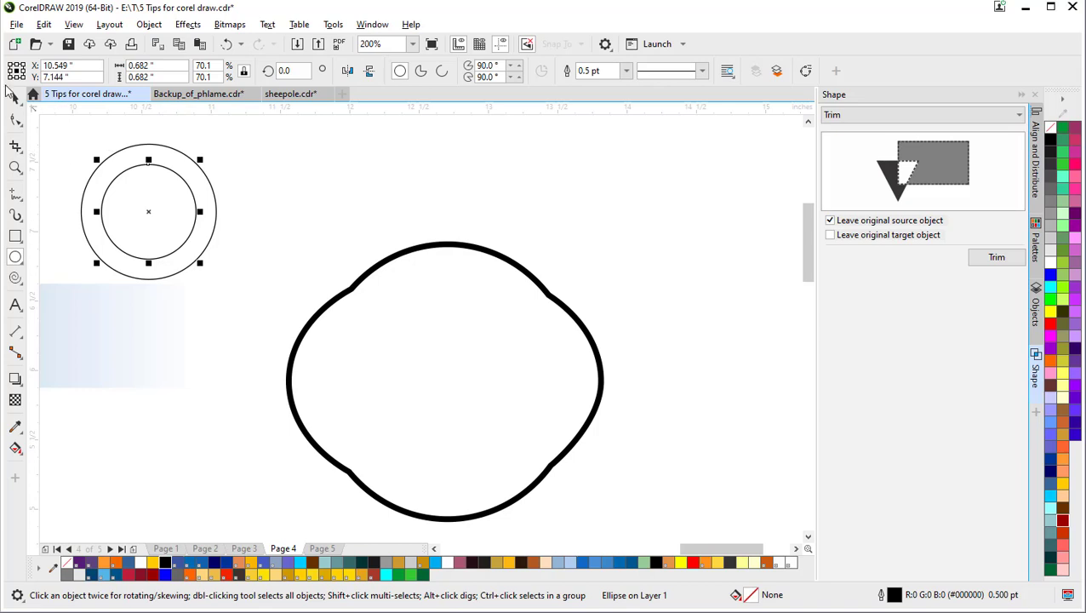
Step: Fill the inner circle red and the outer circle Deep Yellow
left_click(15, 98)
left_click(166, 226)
left_click(269, 237)
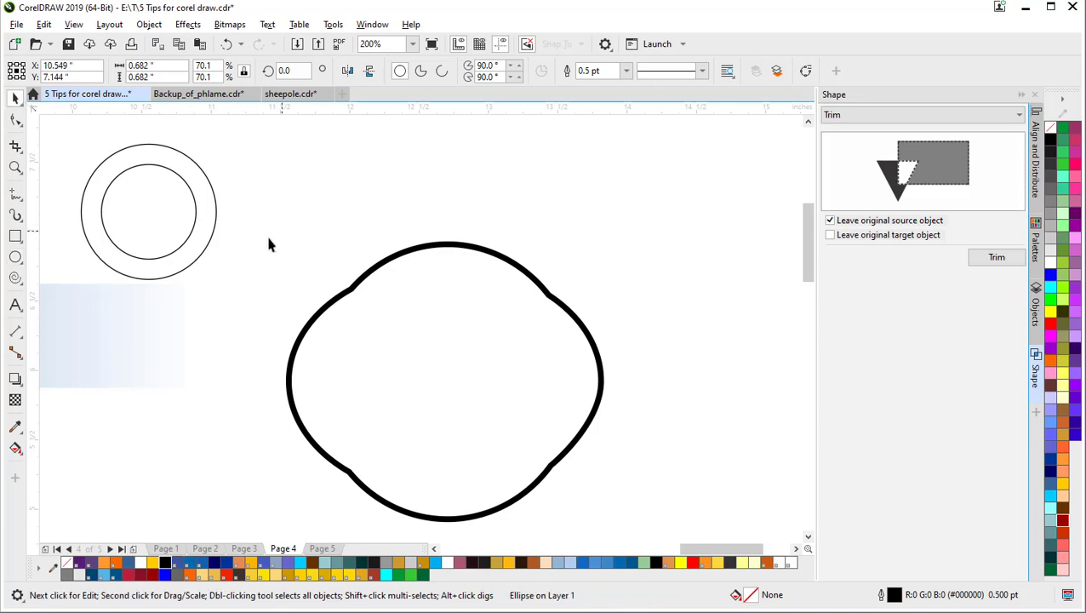
left_click(139, 236)
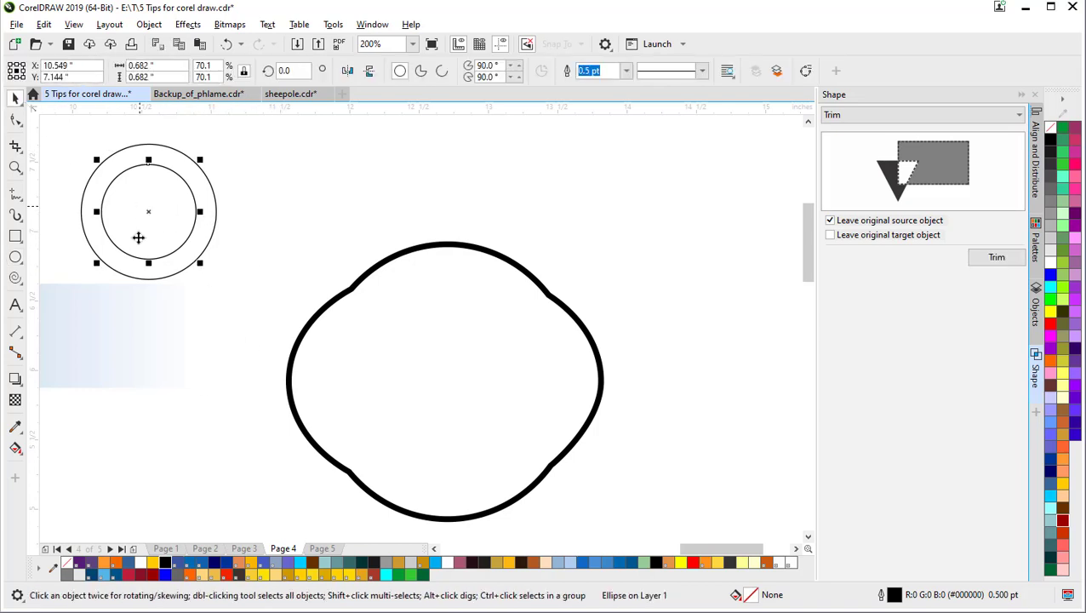
left_click(132, 576)
left_click(281, 196)
left_click(190, 180)
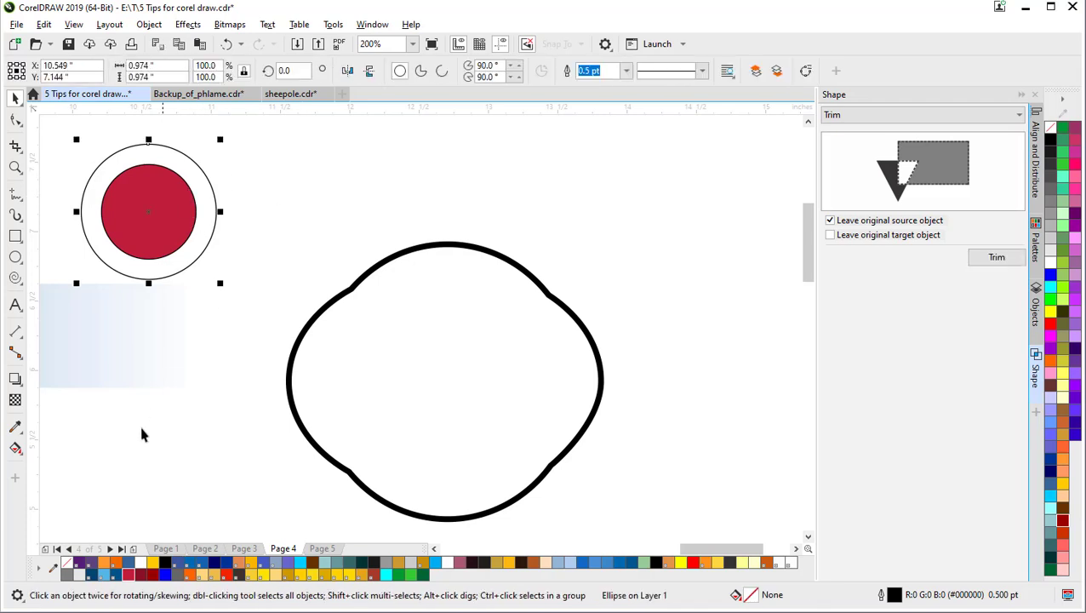
left_click(152, 563)
left_click(235, 344)
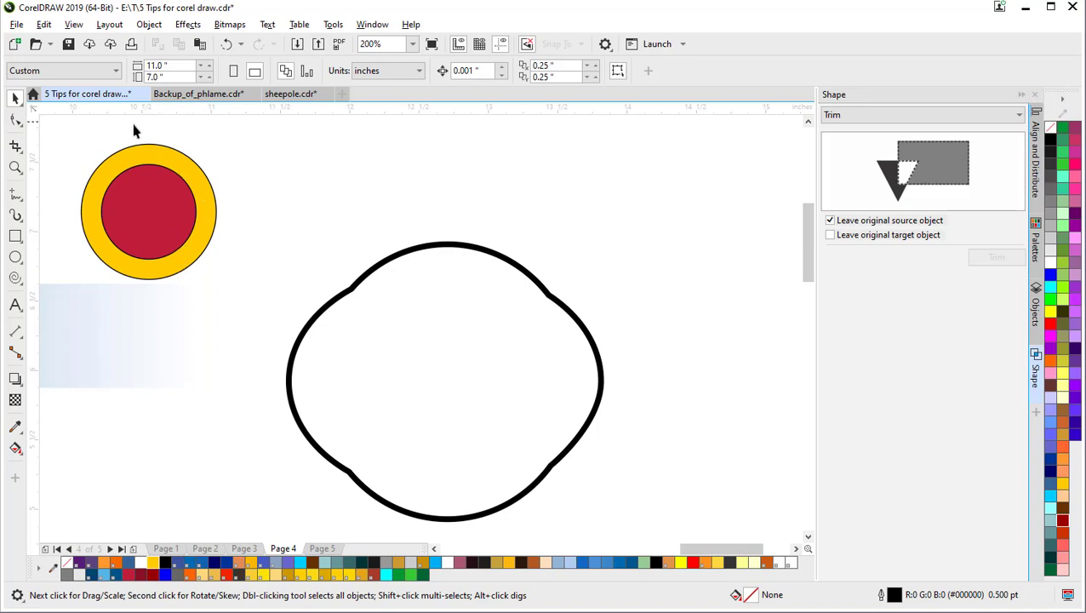
Step: Combine the red inner circle and the yellow circle into one ring
left_click(372, 273)
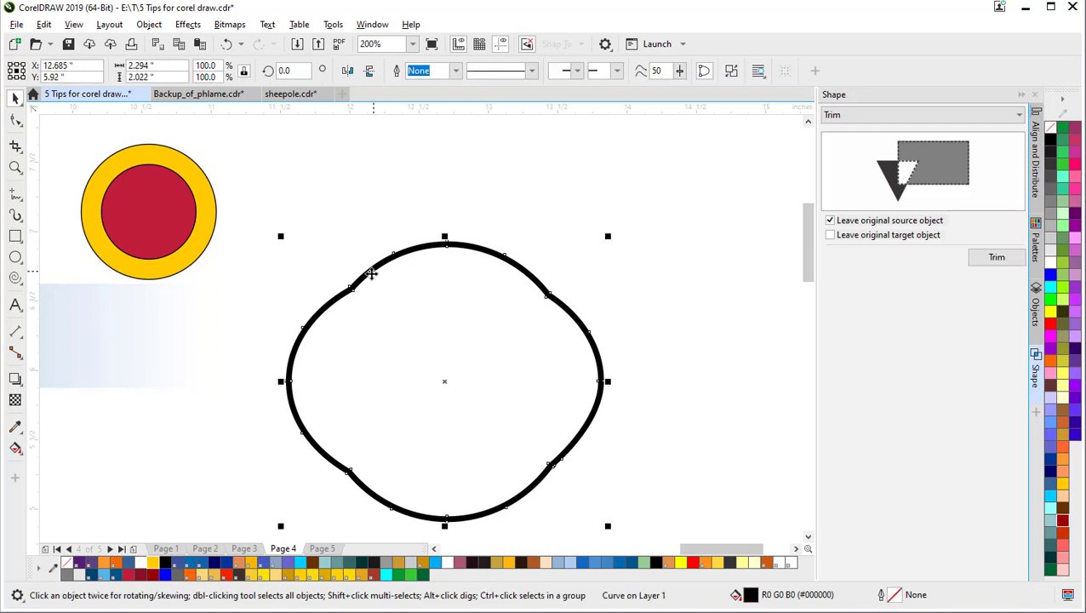
left_click(229, 235)
left_click(166, 212)
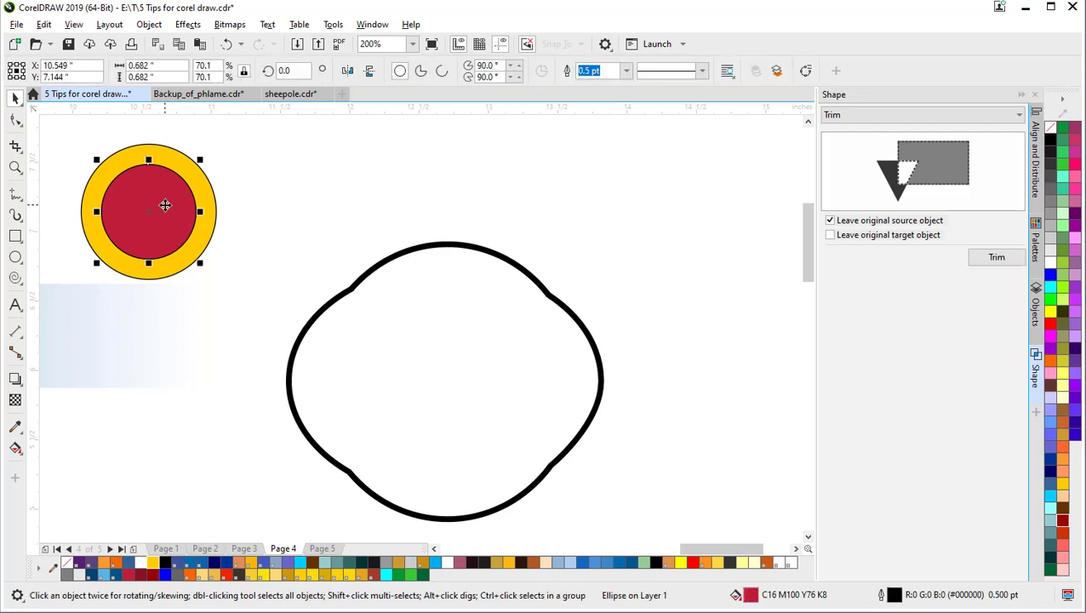
left_click(173, 160, "shift")
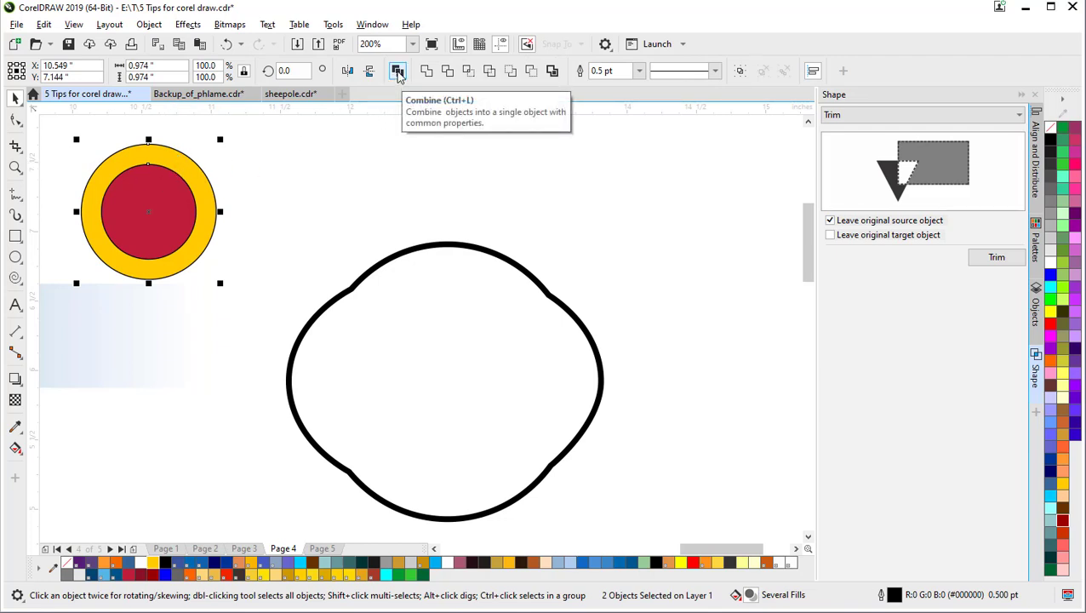
left_click(397, 72)
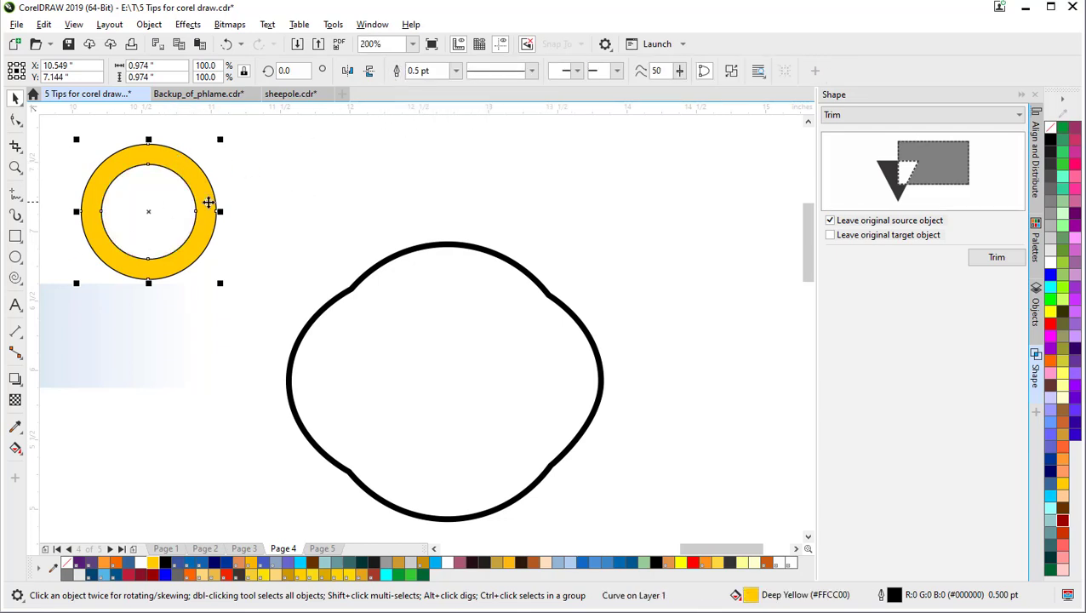
Step: Move the ring right and back to the upper left, then break it apart
left_click_drag(143, 201, 730, 220)
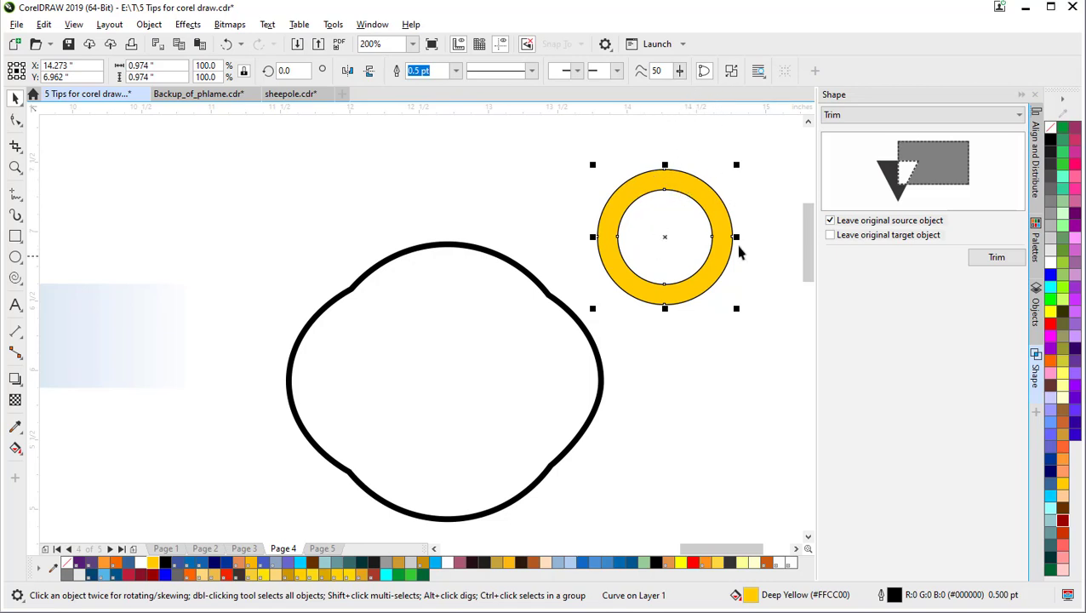
left_click_drag(695, 193, 228, 198)
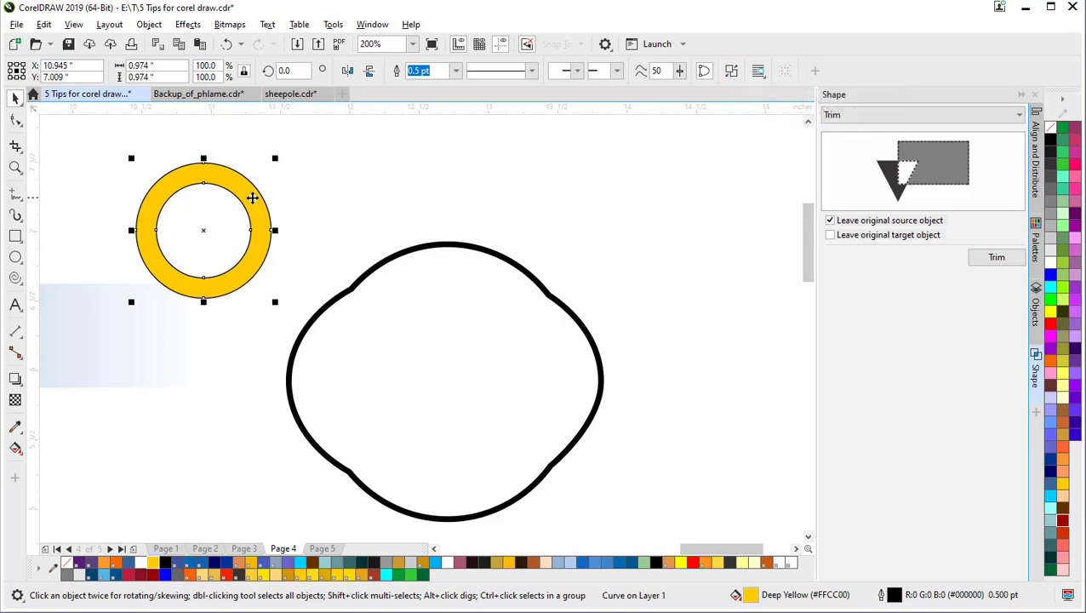
left_click(731, 73)
left_click(594, 209)
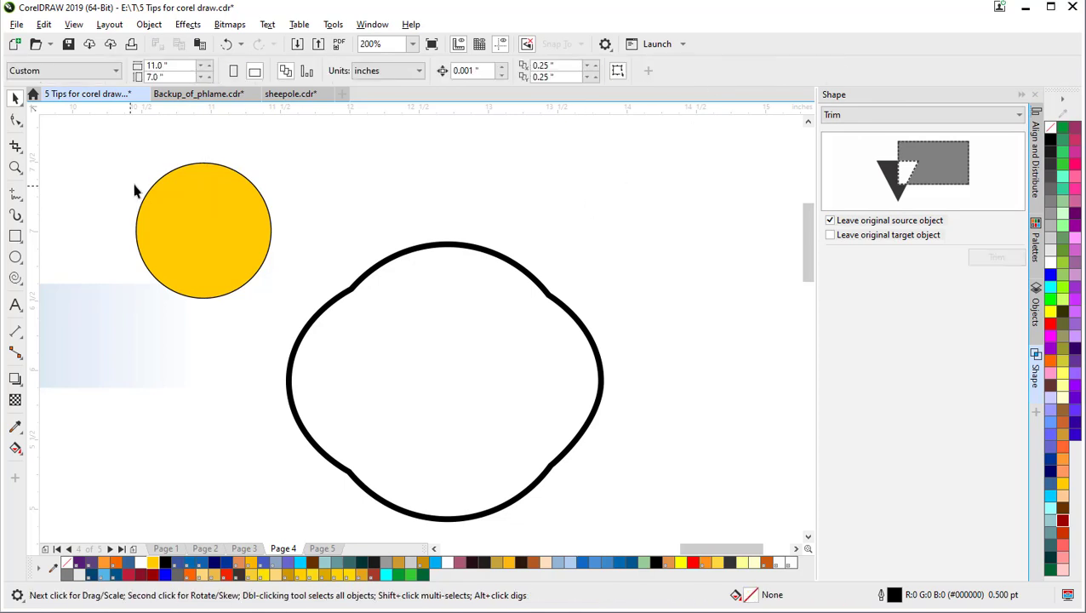
Step: Undo the circle's move and send the large yellow circle behind the smaller one
left_click_drag(247, 183, 502, 166)
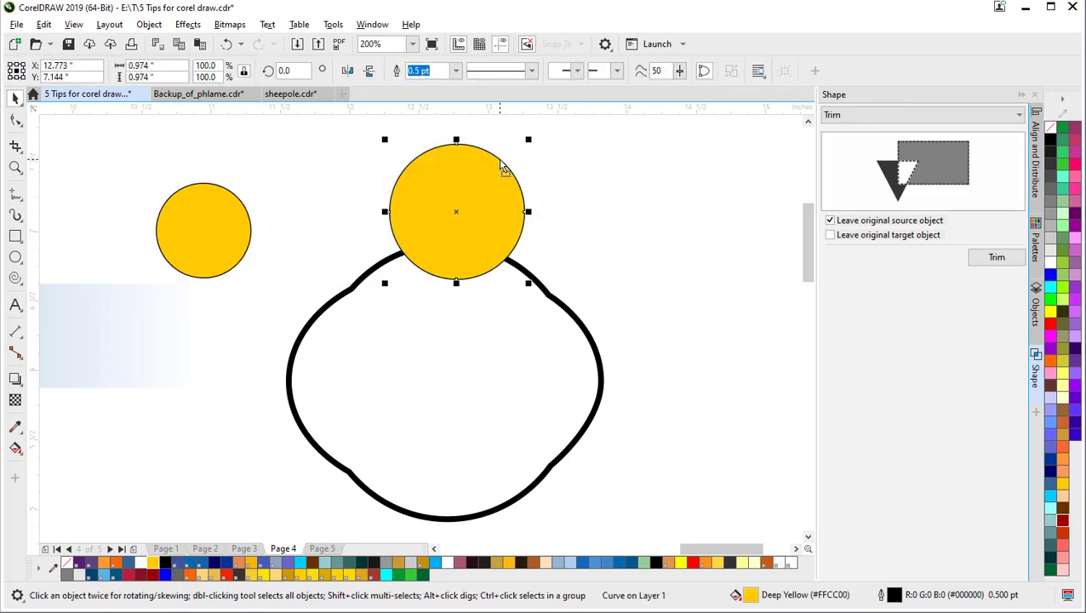
key("ctrl+z")
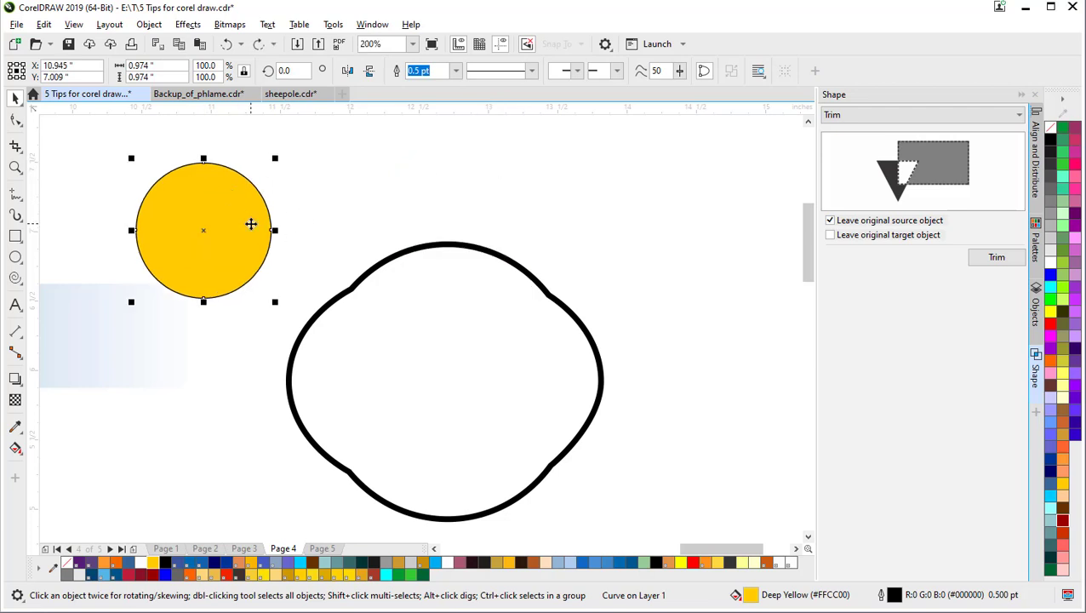
left_click(400, 181)
left_click(230, 211)
key("shift+Page_Down")
Step: Fill the inner circle Ruby Red, shift it right, and place a copy to its left
left_click(293, 157)
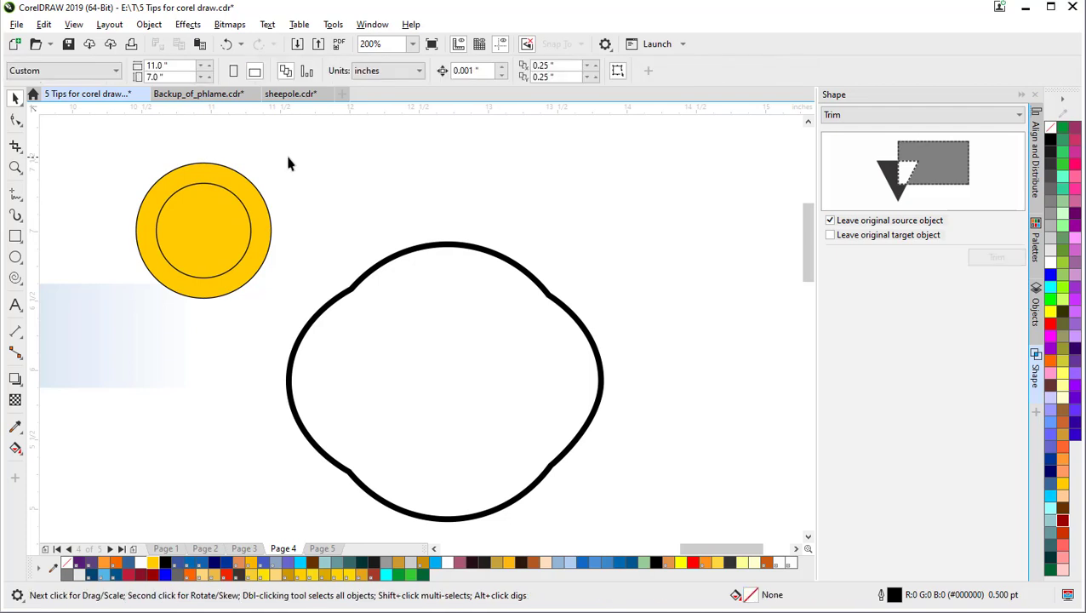
left_click(169, 216)
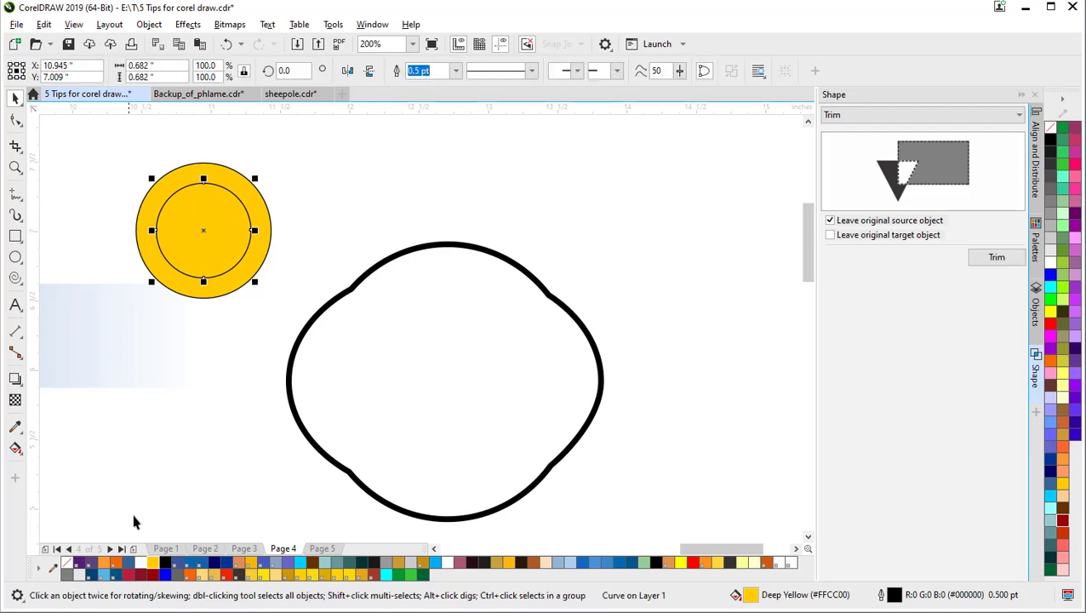
left_click(154, 576)
left_click(201, 360)
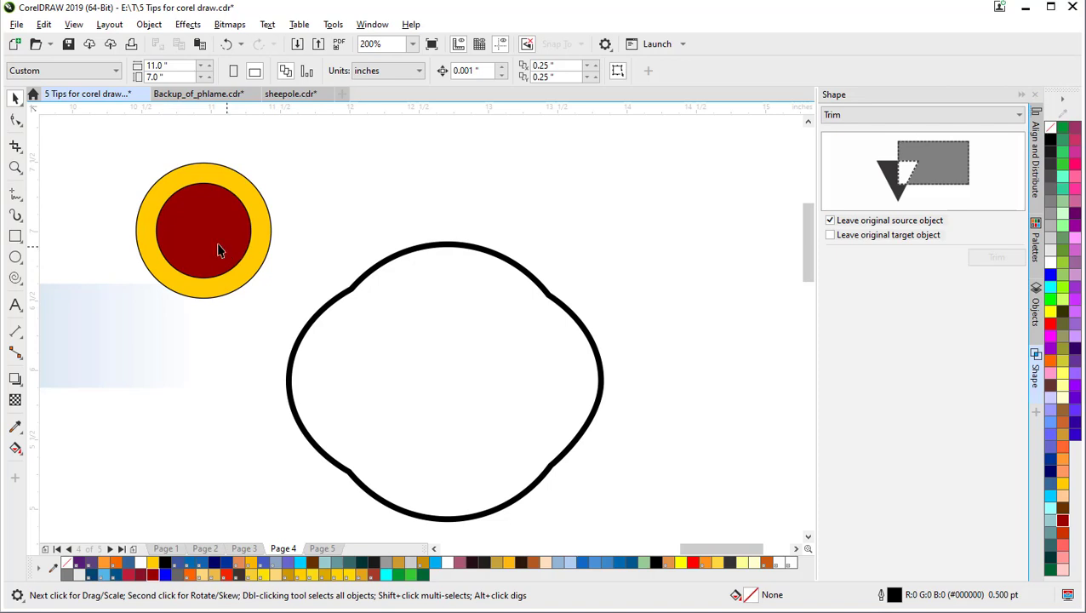
mouse_move(200, 240)
left_mouse_down()
mouse_move(227, 242)
mouse_move(216, 241)
left_mouse_up()
left_click(369, 194)
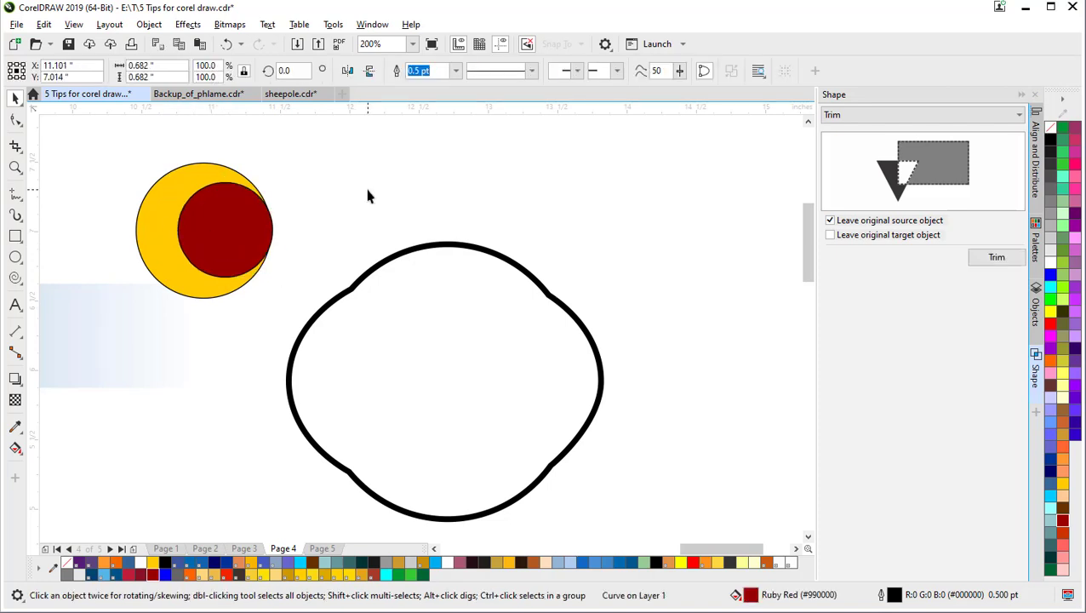
left_click(230, 218)
left_click_drag(221, 235, 181, 231)
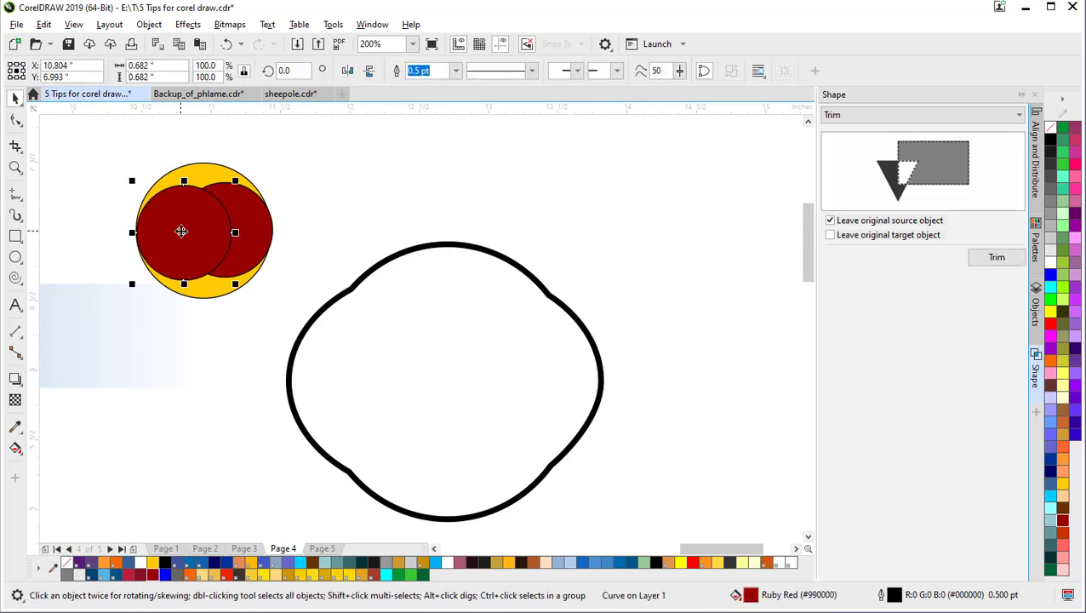
Step: Combine all three circles into one cutout shape and move it right of the outline
left_click_drag(393, 150, 75, 339)
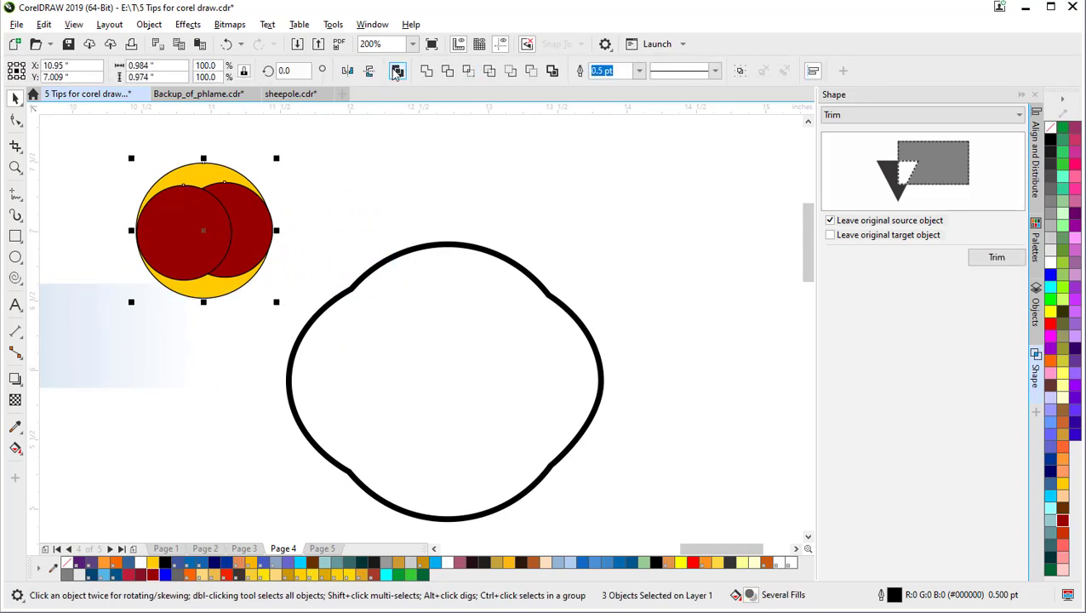
left_click(397, 71)
left_click(441, 176)
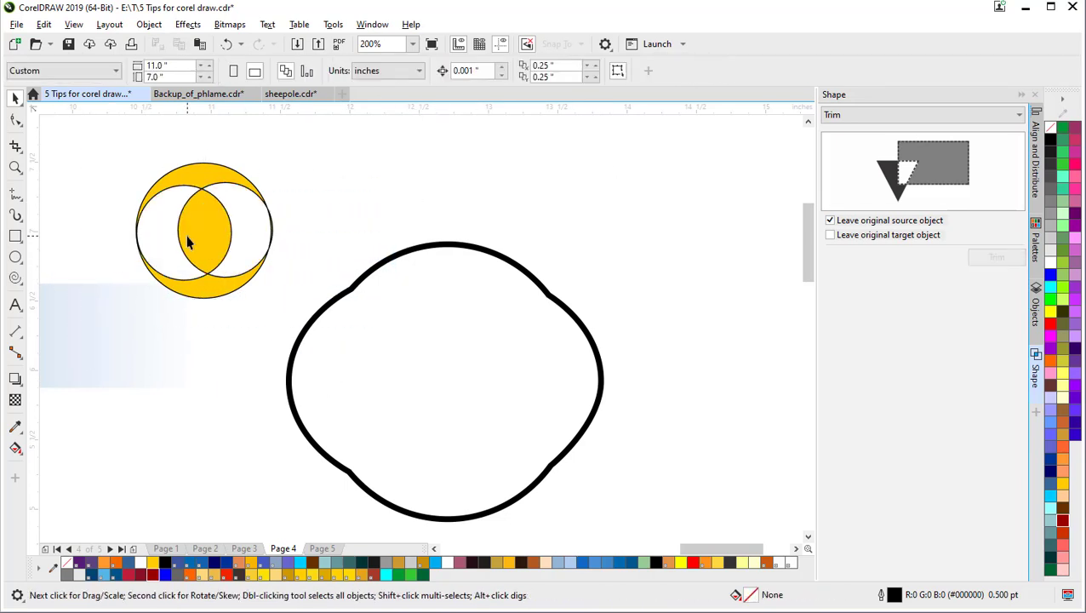
left_click_drag(185, 235, 656, 218)
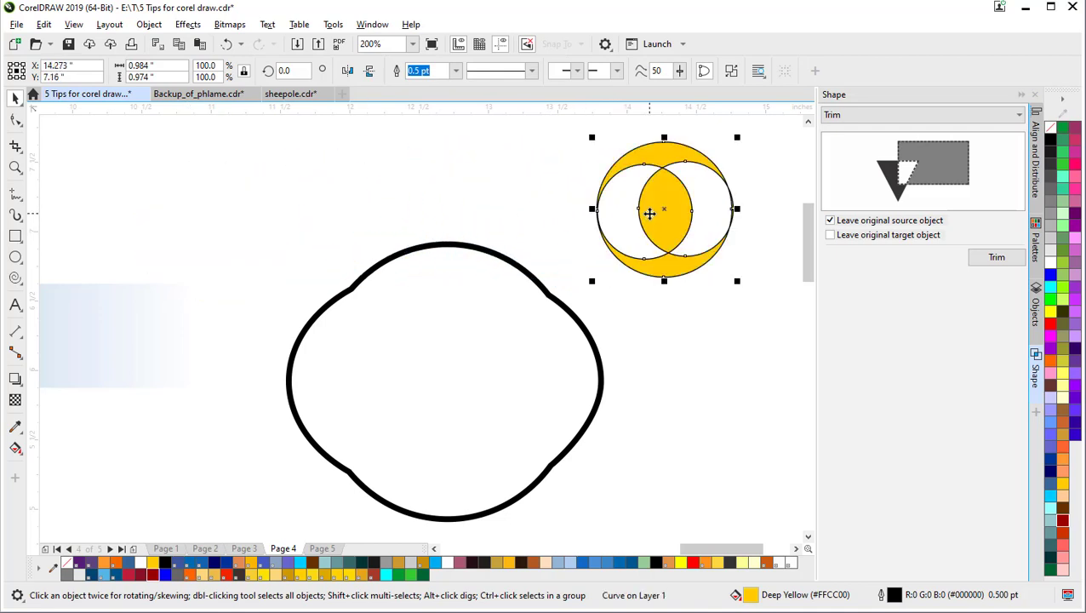
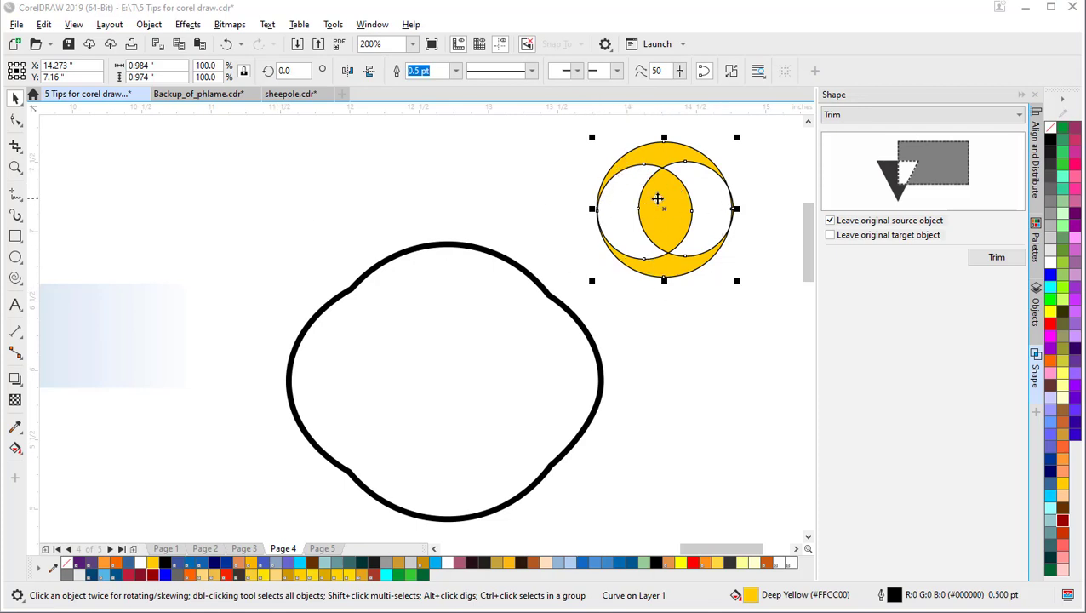
Step: Break apart the combined circles and stack the two inner circles on top of each other
left_click(731, 72)
left_click(744, 198)
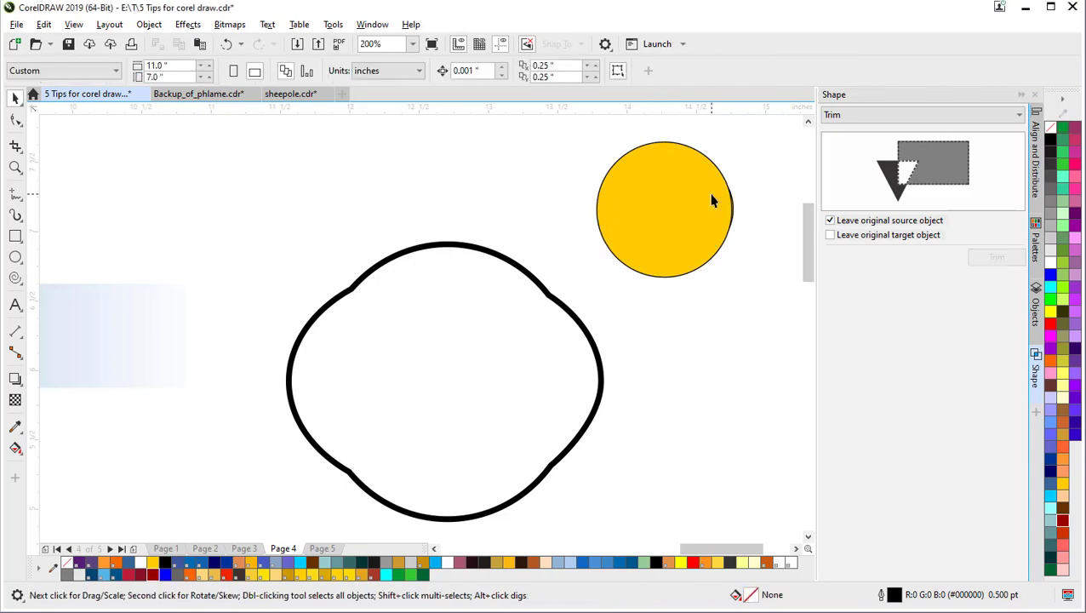
left_click(713, 200)
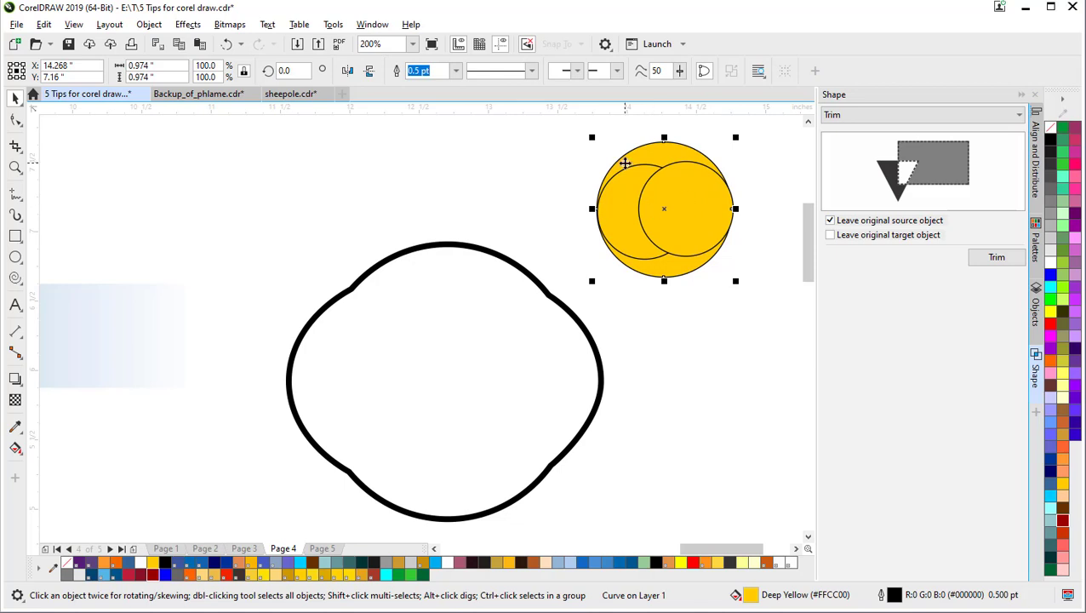
left_click(644, 203)
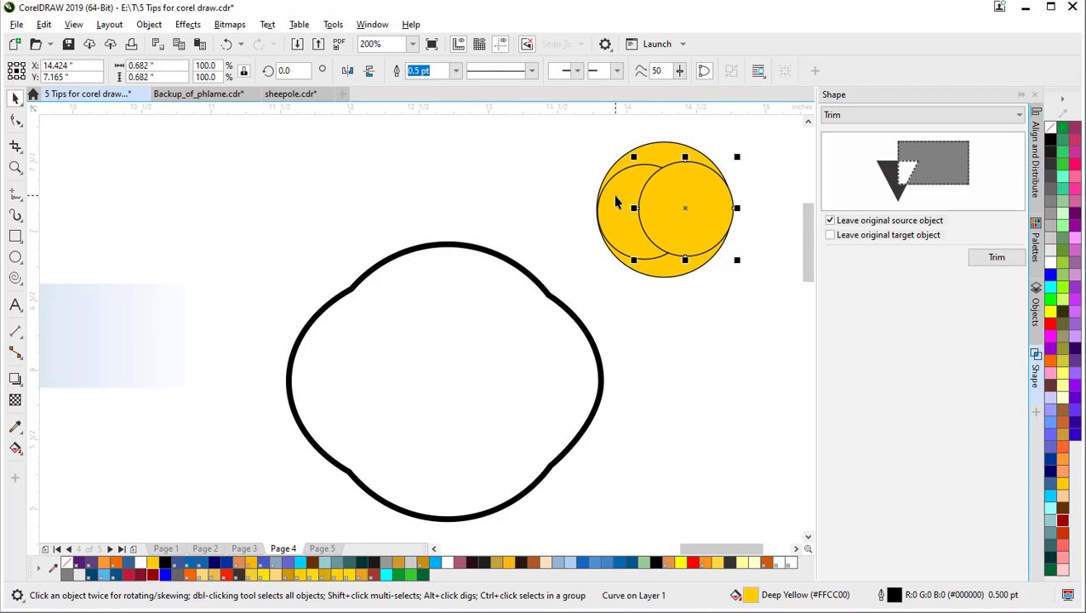
left_click_drag(677, 194, 640, 188)
left_click(603, 204)
left_click(669, 192, "shift")
Step: Shrink one inner circle to 66.4%, centre it in the yellow circle, and select all three
left_click(786, 143)
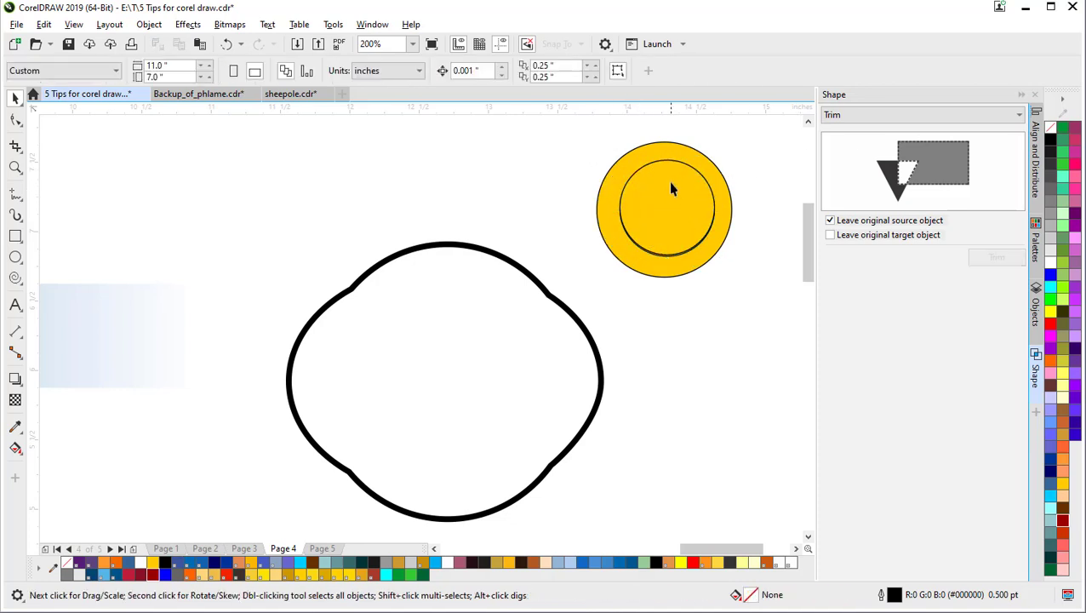
left_click(671, 189)
left_click(681, 195)
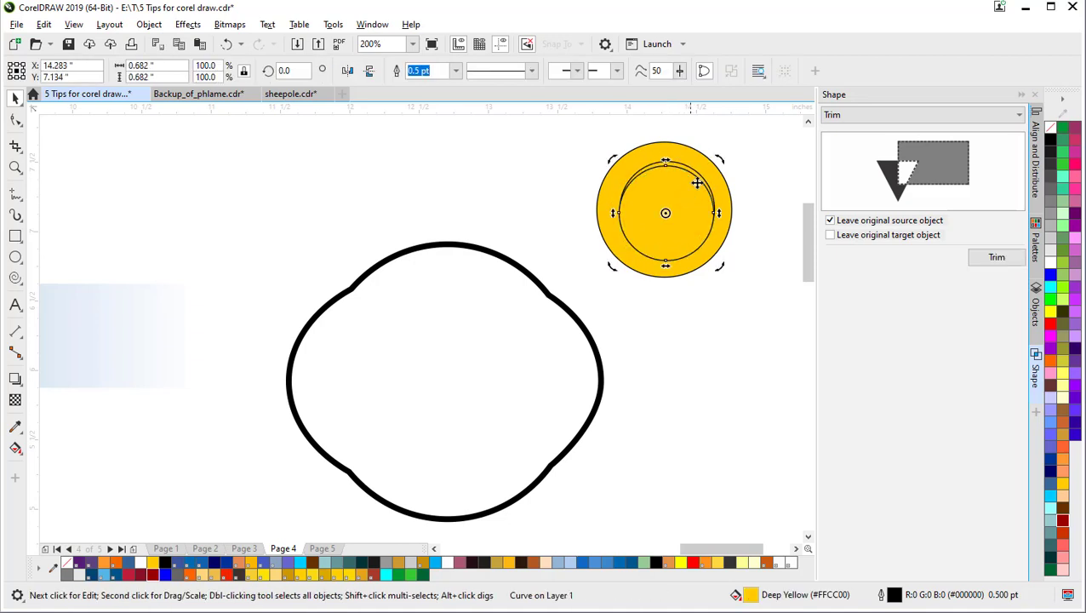
left_click(677, 194)
left_click_drag(718, 158, 703, 168)
left_click_drag(664, 209, 659, 201)
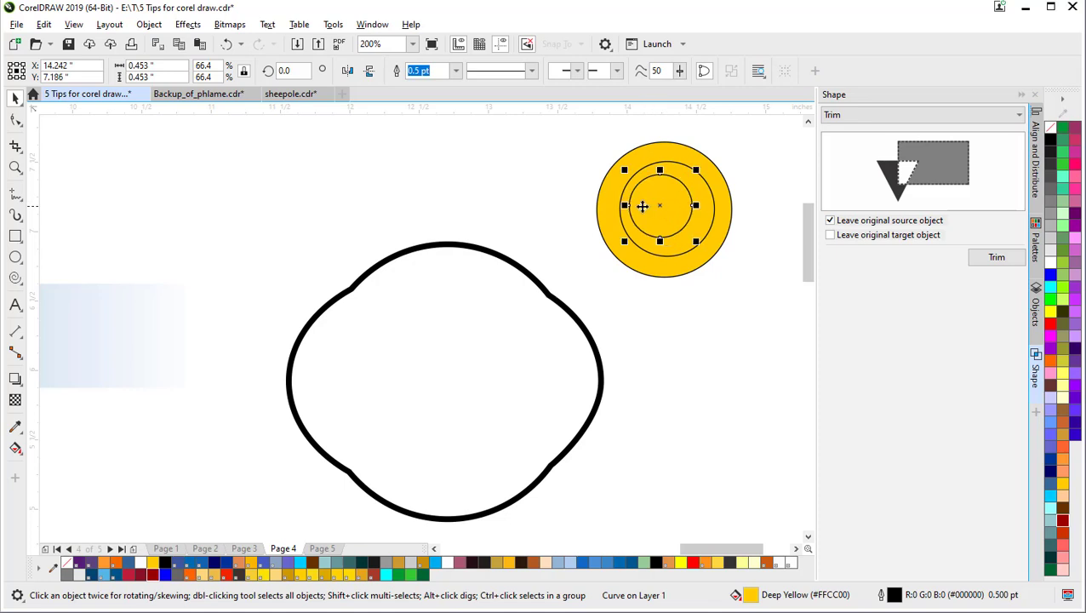
left_click(448, 187)
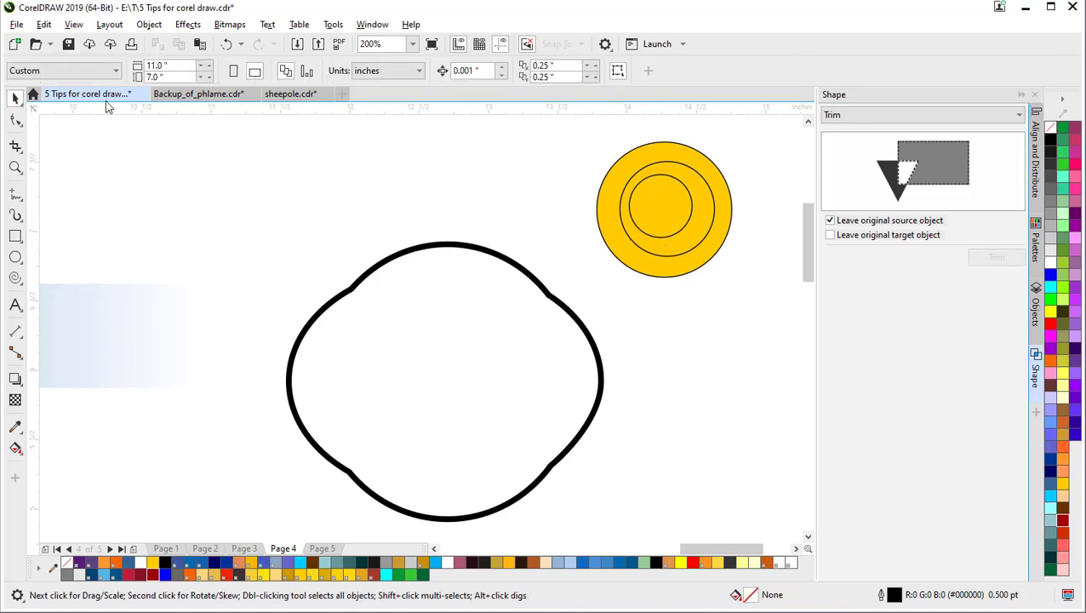
left_click_drag(555, 128, 754, 293)
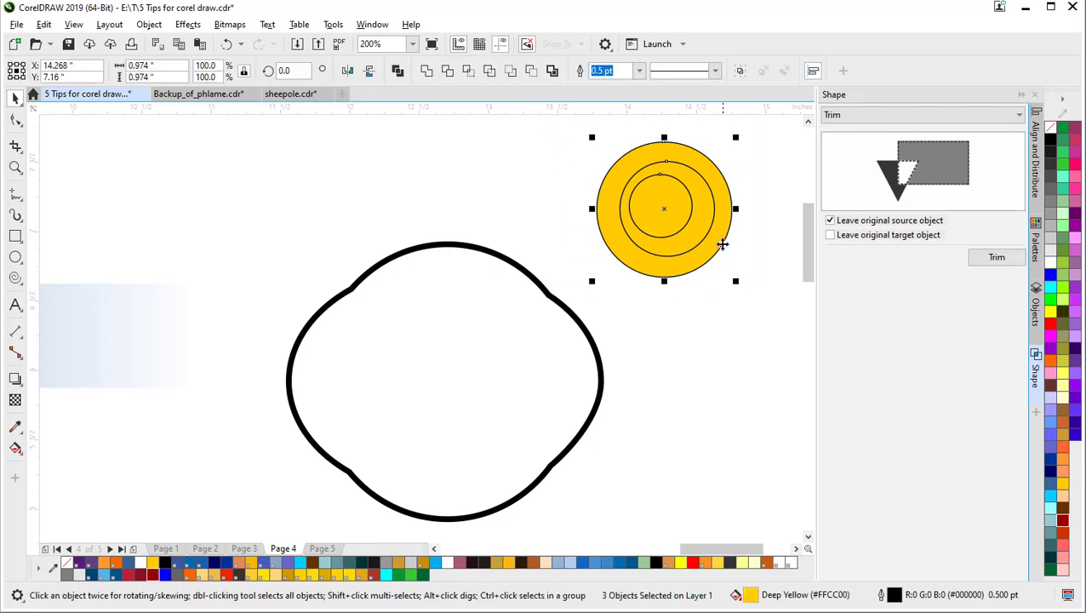
Step: Combine the three concentric circles into one yellow ring and move it beside the outline shape
left_click(399, 73)
left_click(572, 169)
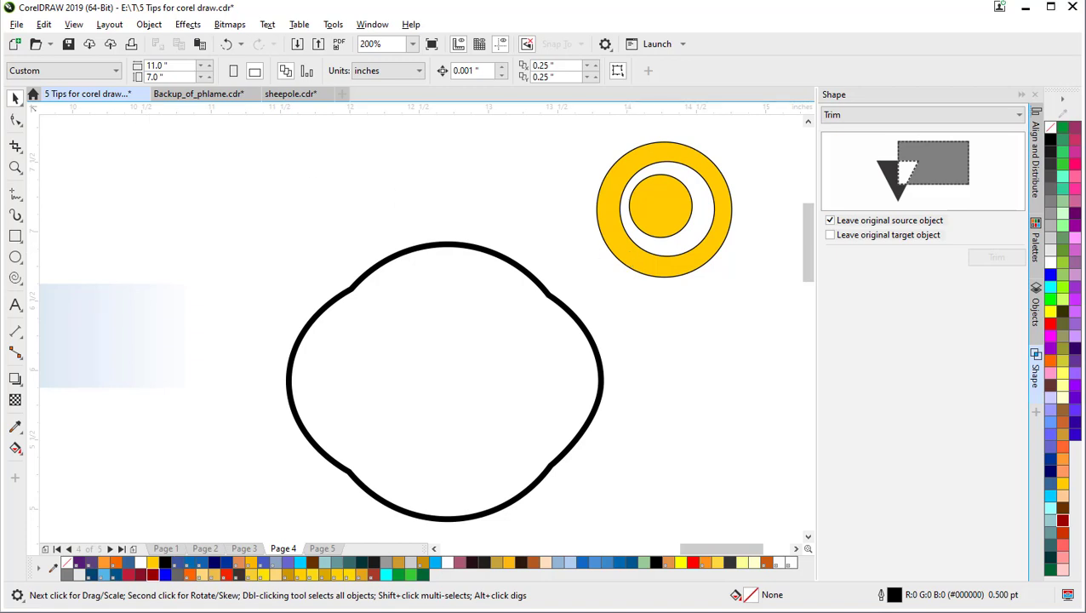
scroll(141, 216, "down", 2)
left_click_drag(192, 256, 368, 327)
left_click_drag(407, 239, 520, 344)
left_click_drag(478, 303, 368, 404)
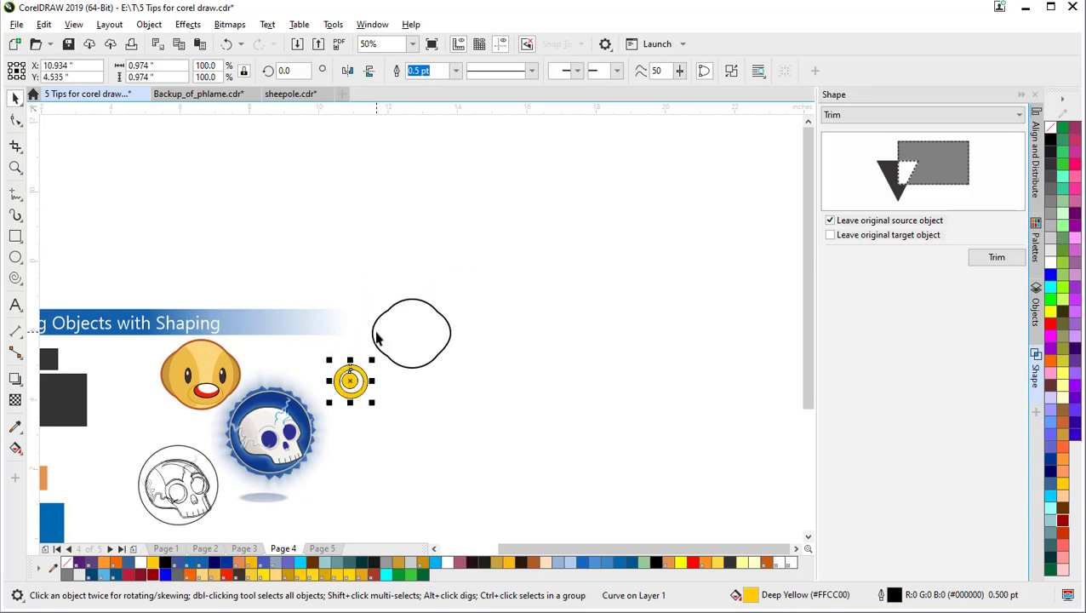
Step: Delete the black outline shape and the yellow ring
left_click(375, 334)
scroll(376, 333, "up", 1)
scroll(372, 371, "up", 1)
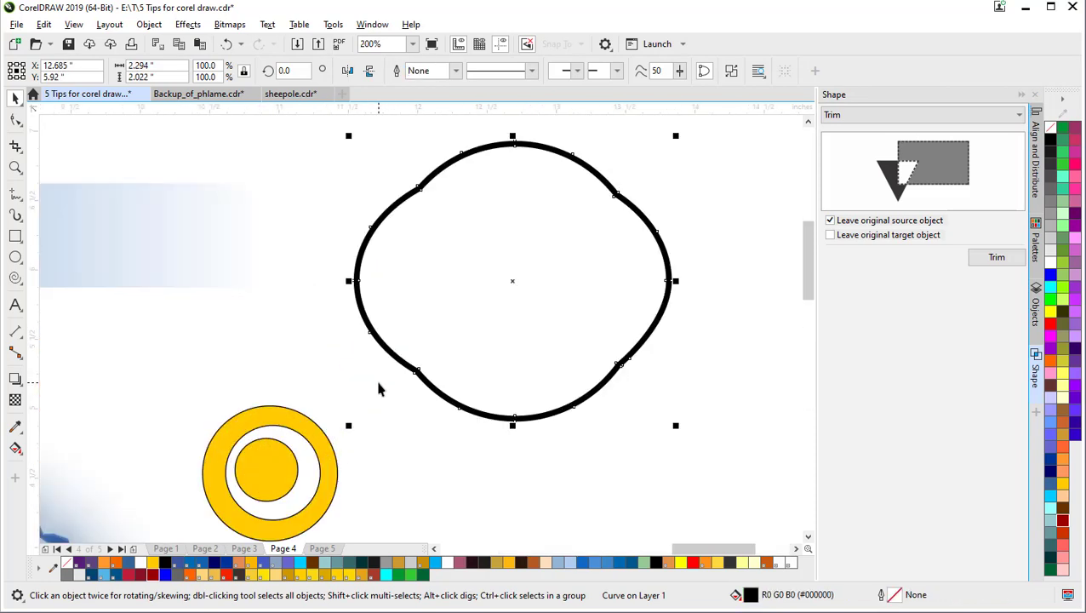
left_click_drag(449, 297, 593, 312)
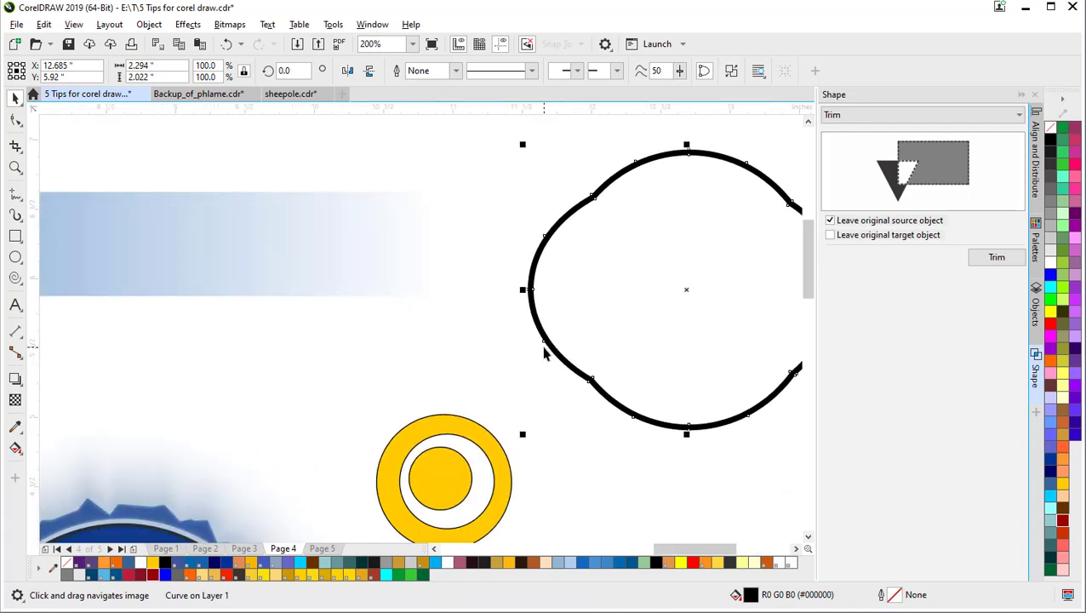
key("Delete")
left_click(453, 429)
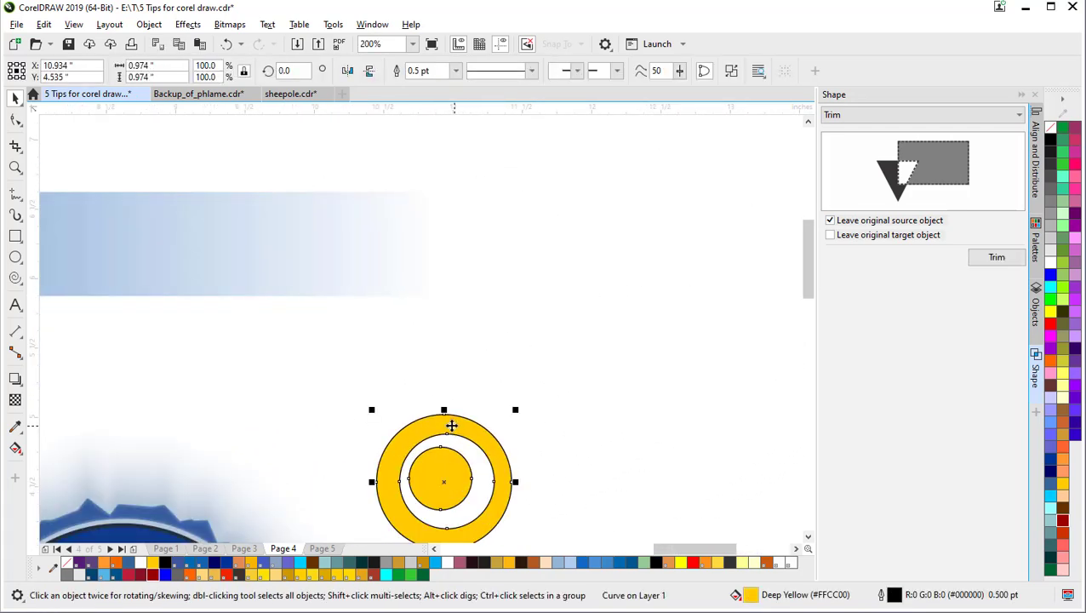
key("Delete")
Step: Pull the duck face's 8 pt brown outline curve off to the left of the face
left_click_drag(363, 412, 623, 310)
left_click_drag(248, 379, 641, 375)
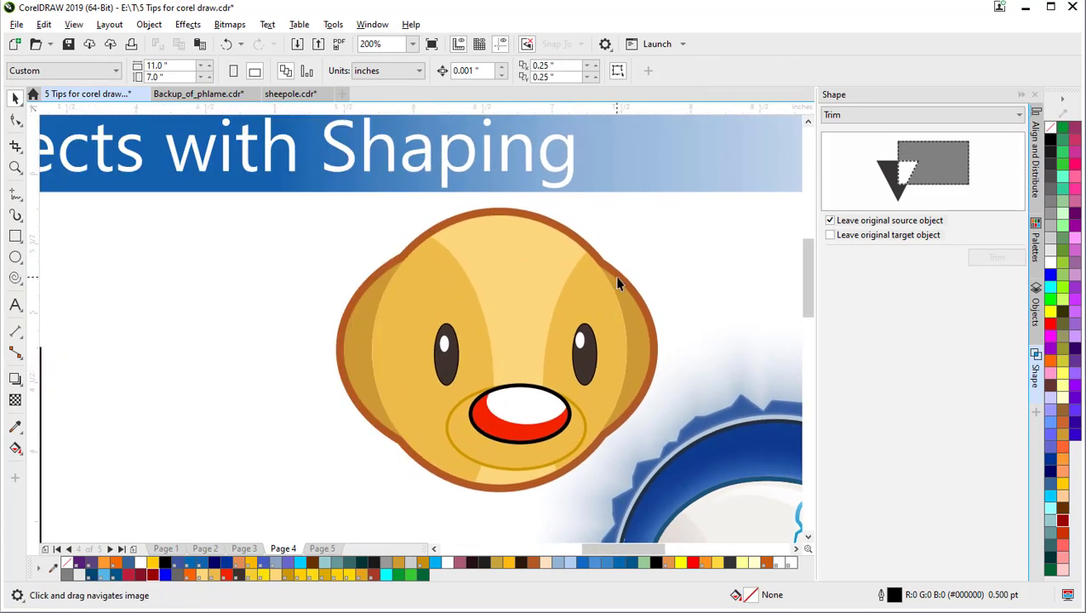
left_click(647, 315)
left_click_drag(638, 316, 503, 320)
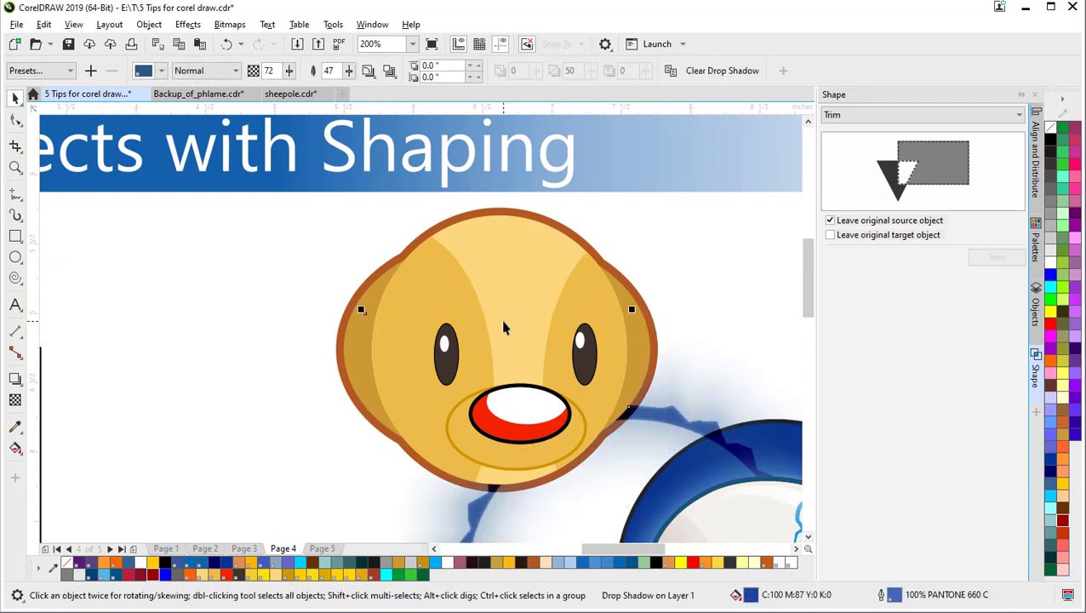
key("ctrl+z")
left_click(601, 268)
left_click_drag(594, 255, 417, 281)
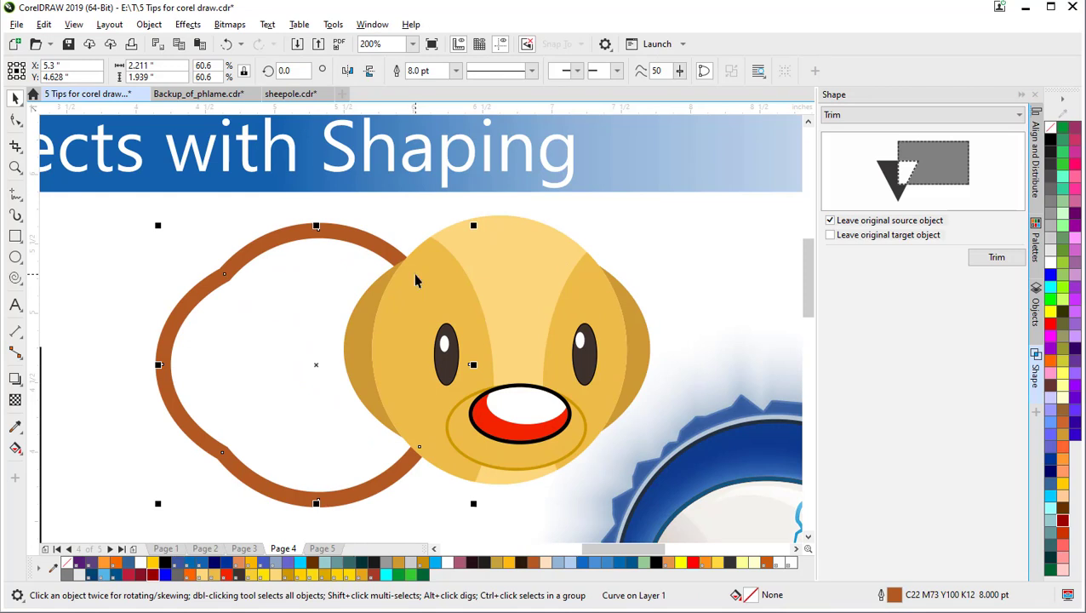
key("ctrl+z")
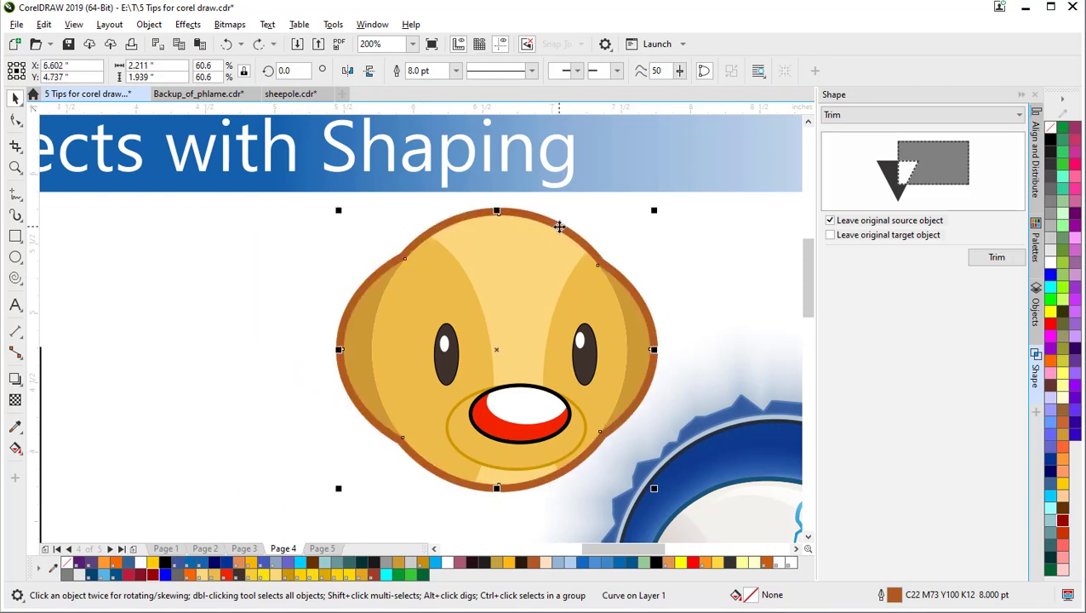
left_click_drag(557, 227, 381, 237)
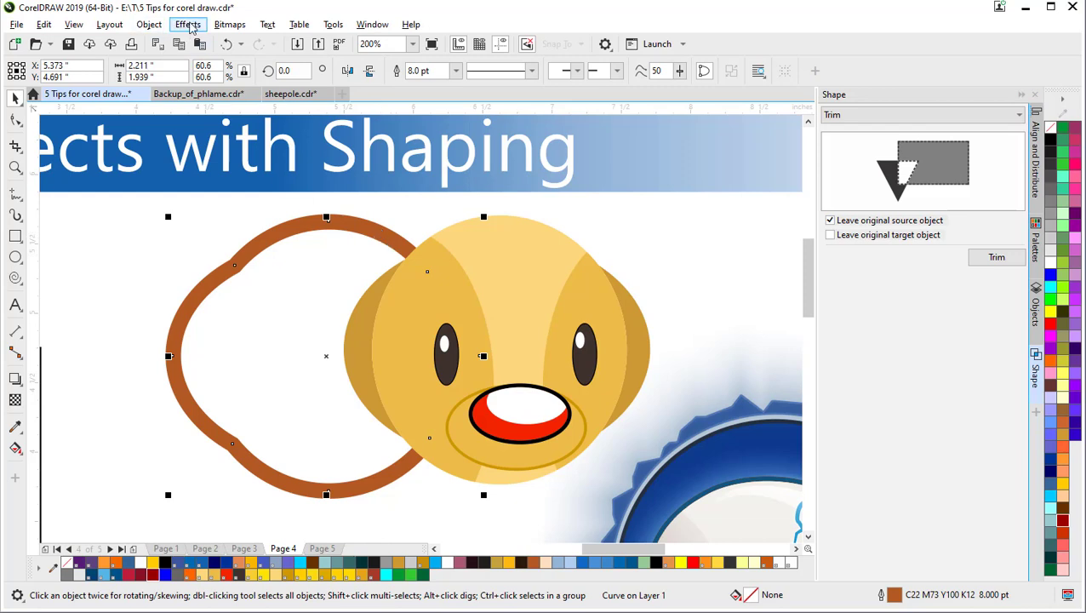
Step: Convert the duck's brown outline to a filled object and nudge it back around the face
left_click(188, 25)
mouse_move(232, 24)
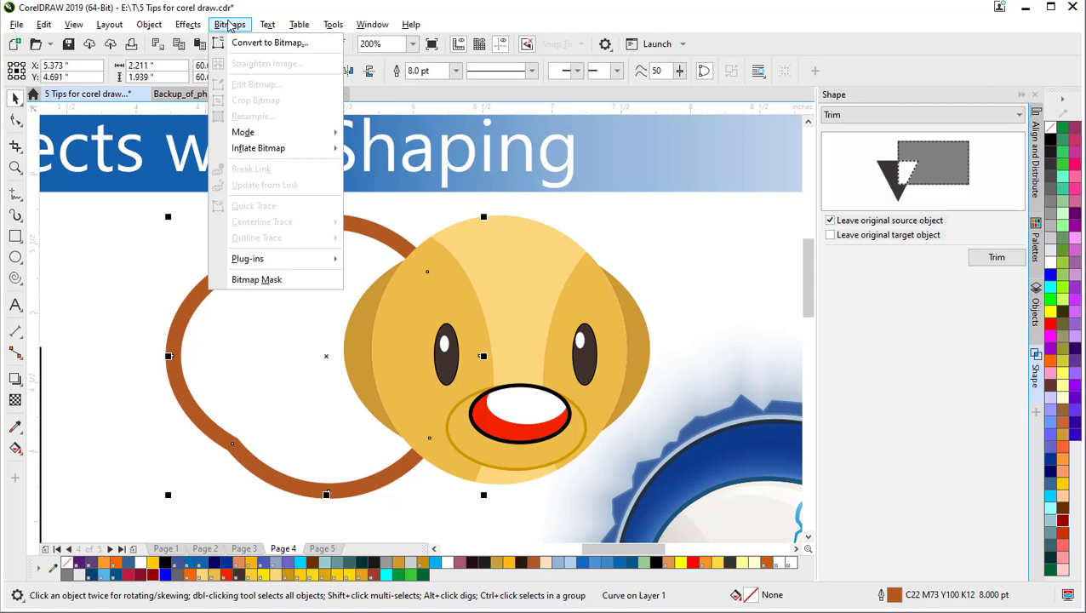
mouse_move(183, 26)
mouse_move(137, 27)
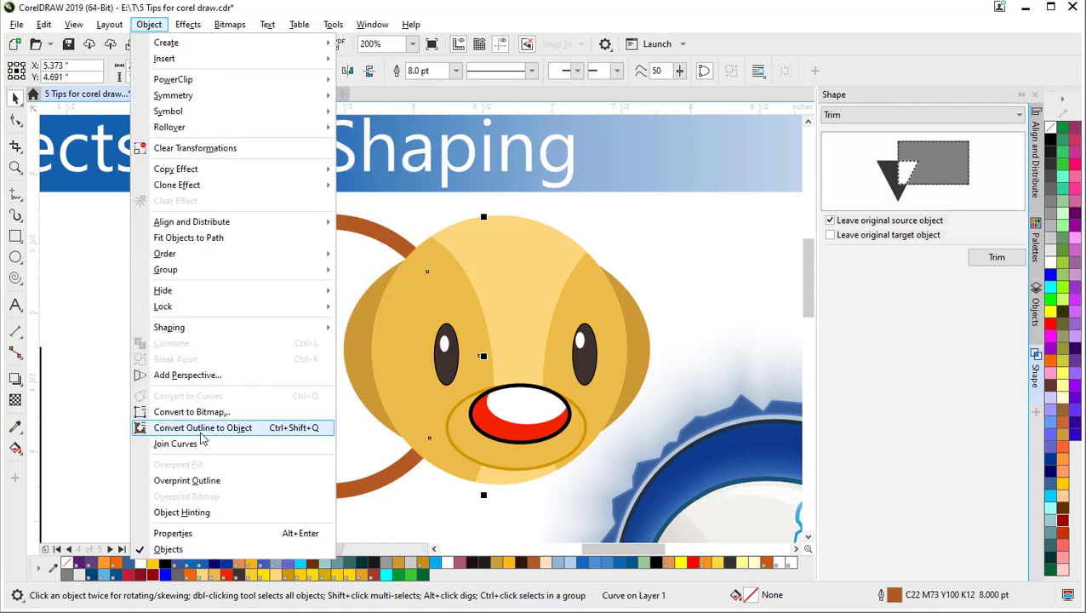
left_click(199, 428)
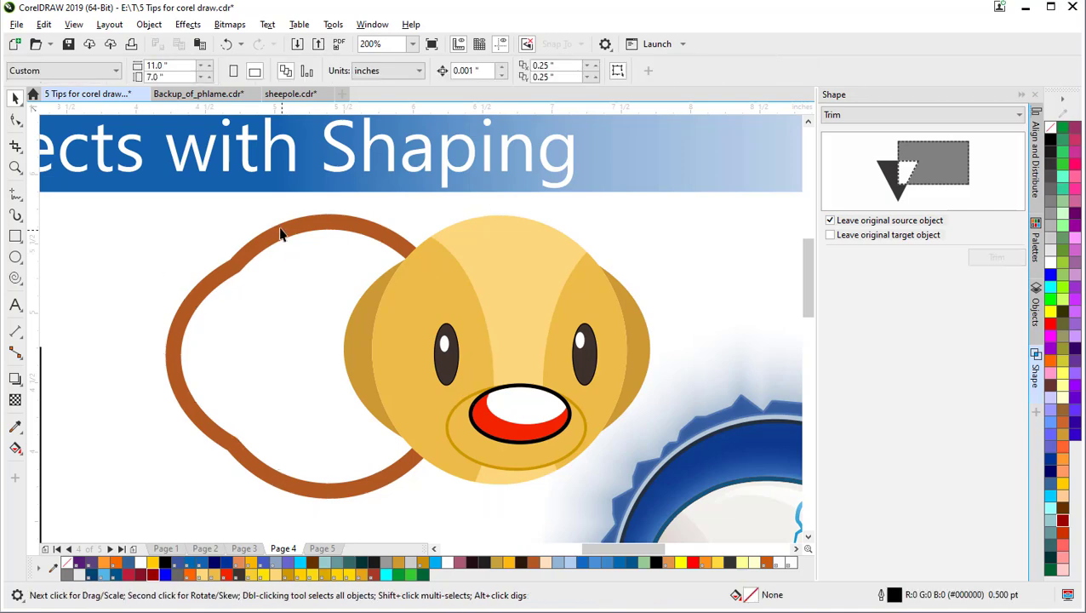
left_click_drag(281, 233, 182, 280)
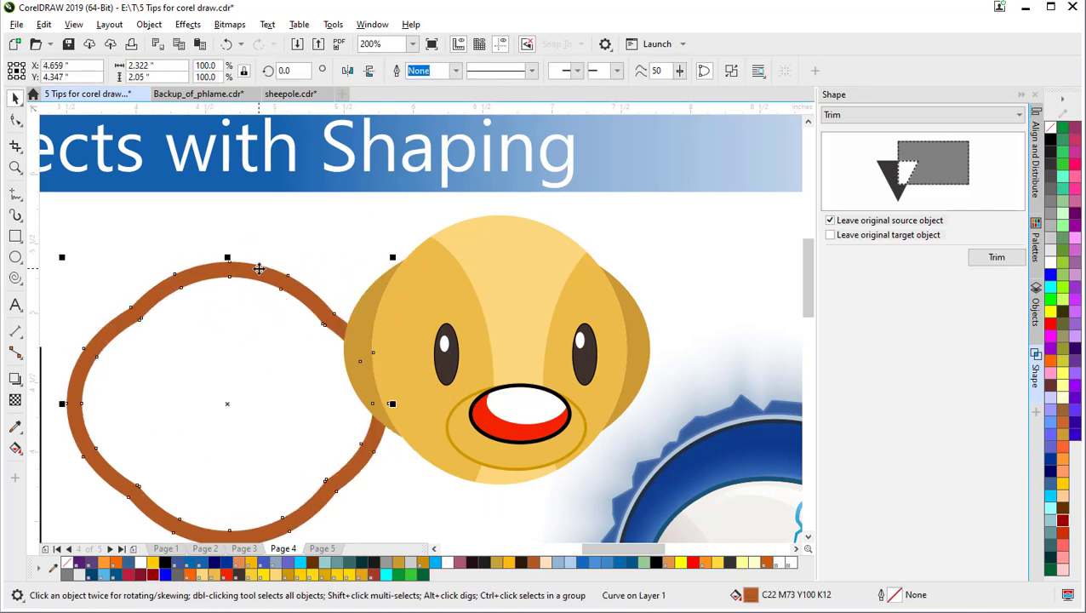
left_click_drag(258, 267, 528, 218)
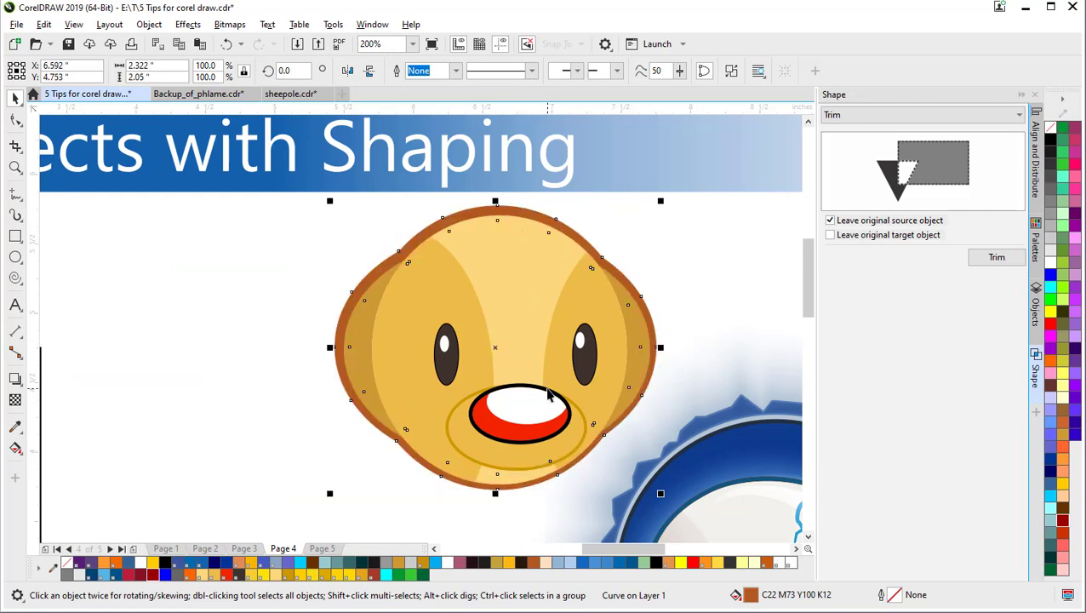
key("Down")
key("Down")
key("Down")
key("Down")
key("Down")
key("Down")
key("Down")
key("Right")
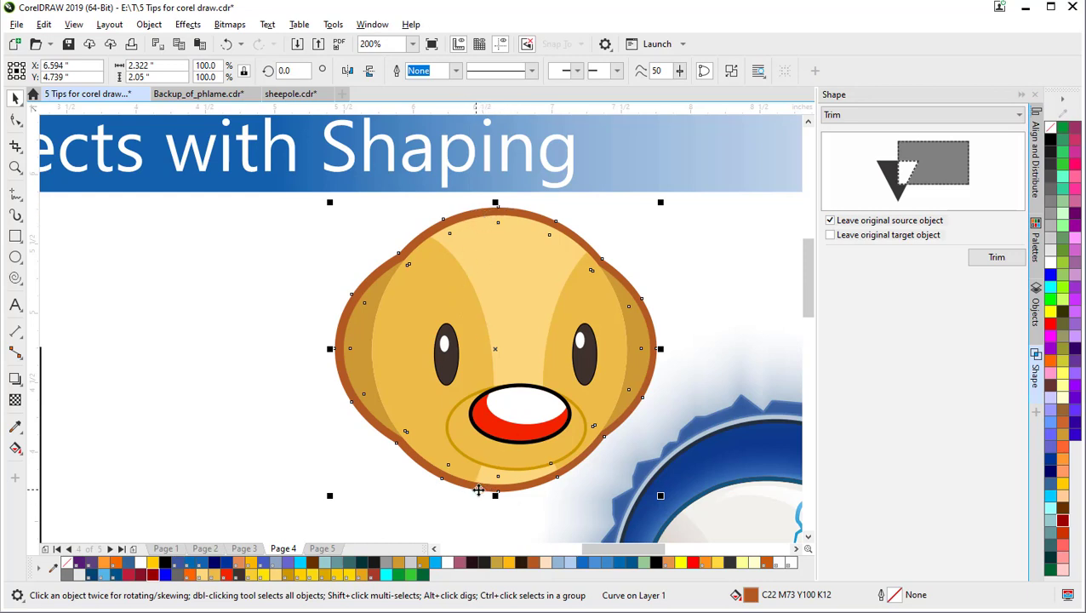
Step: Give the brown rim a vertical fountain fill ending in dark brown at the bottom
left_click(14, 448)
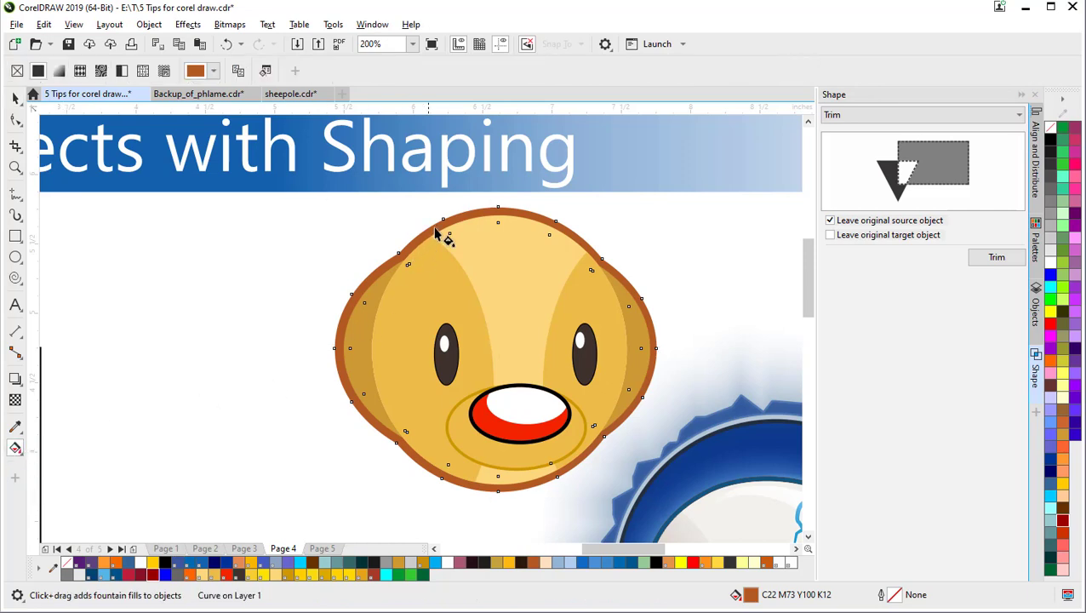
left_click_drag(491, 209, 498, 491)
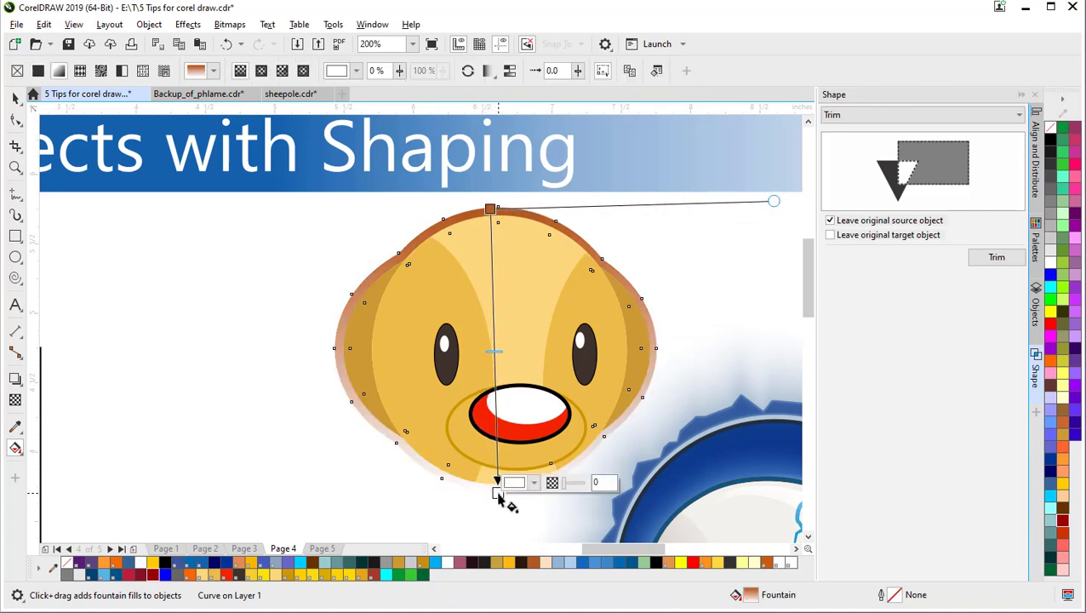
left_click_drag(491, 209, 498, 203)
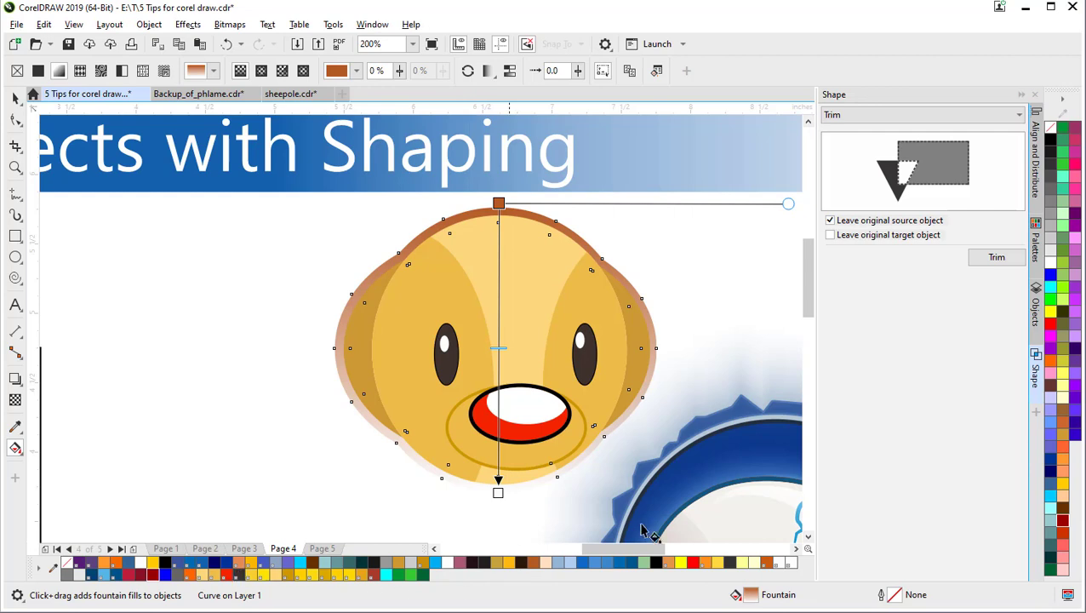
left_click_drag(1061, 510, 498, 493)
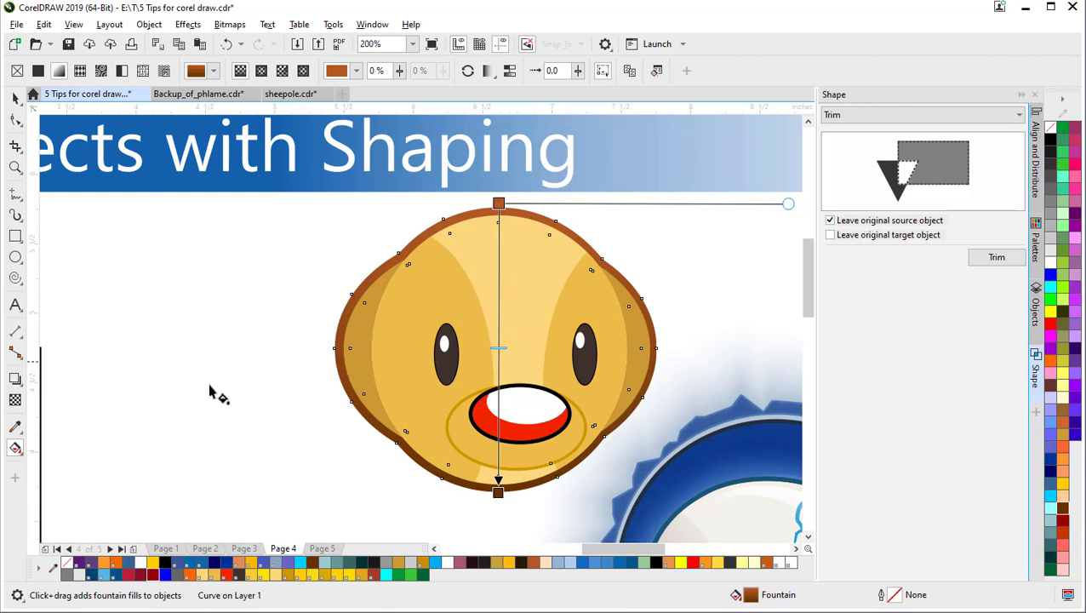
left_click(15, 427)
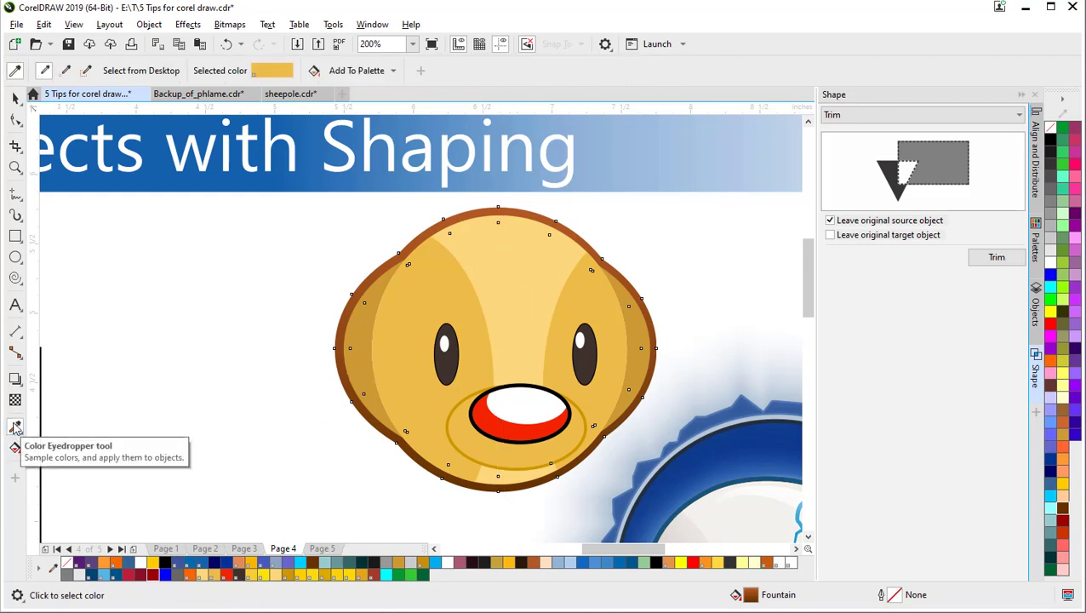
Step: Sample the face's gold outer shading with the Color Eyedropper and add it to the Document Palette
left_click(352, 338)
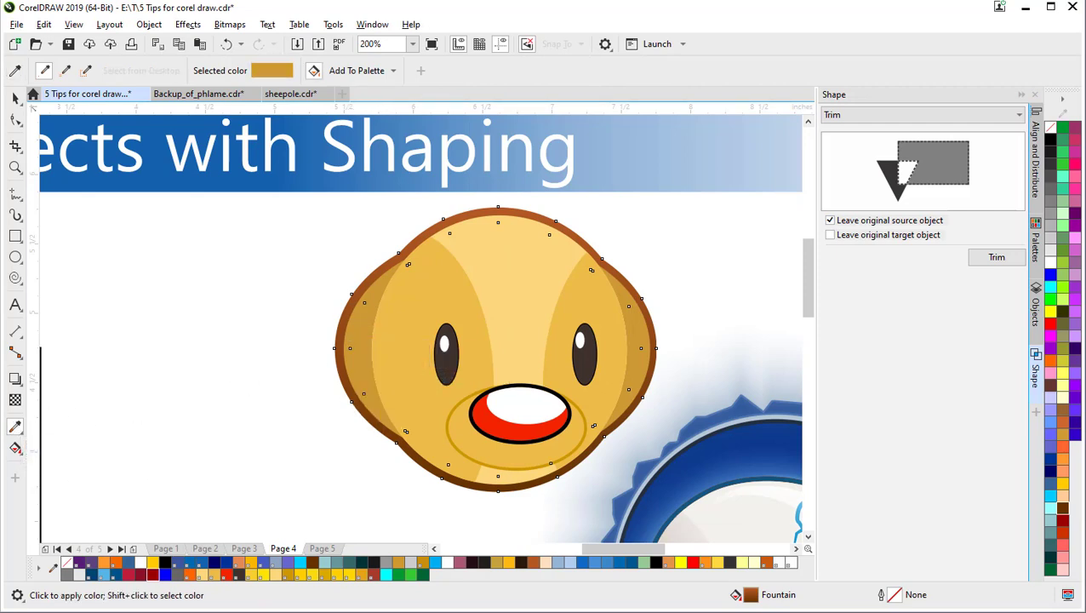
left_click(16, 450)
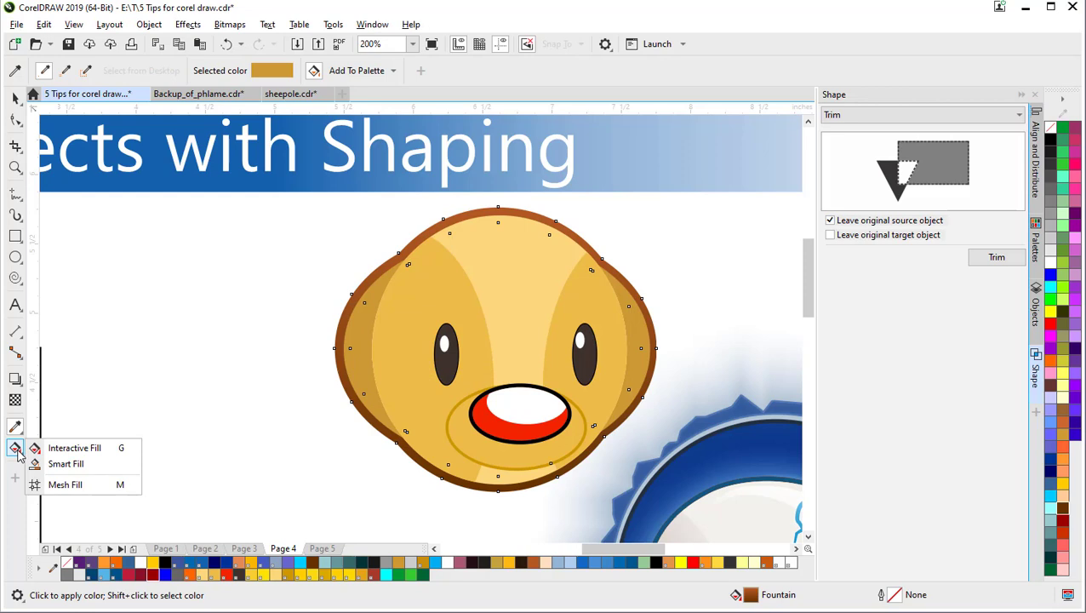
left_click(16, 428)
left_click(18, 428)
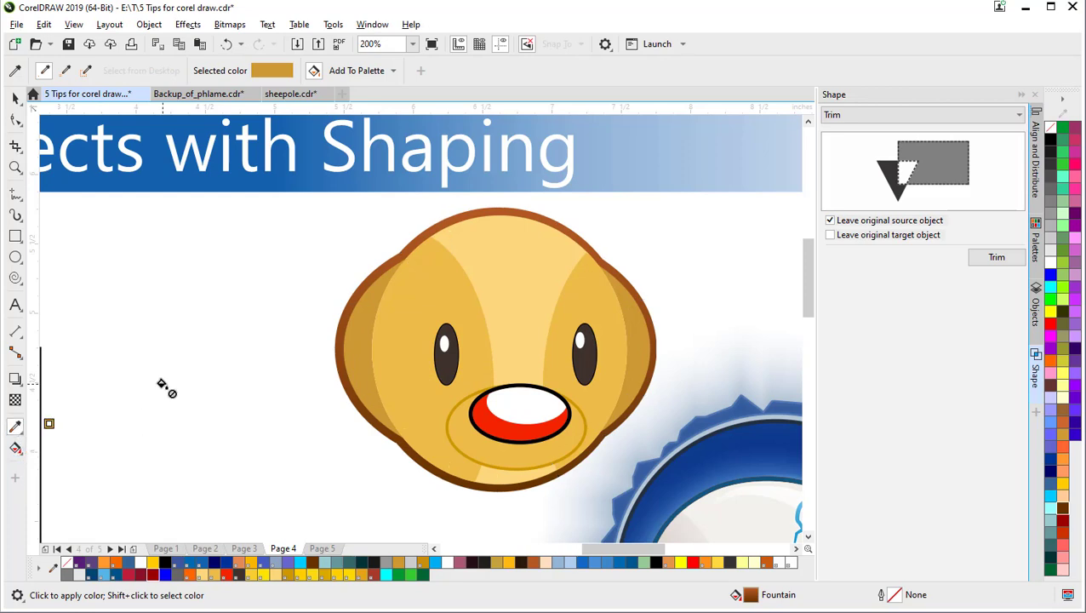
left_click(18, 239)
left_click(18, 240)
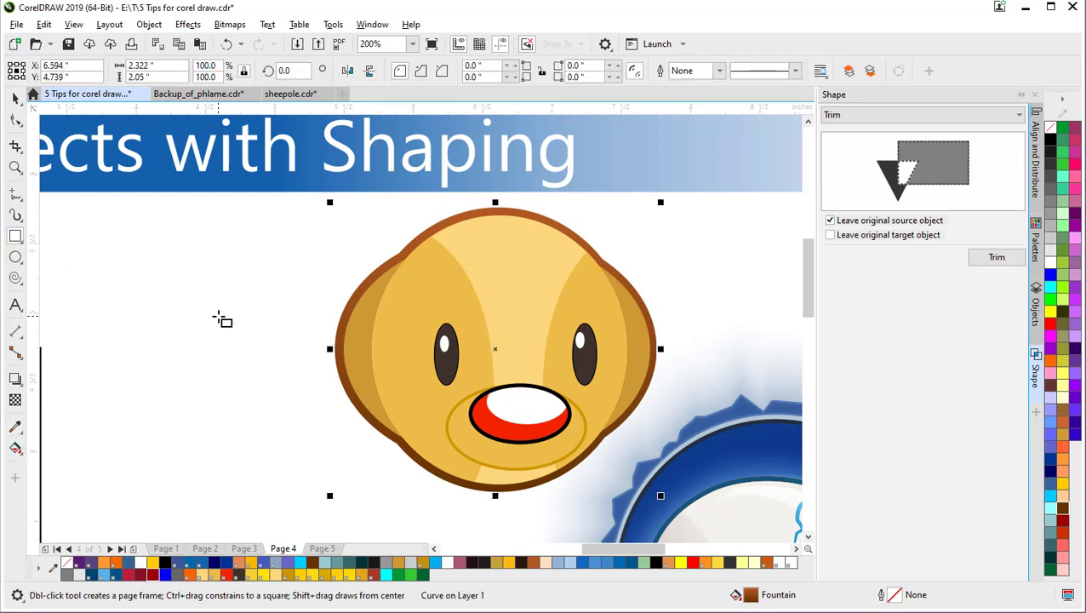
left_click(16, 427)
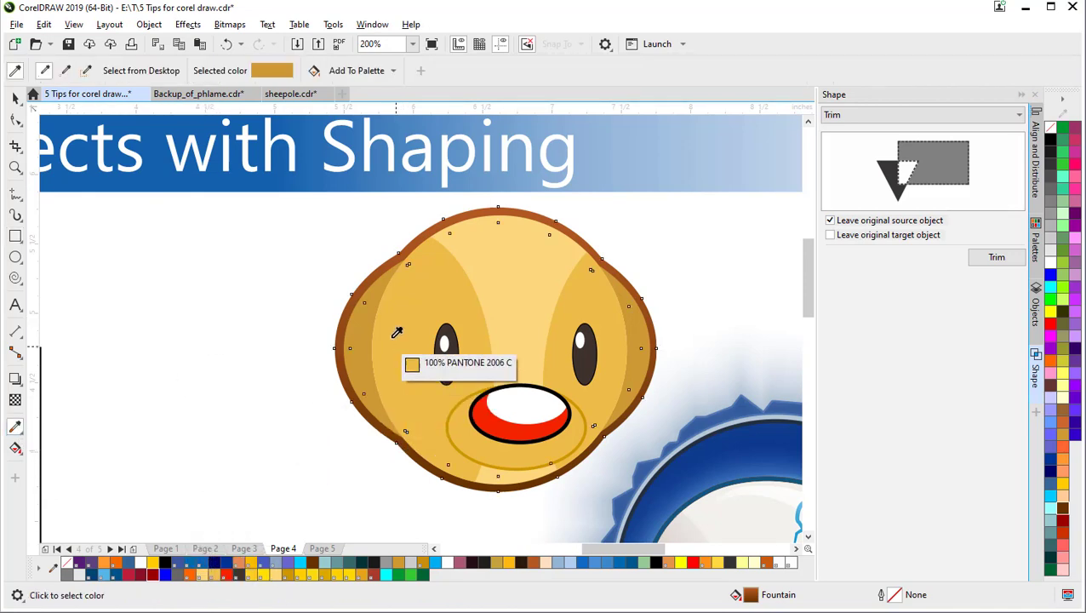
left_click(359, 321)
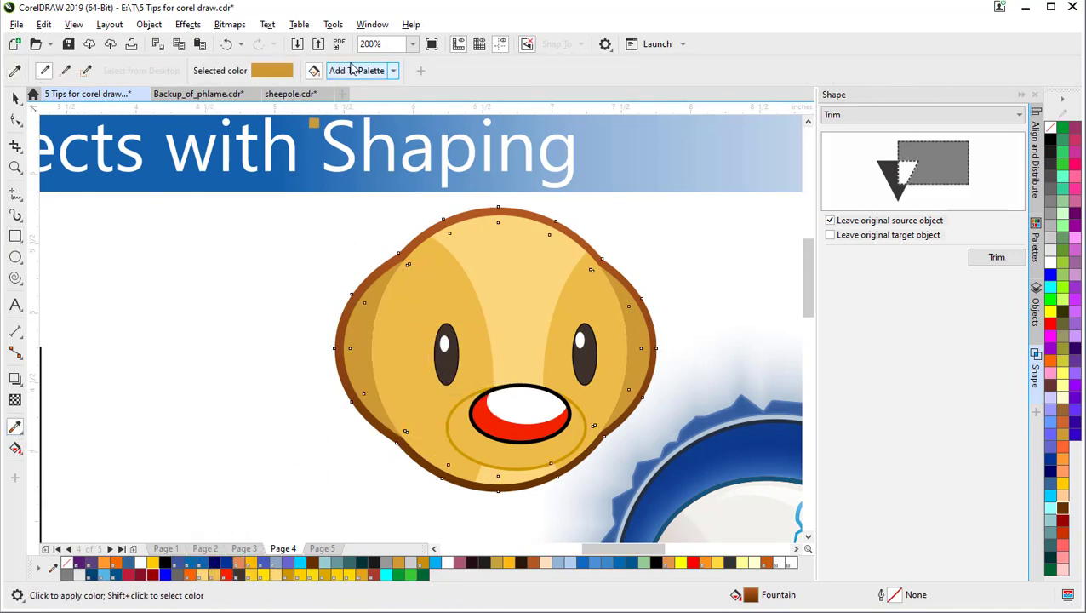
left_click(394, 71)
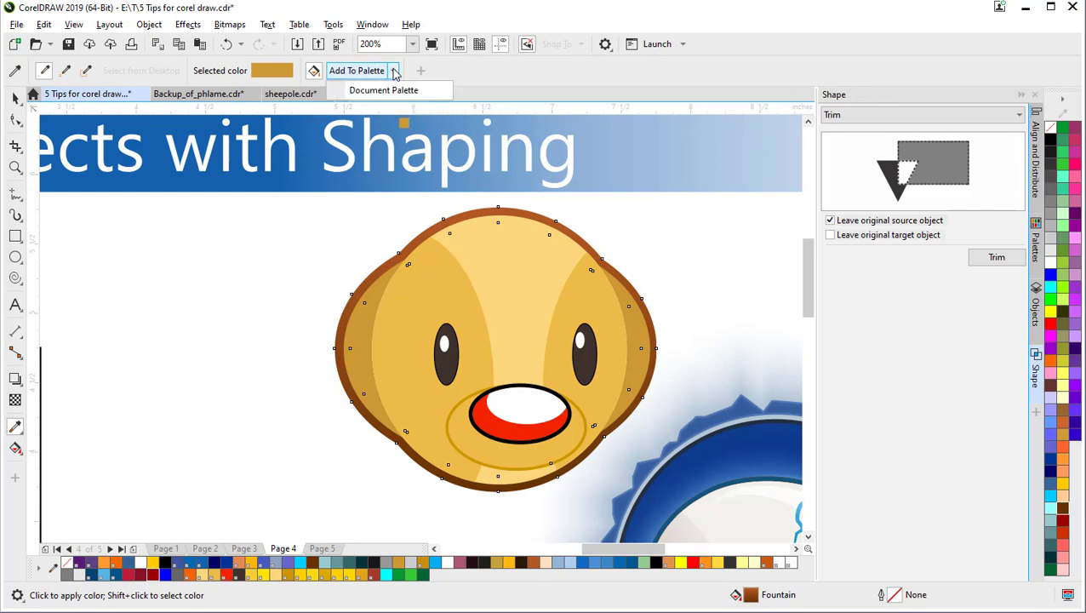
left_click(392, 90)
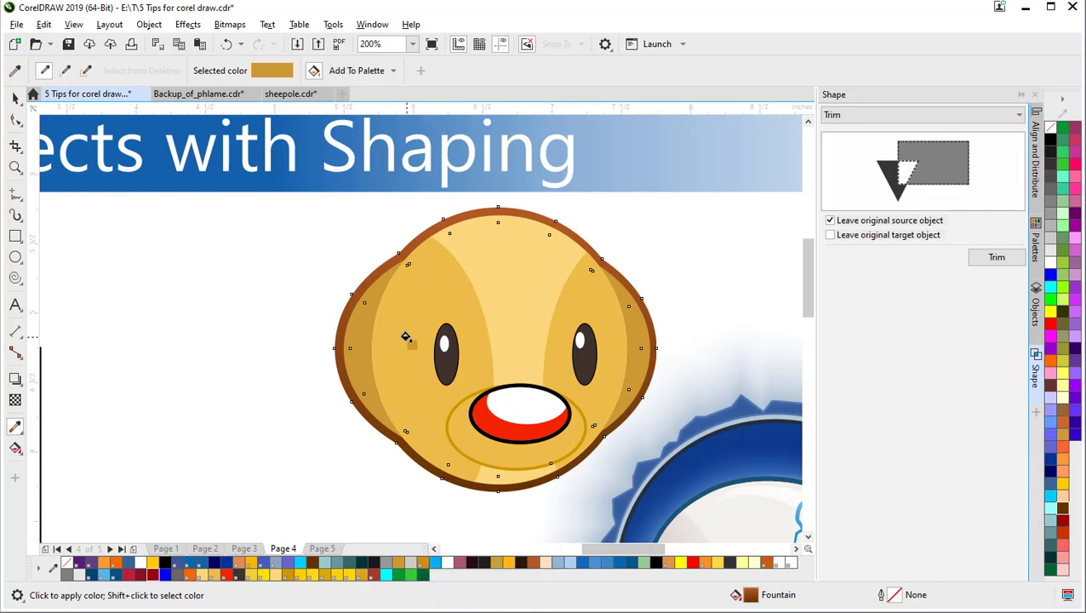
Step: Move the rim gradient's midpoint up and add a gold colour stop at 52%
left_click(14, 451)
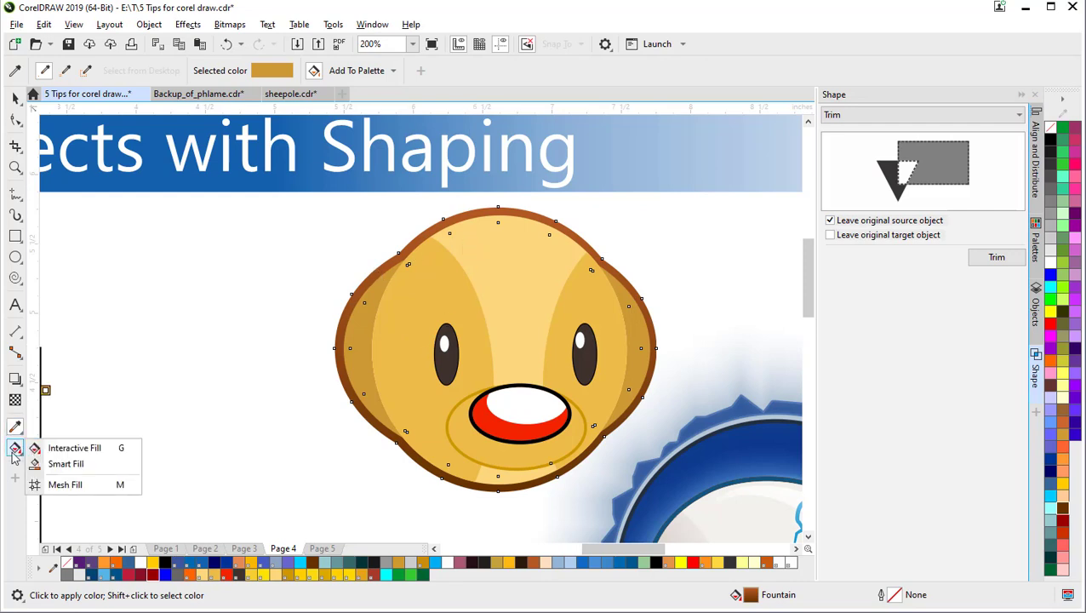
left_click(51, 448)
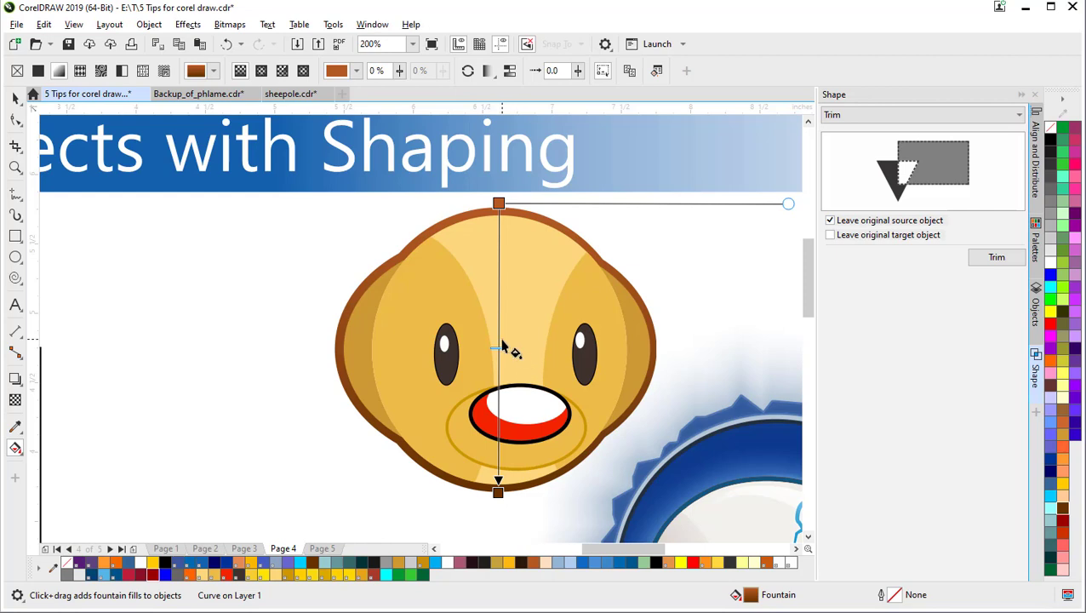
left_click_drag(502, 347, 500, 234)
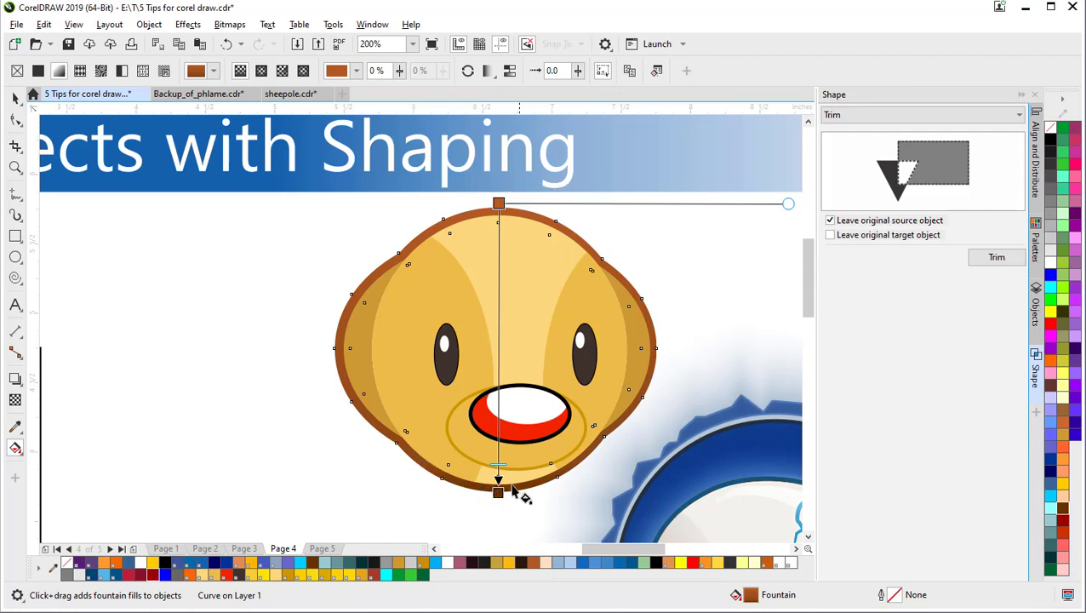
left_click_drag(498, 448, 497, 316)
left_click_drag(425, 569, 498, 354)
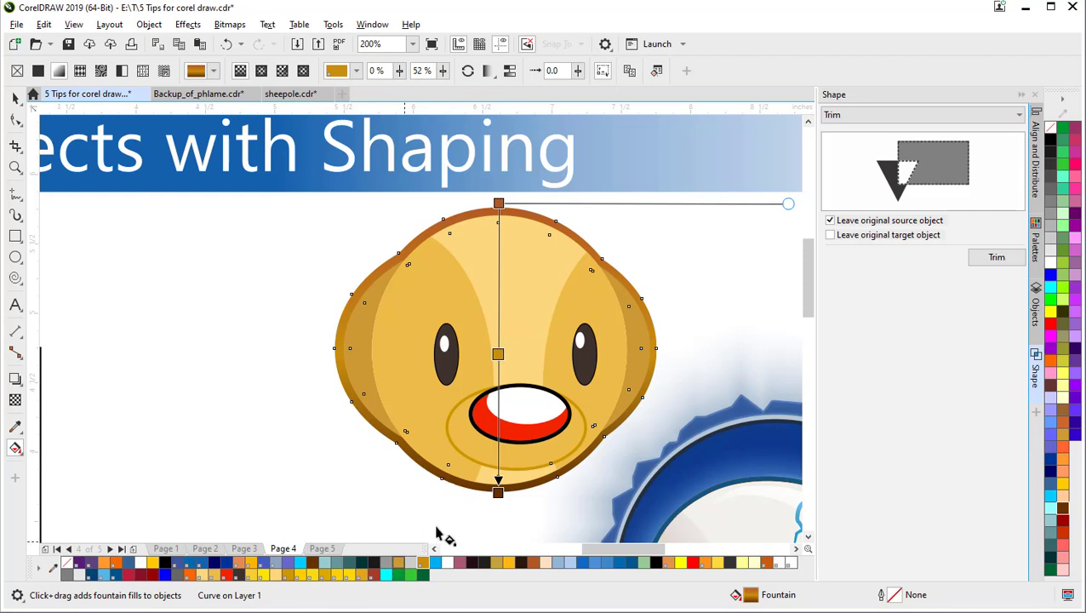
left_click(498, 355)
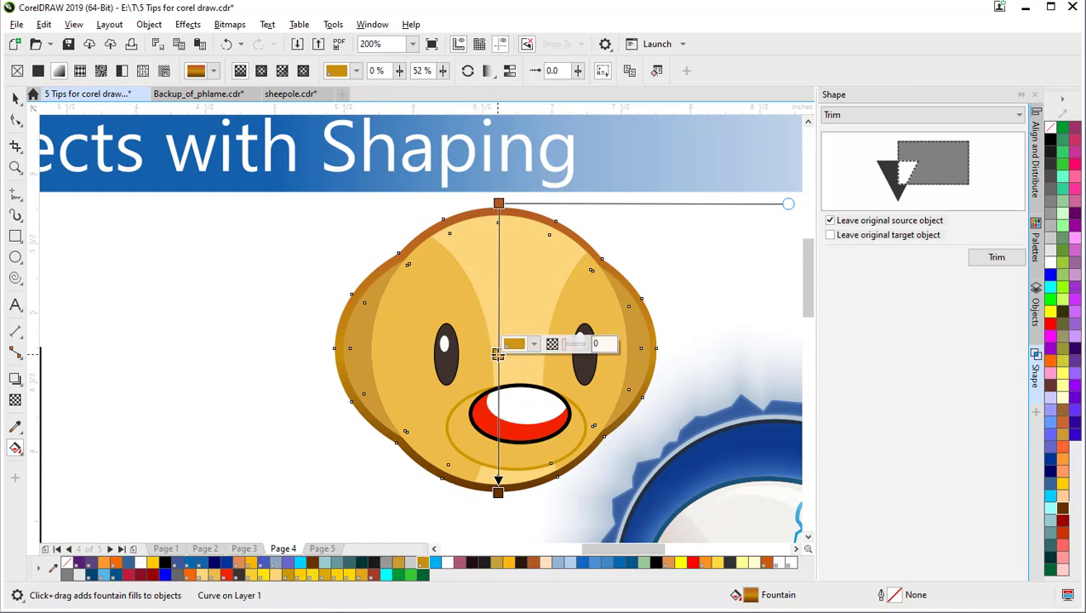
Step: Replace the middle stop with gold stops near the top and by the mouth, then skew the gradient
key("Delete")
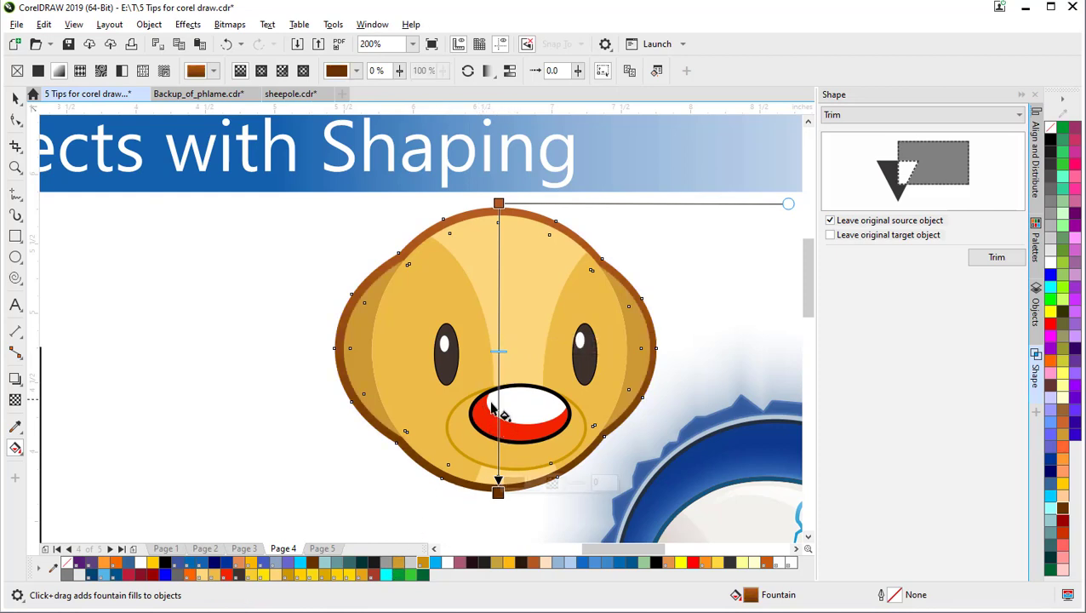
left_click_drag(402, 565, 498, 348)
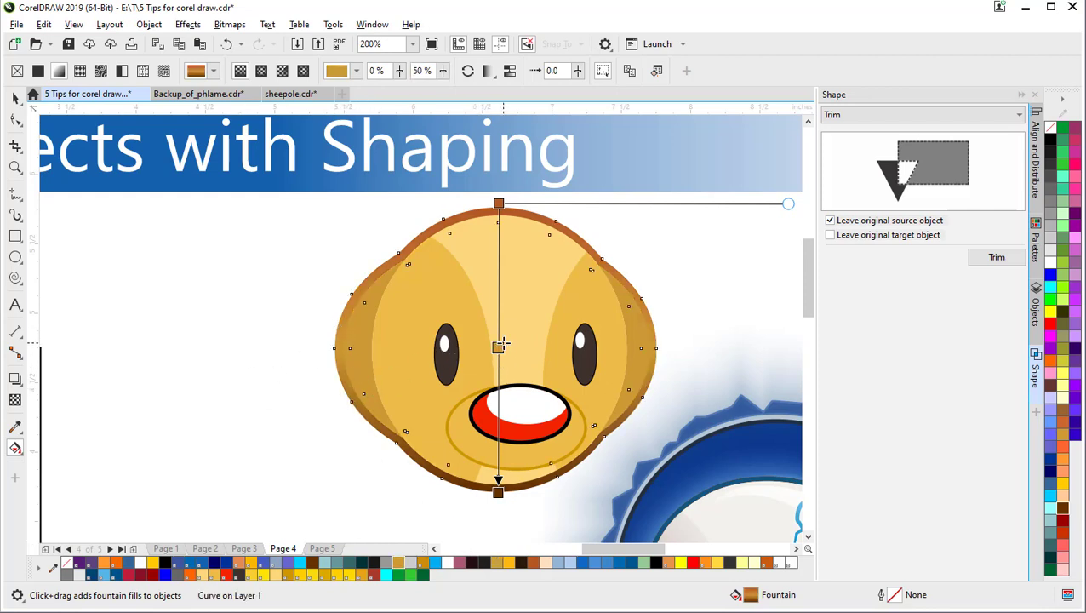
left_click_drag(498, 345, 498, 292)
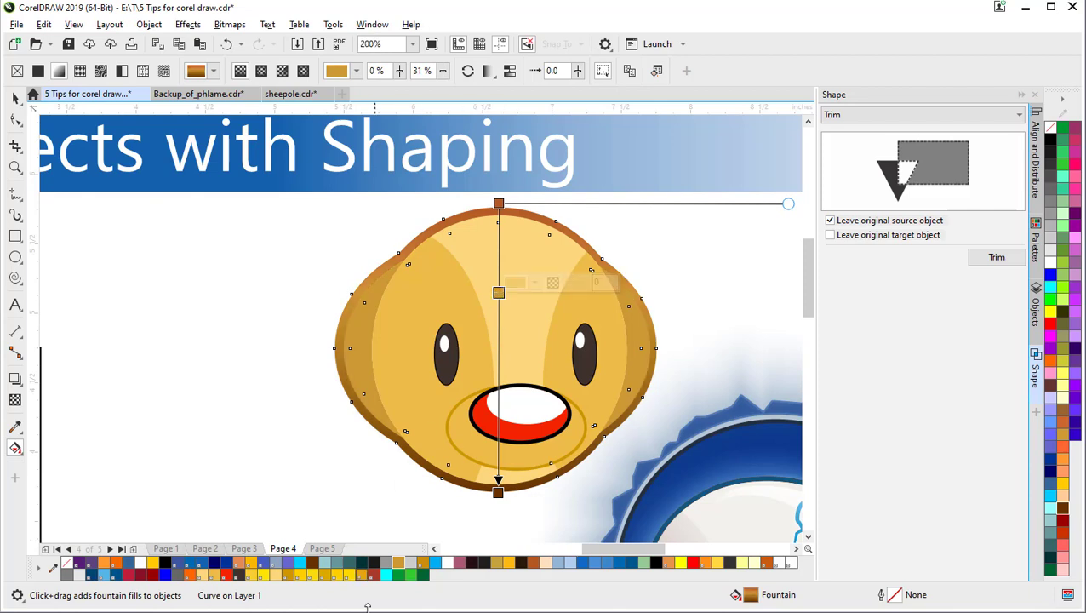
left_click_drag(398, 563, 498, 400)
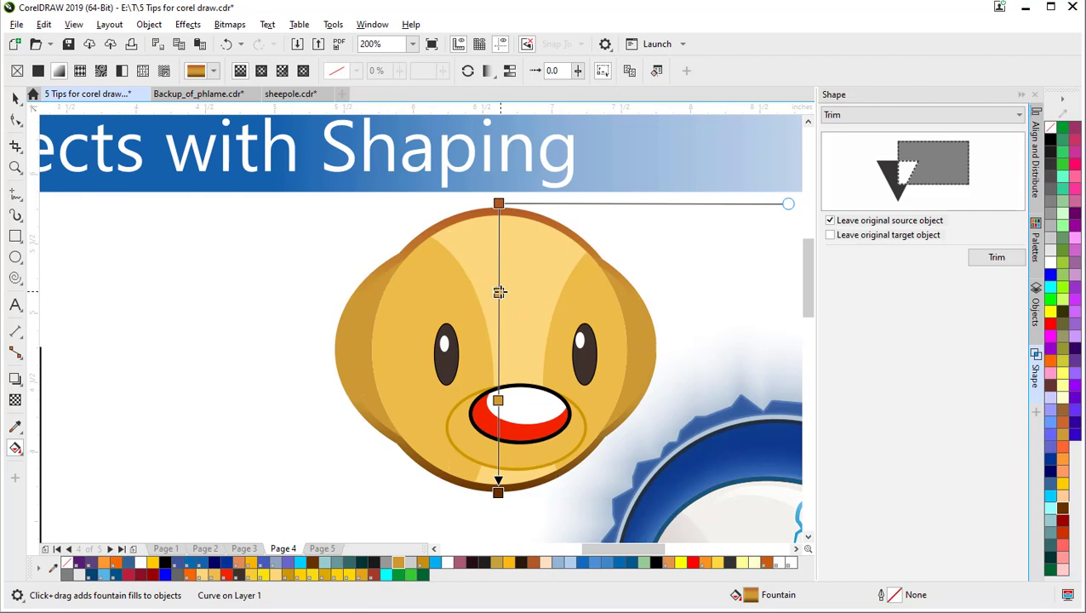
left_click_drag(499, 291, 499, 275)
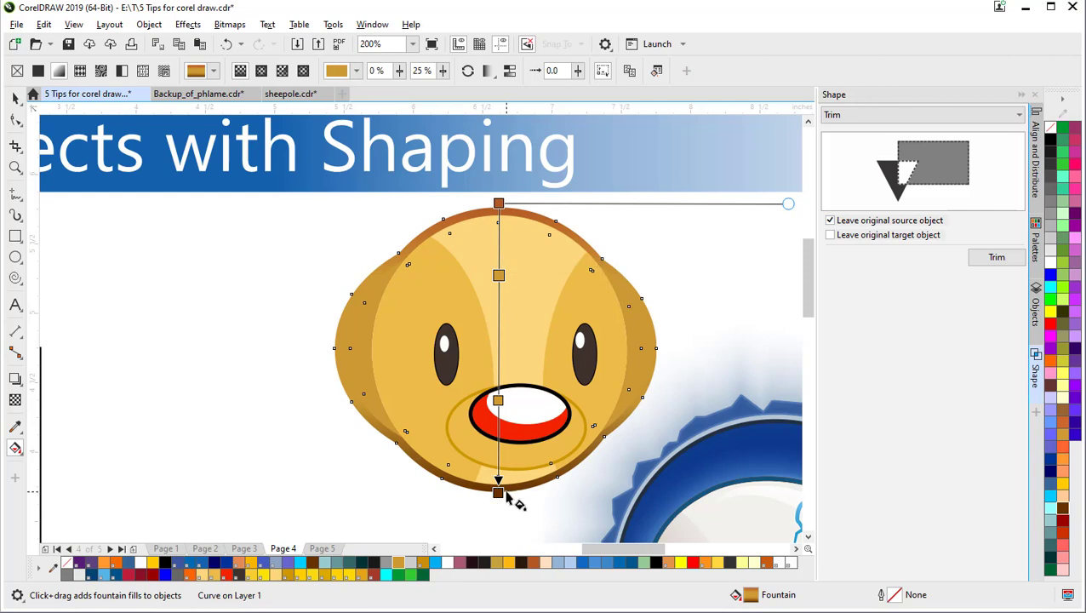
left_click_drag(498, 400, 499, 437)
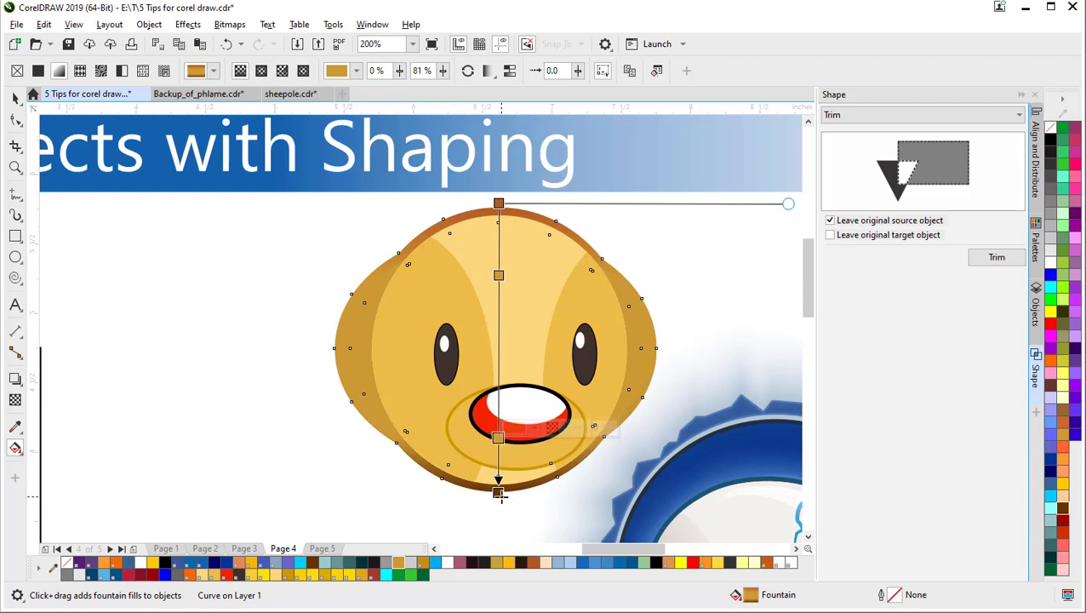
left_click_drag(498, 492, 502, 490)
left_click_drag(786, 198, 705, 205)
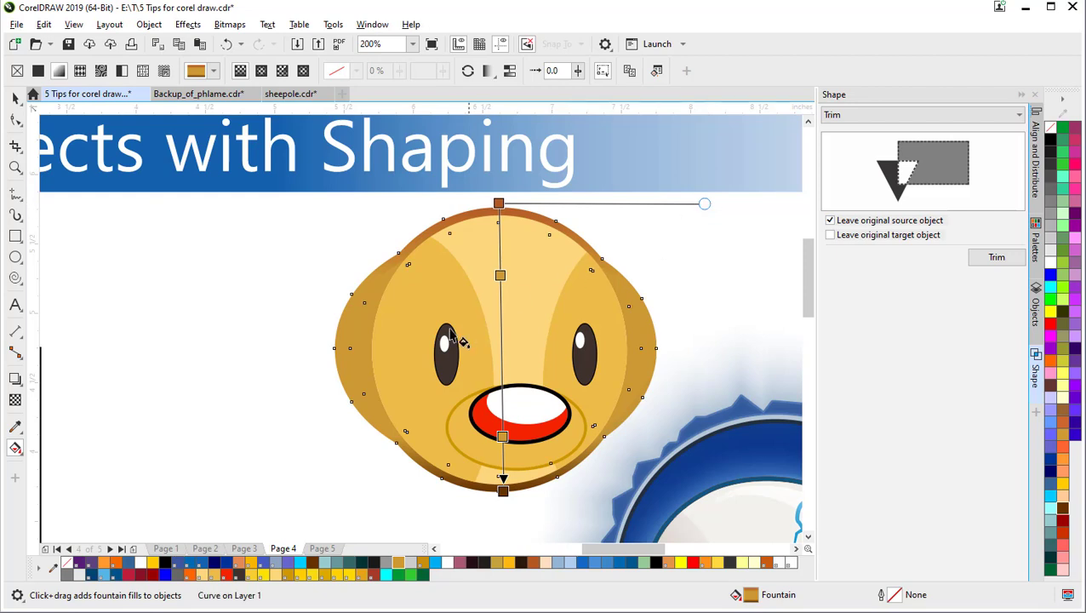
scroll(334, 417, "down", 2)
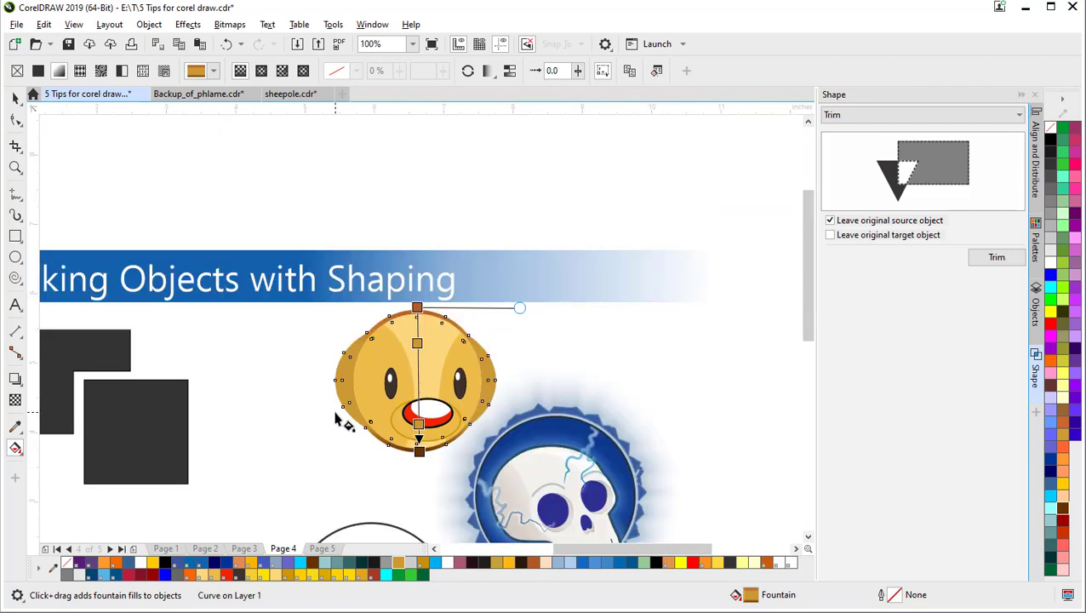
Step: Deselect the face and pan out to show the whole Making Objects with Shaping page
left_click(16, 98)
left_click(281, 359)
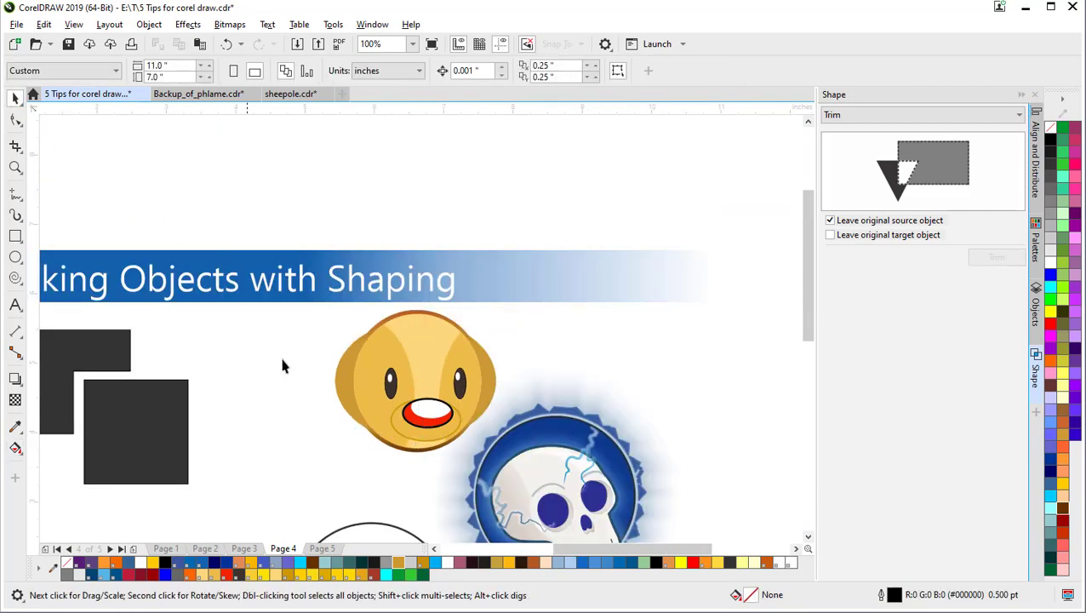
scroll(350, 485, "down", 2)
left_click_drag(350, 485, 392, 261)
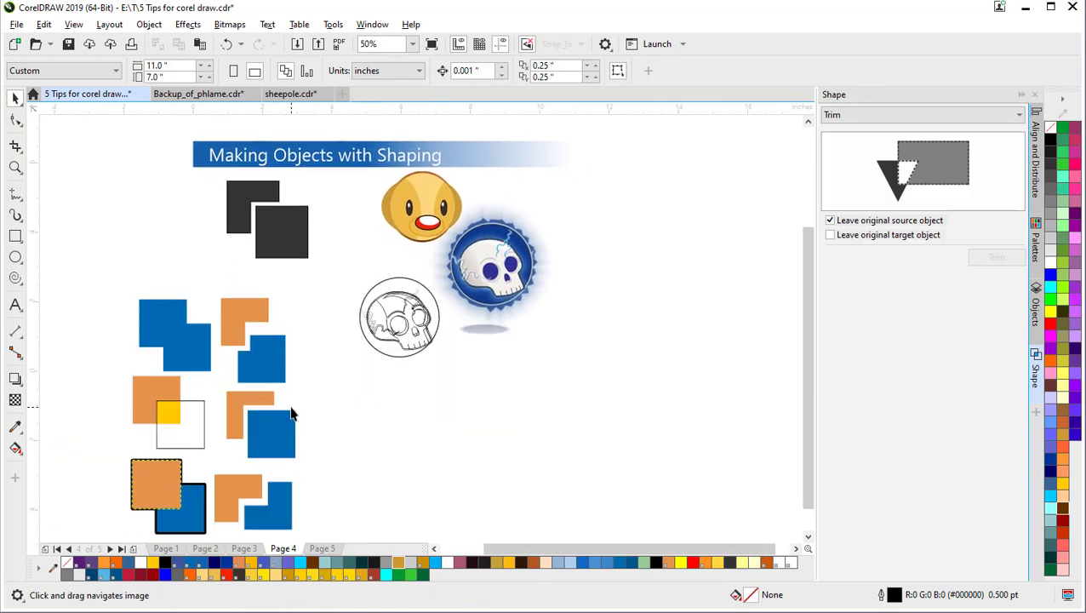
left_click_drag(290, 413, 328, 470)
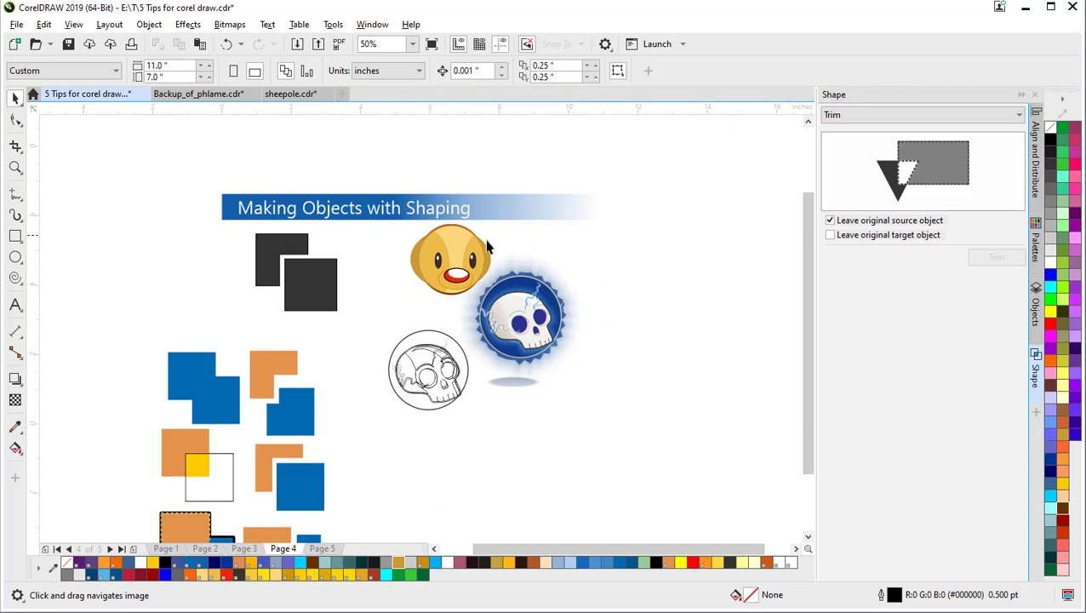
Step: Switch to Backup_of_phlame.cdr and zoom in to inspect the flame character's head and body
left_click(210, 99)
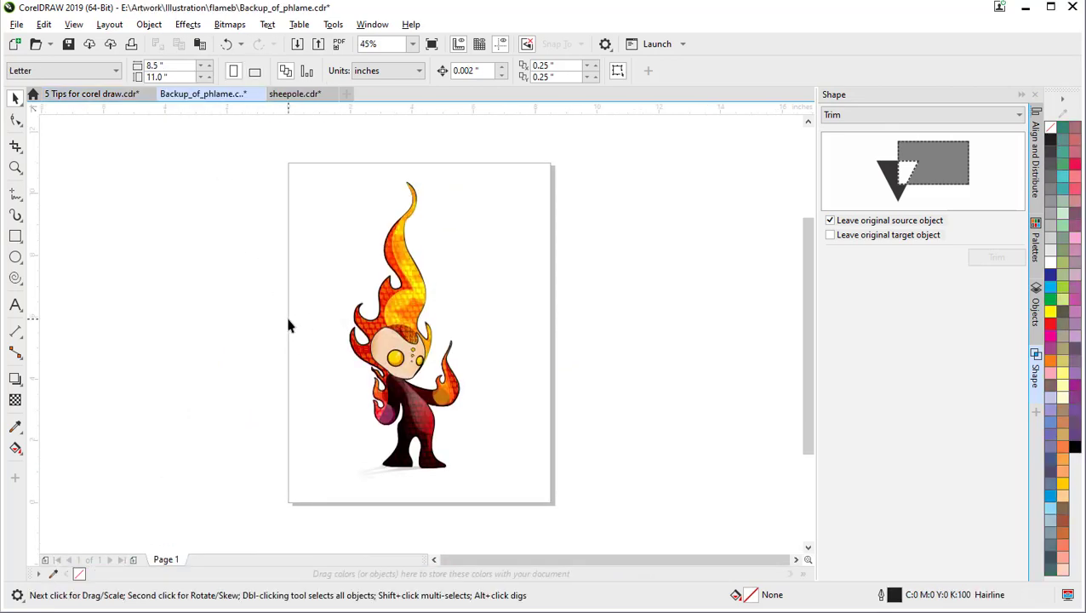
scroll(335, 359, "up", 3)
key("h")
left_click_drag(334, 373, 309, 466)
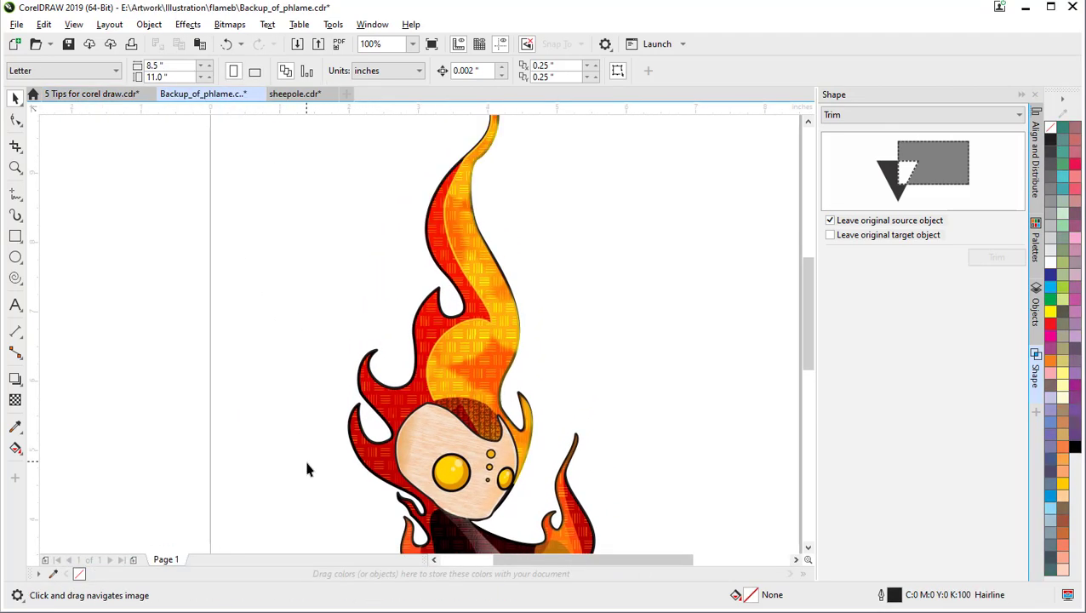
mouse_move(378, 536)
left_mouse_down()
mouse_move(352, 495)
mouse_move(342, 445)
left_mouse_up()
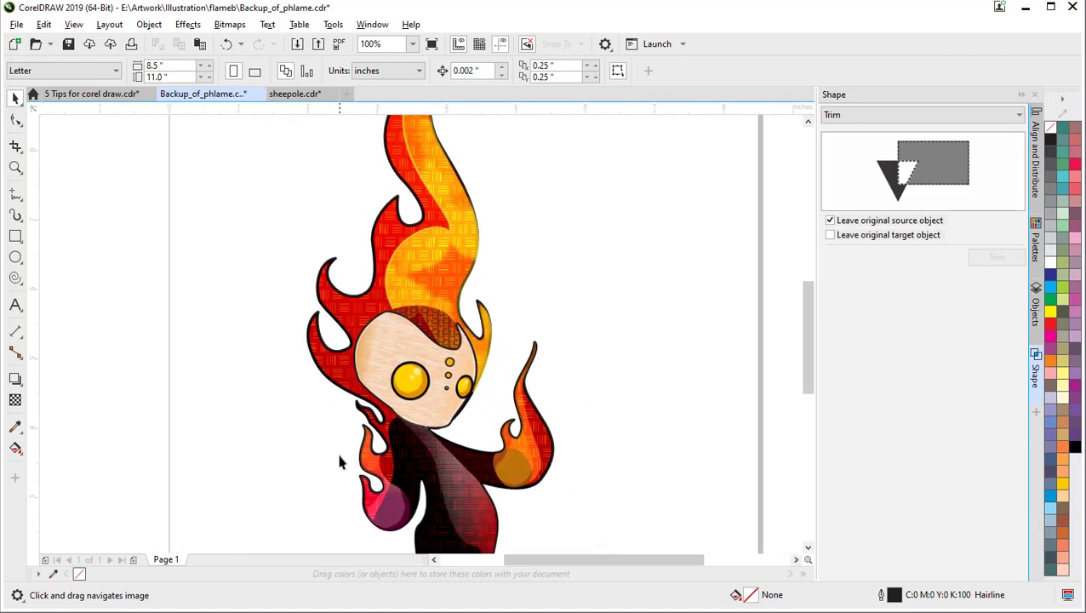
left_click(15, 98)
left_click(407, 390)
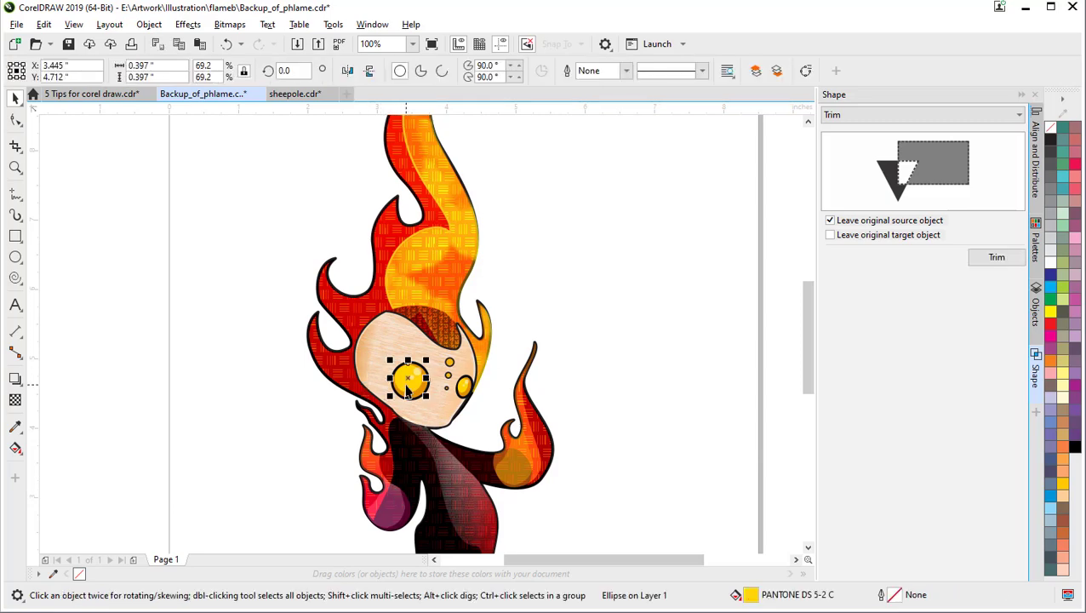
scroll(407, 389, "up", 1)
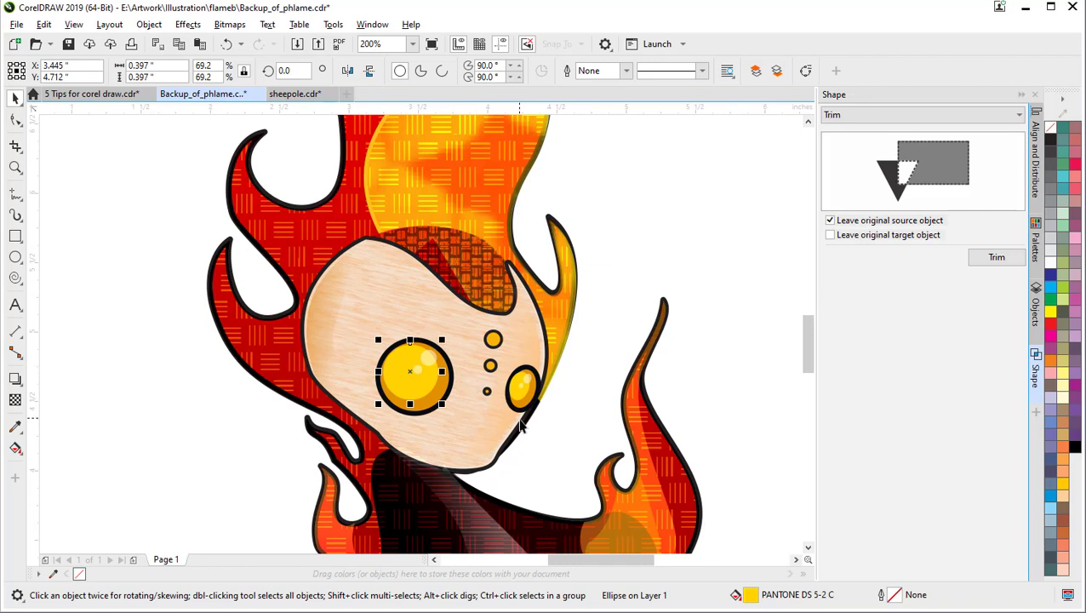
left_click(308, 308)
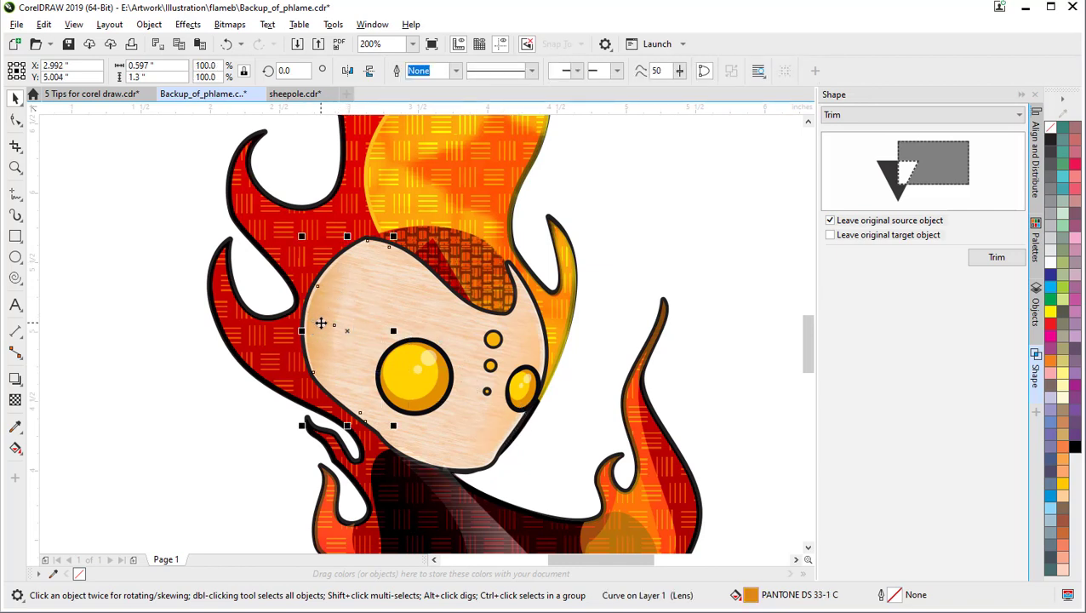
mouse_move(320, 322)
left_mouse_down()
mouse_move(358, 342)
mouse_move(313, 340)
mouse_move(324, 334)
left_mouse_up()
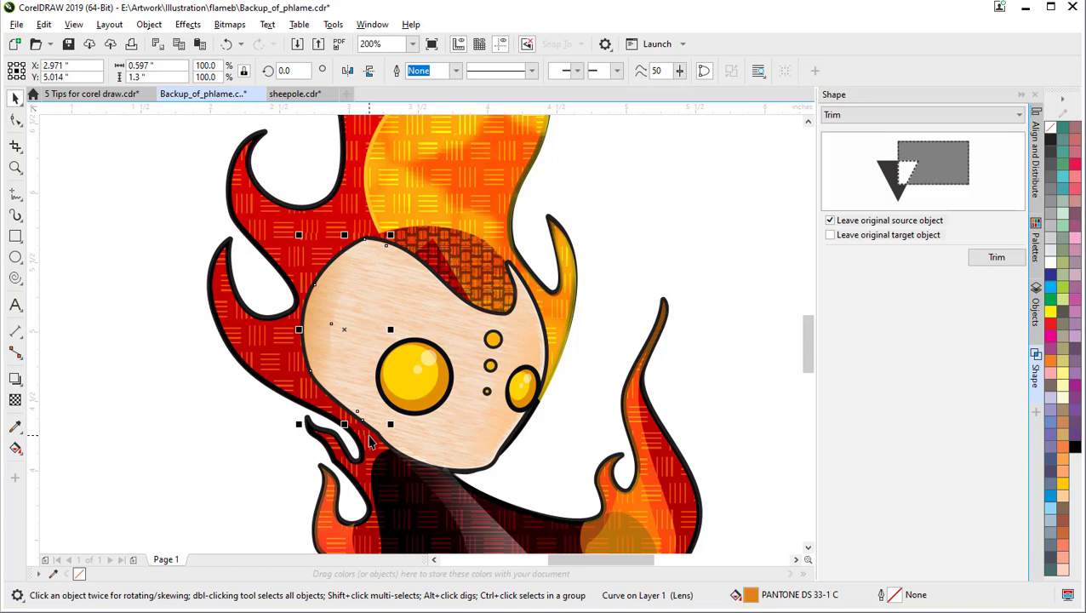
key("ctrl+z")
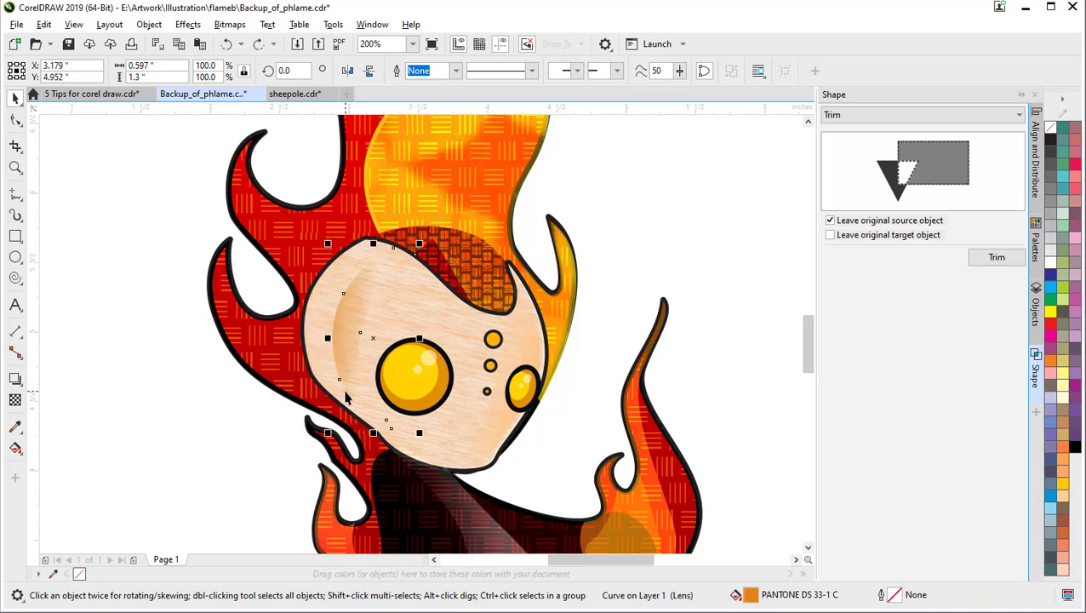
key("ctrl+z")
scroll(346, 392, "down", 1)
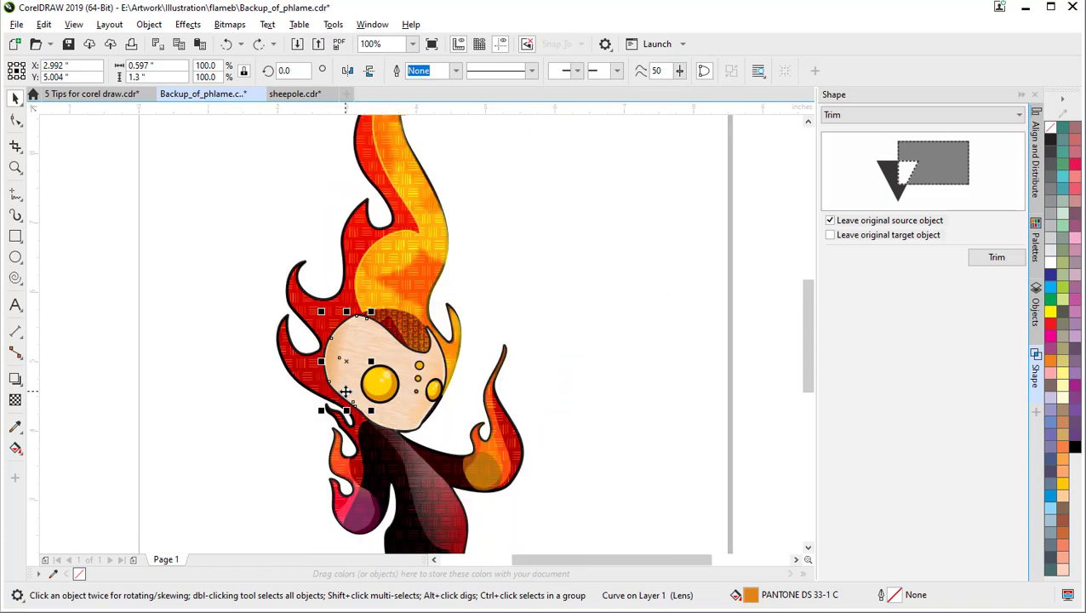
left_click_drag(346, 392, 372, 419)
left_click_drag(484, 523, 466, 403)
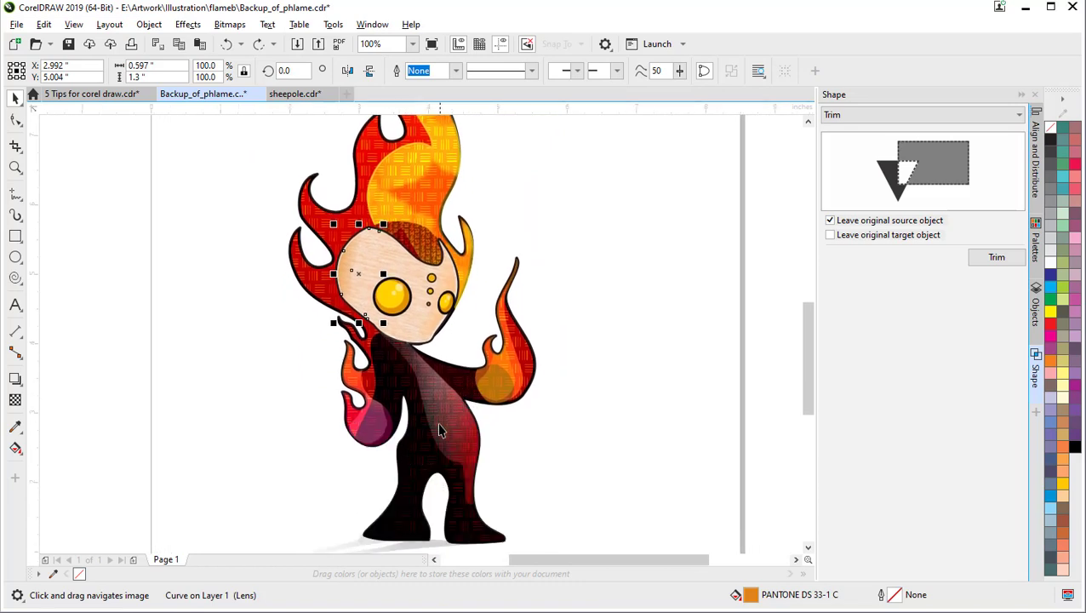
key("space")
left_click(440, 451)
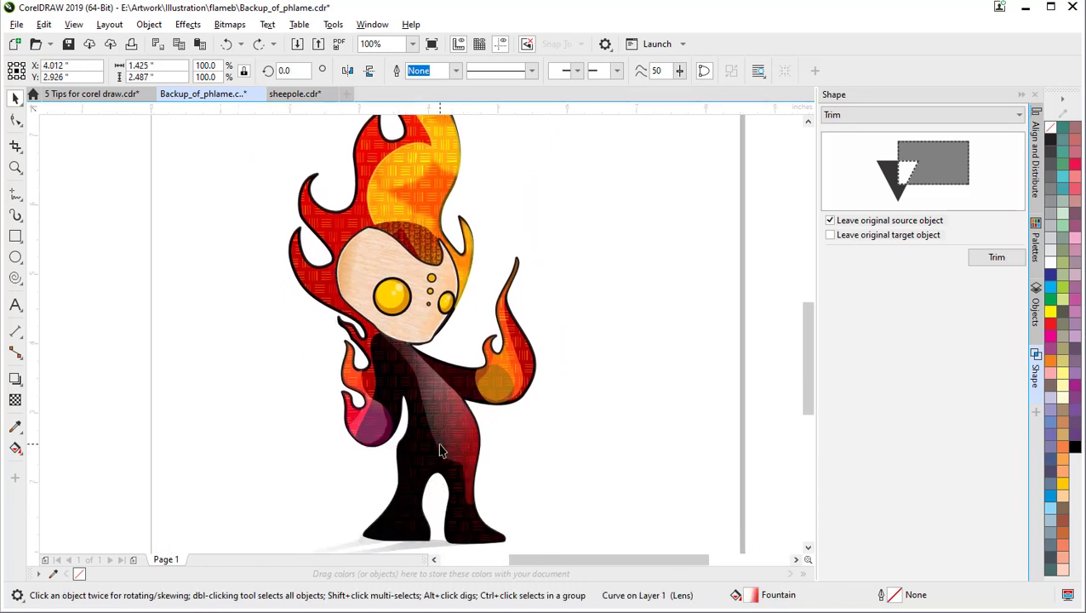
left_click_drag(451, 439, 502, 440)
key("ctrl+z")
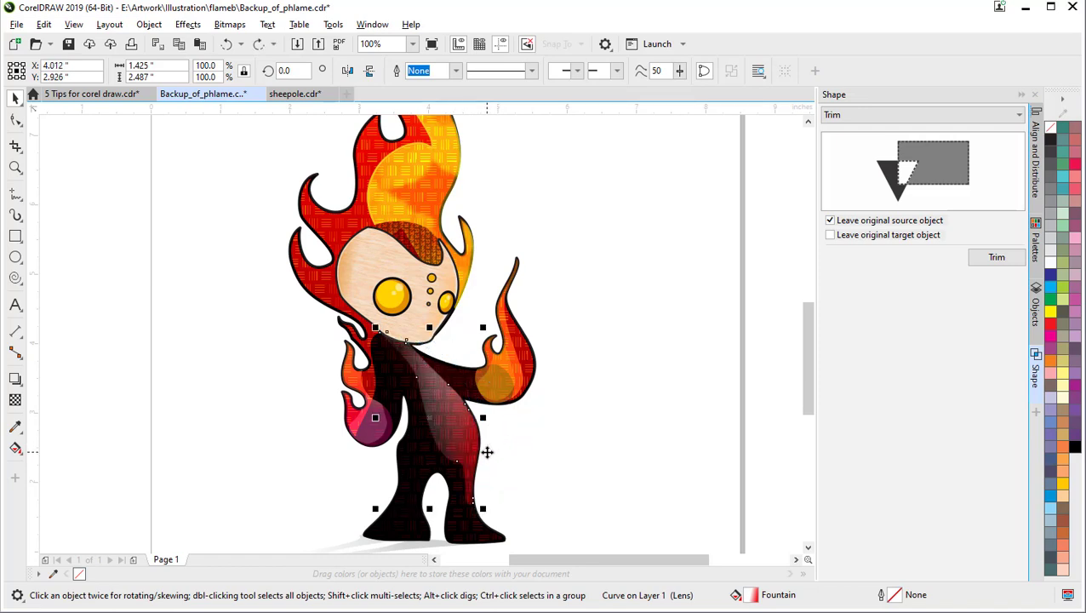
left_click(526, 437)
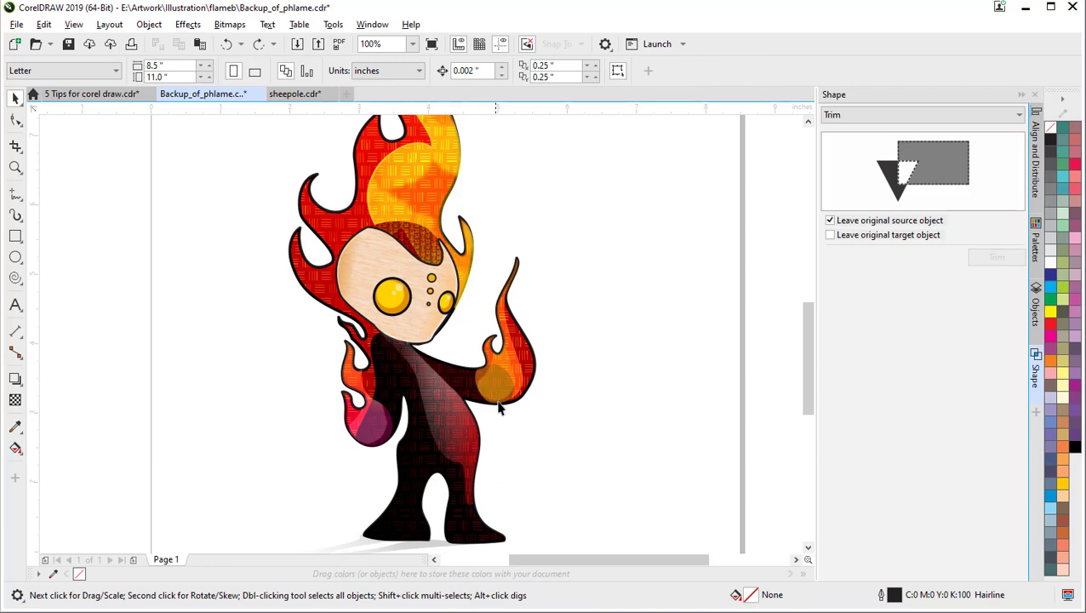
left_click_drag(505, 393, 542, 412)
key("ctrl+z")
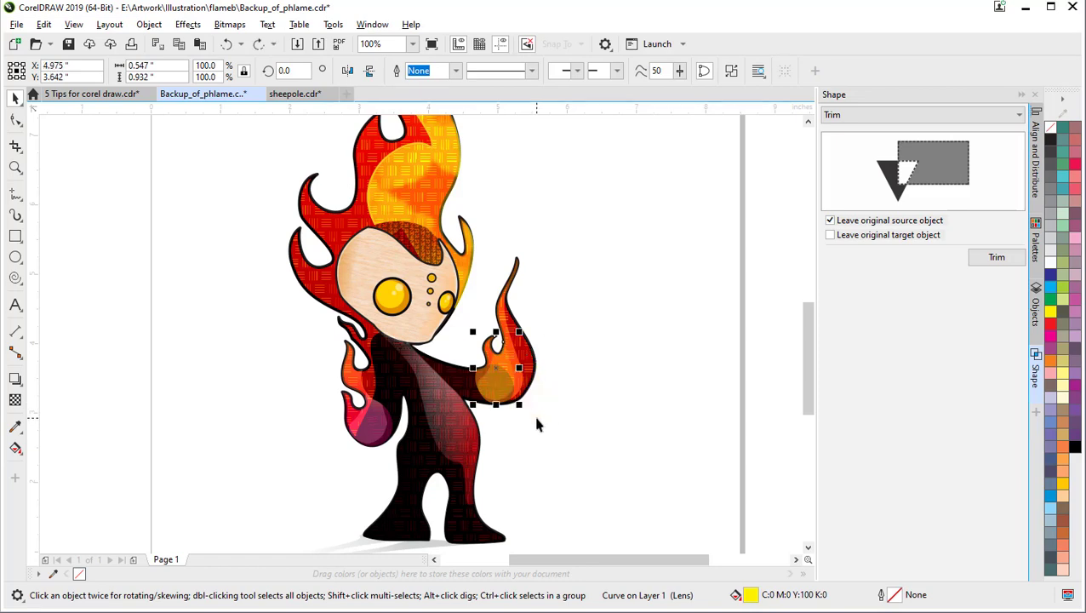
left_click_drag(492, 389, 614, 320)
key("ctrl+z")
left_click_drag(484, 315, 589, 462)
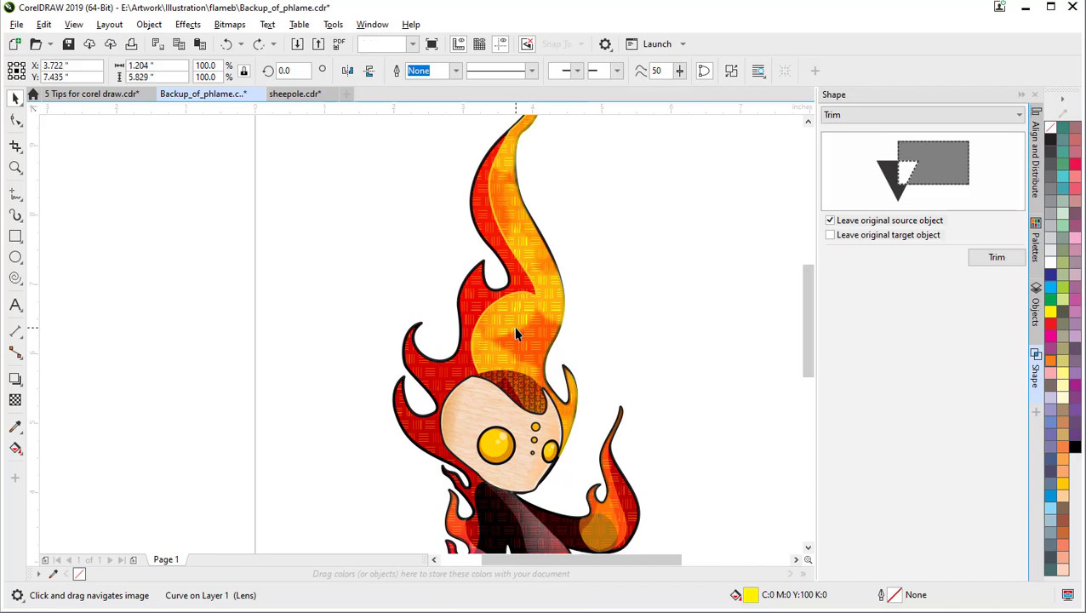
left_click_drag(513, 326, 630, 332)
key("ctrl+z")
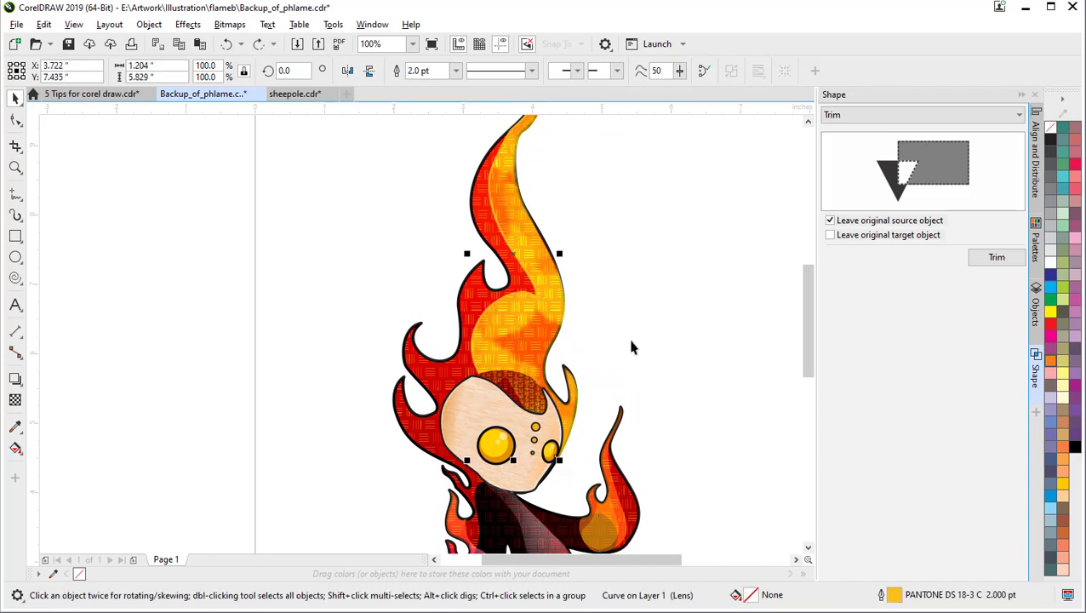
left_click_drag(524, 143, 535, 263)
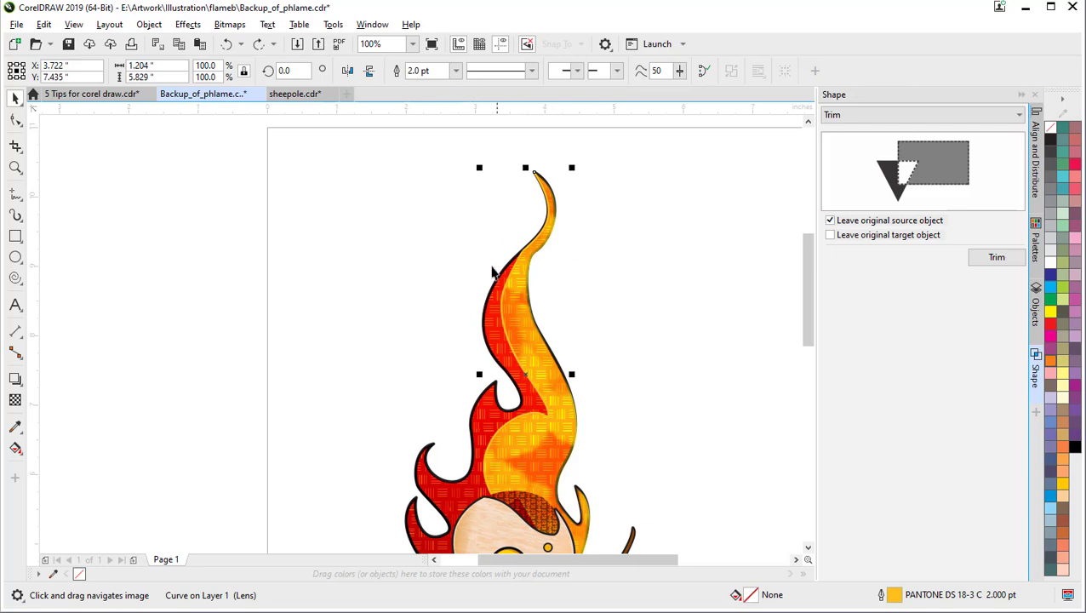
scroll(466, 371, "down", 4)
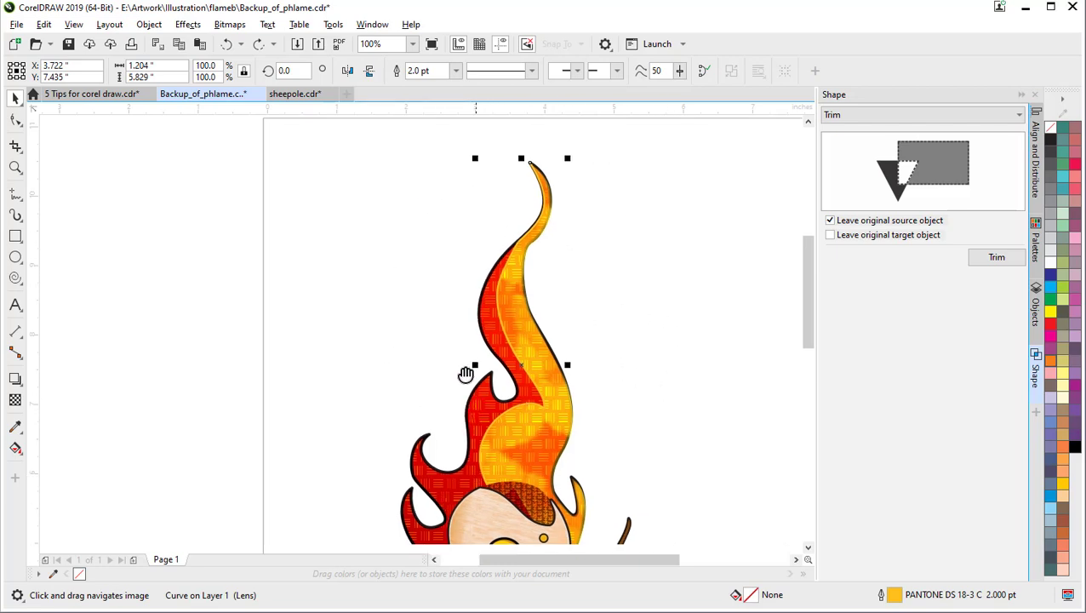
mouse_move(449, 346)
left_mouse_down()
mouse_move(416, 375)
mouse_move(413, 412)
left_mouse_up()
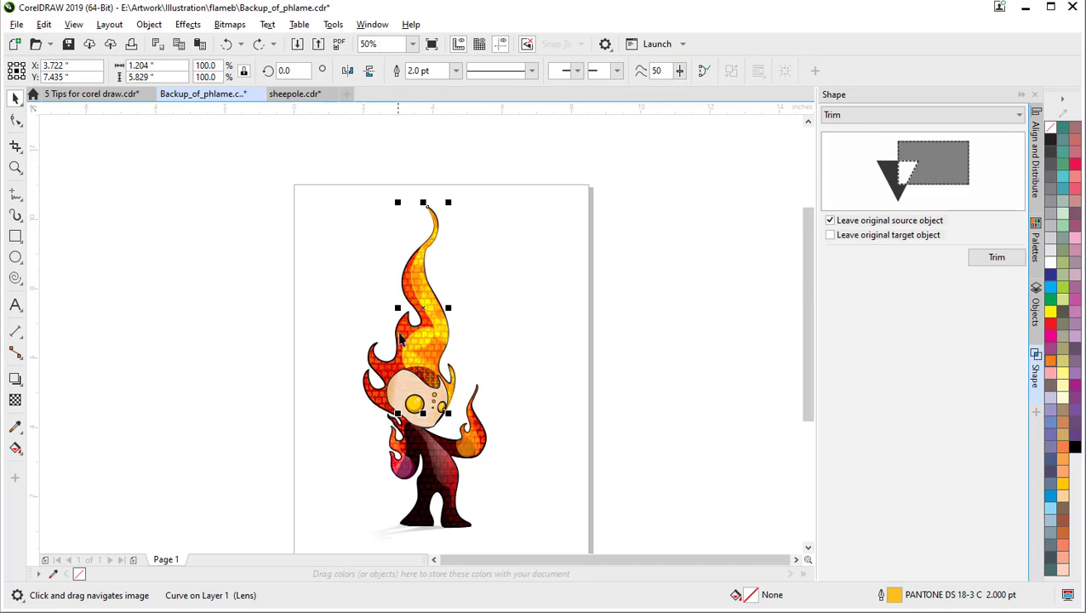
scroll(393, 392, "up", 2)
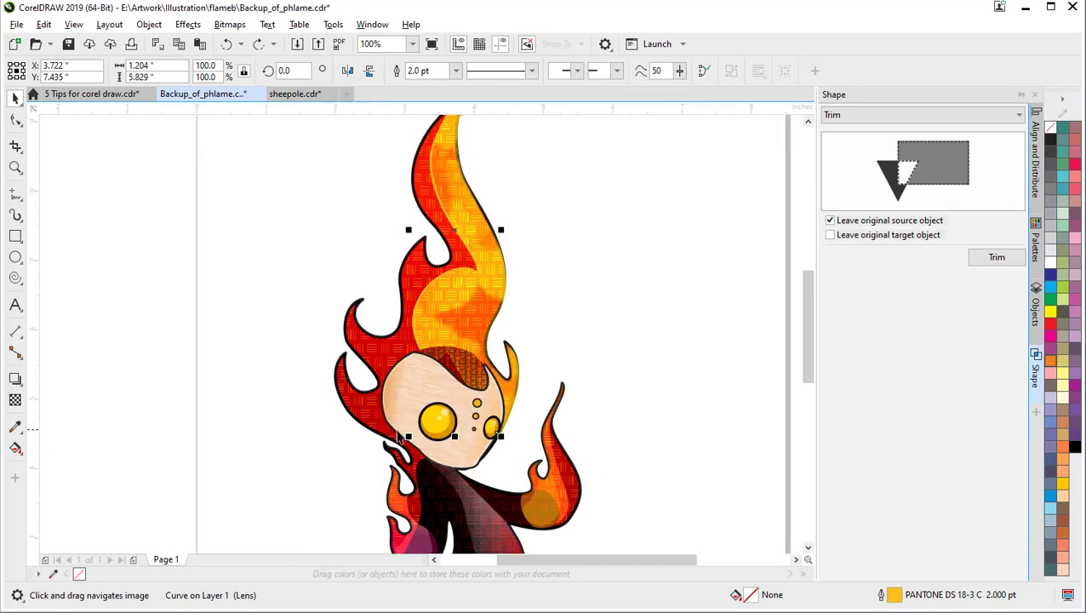
left_click_drag(451, 499, 511, 406)
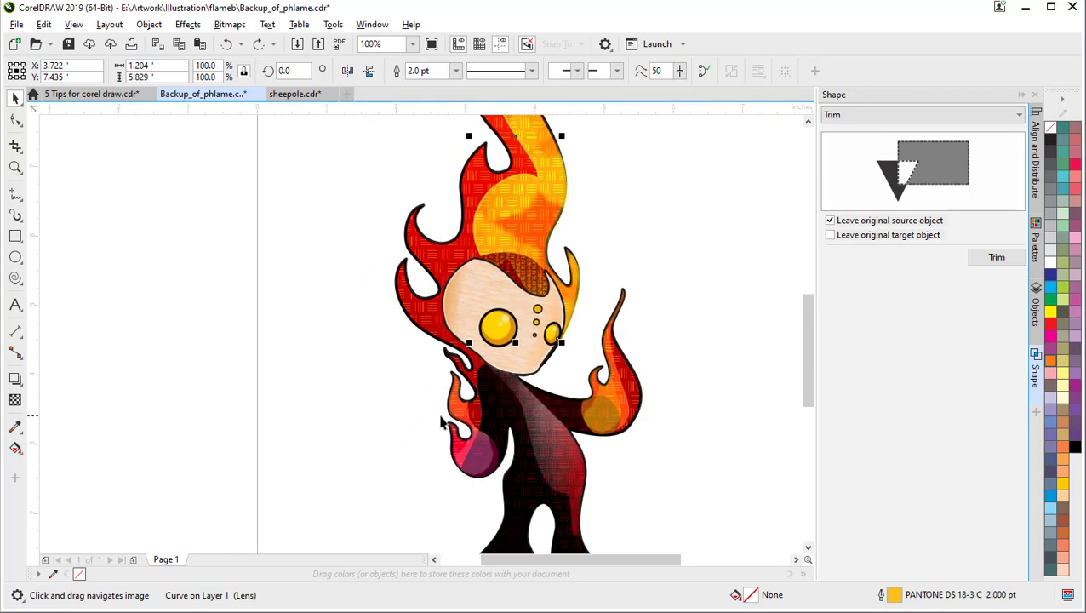
left_click_drag(446, 412, 204, 403)
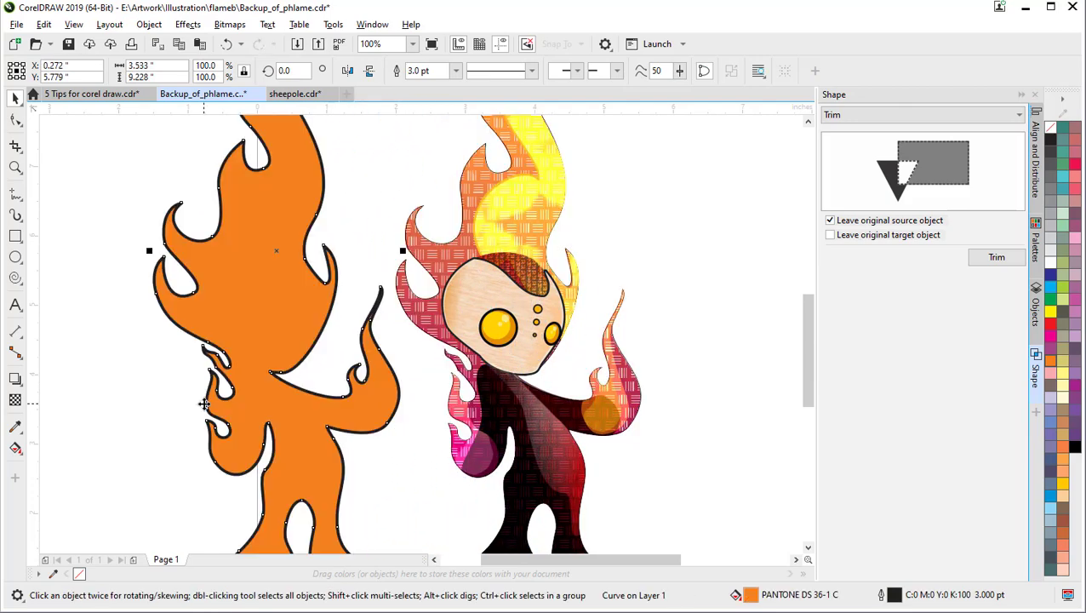
scroll(210, 404, "down", 2)
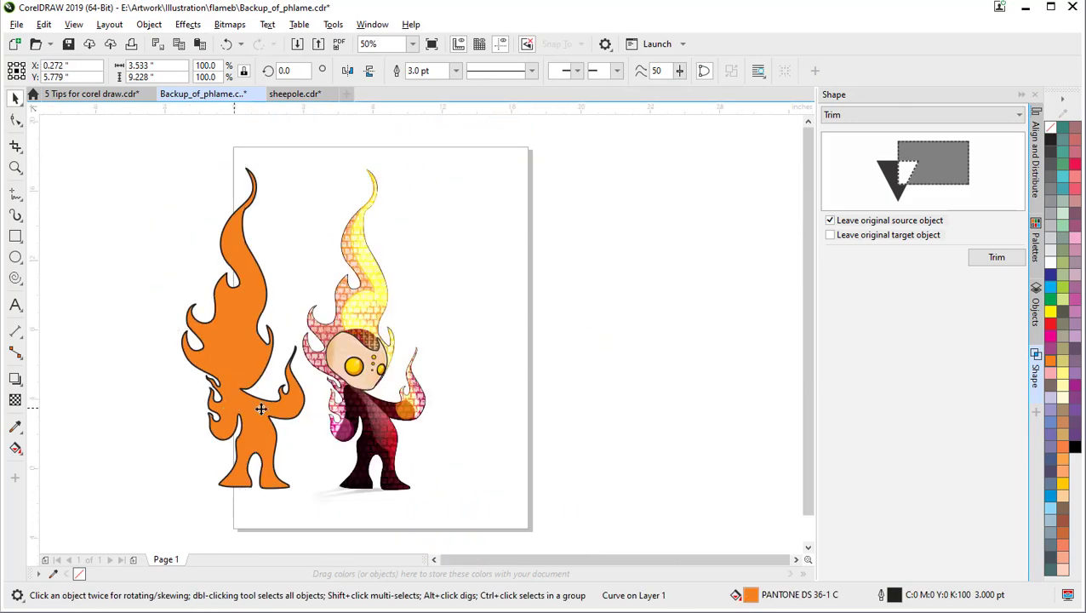
scroll(336, 411, "up", 1)
left_click_drag(318, 416, 419, 401)
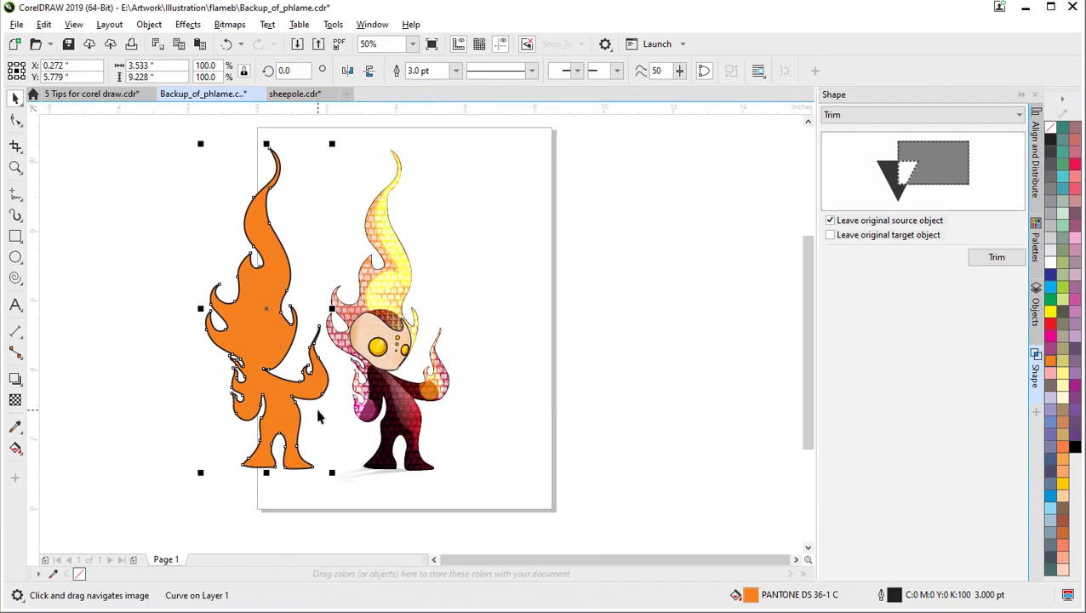
key("ctrl+z")
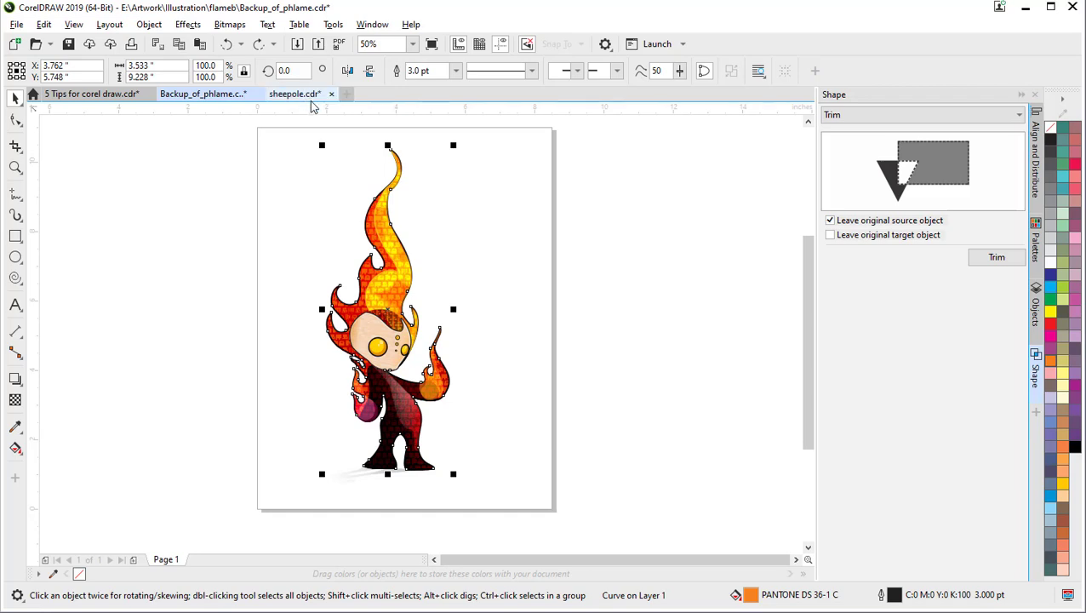
Step: Bring up sheepole.cdr and zoom in to frame the sheep's head and body
left_click(313, 97)
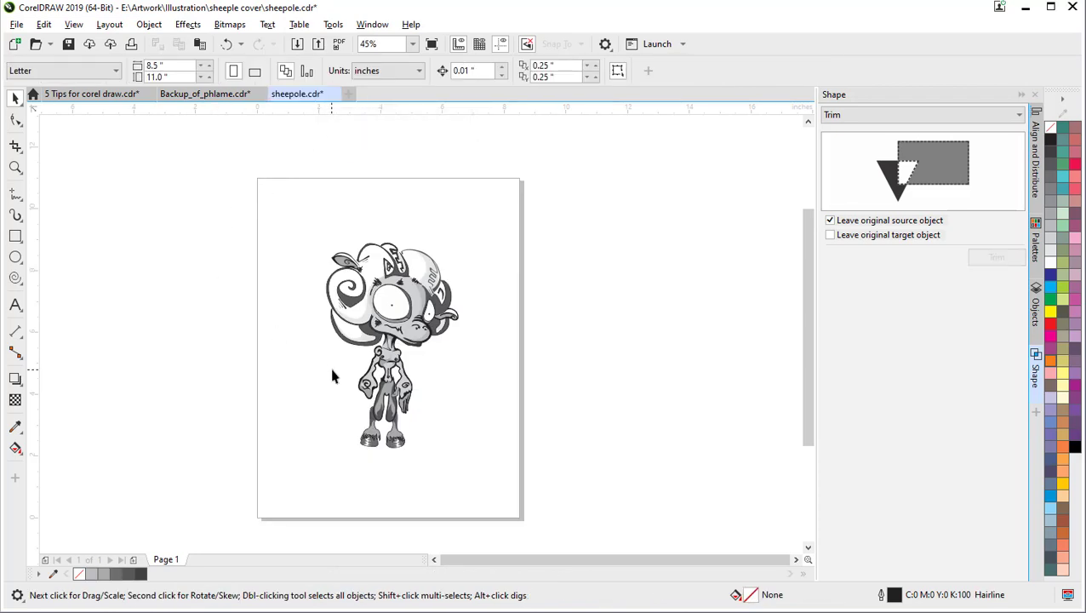
scroll(334, 359, "up", 2)
left_click_drag(334, 358, 339, 425)
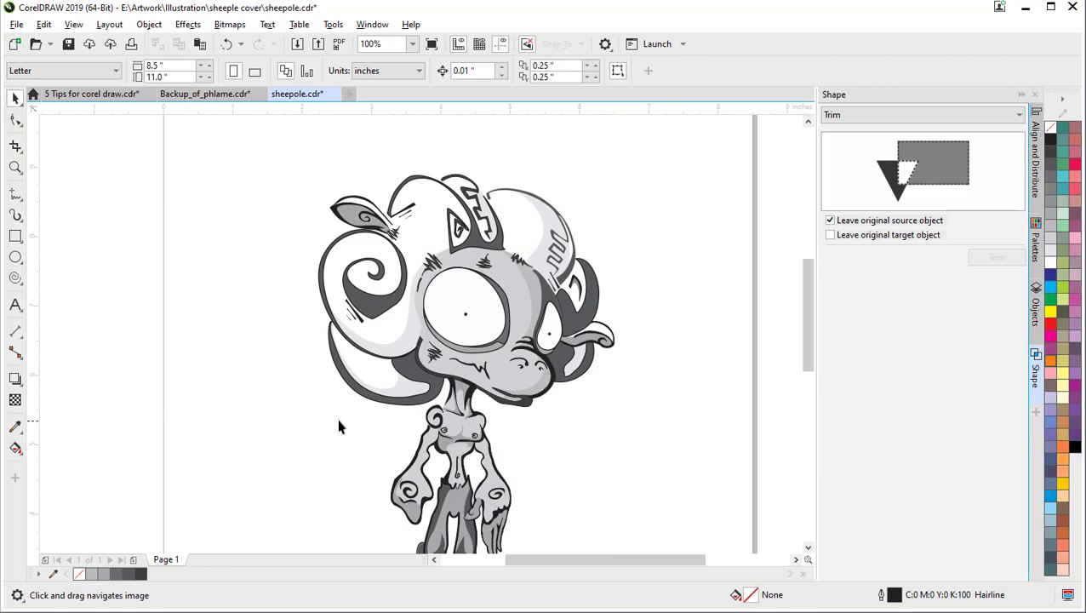
left_click_drag(404, 439, 404, 388)
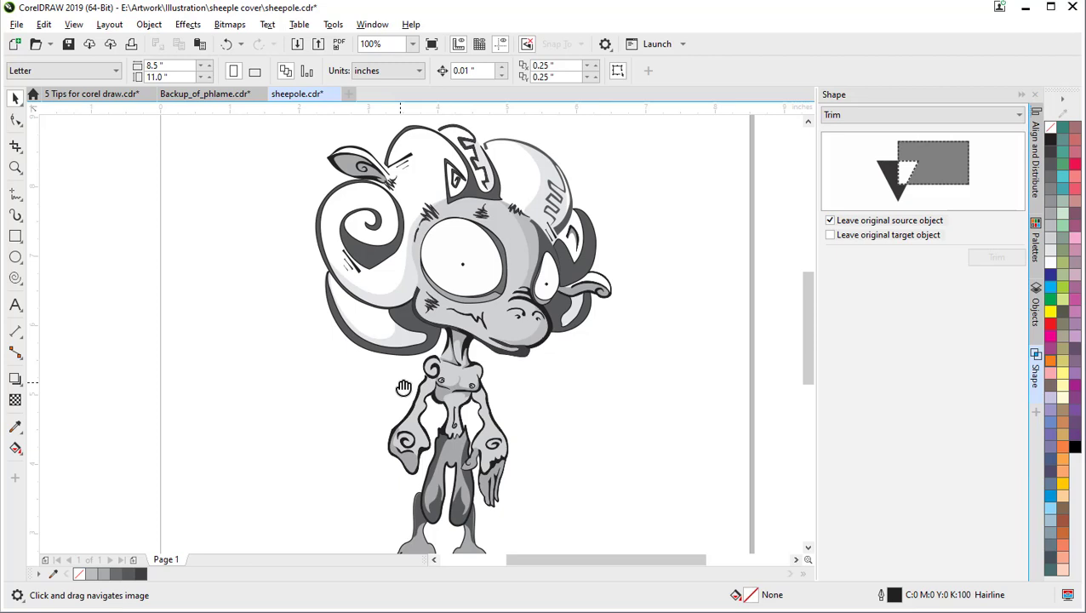
Step: Recentre the whole sheep page, then zoom in on the horned creature's head
scroll(404, 388, "down", 2)
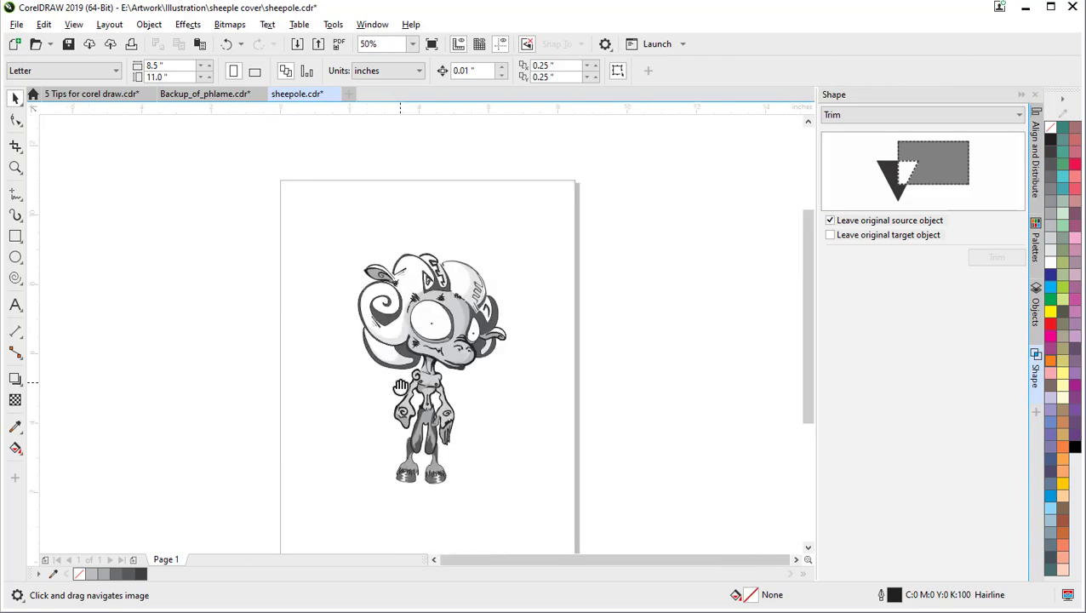
left_click_drag(405, 388, 377, 351)
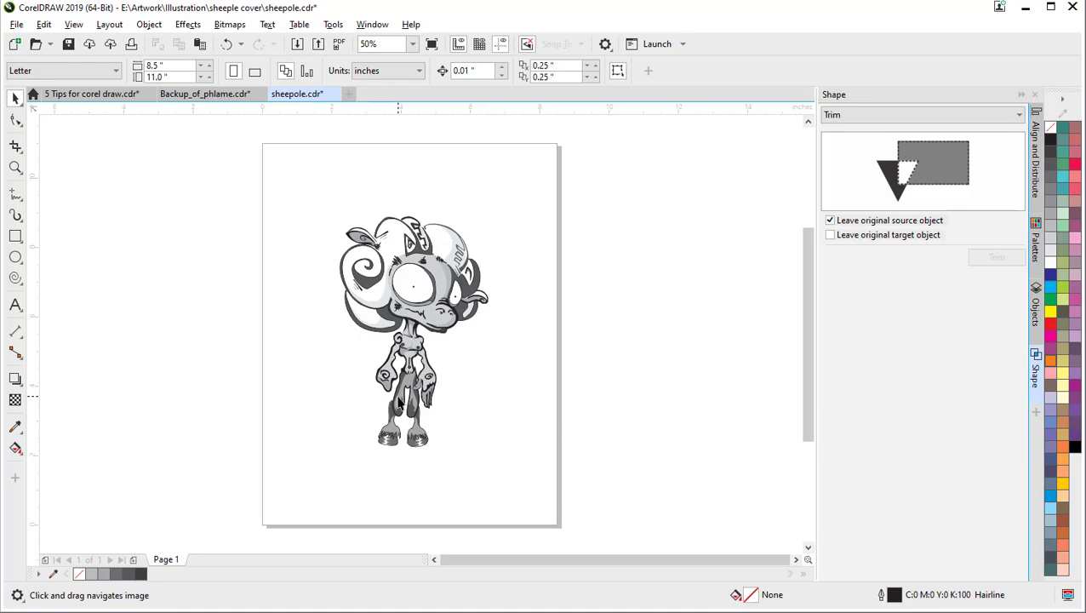
scroll(398, 402, "up", 3)
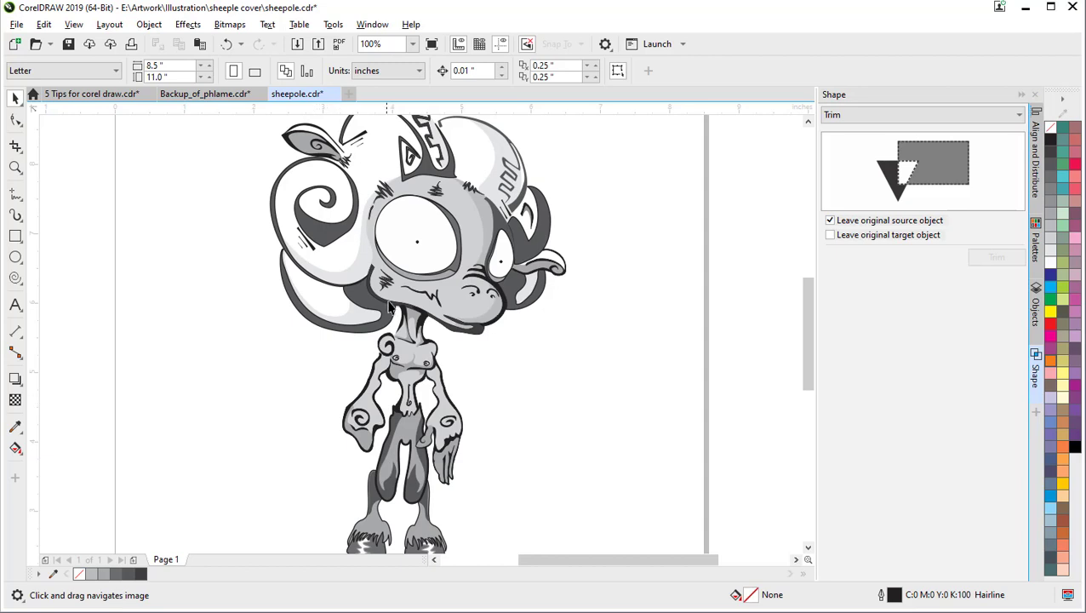
scroll(391, 303, "down", 2)
scroll(391, 303, "up", 2)
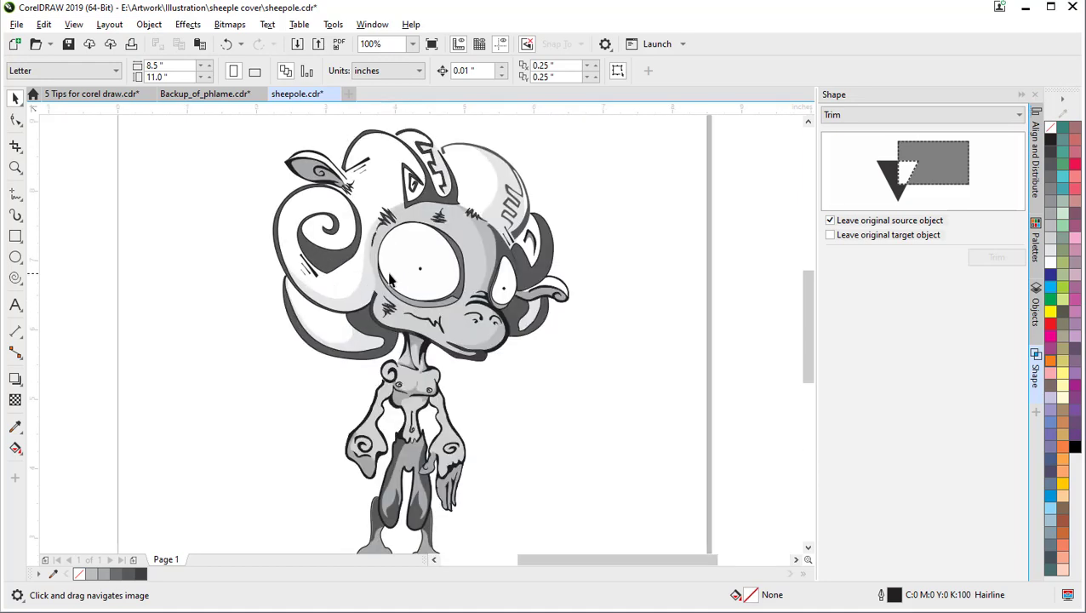
scroll(385, 281, "up", 1)
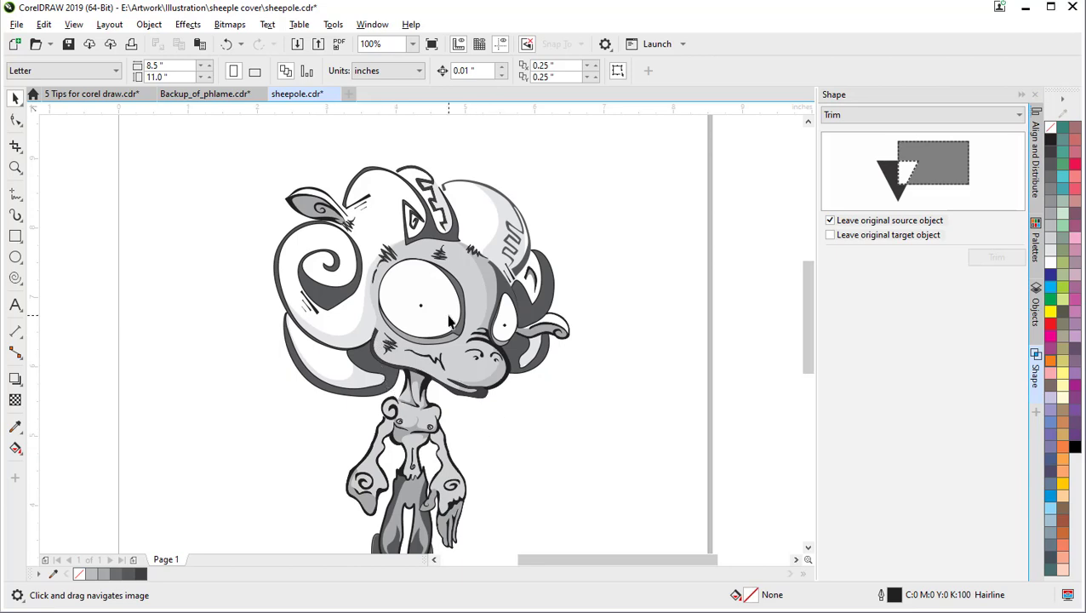
scroll(439, 359, "up", 2)
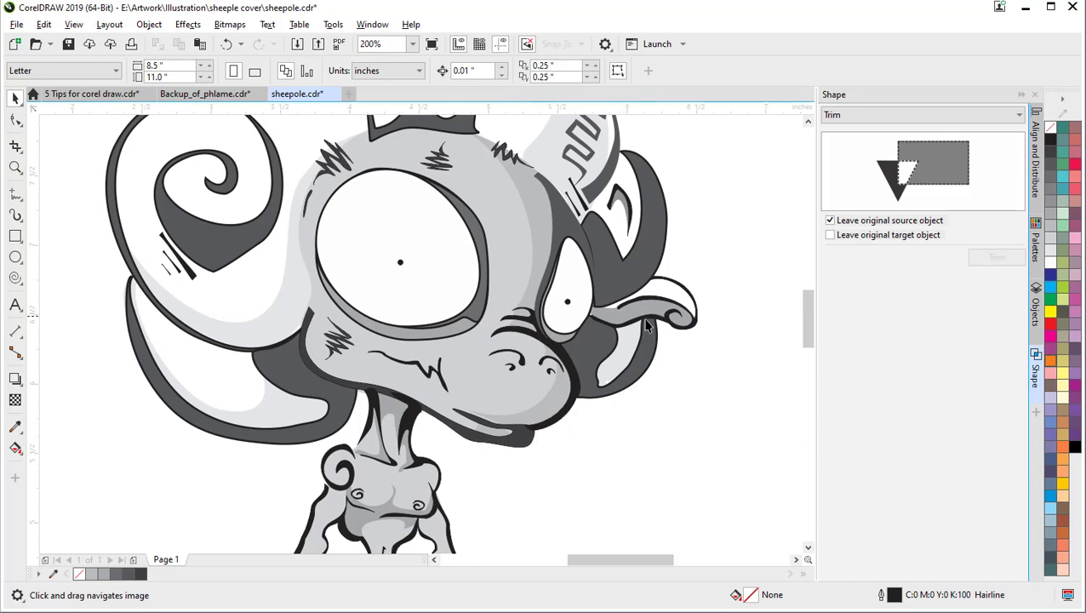
left_click(614, 325)
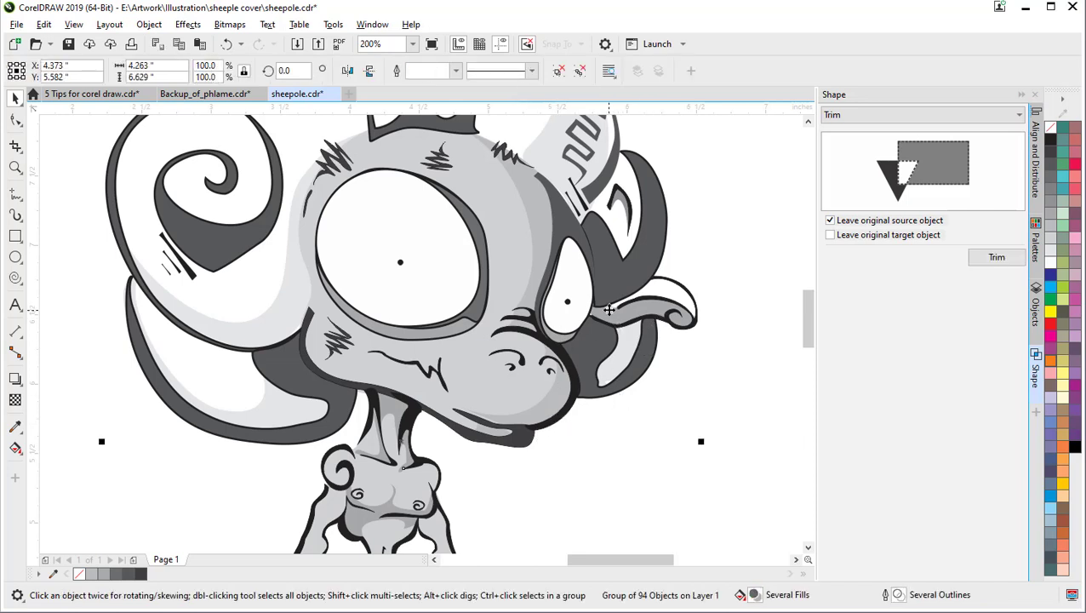
left_click(610, 317)
left_click(755, 296)
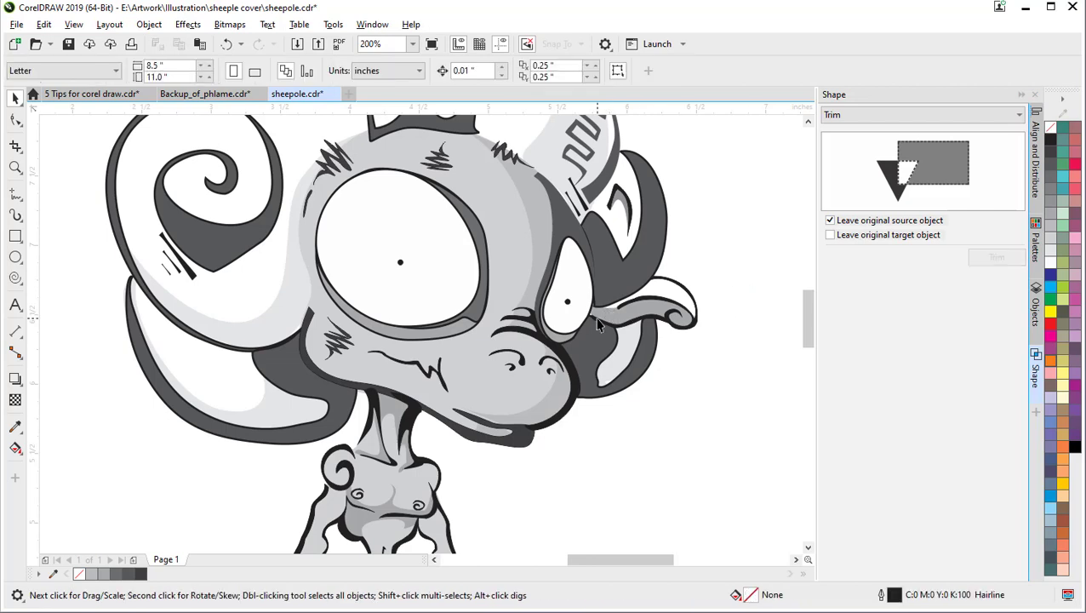
left_click(612, 311)
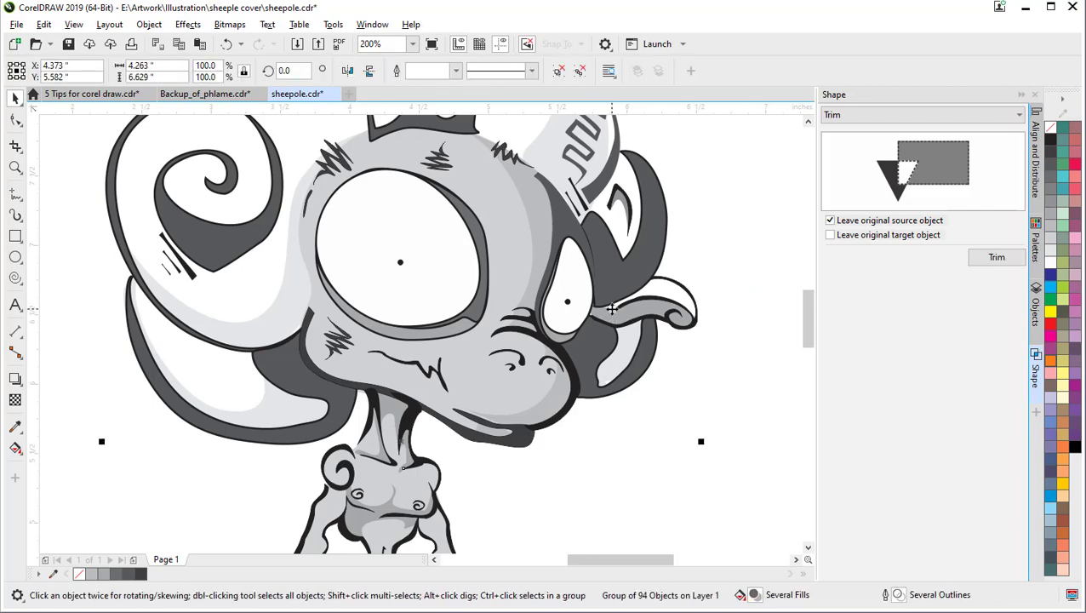
left_click(15, 120)
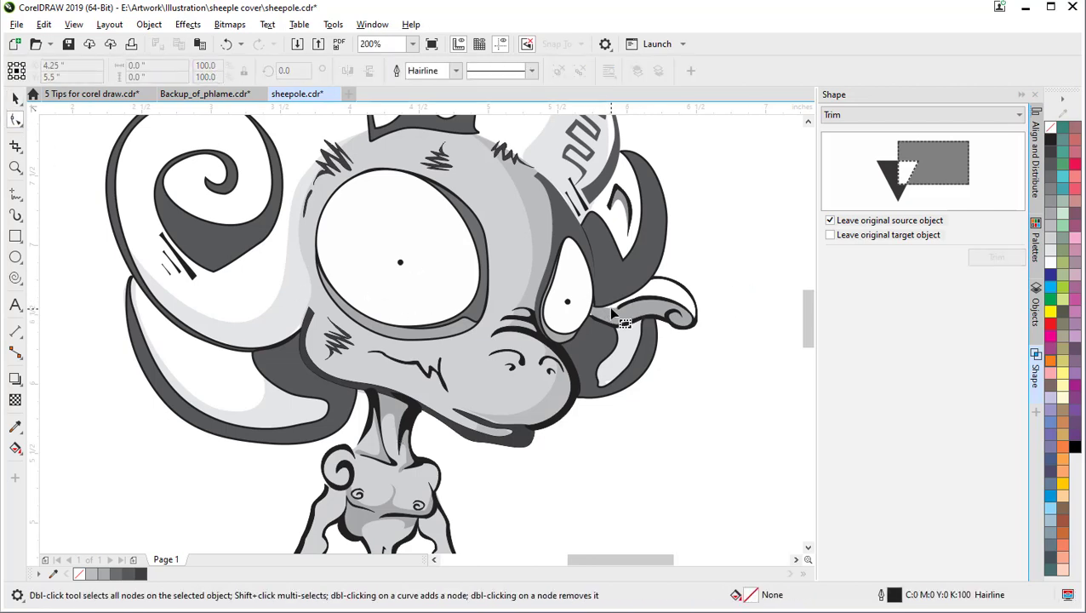
scroll(611, 315, "up", 3)
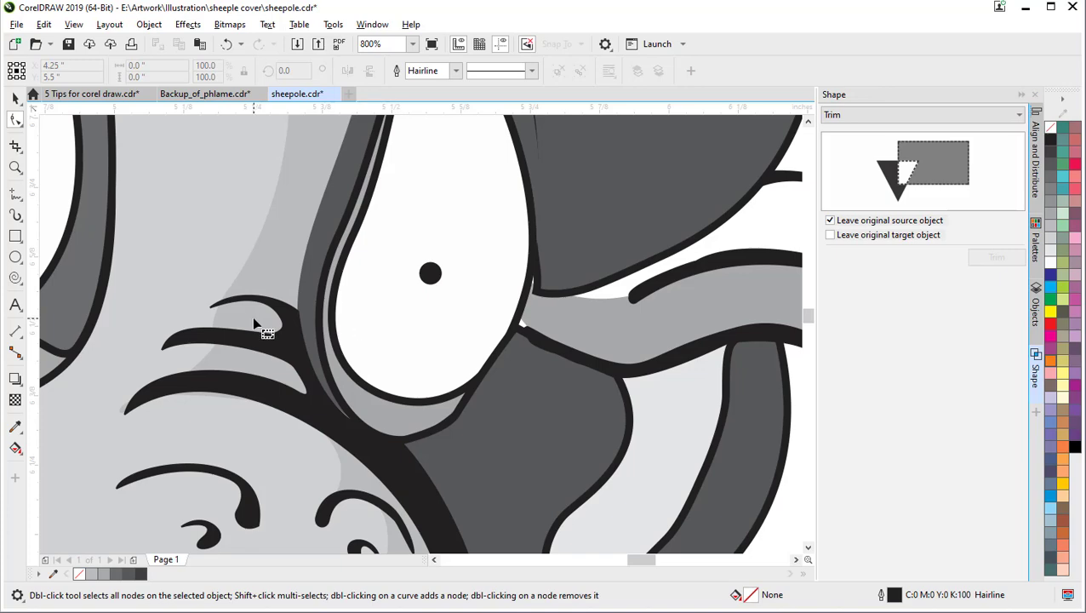
scroll(258, 321, "down", 3)
left_click_drag(218, 319, 448, 230)
scroll(445, 313, "down", 1)
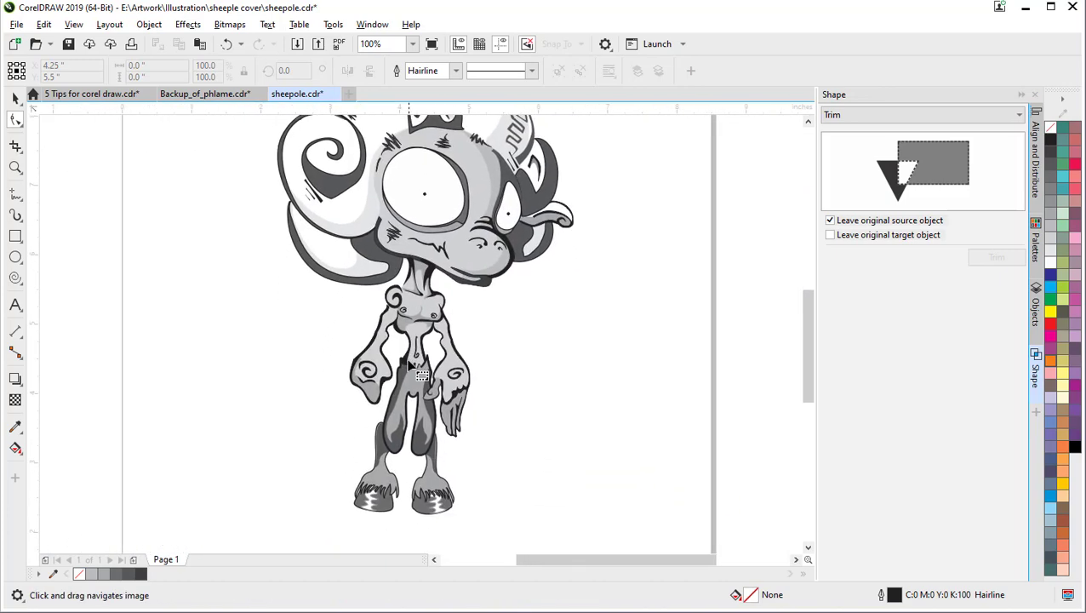
scroll(405, 377, "down", 1)
left_click_drag(415, 388, 402, 425)
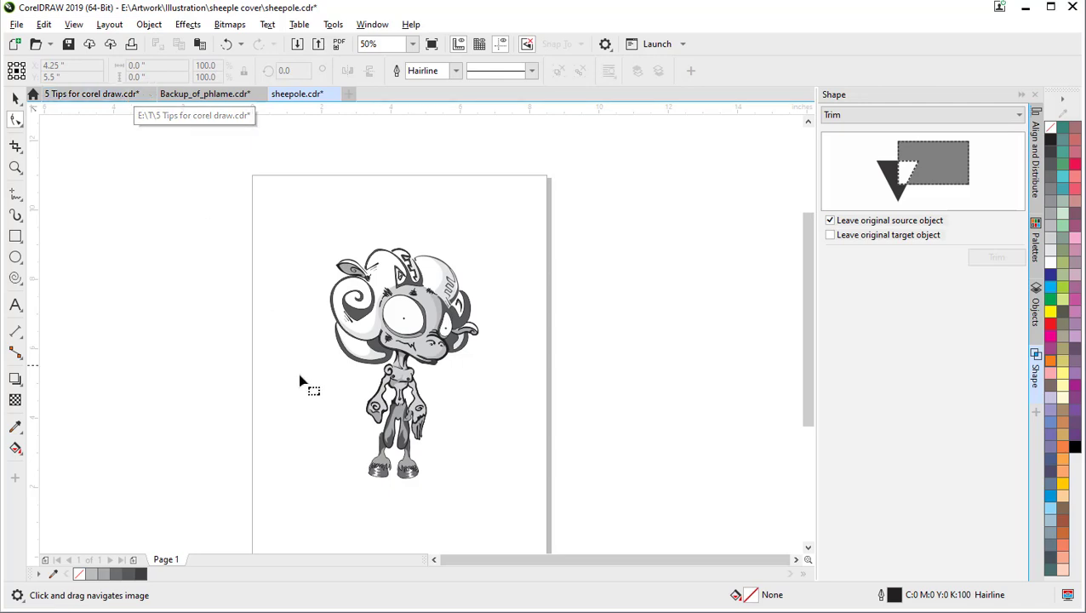
scroll(405, 392, "up", 2)
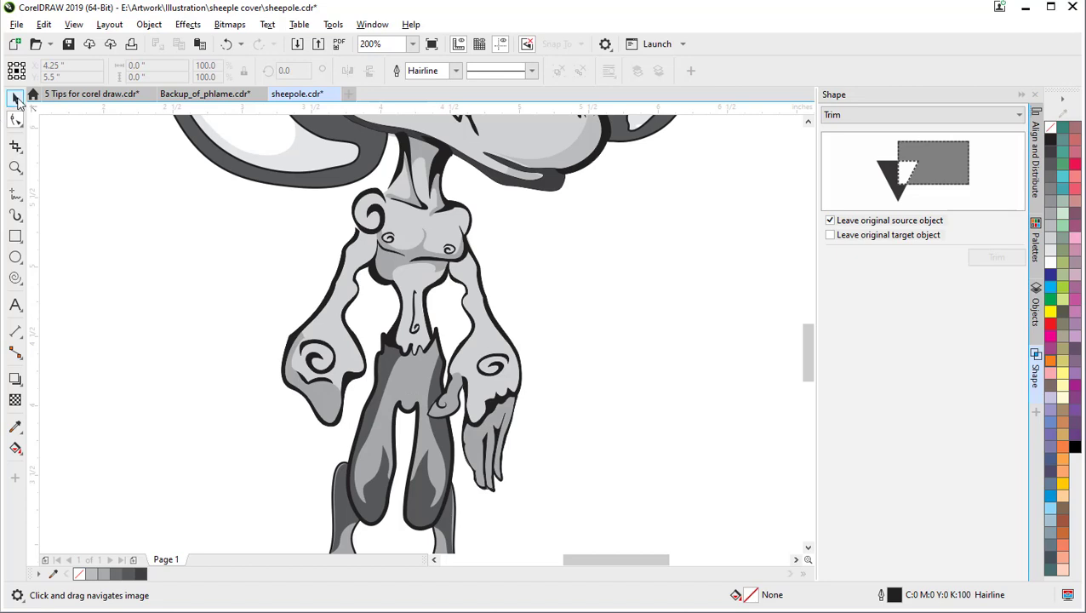
Step: Ungroup the sheep creature into its separate objects and clear the selection
left_click(16, 97)
left_click(409, 380)
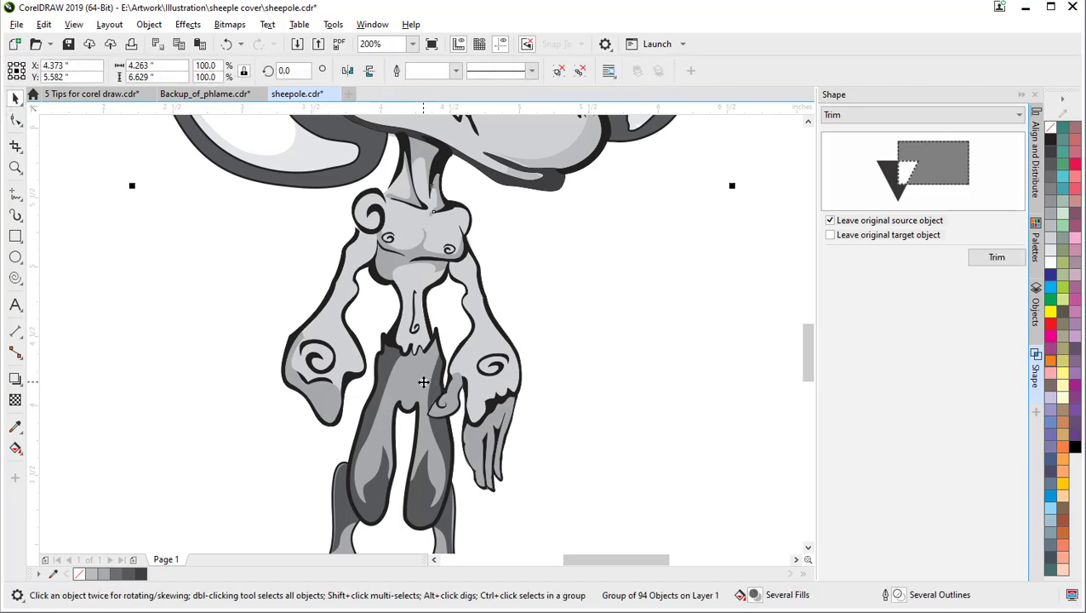
right_click(426, 383)
left_click(464, 318)
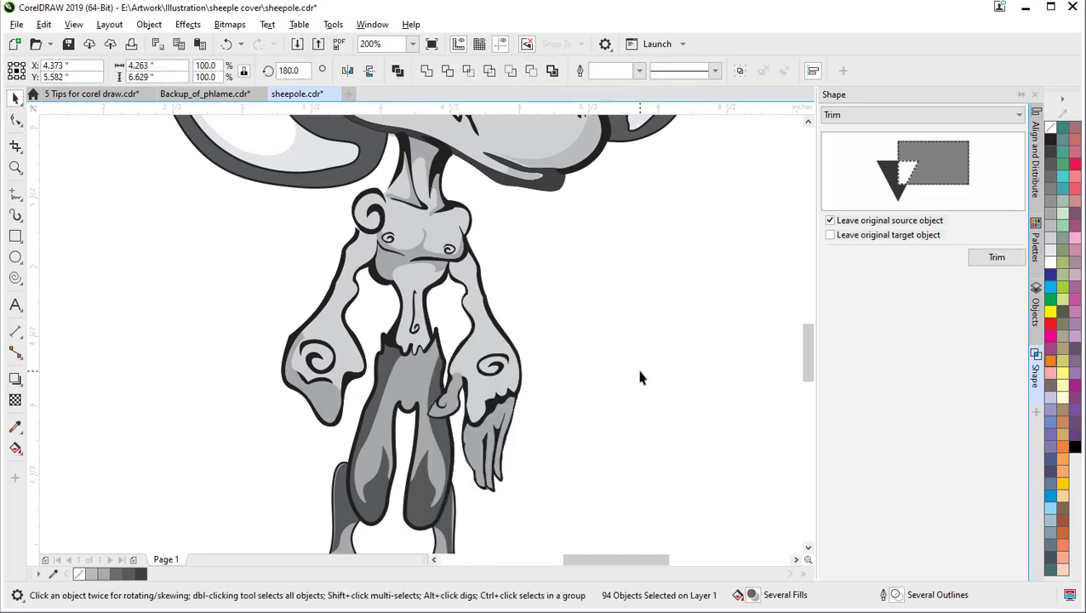
left_click(641, 376)
Step: Reach the light-grey 9-node highlight curve inside the pants' left leg with the Shape tool
left_click(415, 374)
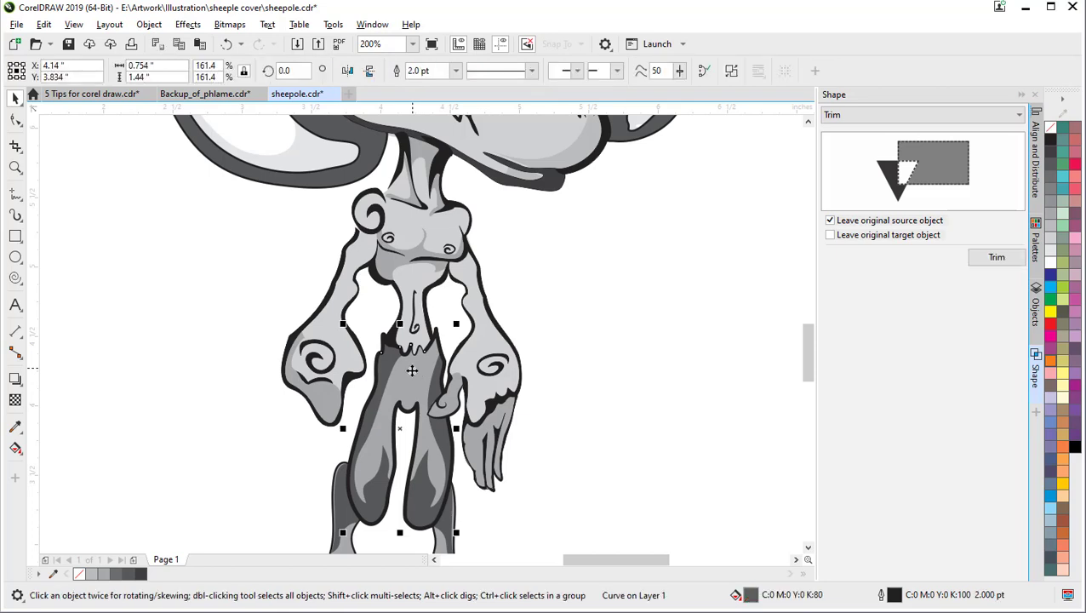
key("F10")
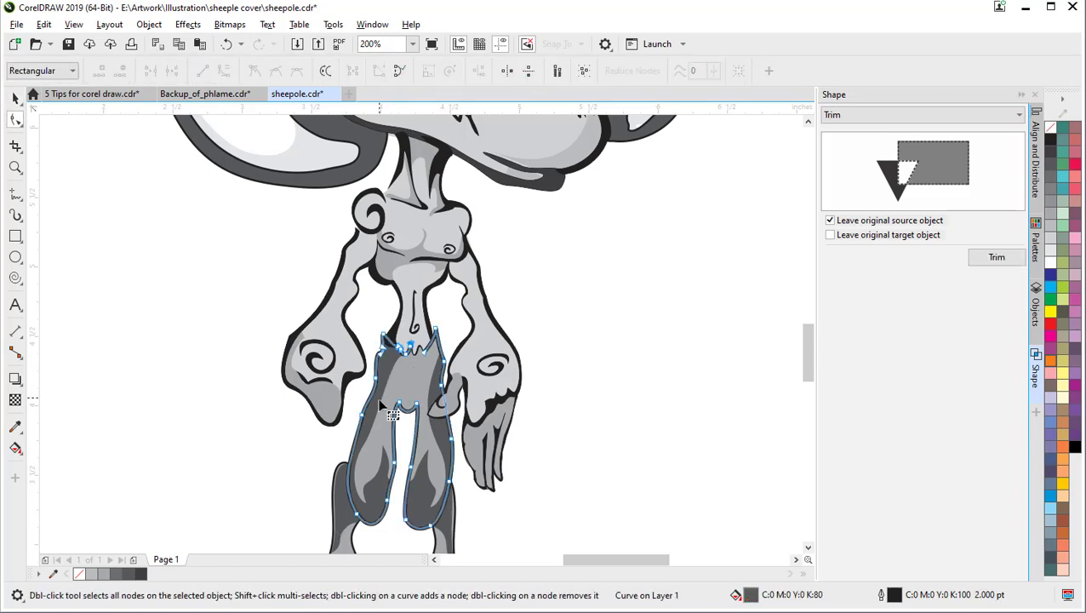
left_click_drag(367, 460, 388, 338)
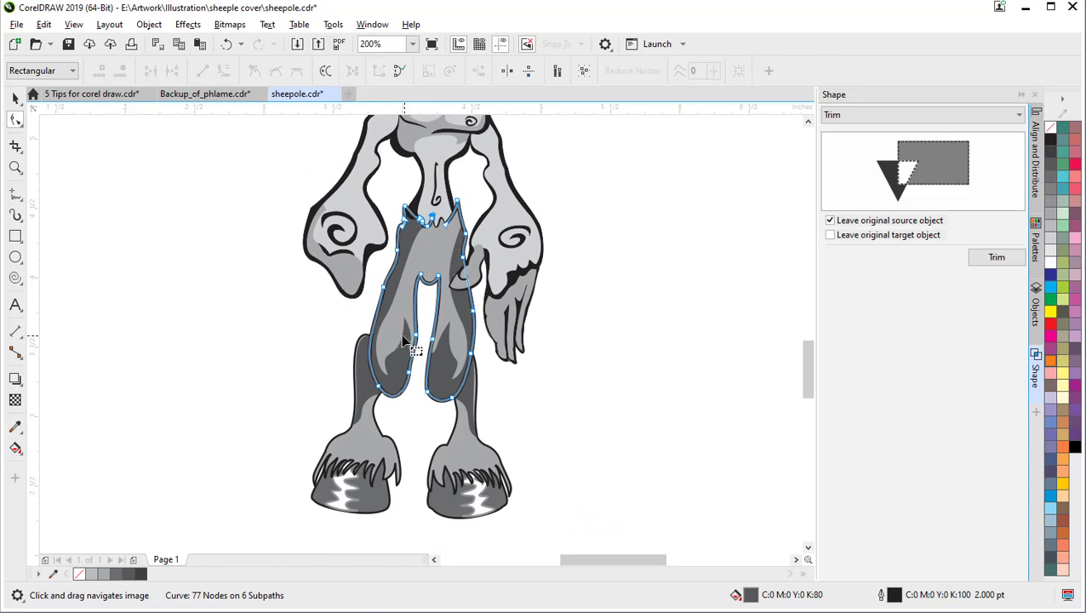
scroll(406, 340, "up", 2)
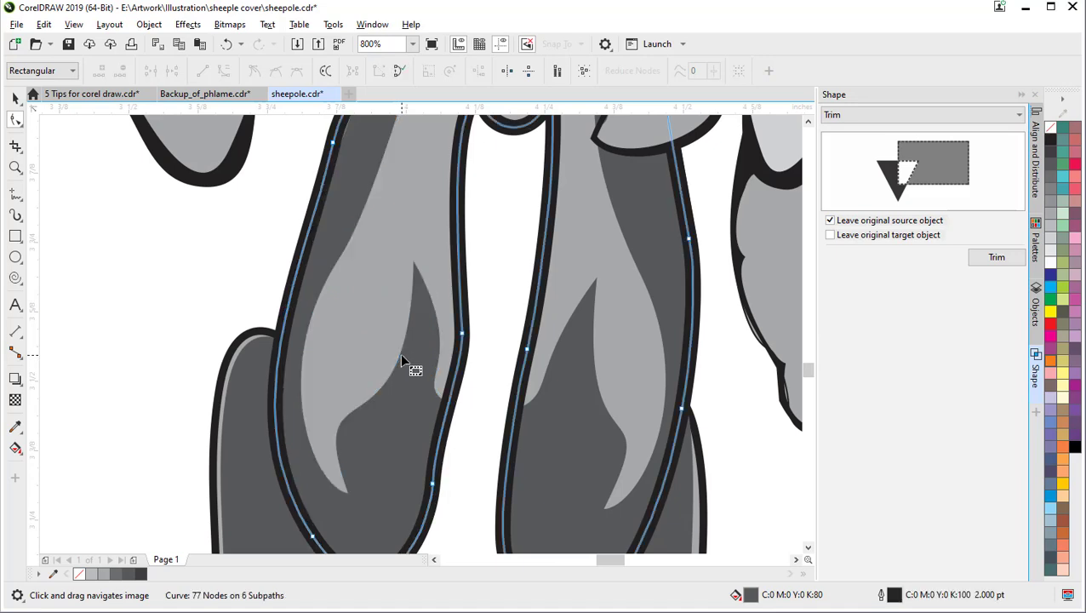
left_click(397, 354)
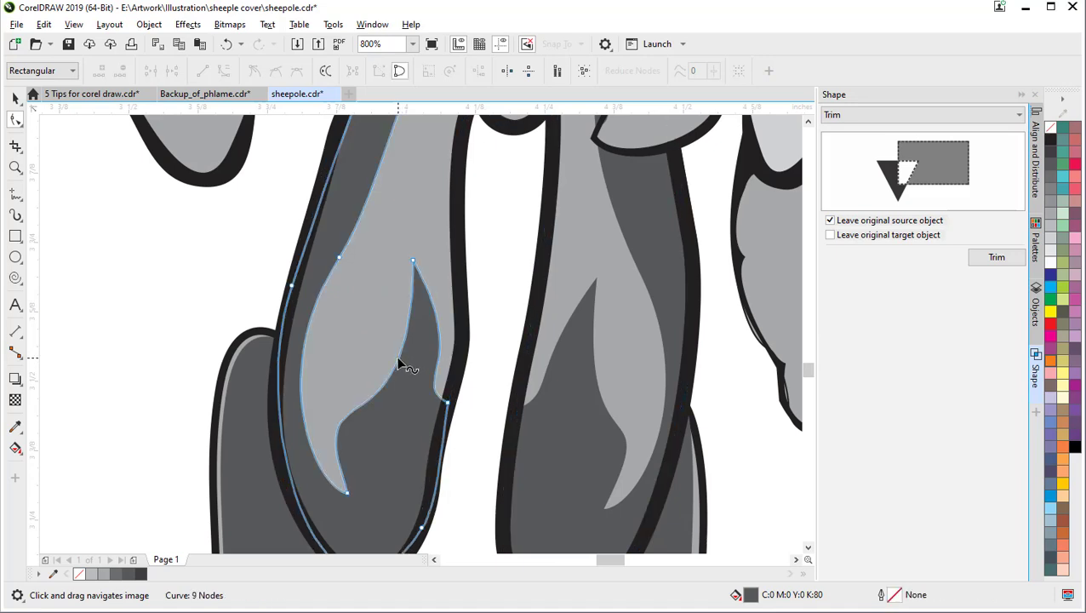
scroll(425, 356, "down", 3)
scroll(417, 348, "up", 2)
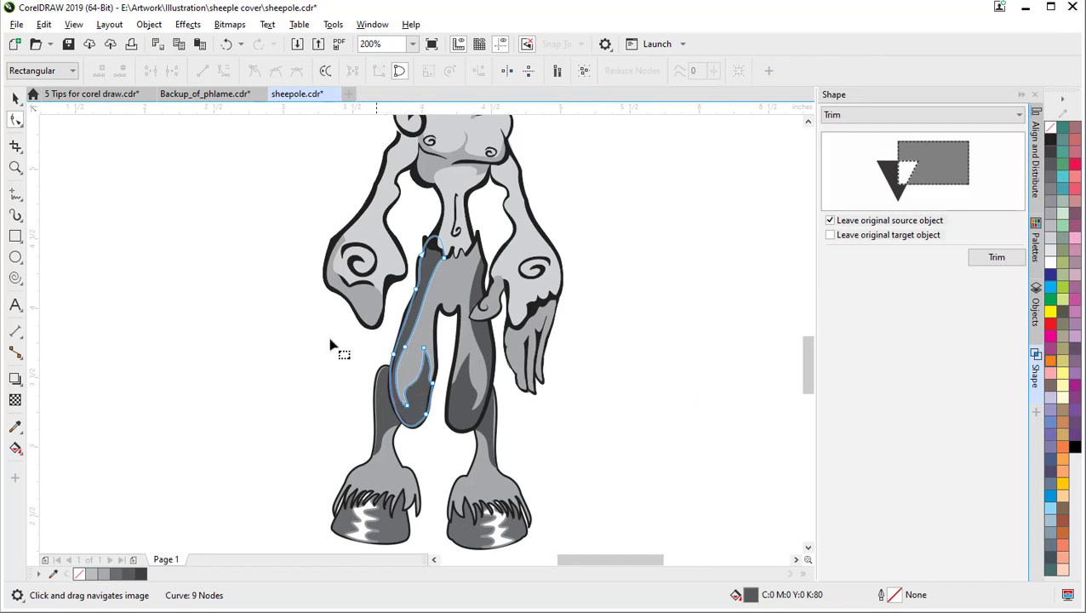
left_click(15, 99)
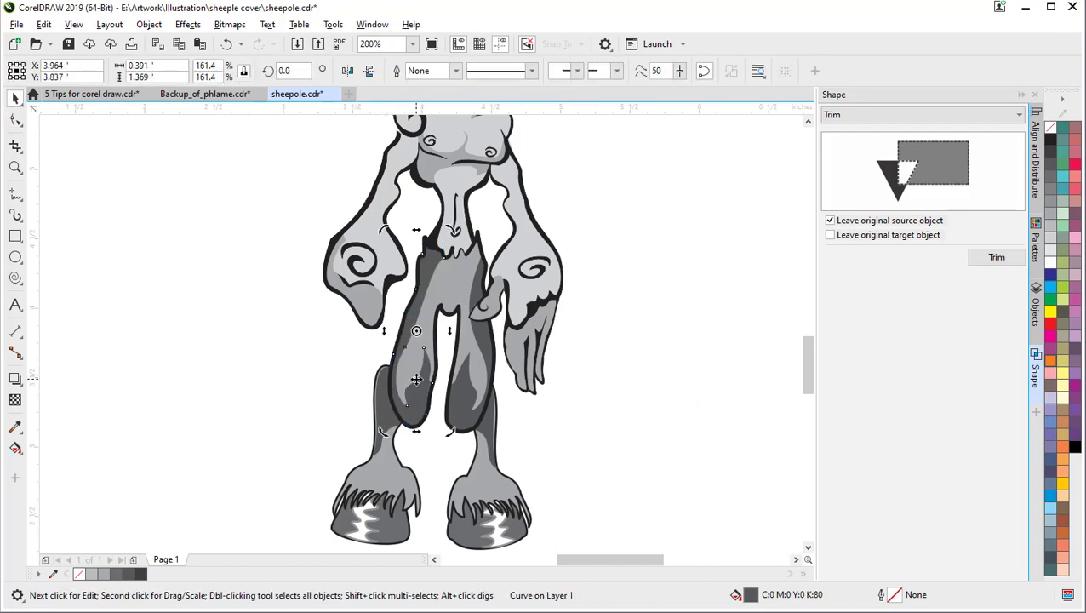
left_click_drag(415, 375, 196, 388)
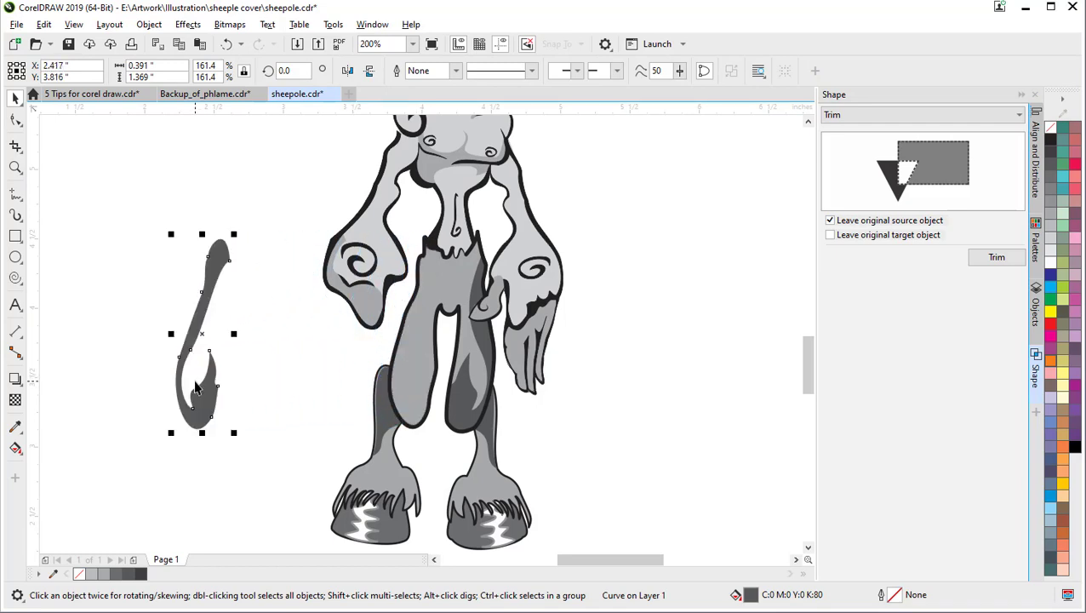
left_click_drag(195, 387, 416, 387)
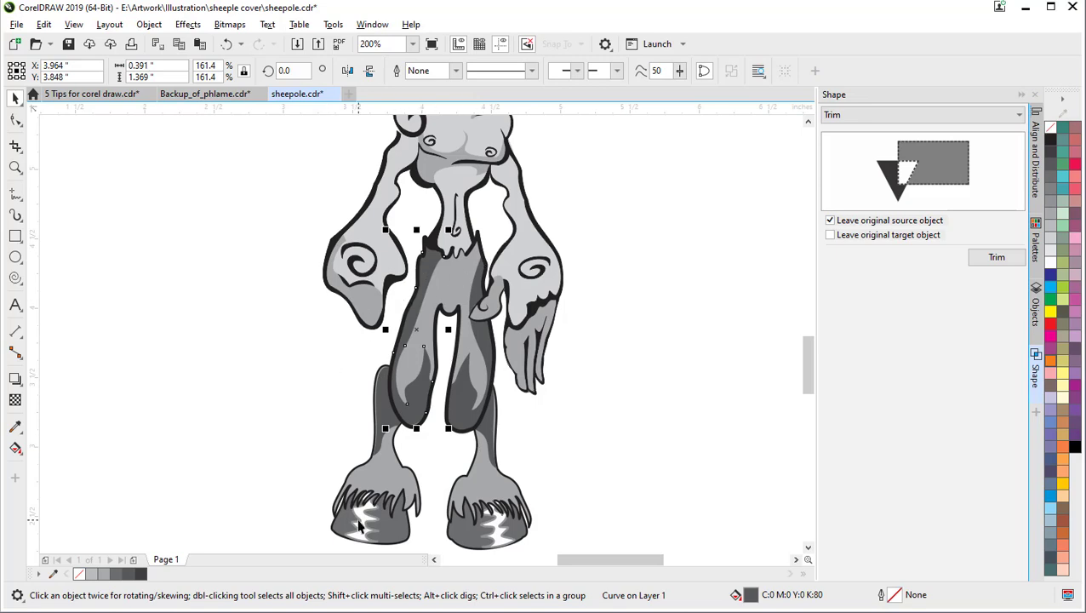
left_click(385, 404)
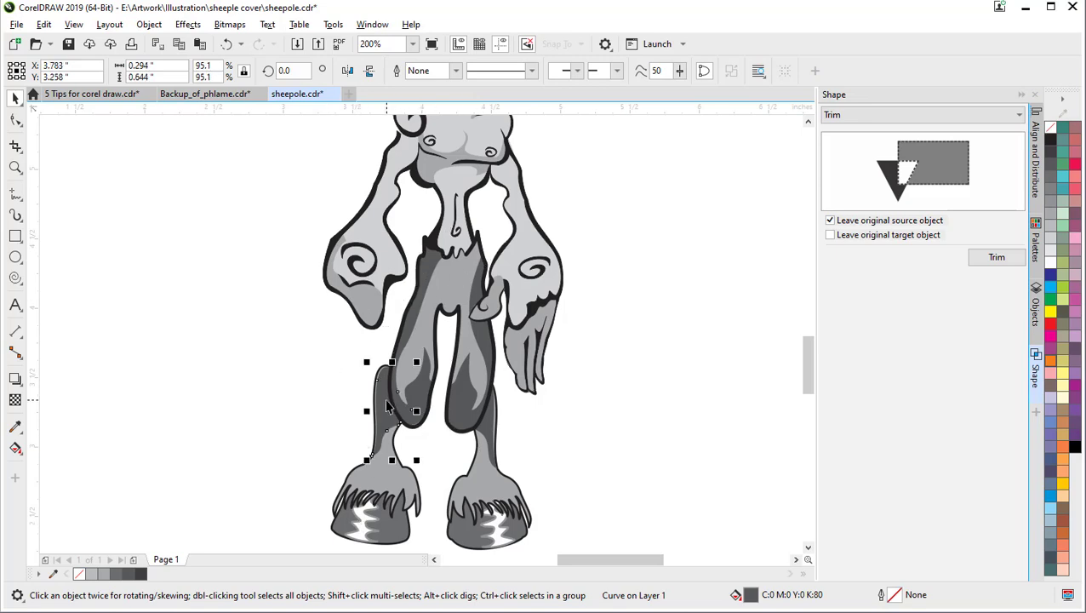
mouse_move(383, 404)
left_mouse_down()
mouse_move(387, 385)
mouse_move(379, 389)
left_mouse_up()
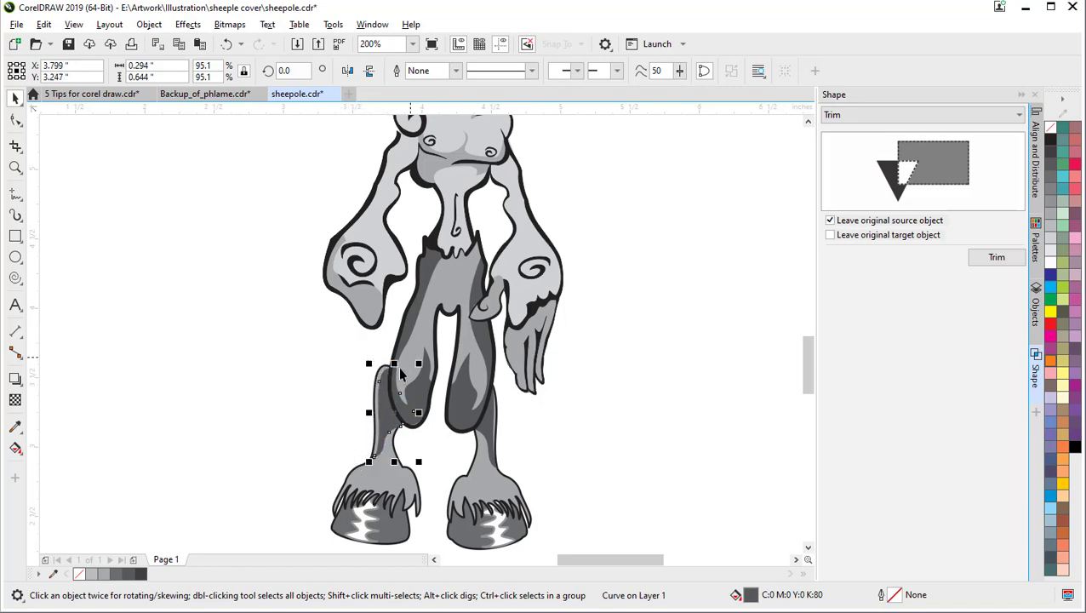
left_click_drag(376, 410, 383, 406)
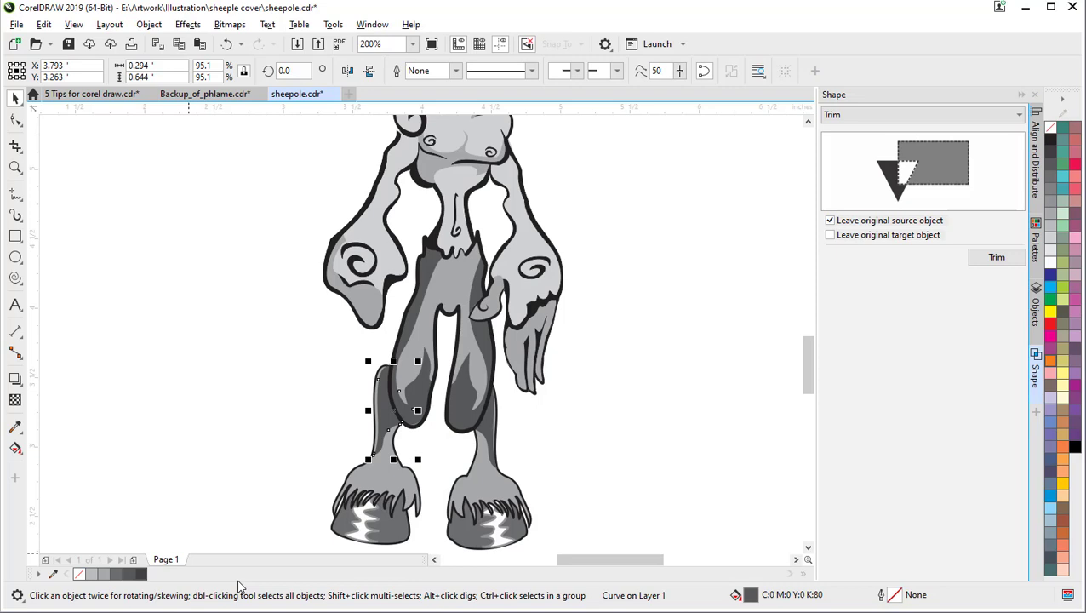
Step: Show the 5 Tips for corel draw.cdr document and browse its pages 5, 3 and 2
left_click(70, 96)
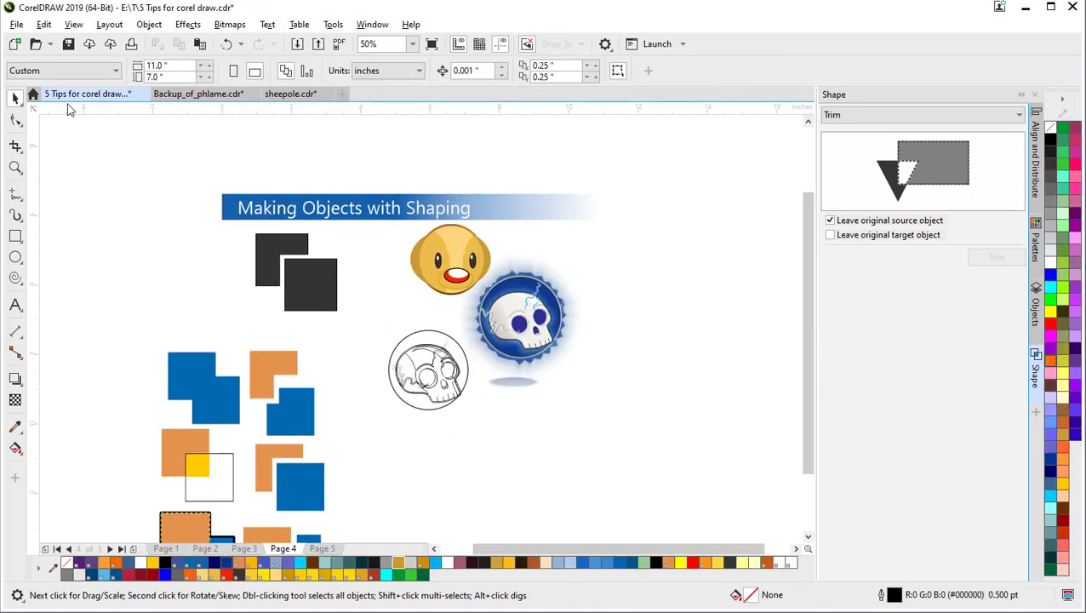
left_click(325, 549)
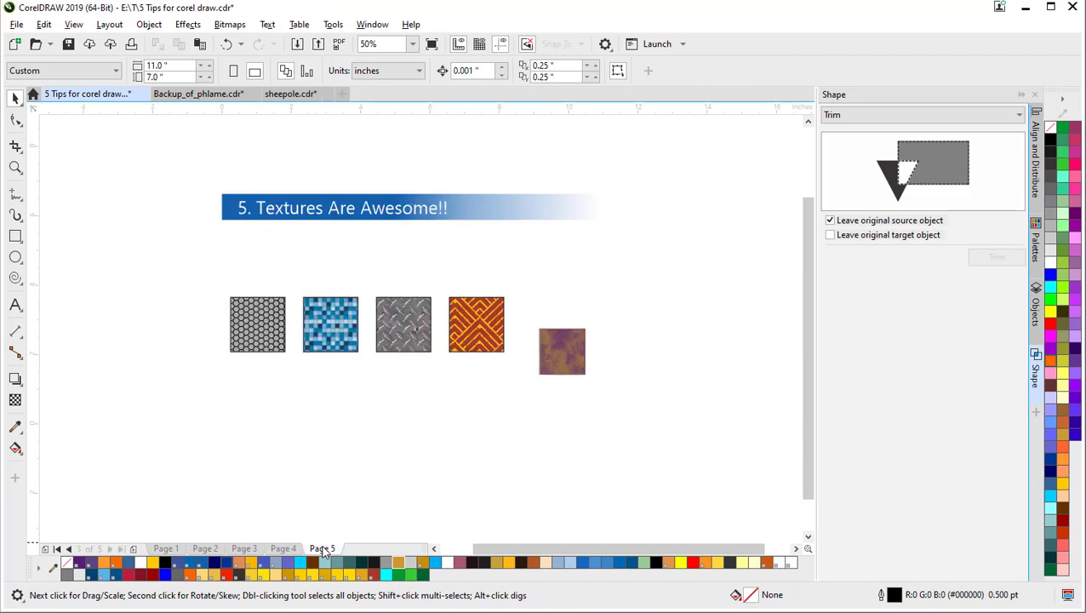
left_click(241, 549)
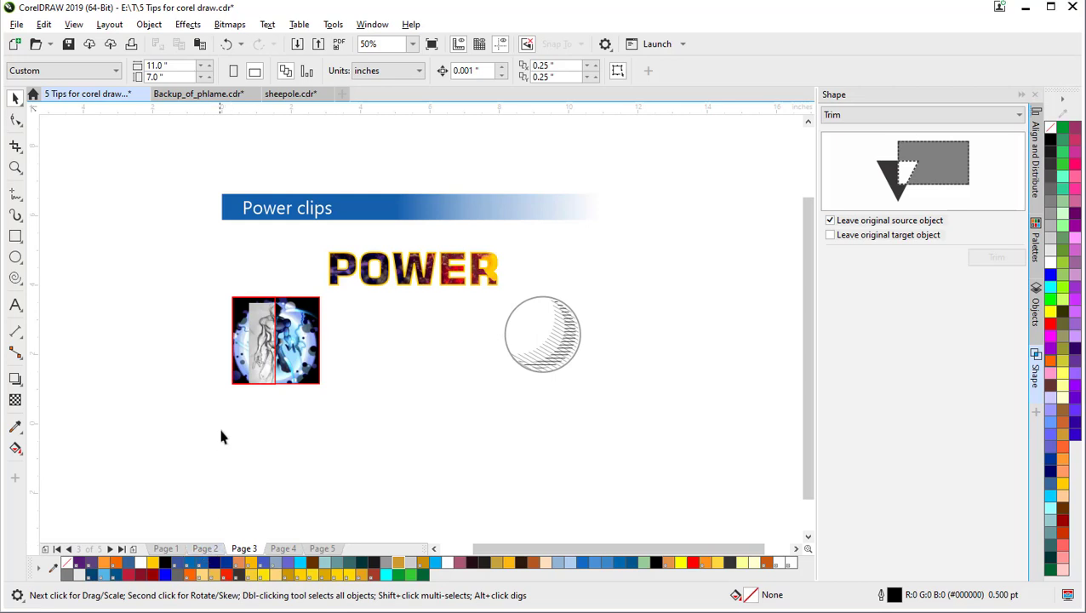
left_click(205, 549)
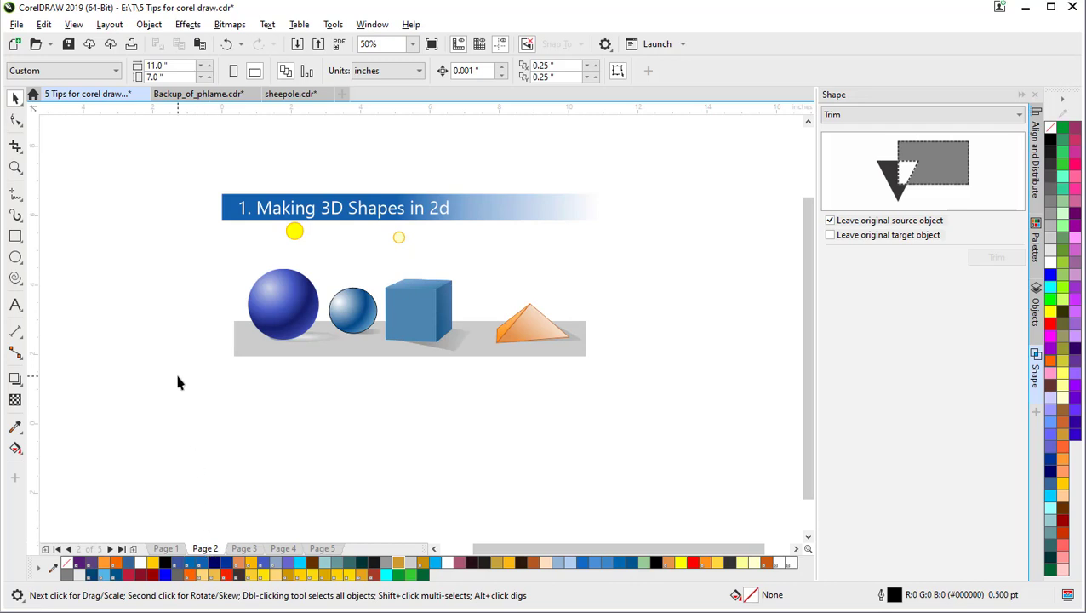